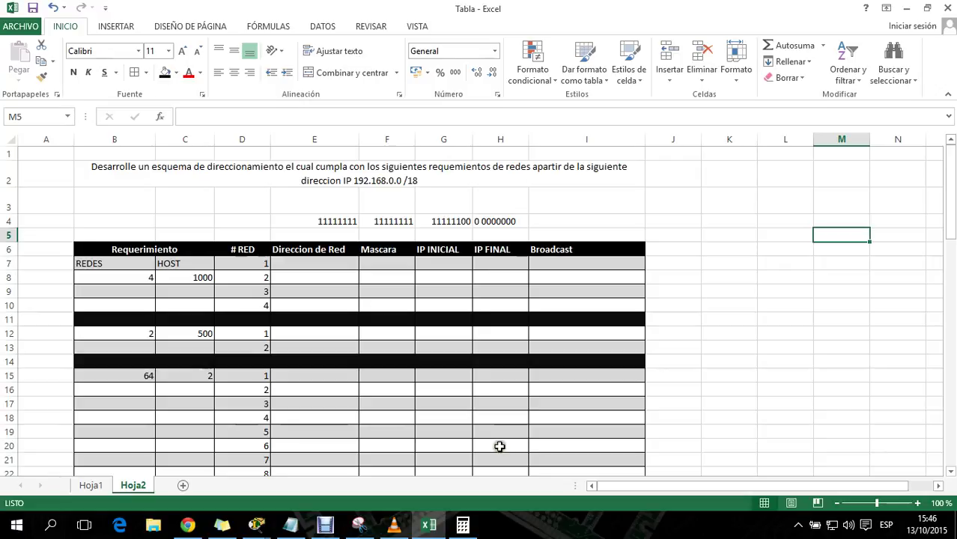
Examine the first requirement's networks and hosts, along with its network numbers in the # RED column
{"action": "left_click", "coordinate": [135, 249]}
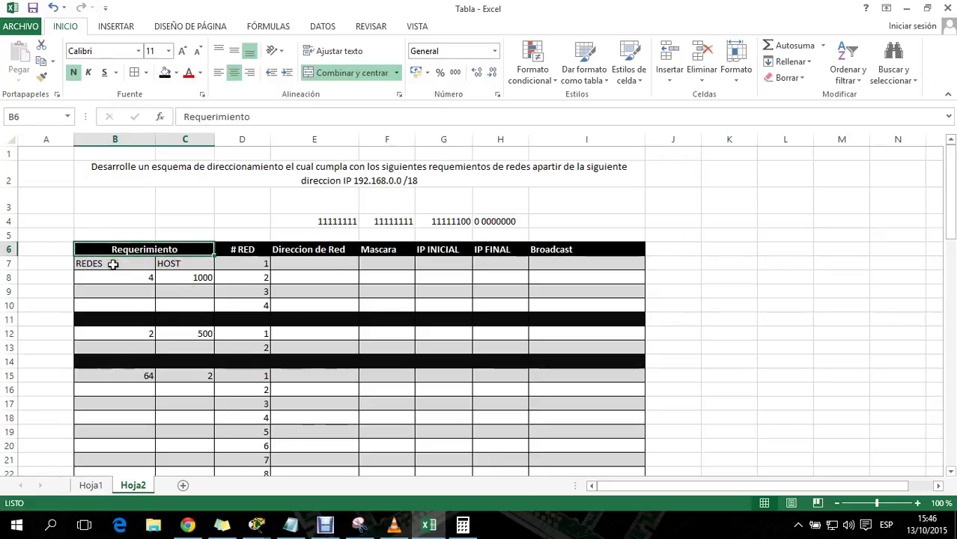
{"action": "left_click", "coordinate": [83, 264]}
{"action": "left_click", "coordinate": [118, 277]}
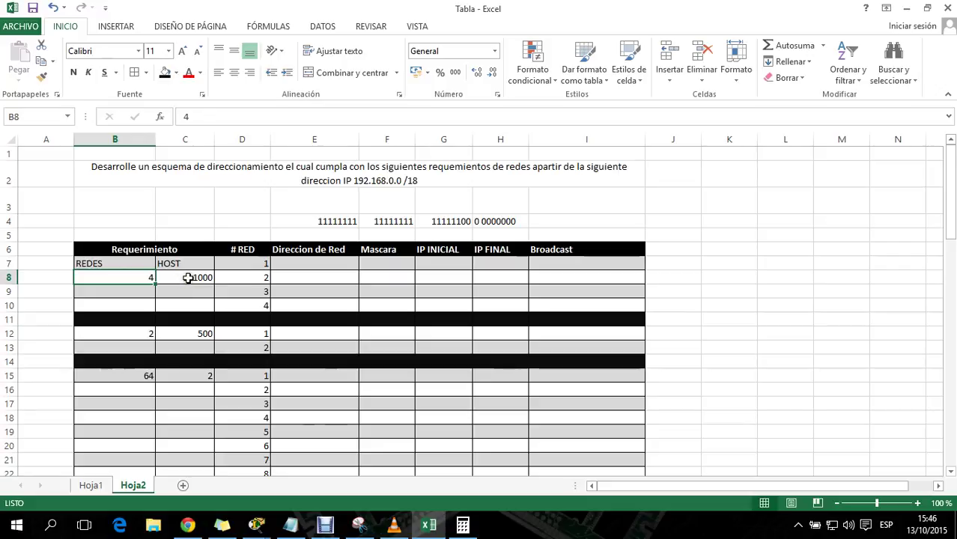
{"action": "left_click", "coordinate": [188, 277]}
{"action": "left_click_drag", "start_coordinate": [256, 262], "coordinate": [245, 303]}
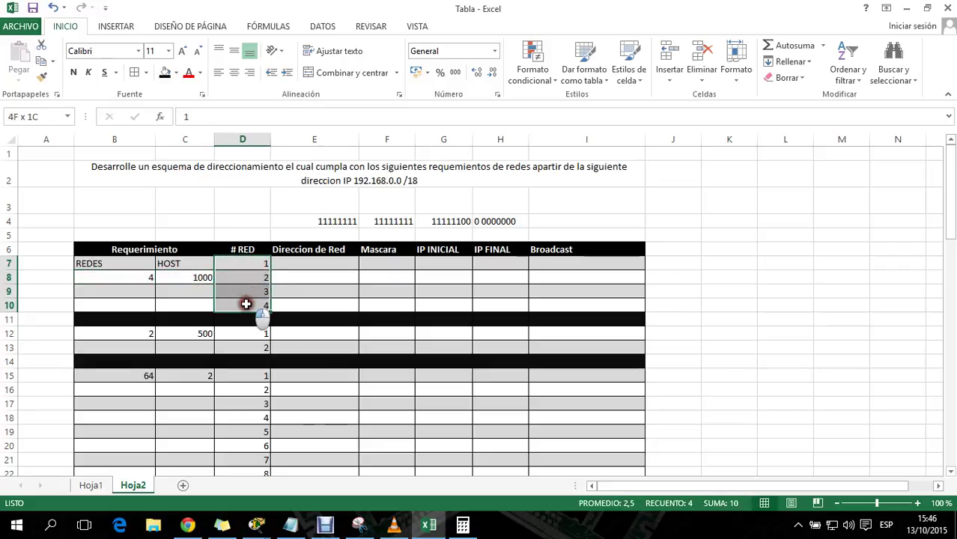
{"action": "left_click", "coordinate": [245, 250]}
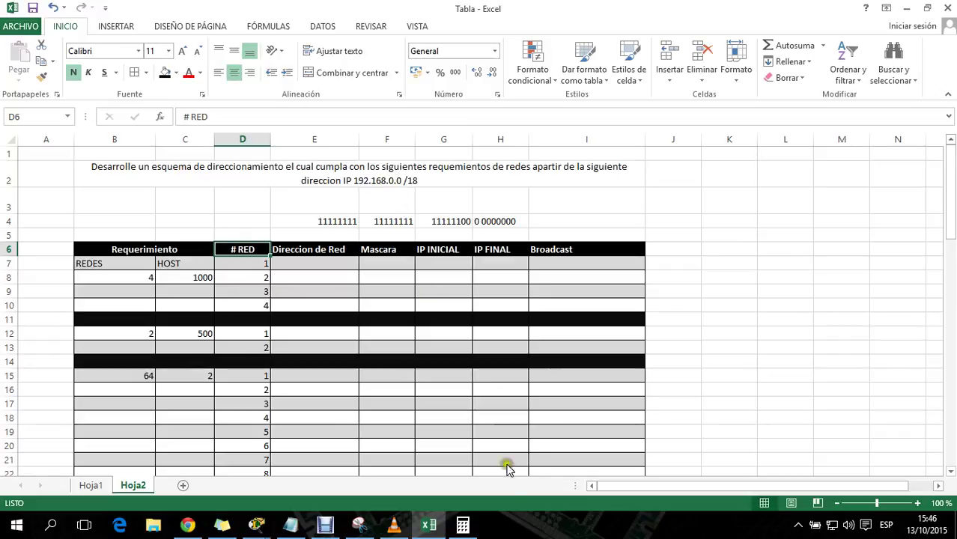
Switch to the Calculator, compute 2^10 minus 2 to check the host capacity, and clear the result
{"action": "left_click", "coordinate": [467, 524]}
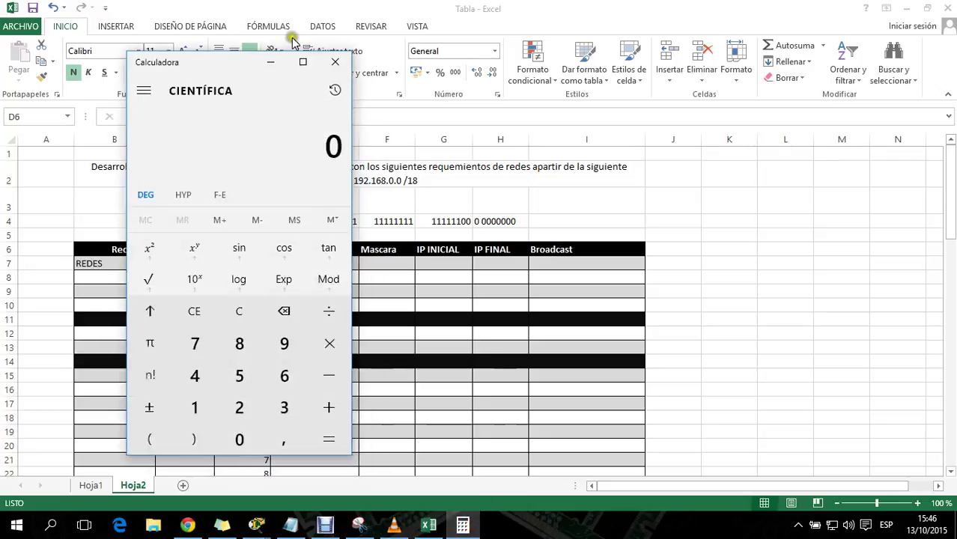
{"action": "left_click", "coordinate": [237, 409]}
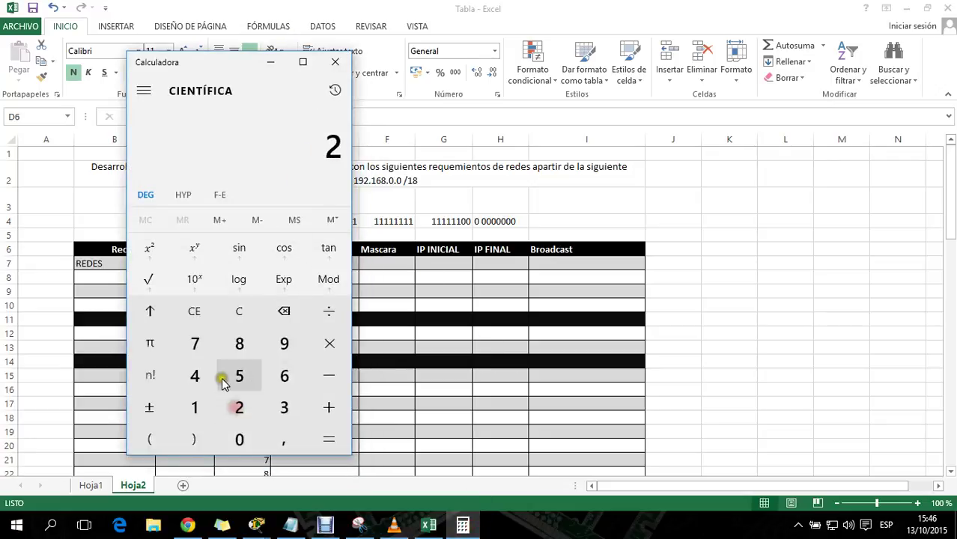
{"action": "left_click", "coordinate": [186, 249]}
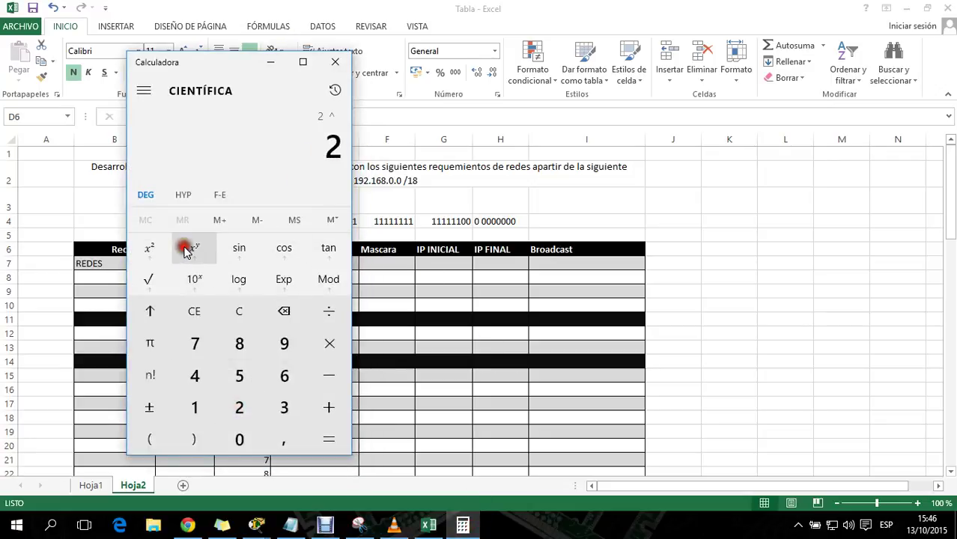
{"action": "left_click", "coordinate": [193, 407]}
{"action": "left_click", "coordinate": [237, 441]}
{"action": "left_click", "coordinate": [319, 444]}
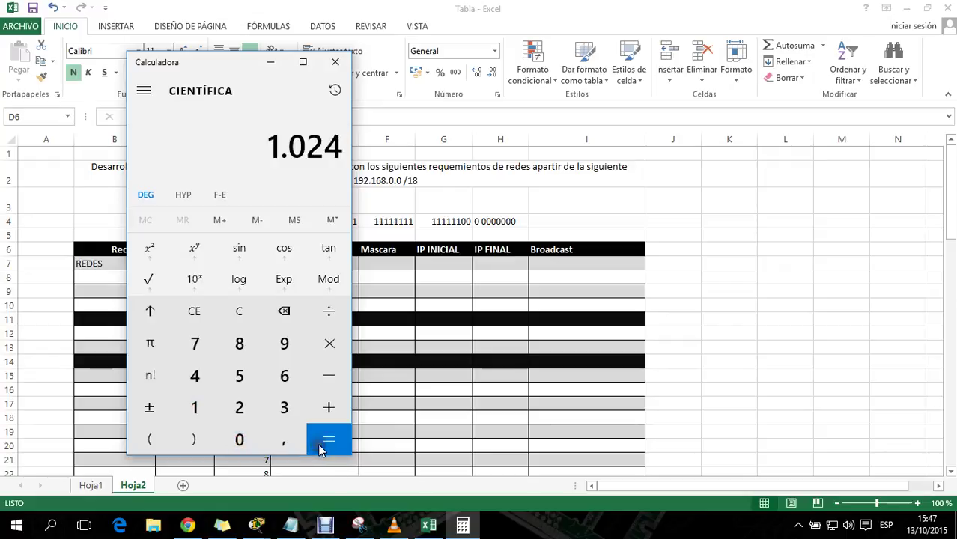
{"action": "left_click", "coordinate": [313, 372]}
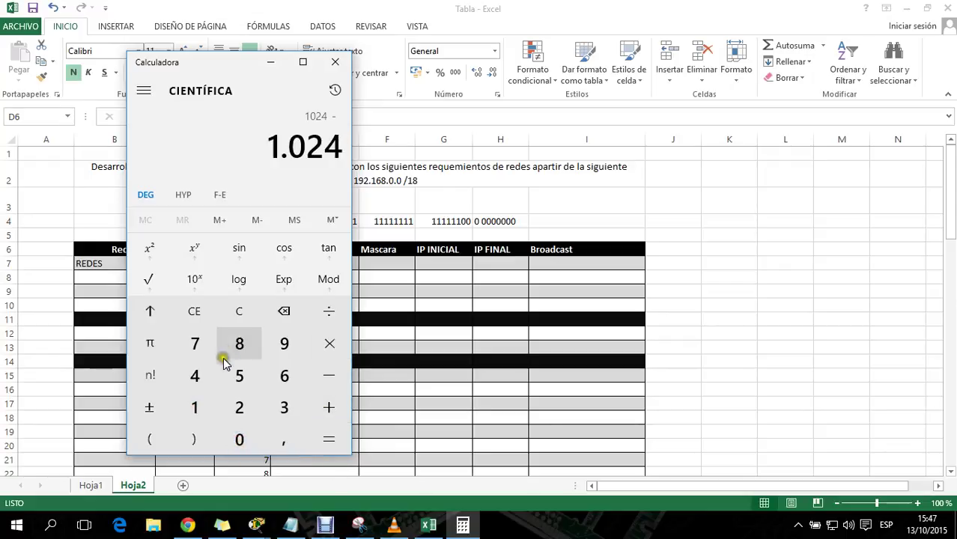
{"action": "left_click", "coordinate": [240, 408]}
{"action": "left_click", "coordinate": [327, 437]}
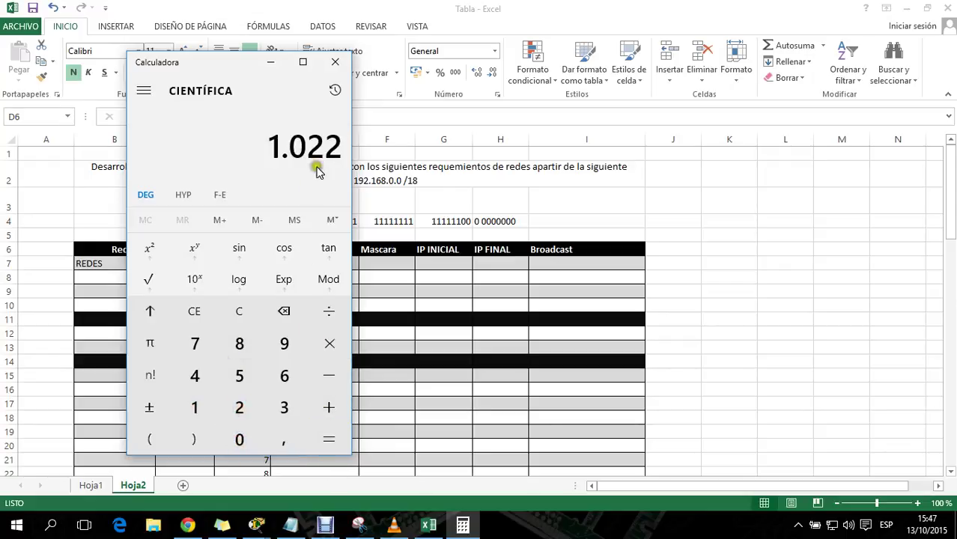
{"action": "key", "text": "Escape"}
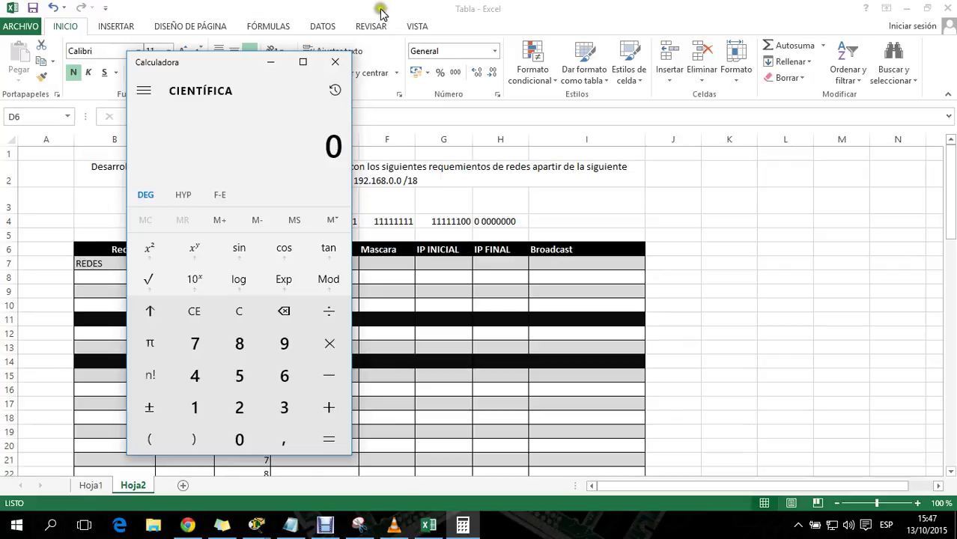
Move the Calculator window clear of the addressing table and check the first network's IP INICIAL and IP FINAL cells
{"action": "left_click_drag", "start_coordinate": [230, 66], "coordinate": [800, 110]}
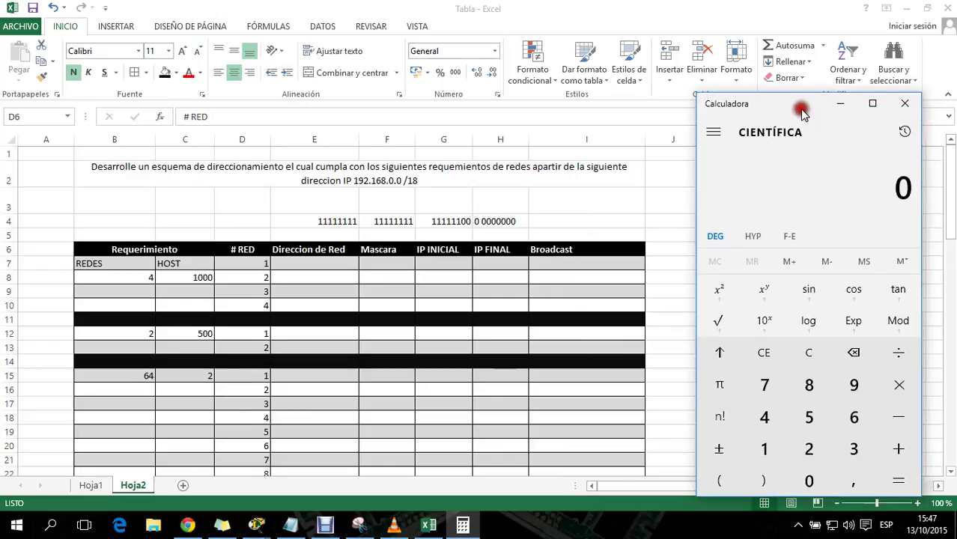
{"action": "left_click", "coordinate": [411, 259]}
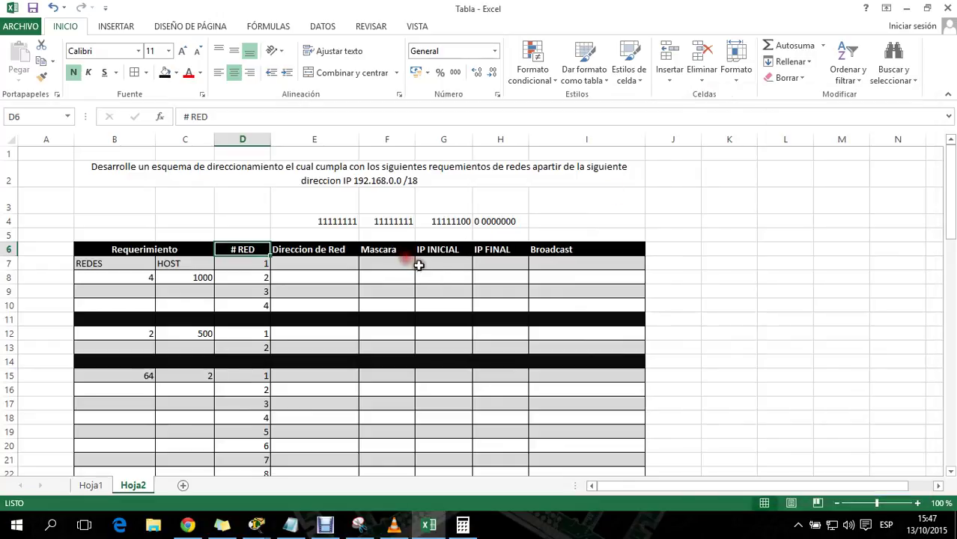
{"action": "left_click_drag", "start_coordinate": [433, 262], "coordinate": [496, 257]}
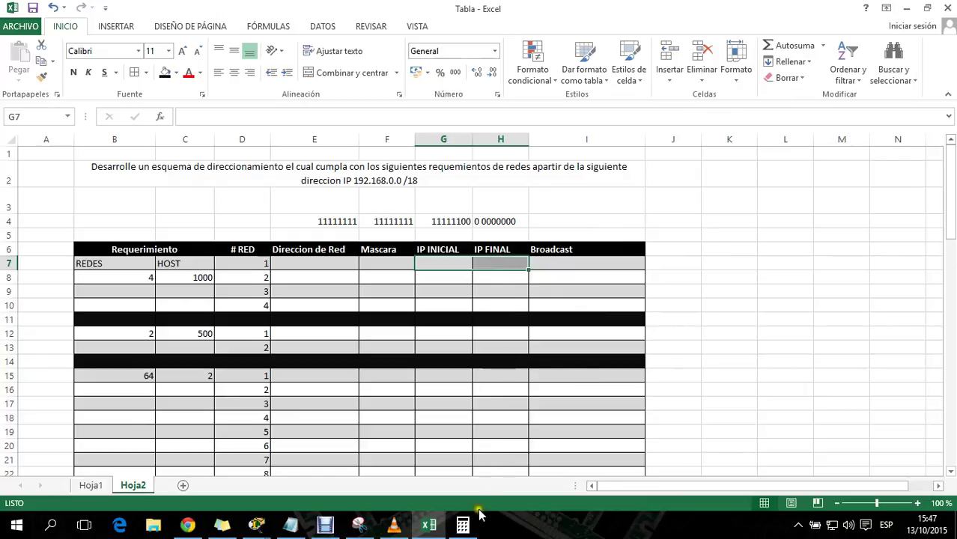
{"action": "left_click", "coordinate": [462, 526]}
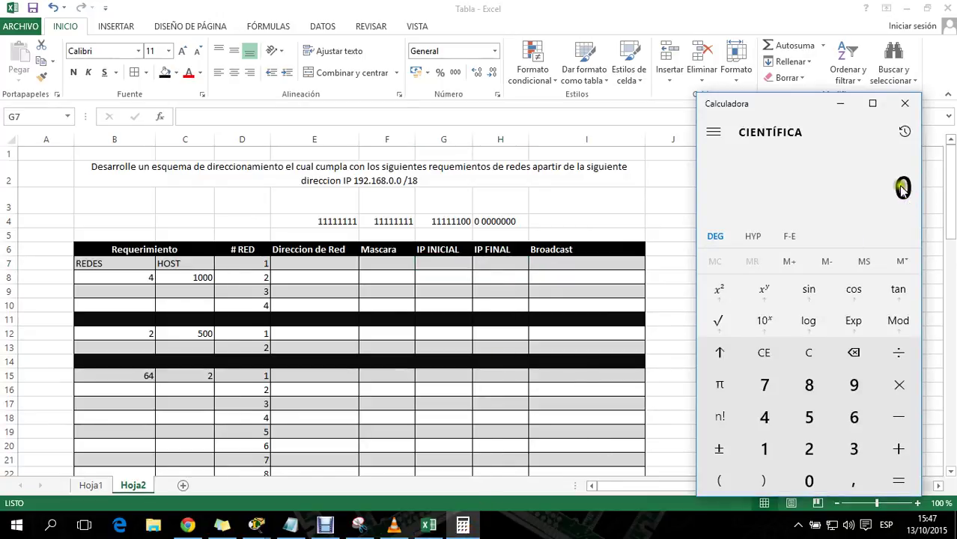
{"action": "left_click_drag", "start_coordinate": [803, 109], "coordinate": [796, 78]}
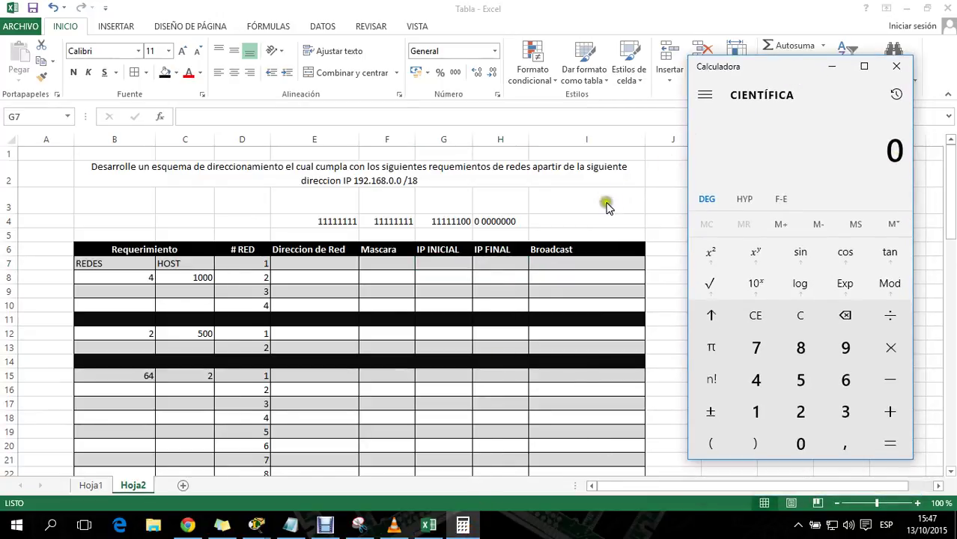
{"action": "left_click", "coordinate": [629, 208]}
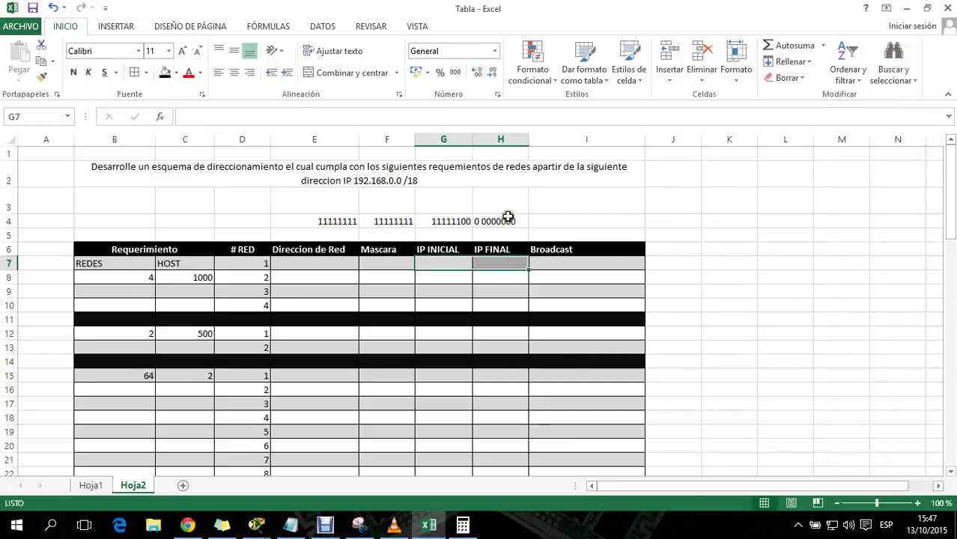
Examine the binary mask octets in row 4, focusing on the last bits of the third octet in G4
{"action": "double_click", "coordinate": [453, 221]}
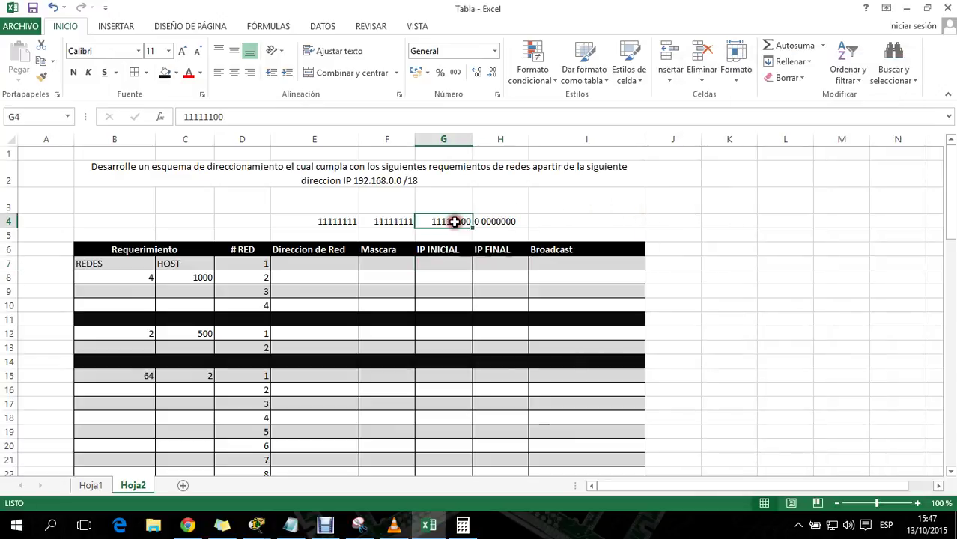
{"action": "left_click", "coordinate": [384, 251]}
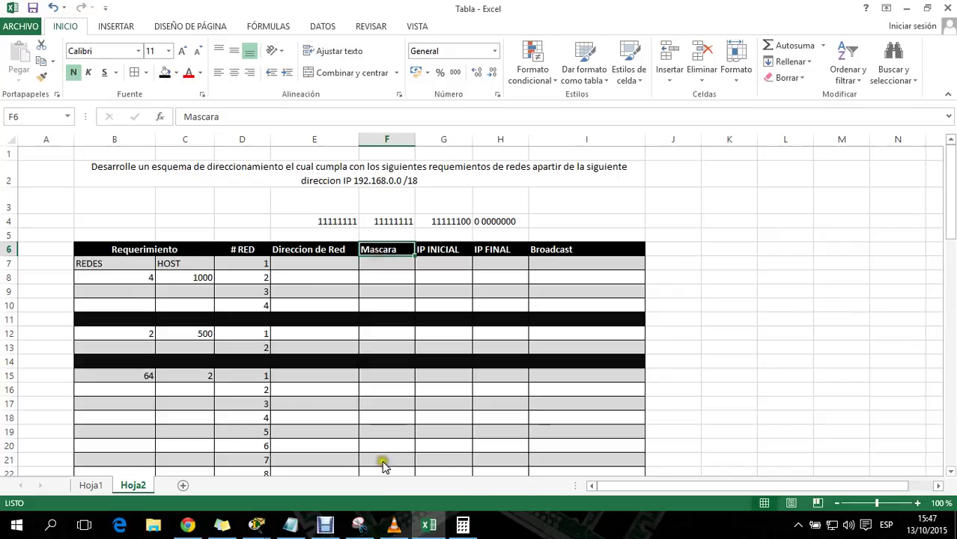
{"action": "left_click", "coordinate": [463, 525]}
{"action": "left_click", "coordinate": [481, 225]}
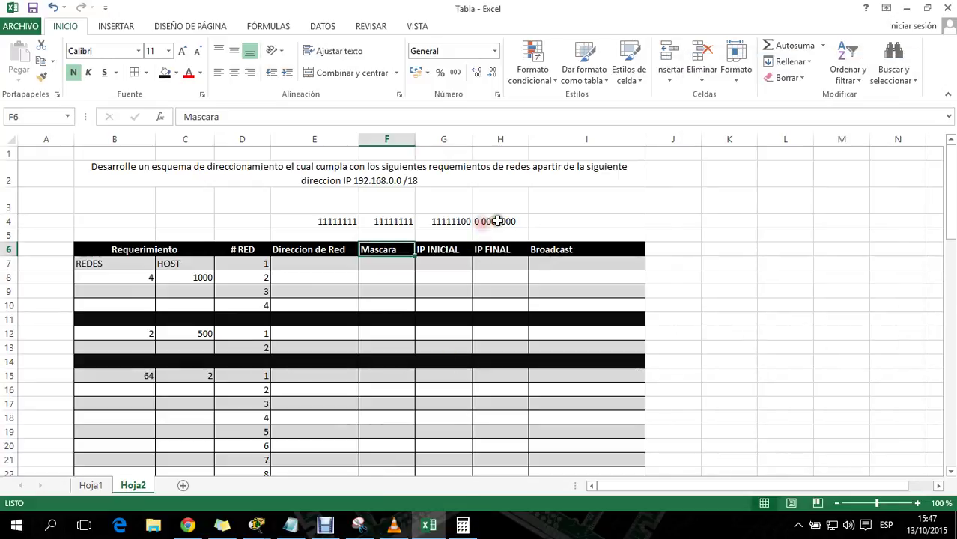
{"action": "left_click", "coordinate": [485, 221]}
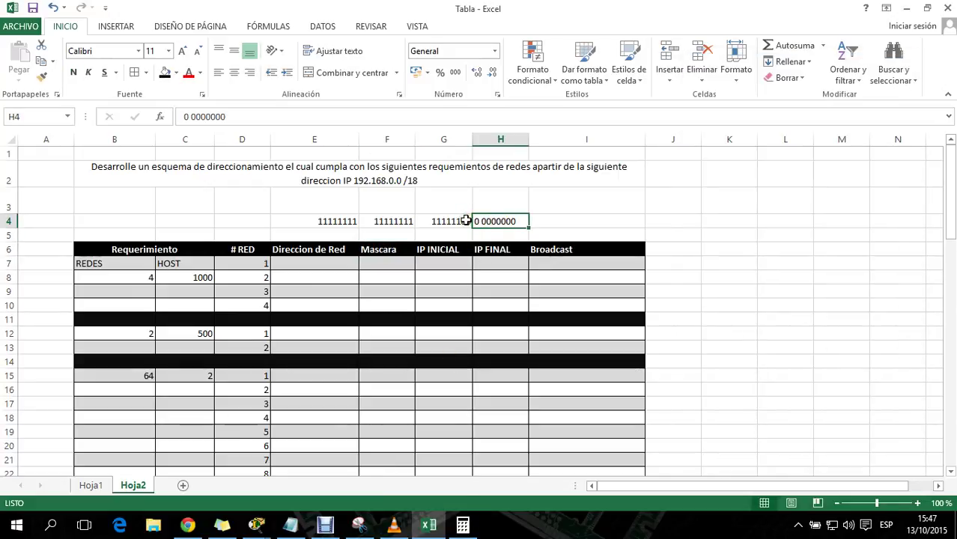
{"action": "left_click", "coordinate": [466, 220]}
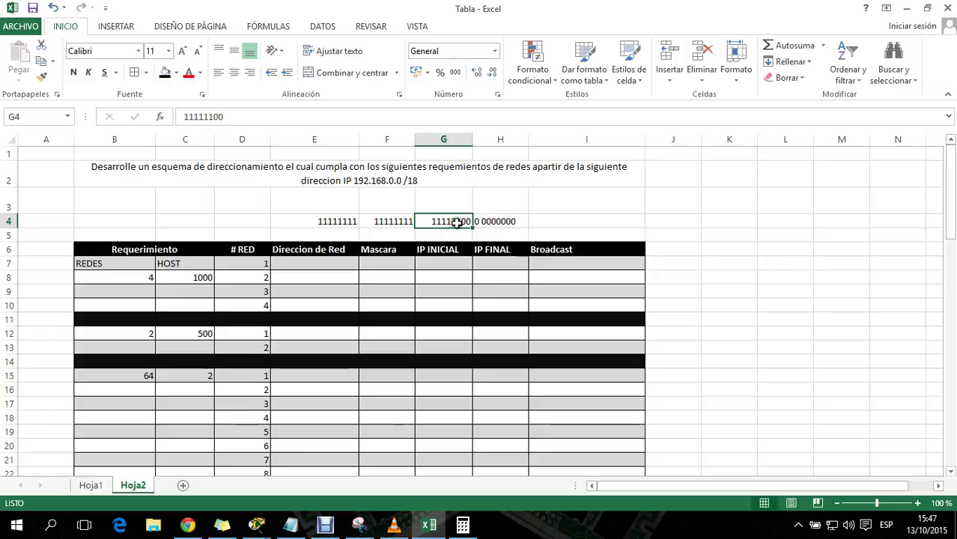
{"action": "double_click", "coordinate": [458, 221]}
{"action": "double_click", "coordinate": [458, 221]}
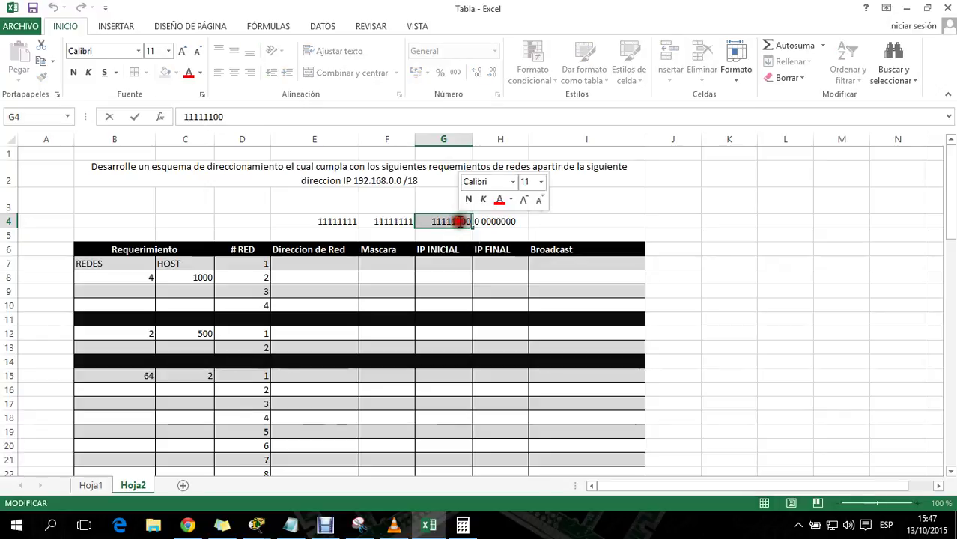
{"action": "left_click", "coordinate": [459, 223]}
{"action": "left_click_drag", "start_coordinate": [459, 222], "coordinate": [468, 229]}
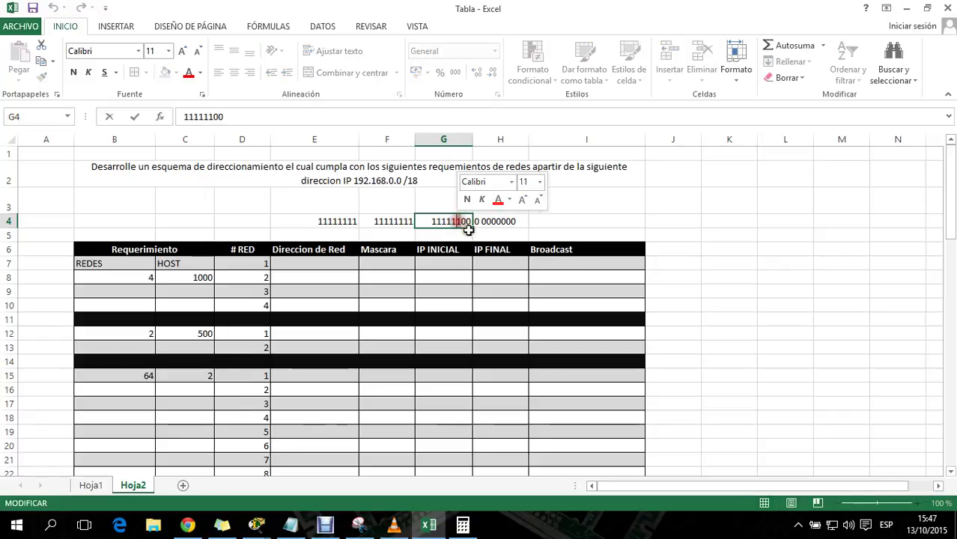
Compute 2^2 in the Calculator for the third octet's remaining bits, and return to the Excel worksheet
{"action": "left_click", "coordinate": [463, 525]}
{"action": "left_click", "coordinate": [795, 408]}
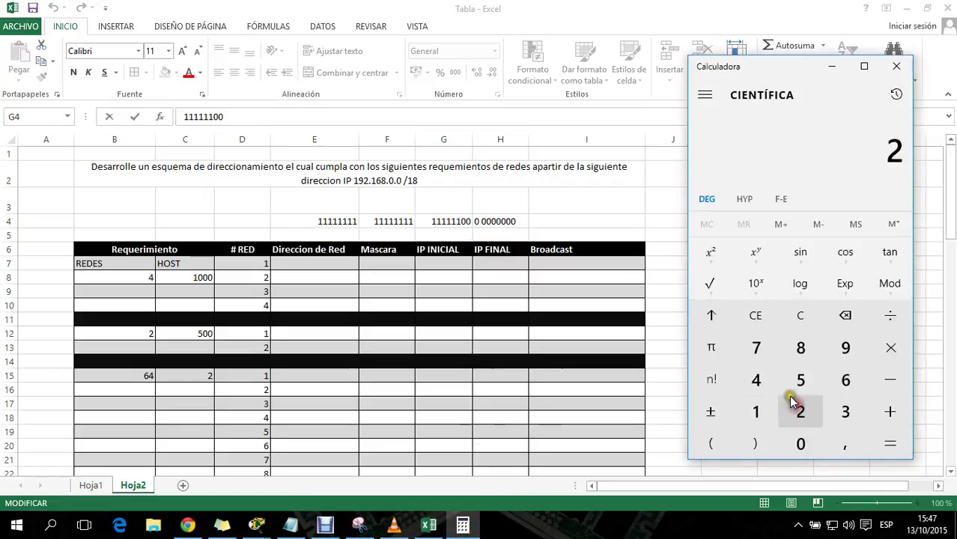
{"action": "left_click", "coordinate": [756, 255]}
{"action": "left_click", "coordinate": [798, 408]}
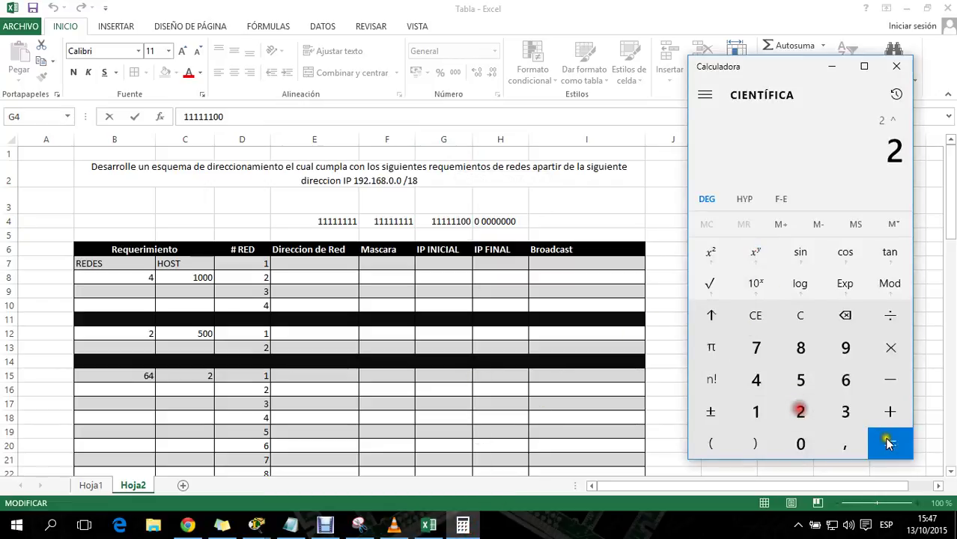
{"action": "left_click", "coordinate": [889, 444]}
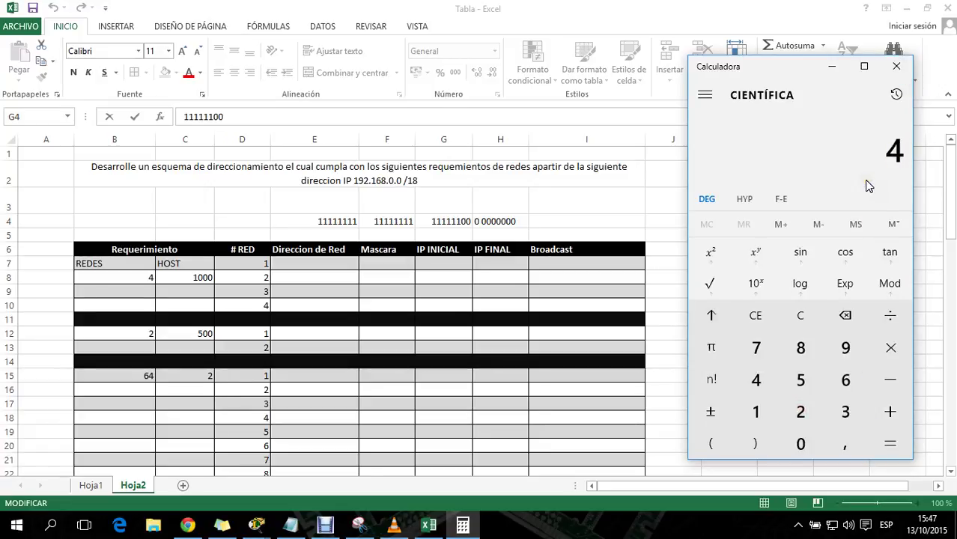
{"action": "left_click", "coordinate": [683, 251]}
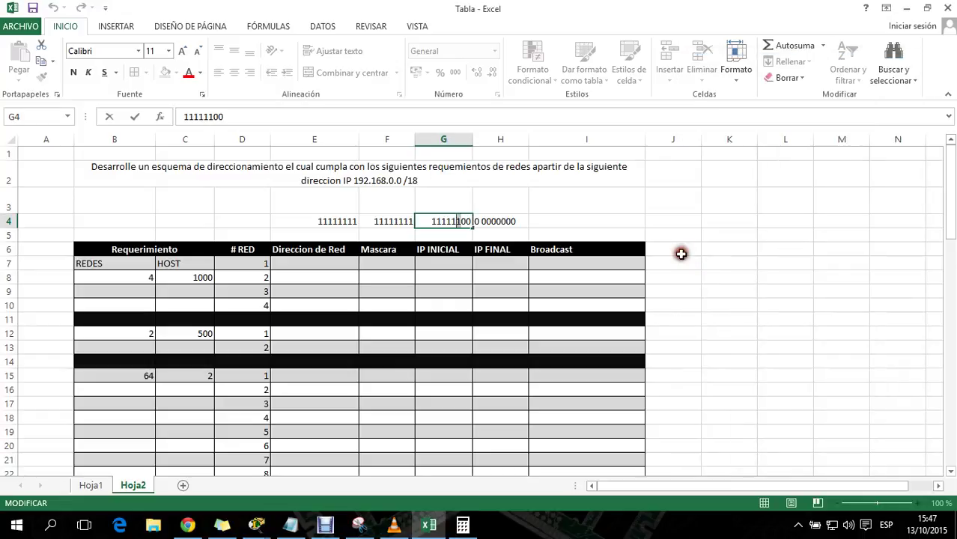
List the values 0, 1, 2 and 3 in cells K6 to K9 beside the table, and select that range
{"action": "left_click", "coordinate": [712, 248]}
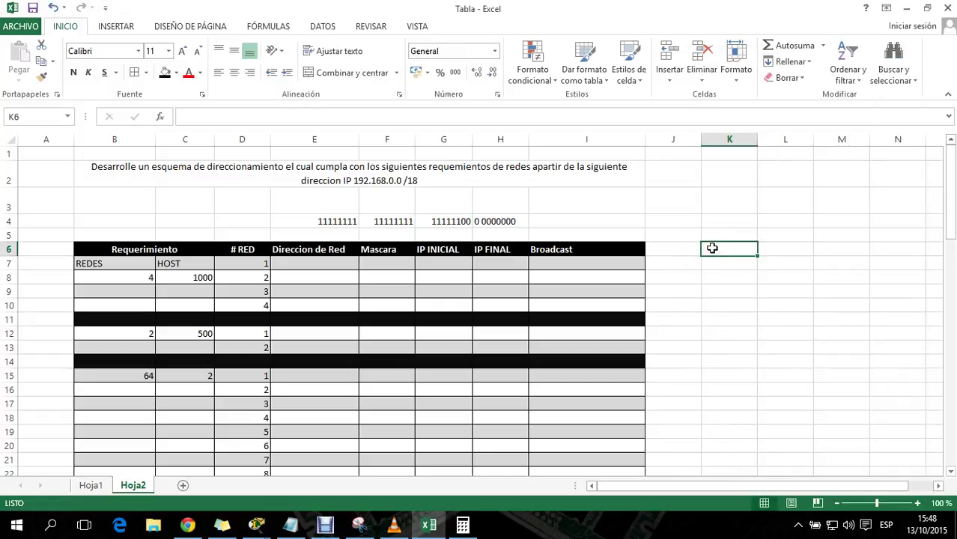
{"action": "type", "text": "0"}
{"action": "key", "text": "Return"}
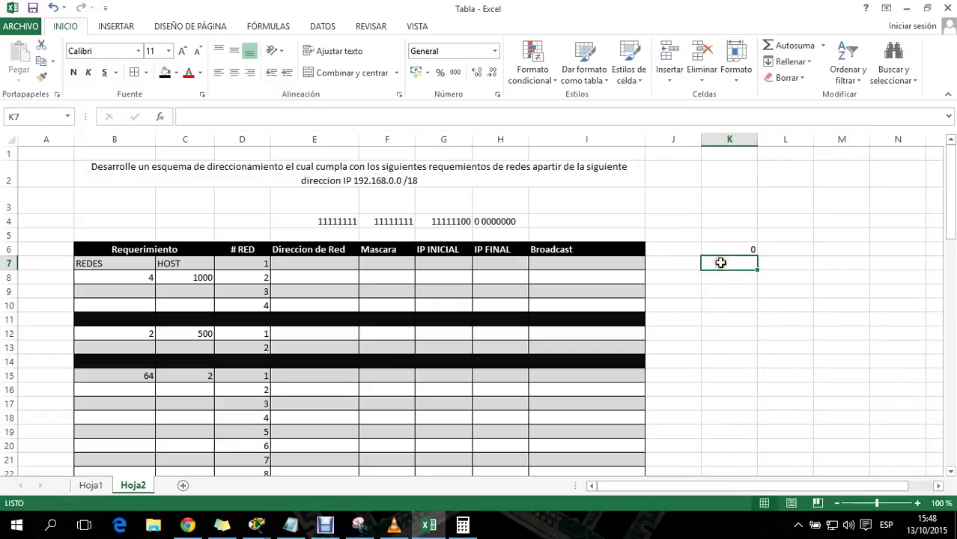
{"action": "type", "text": "1"}
{"action": "key", "text": "Return"}
{"action": "type", "text": "2"}
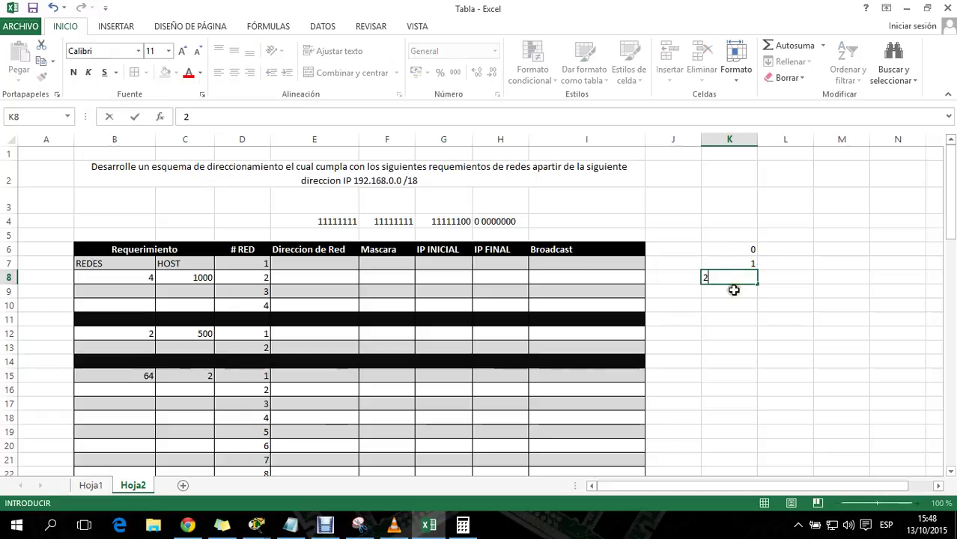
{"action": "key", "text": "Return"}
{"action": "type", "text": "3"}
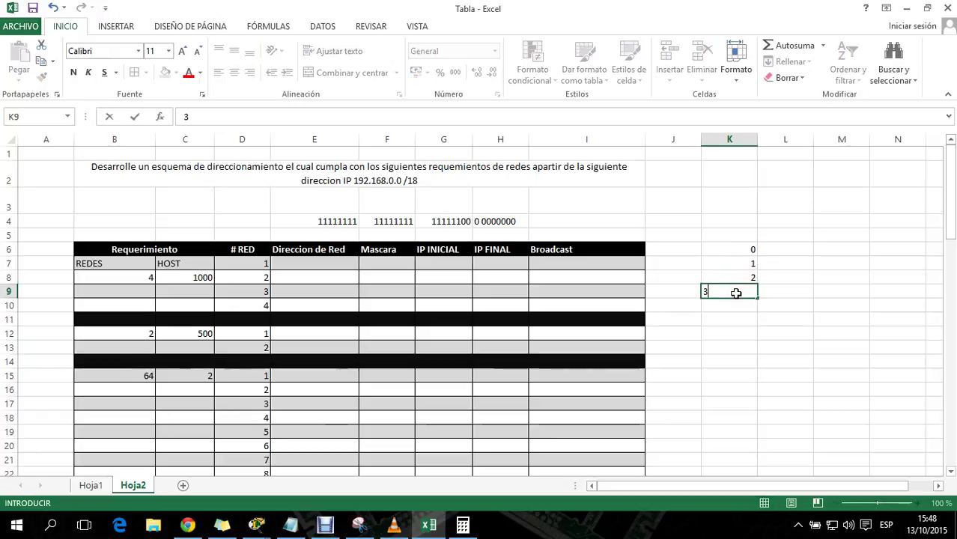
{"action": "key", "text": "Return"}
{"action": "left_click", "coordinate": [751, 250]}
{"action": "left_click_drag", "start_coordinate": [752, 249], "coordinate": [745, 291]}
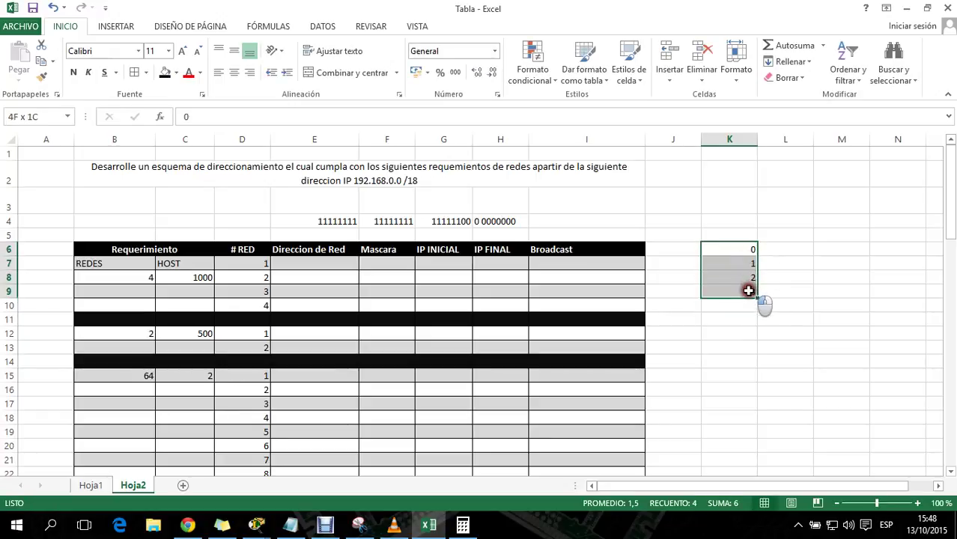
Enter 256 in cell L6, next to the 0 of the helper list
{"action": "left_click", "coordinate": [779, 251]}
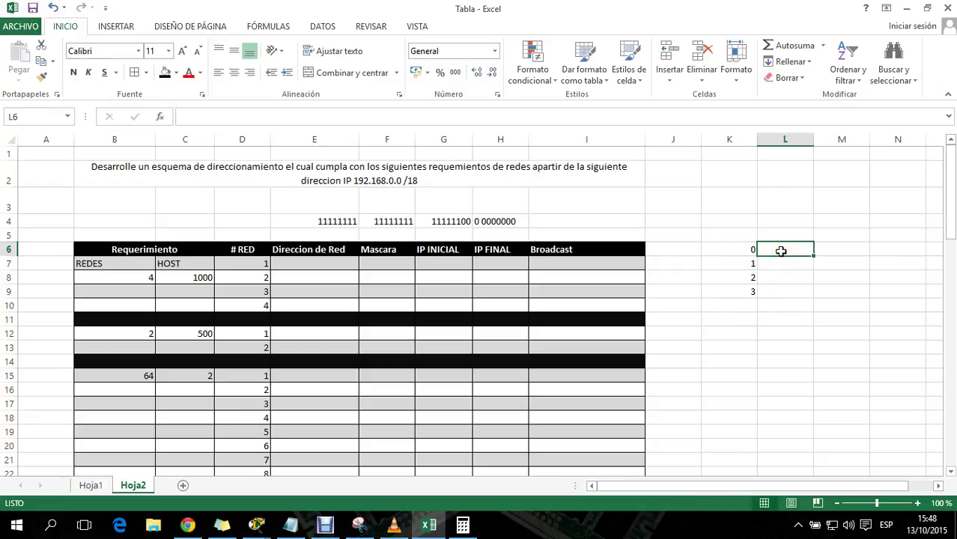
{"action": "type", "text": "256"}
{"action": "left_click", "coordinate": [774, 259]}
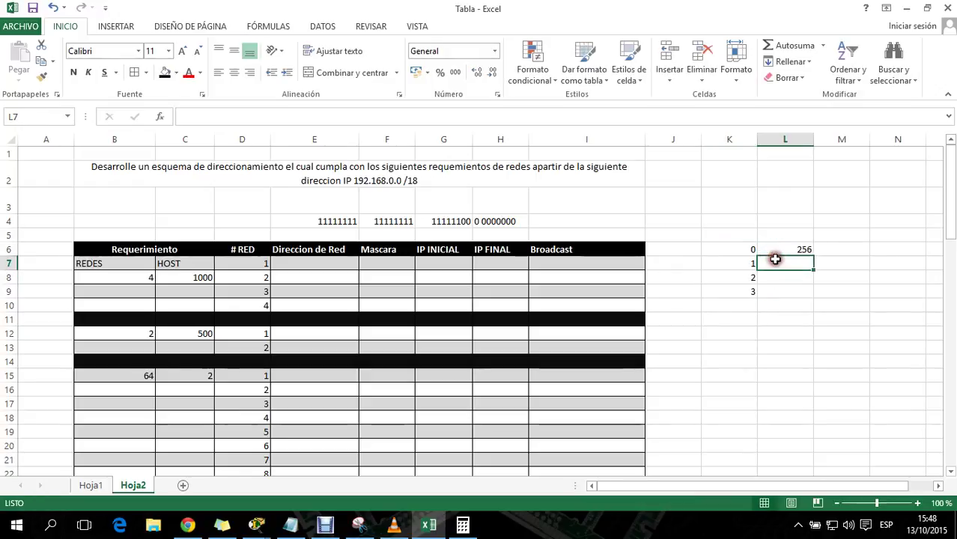
Enter 256 in cells L7, L8 and L9, next to the values 1, 2 and 3 of the helper list
{"action": "type", "text": "256"}
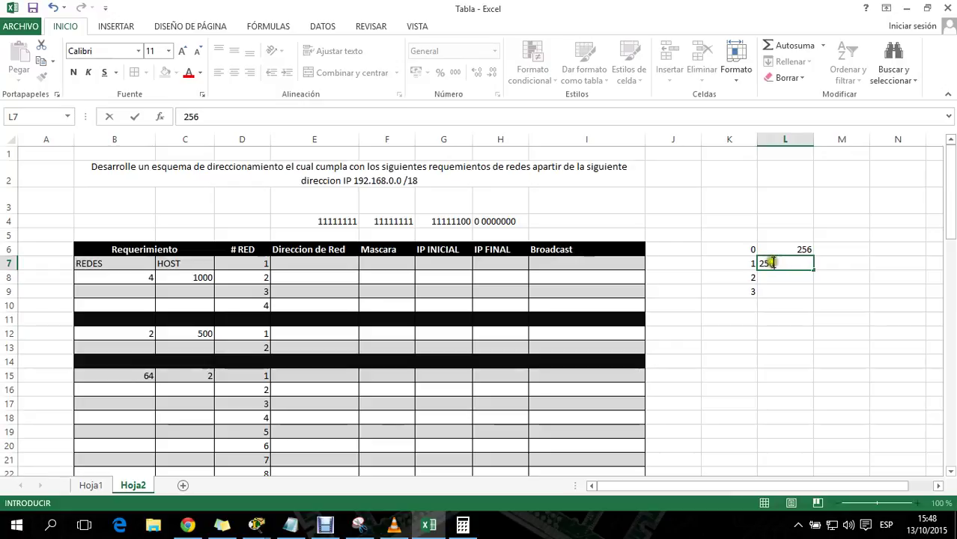
{"action": "left_click", "coordinate": [778, 274]}
{"action": "type", "text": "256"}
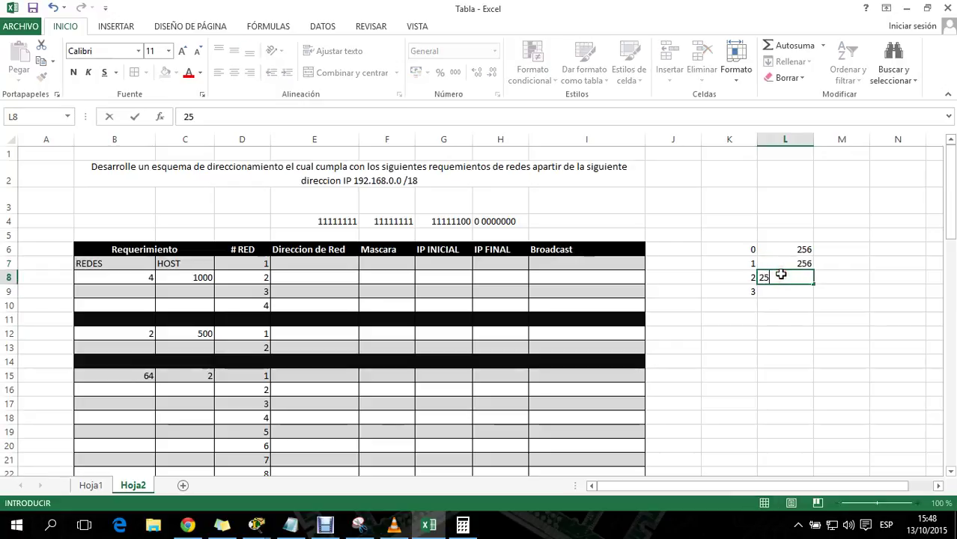
{"action": "left_click", "coordinate": [787, 290]}
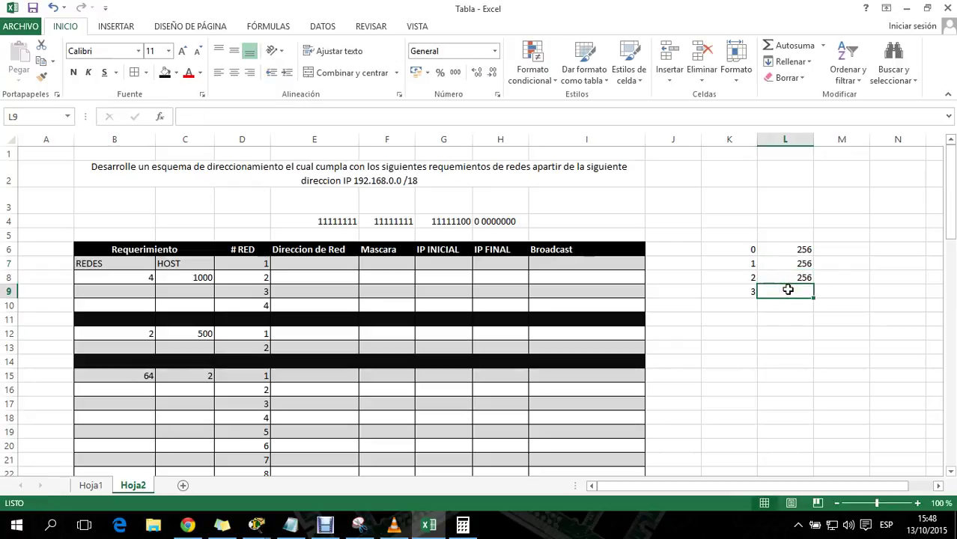
{"action": "type", "text": "256"}
Sum the helper values L6:L9 in cell L10 with AutoSum
{"action": "left_click", "coordinate": [802, 303]}
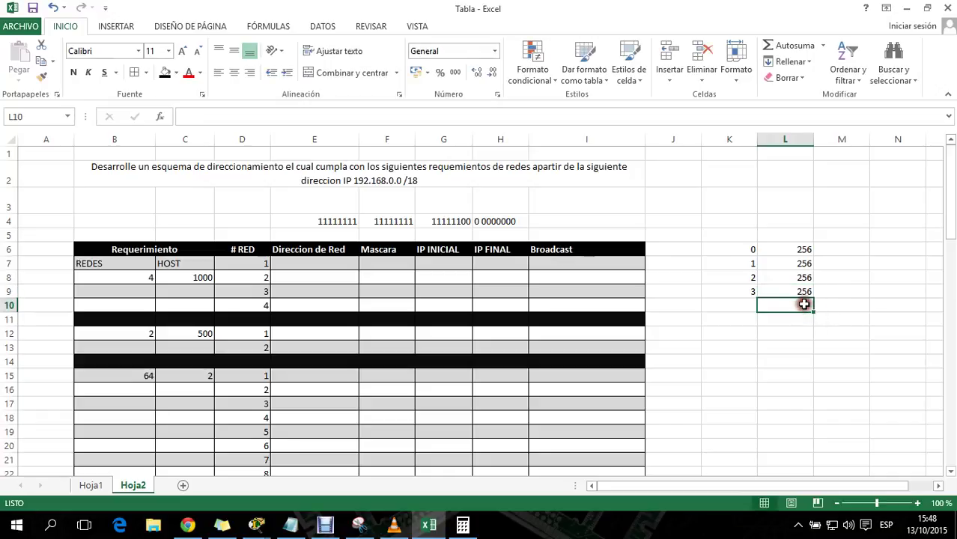
{"action": "left_click", "coordinate": [792, 46]}
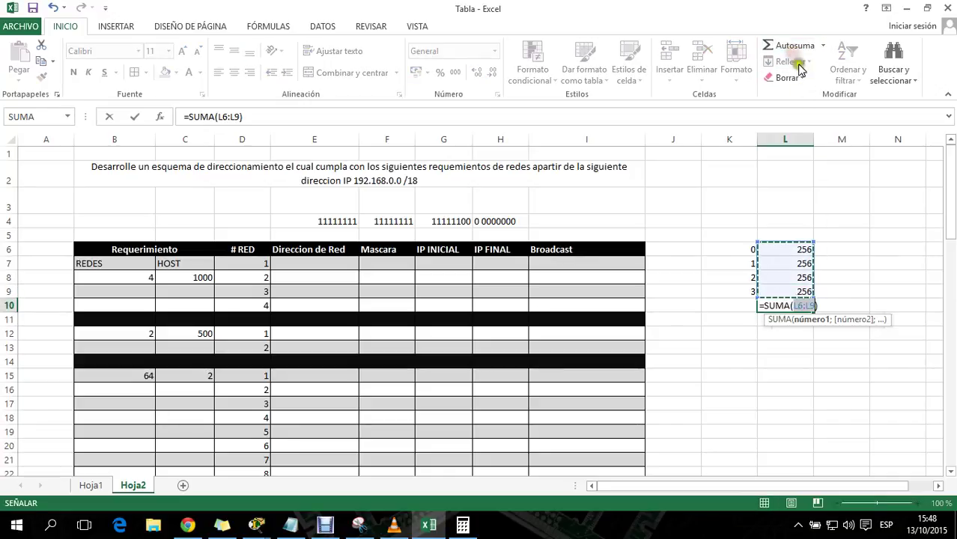
{"action": "key", "text": "Return"}
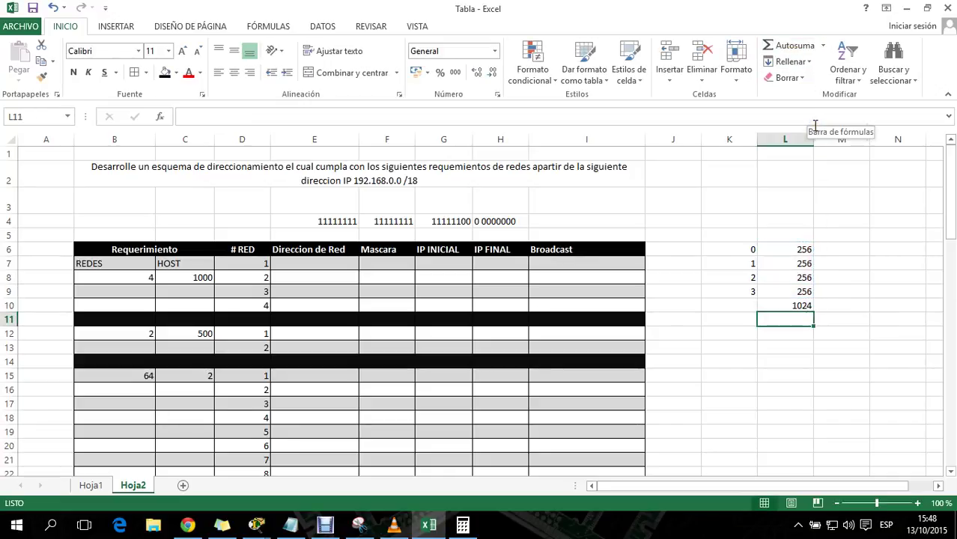
Try to subtract 2 inside the parentheses of the total in L10, as =SUMA(L6:L9-2)
{"action": "double_click", "coordinate": [812, 306]}
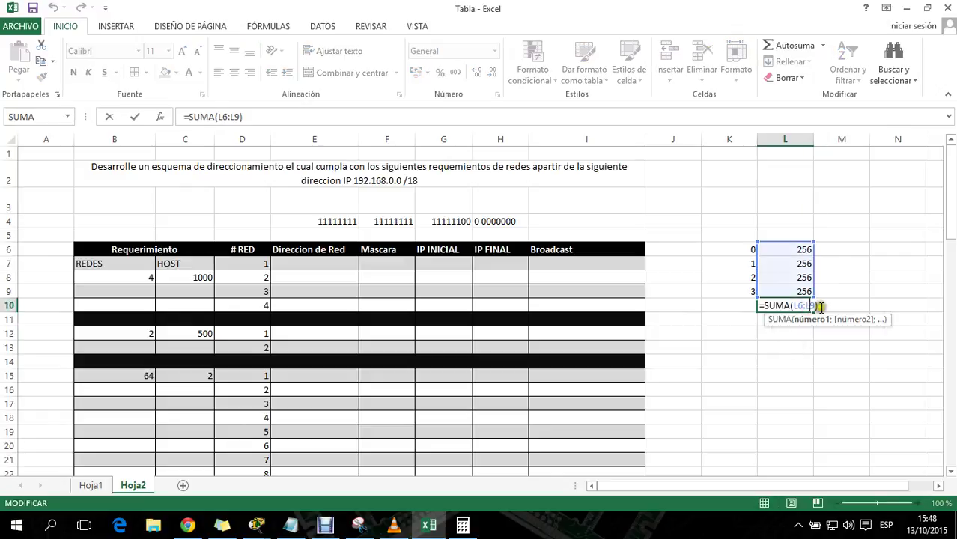
{"action": "key", "text": "Escape"}
{"action": "double_click", "coordinate": [808, 307]}
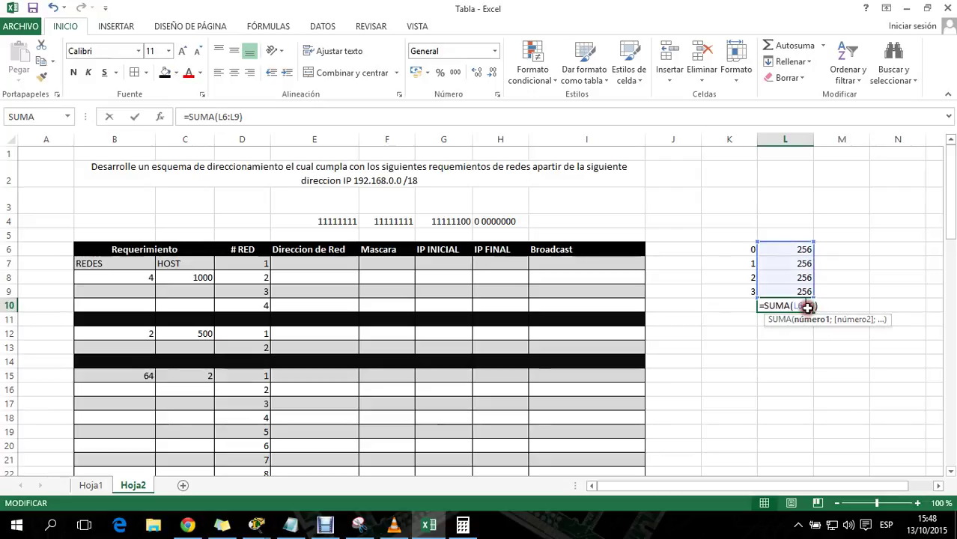
{"action": "left_click", "coordinate": [813, 306]}
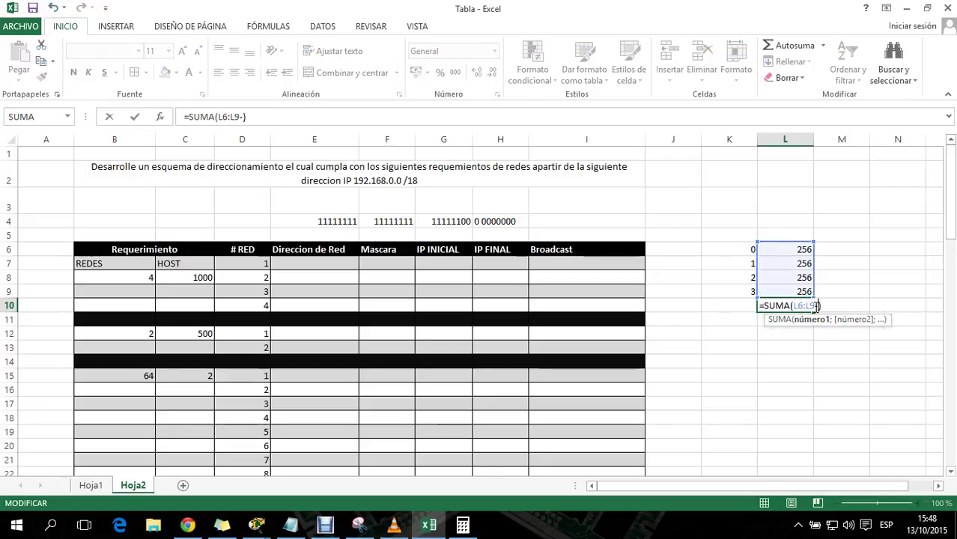
{"action": "key", "text": "Return"}
{"action": "left_click", "coordinate": [816, 306]}
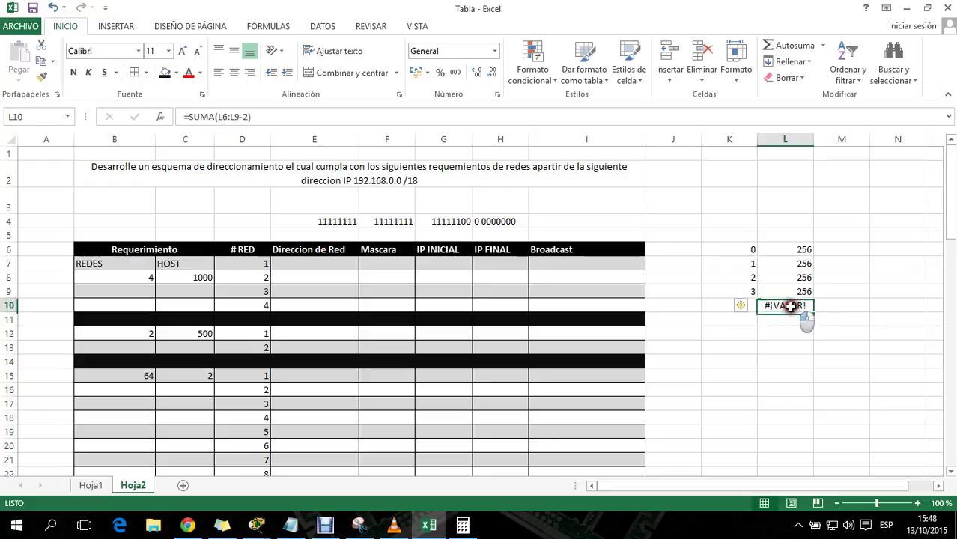
Correct the total in L10 so that 2 is subtracted outside the parentheses of SUMA(L6:L9)
{"action": "double_click", "coordinate": [819, 306]}
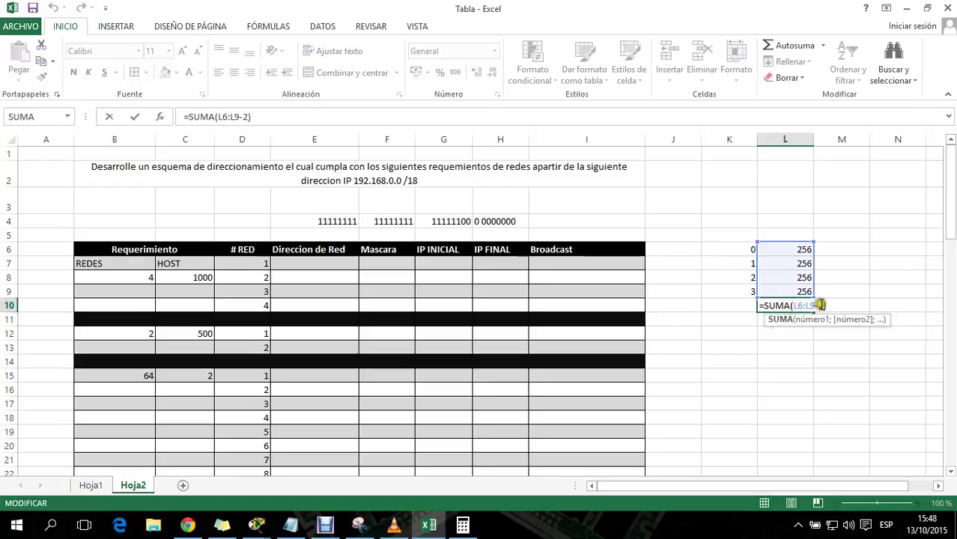
{"action": "left_click", "coordinate": [820, 305]}
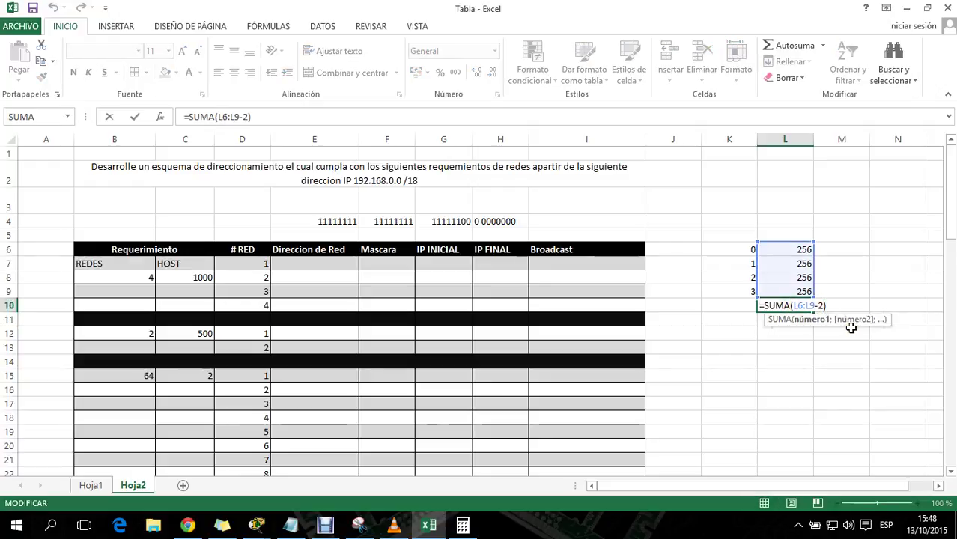
{"action": "key", "text": "BackSpace"}
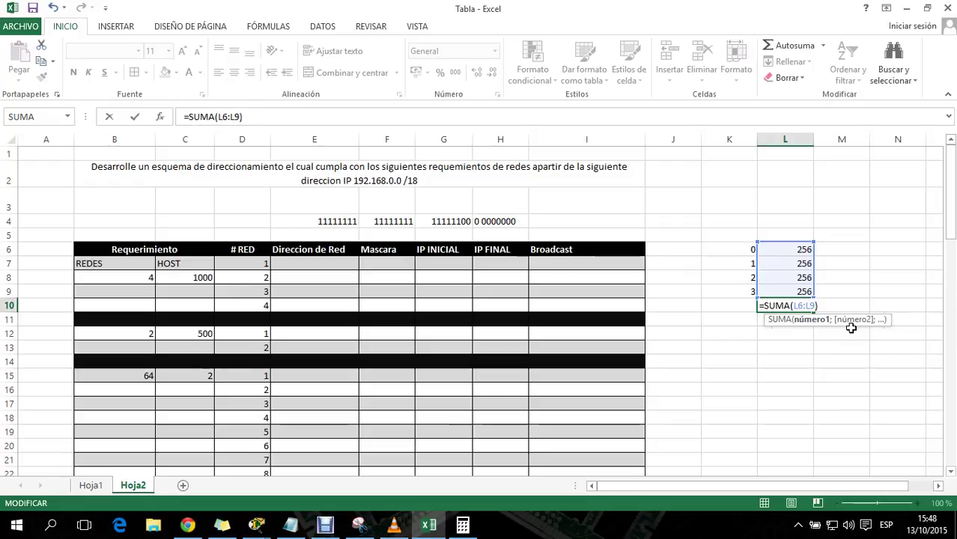
{"action": "key", "text": "Right"}
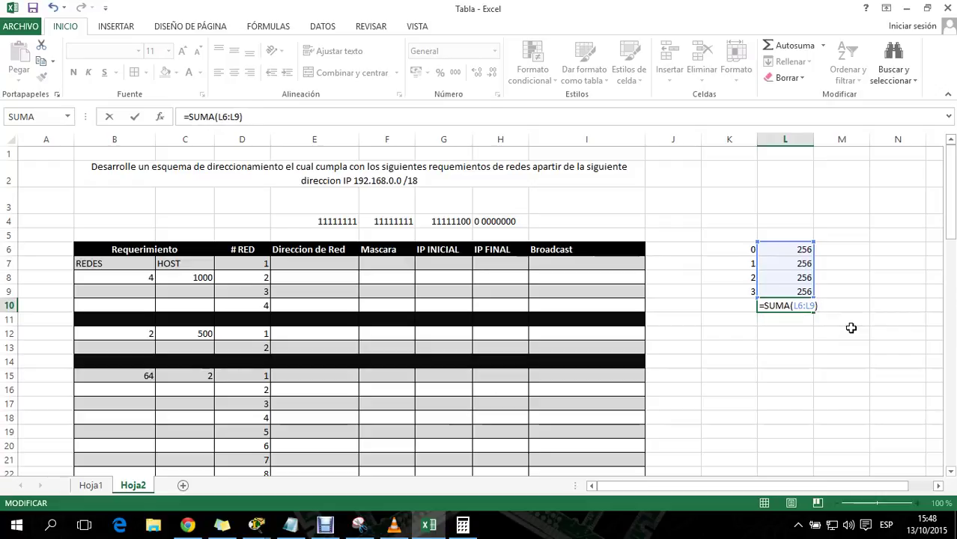
{"action": "key", "text": "Return"}
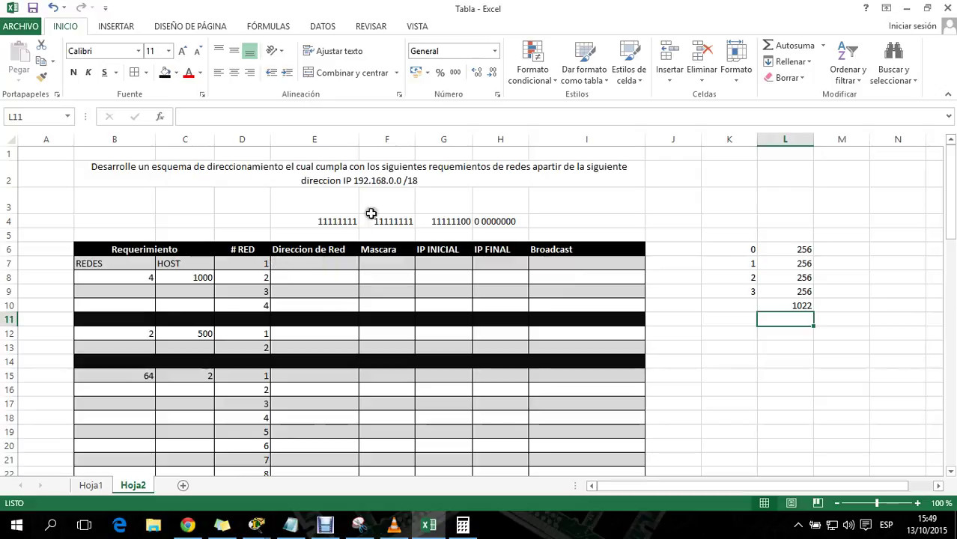
Copy 192.168.0.0 from the exercise statement into E7 as the first network's address, and enter the mask /22 in F7
{"action": "left_click_drag", "start_coordinate": [378, 187], "coordinate": [354, 207]}
{"action": "double_click", "coordinate": [385, 176]}
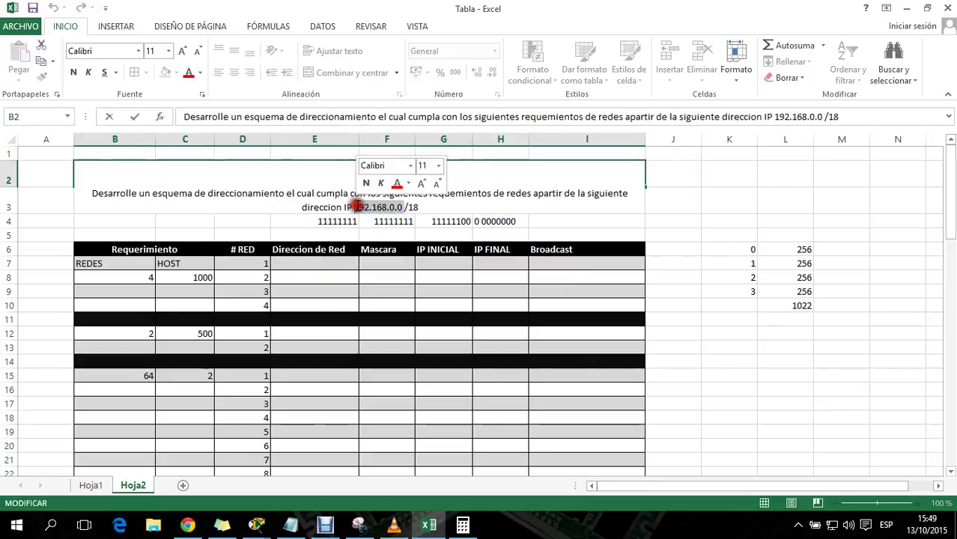
{"action": "key", "text": "ctrl+c"}
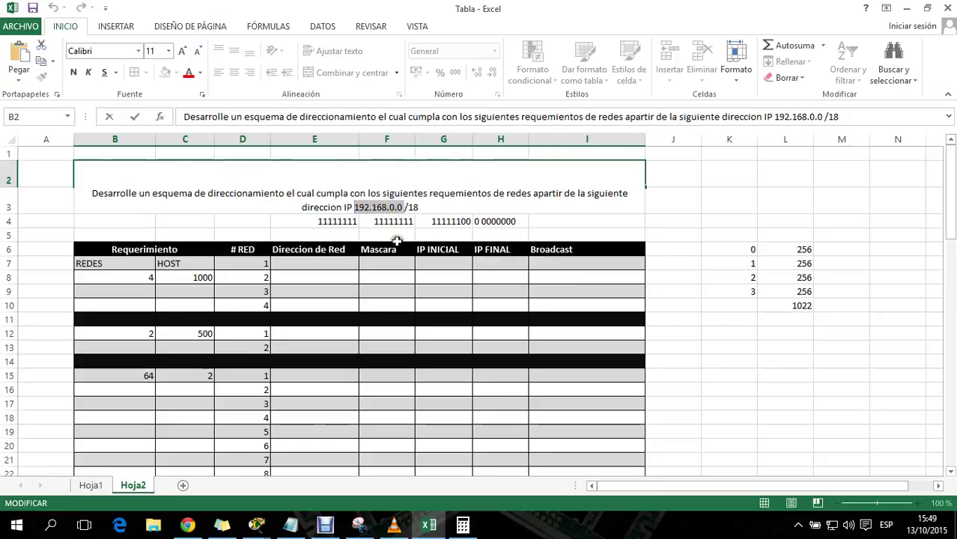
{"action": "left_click", "coordinate": [322, 258]}
{"action": "key", "text": "ctrl+v"}
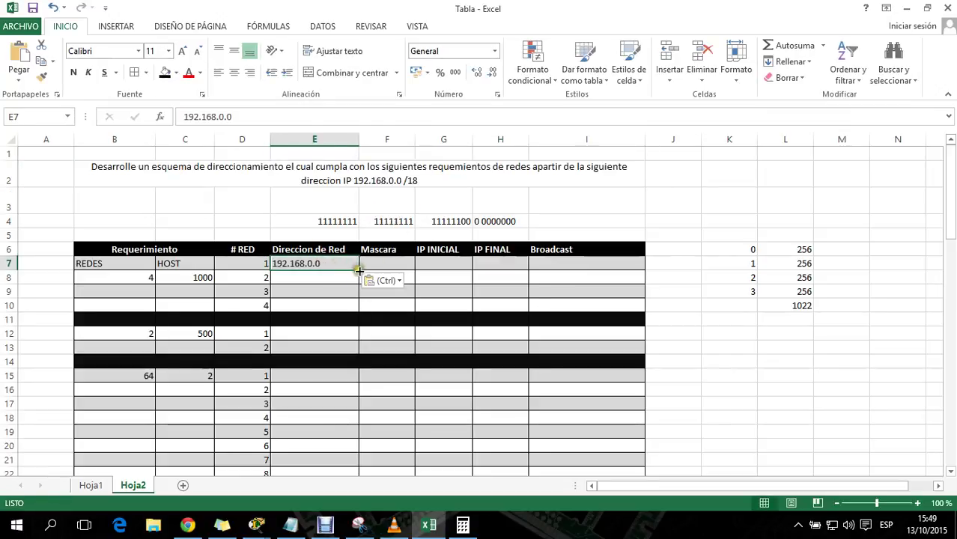
{"action": "left_click", "coordinate": [393, 264]}
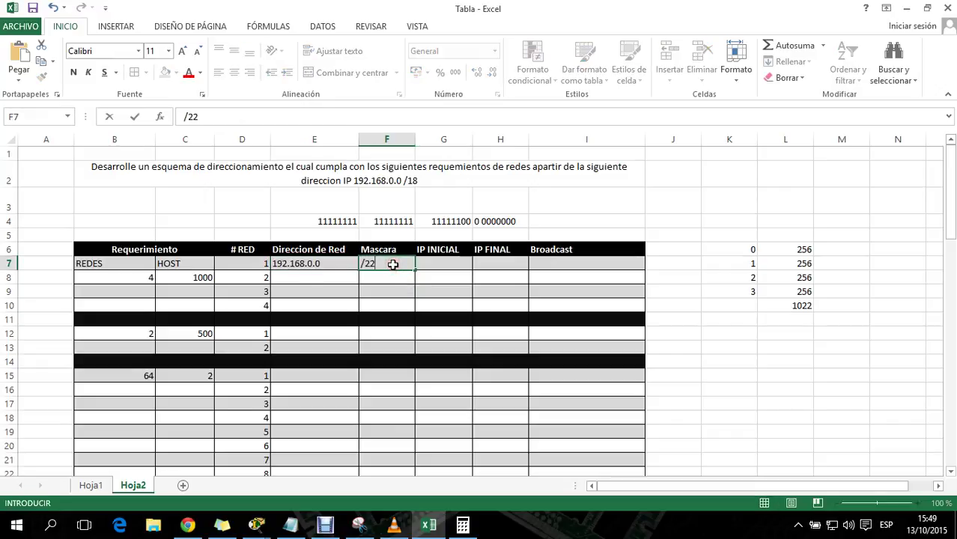
Enter 192.168.0.1 as the initial IP of the first network in G7, based on the address in E7
{"action": "left_click", "coordinate": [324, 263]}
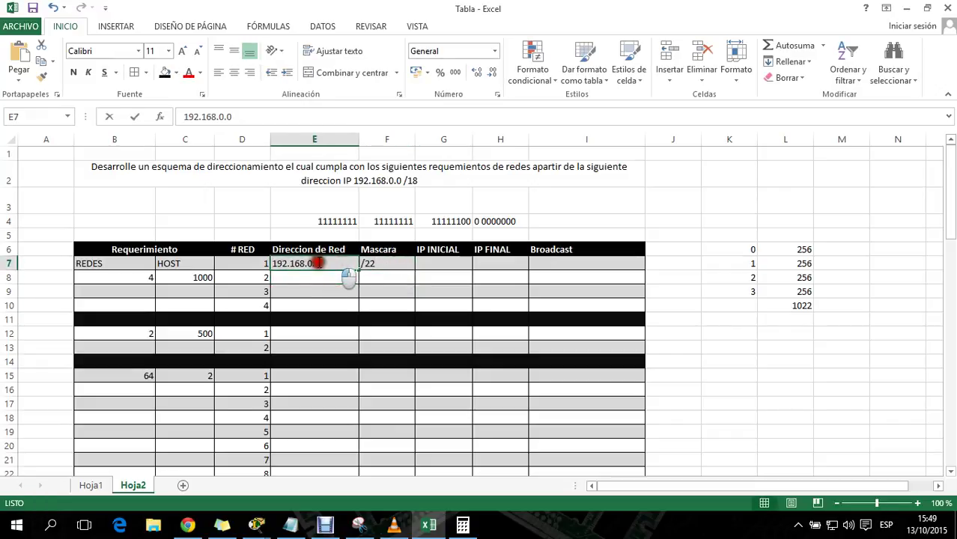
{"action": "double_click", "coordinate": [274, 264]}
{"action": "left_click", "coordinate": [457, 261]}
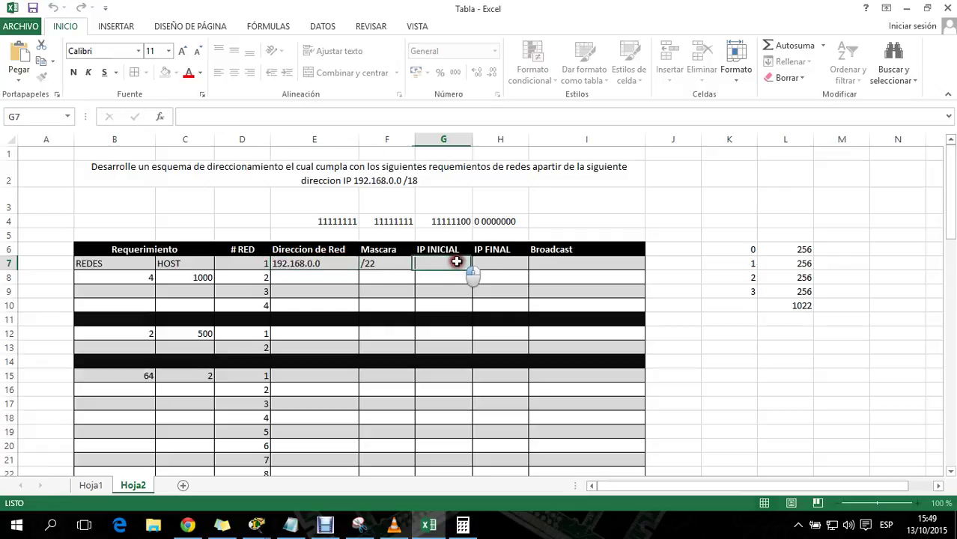
{"action": "type", "text": "192.168.0.0"}
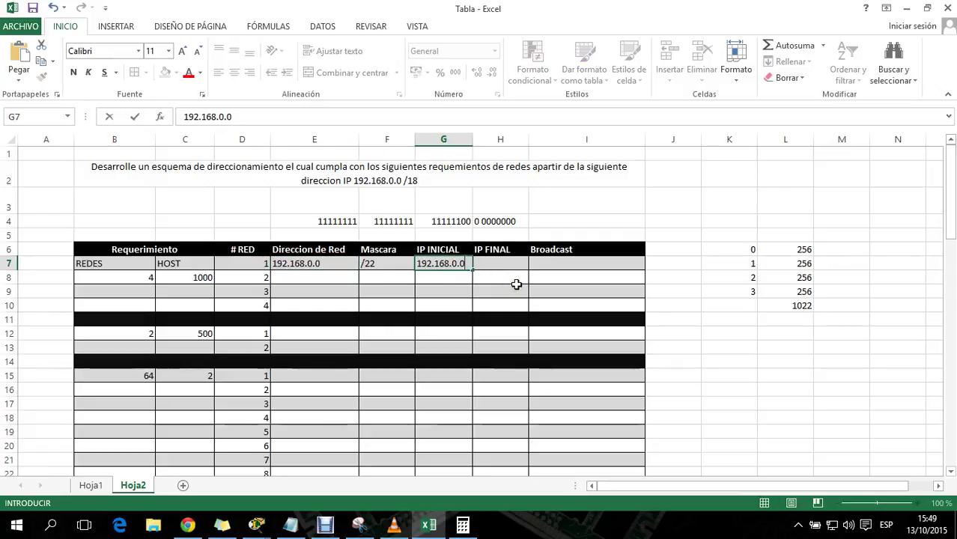
{"action": "type", "text": "1"}
{"action": "key", "text": "BackSpace"}
{"action": "key", "text": "BackSpace"}
{"action": "type", "text": "1"}
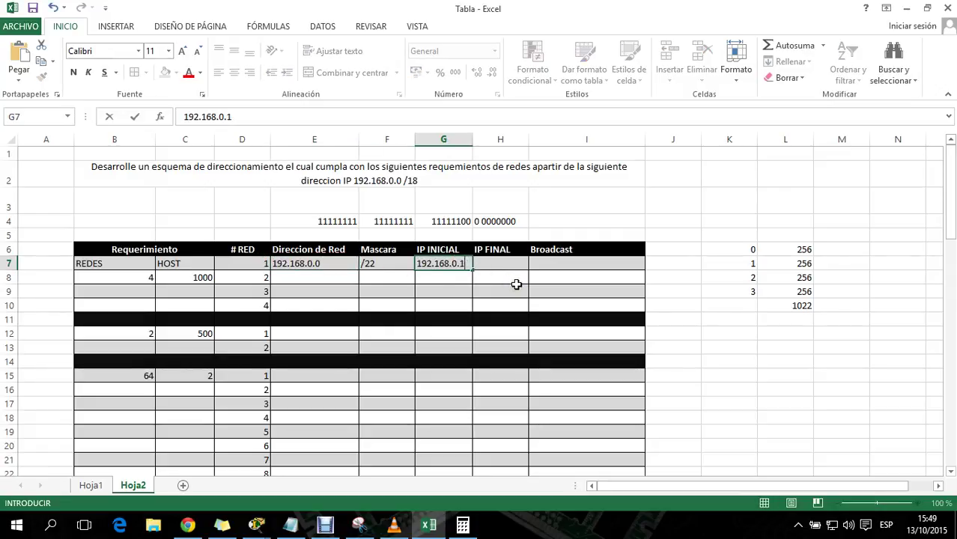
{"action": "left_click", "coordinate": [533, 292]}
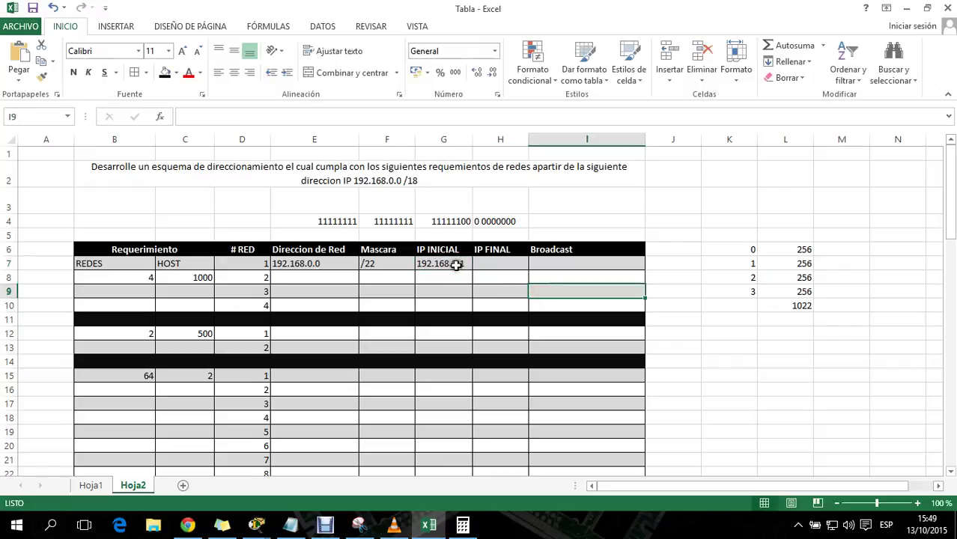
Change the helper values to 1 in L6 and 255 in L9
{"action": "left_click", "coordinate": [793, 250]}
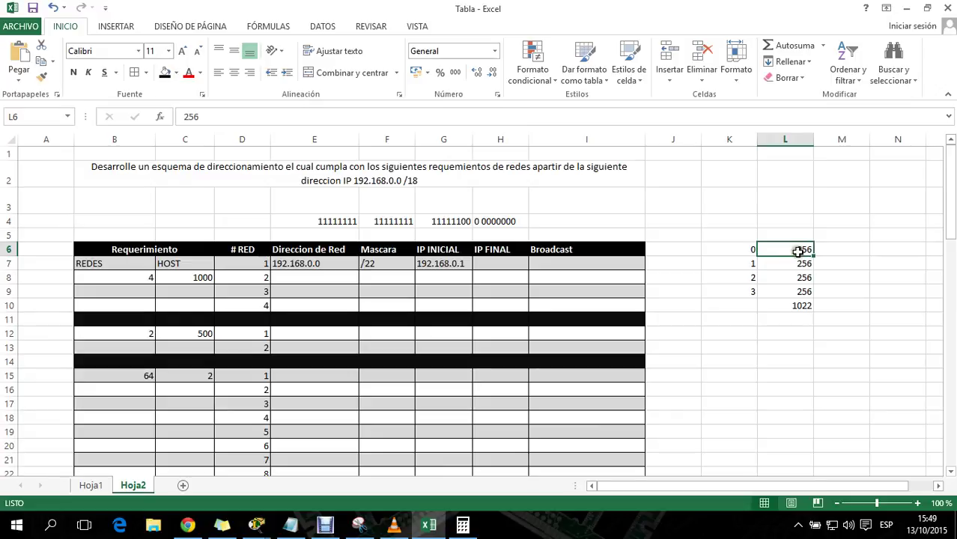
{"action": "type", "text": "1"}
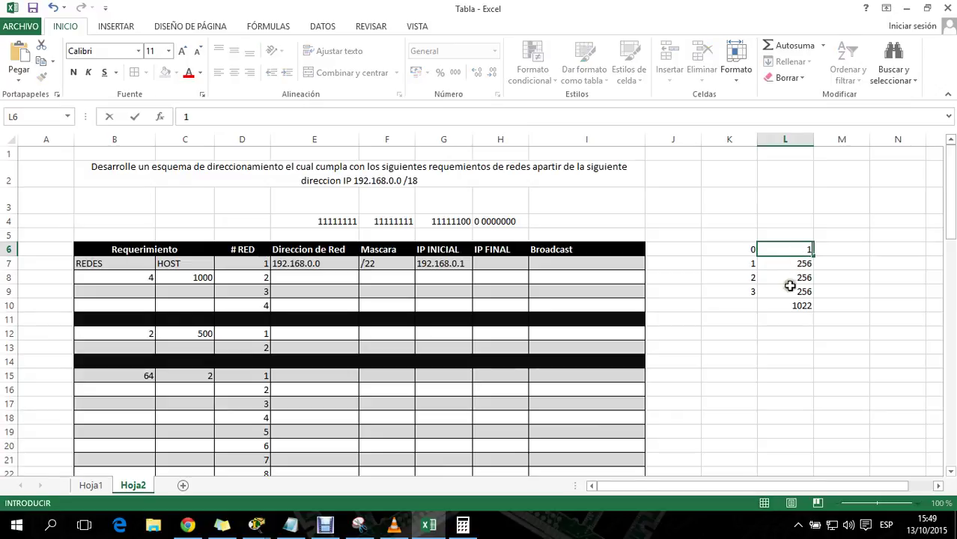
{"action": "left_click", "coordinate": [792, 292]}
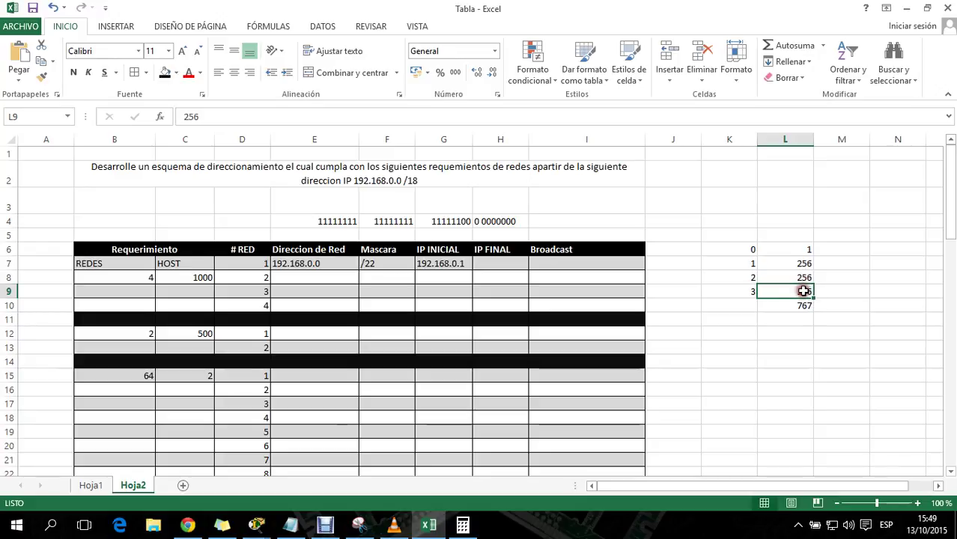
{"action": "type", "text": "2"}
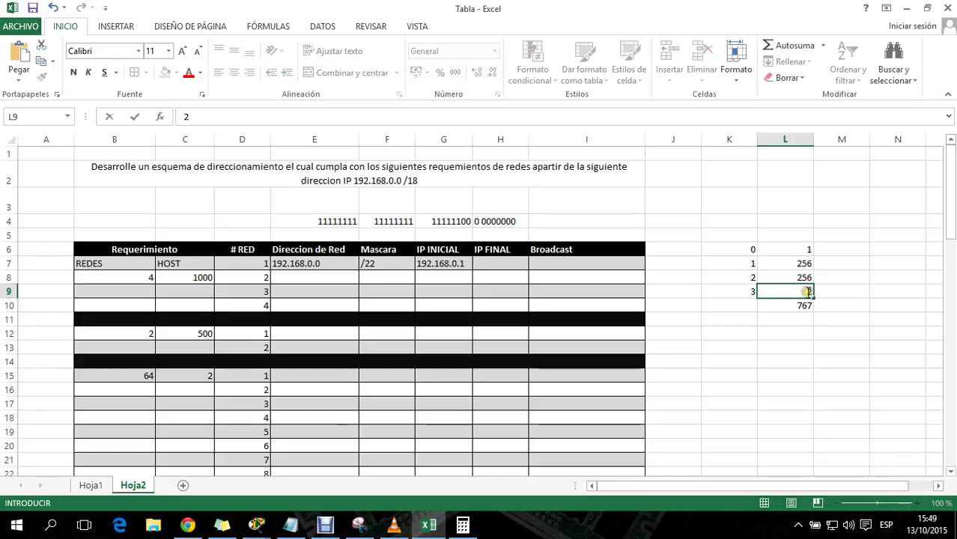
{"action": "left_click", "coordinate": [791, 362]}
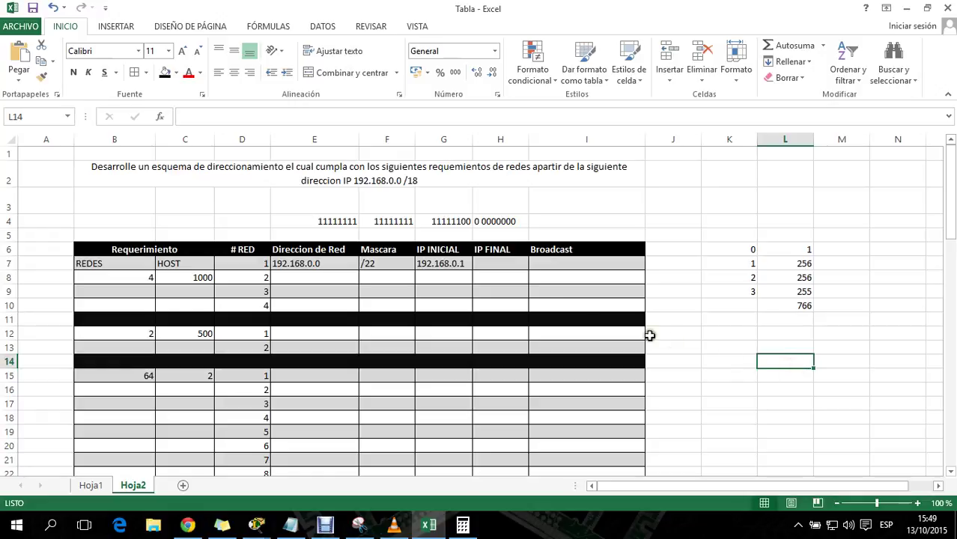
Copy the initial IP from G7 to the first network's broadcast cell I7 and change it to 192.168.3.255
{"action": "left_click", "coordinate": [453, 264]}
{"action": "key", "text": "ctrl+c"}
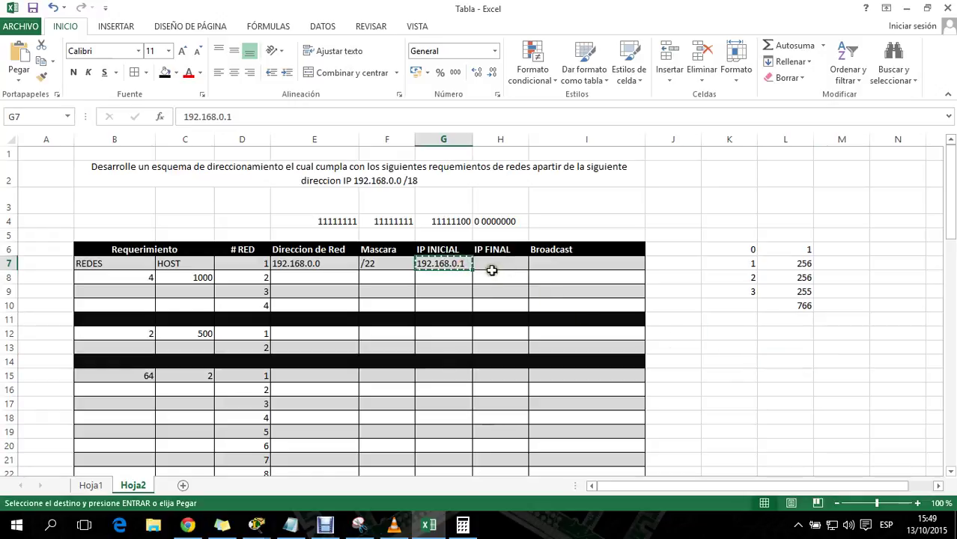
{"action": "left_click", "coordinate": [543, 266]}
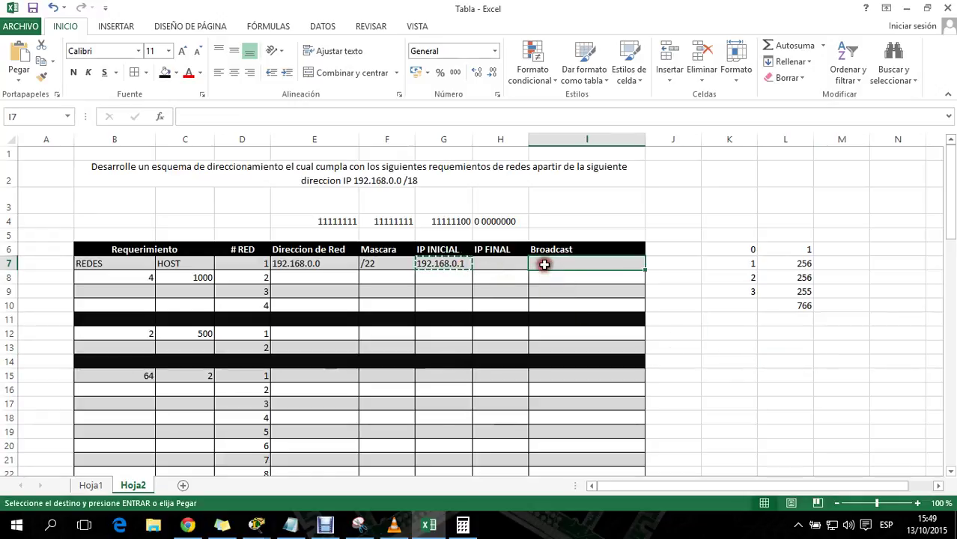
{"action": "left_click", "coordinate": [455, 264]}
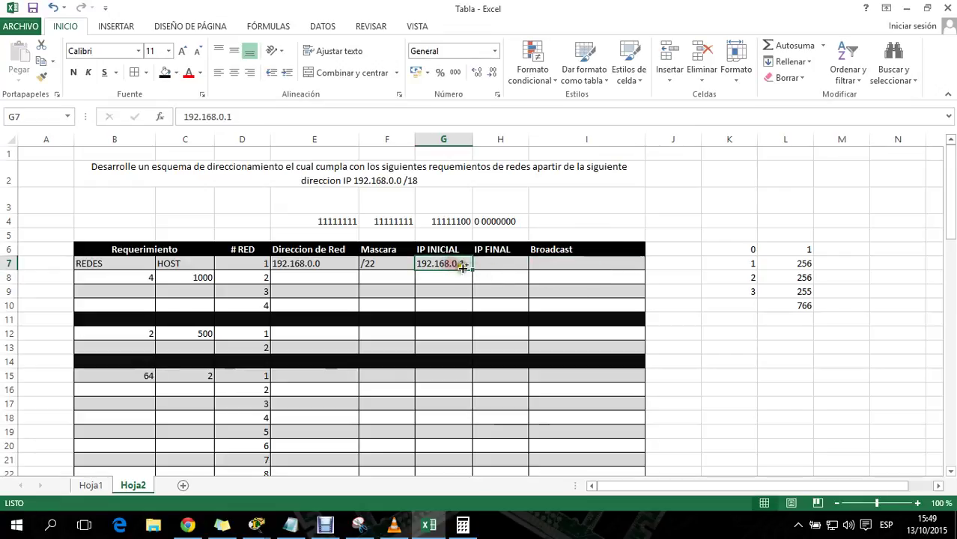
{"action": "key", "text": "ctrl+c"}
{"action": "left_click", "coordinate": [558, 266]}
{"action": "key", "text": "ctrl+v"}
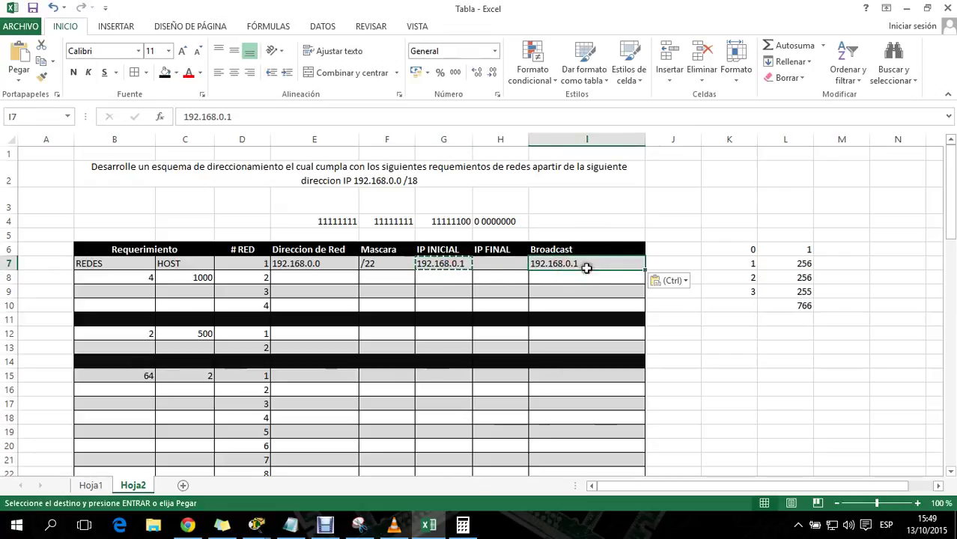
{"action": "double_click", "coordinate": [586, 264]}
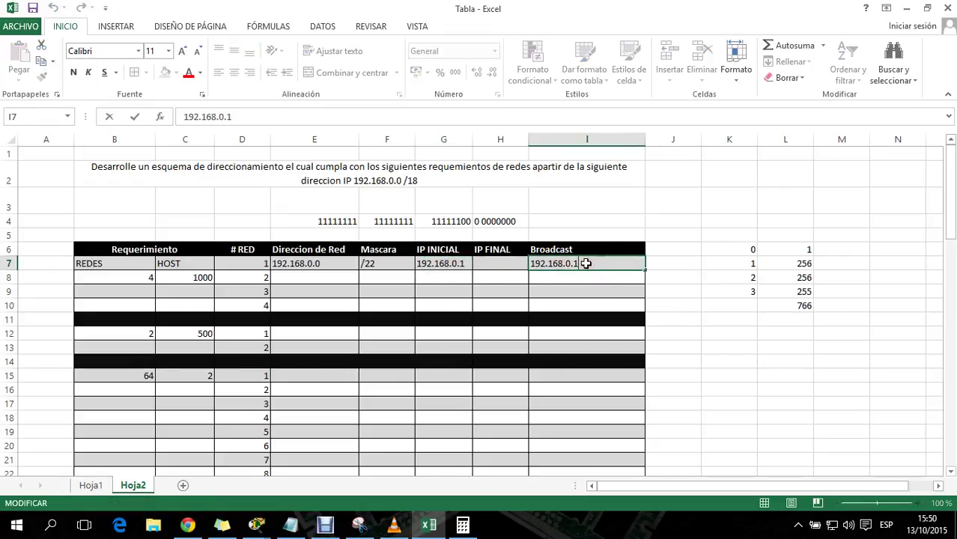
{"action": "key", "text": "BackSpace"}
{"action": "key", "text": "BackSpace"}
{"action": "type", "text": "3.255"}
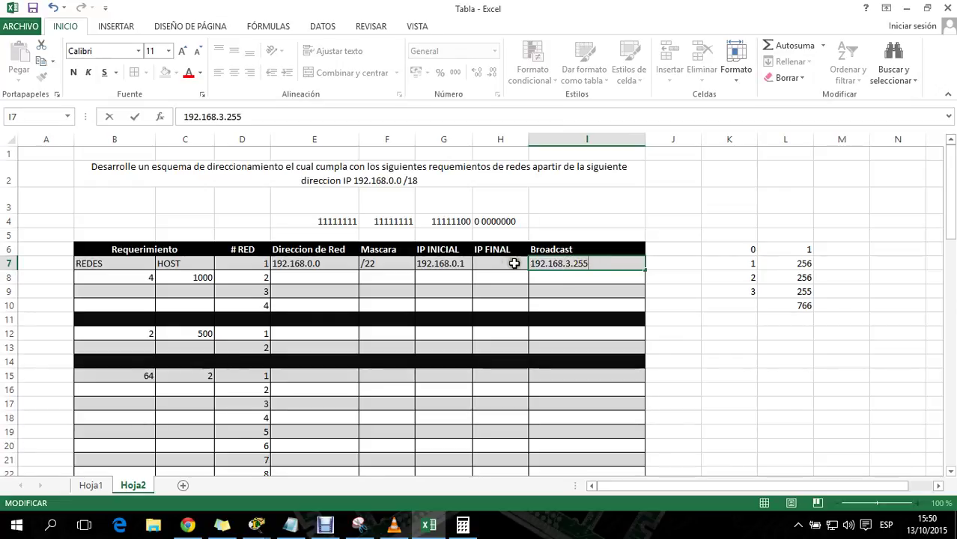
Fill the first network's broadcast series back from I7 into H7 as final IP 192.168.3.254, and widen column H to fit it
{"action": "left_click_drag", "start_coordinate": [529, 263], "coordinate": [500, 265]}
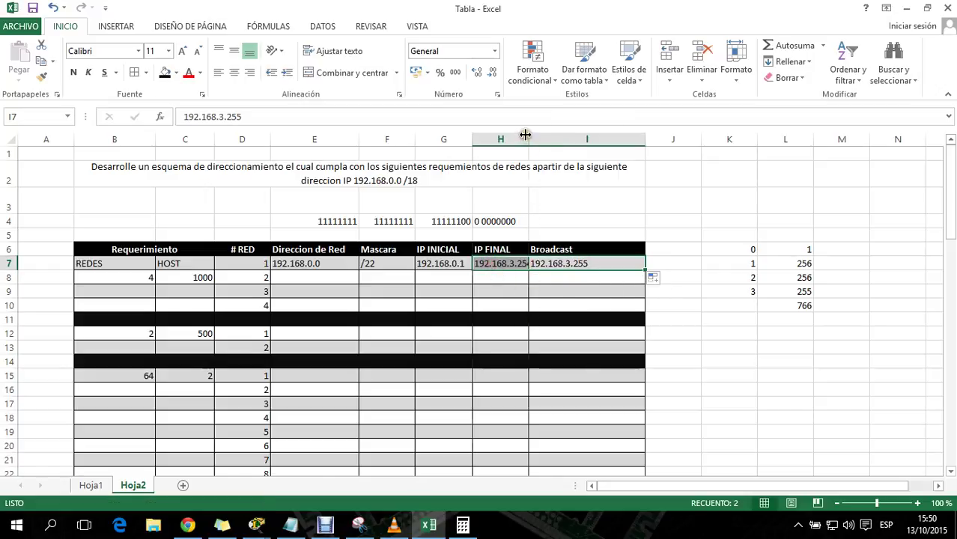
{"action": "left_click_drag", "start_coordinate": [528, 139], "coordinate": [551, 141]}
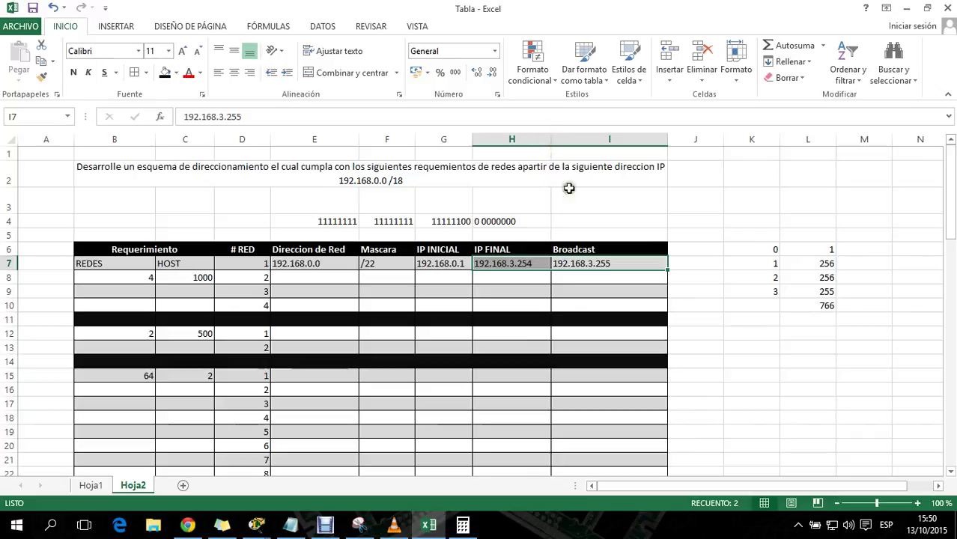
{"action": "left_click", "coordinate": [517, 305]}
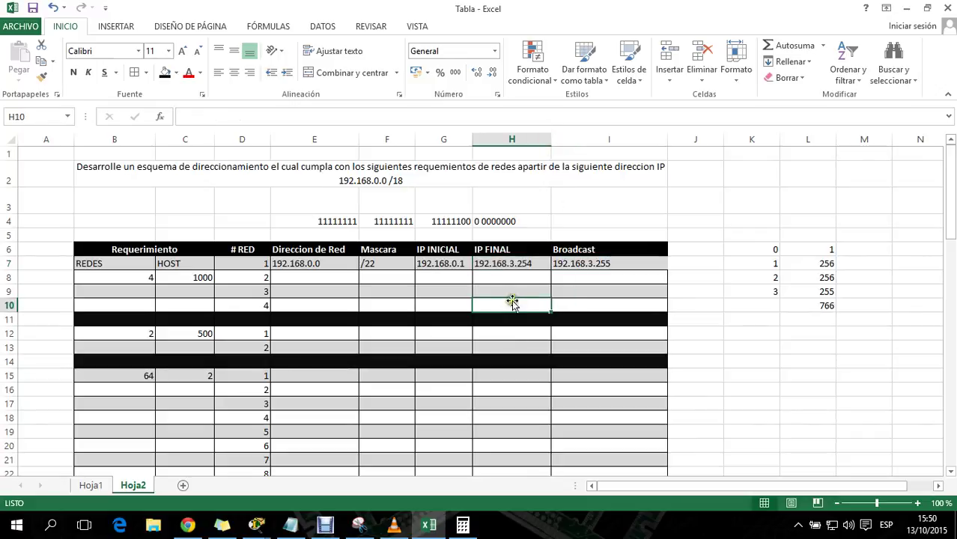
{"action": "left_click", "coordinate": [446, 262]}
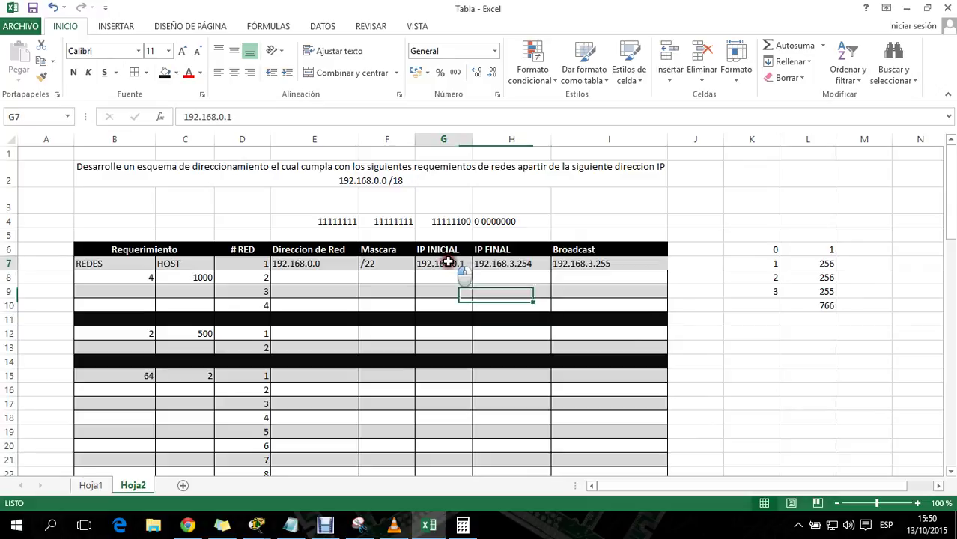
{"action": "left_click", "coordinate": [522, 269]}
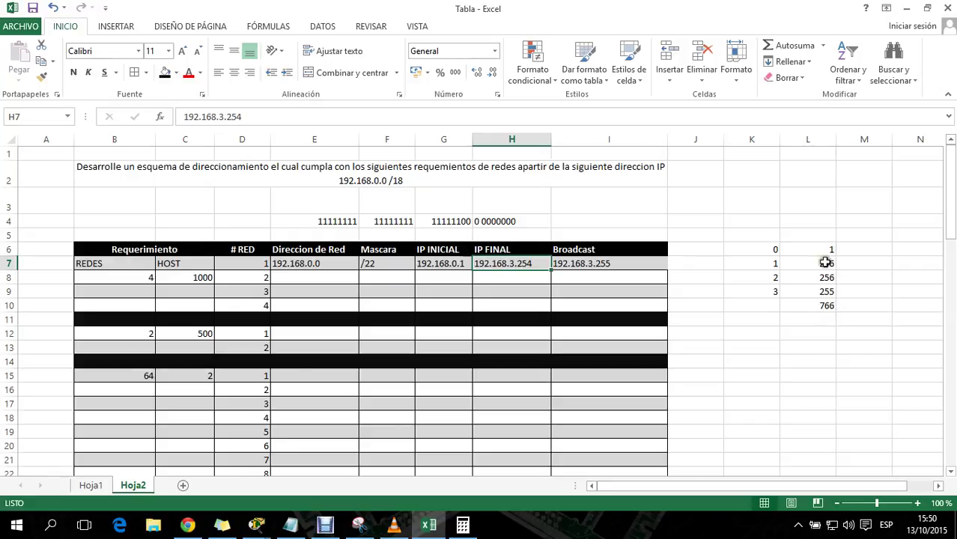
Clear the helper values from K6:L10 beside the addressing table
{"action": "left_click_drag", "start_coordinate": [779, 250], "coordinate": [828, 308]}
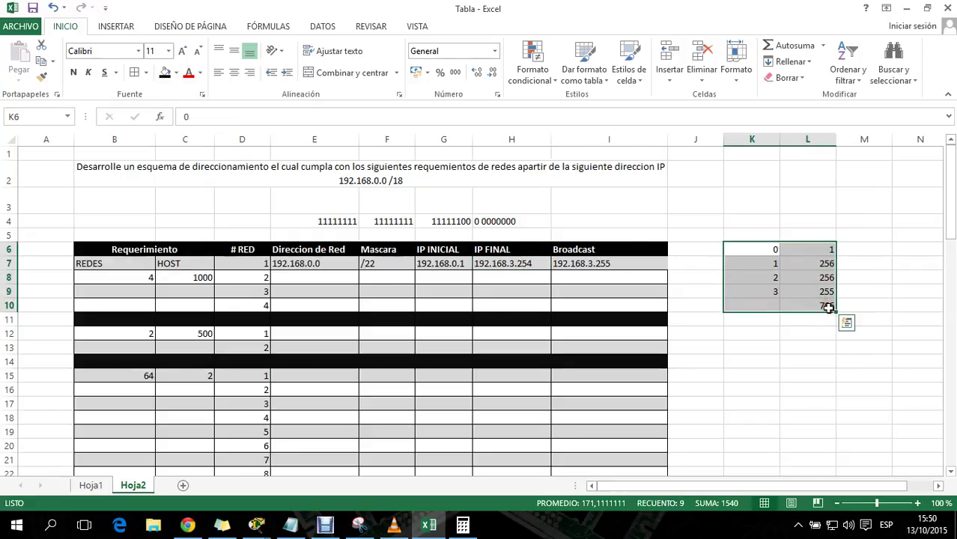
{"action": "key", "text": "Delete"}
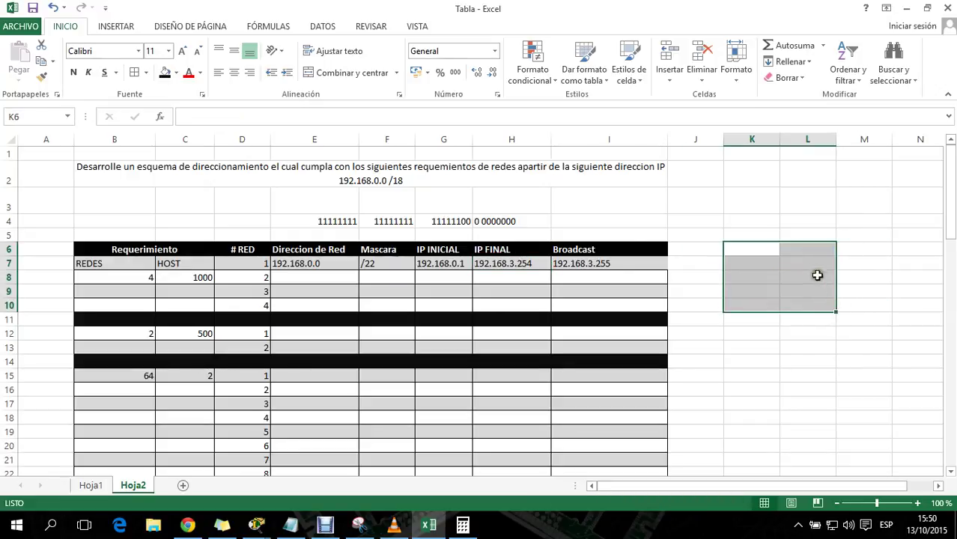
{"action": "left_click", "coordinate": [769, 251]}
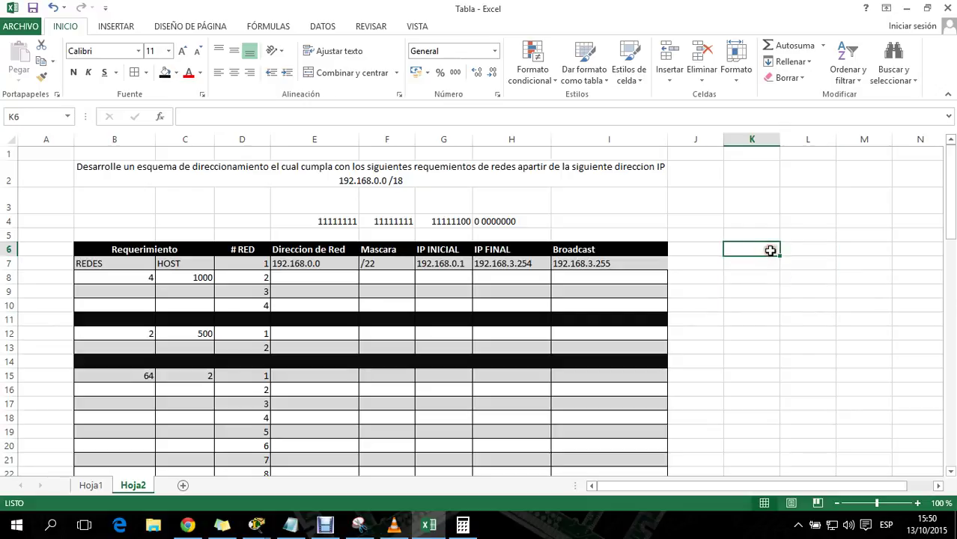
Add a new worksheet and enter the address octets 192, 168, 0 and 0 in cells E2 through H2
{"action": "left_click", "coordinate": [182, 485]}
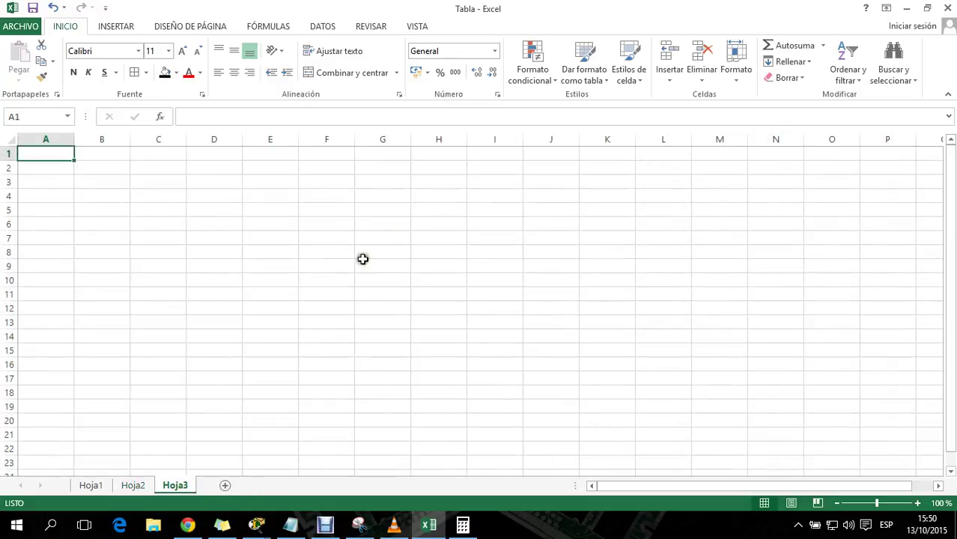
{"action": "left_click", "coordinate": [379, 168]}
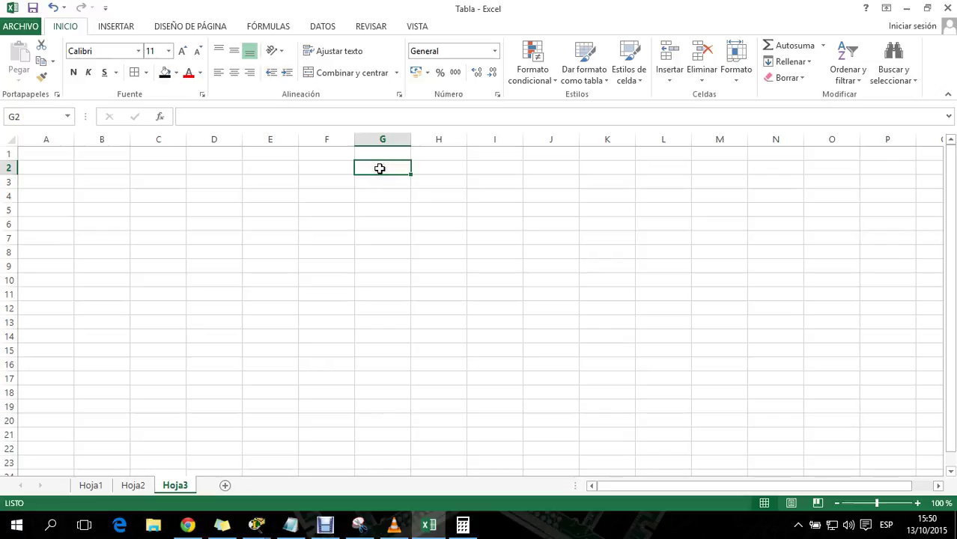
{"action": "left_click", "coordinate": [271, 167]}
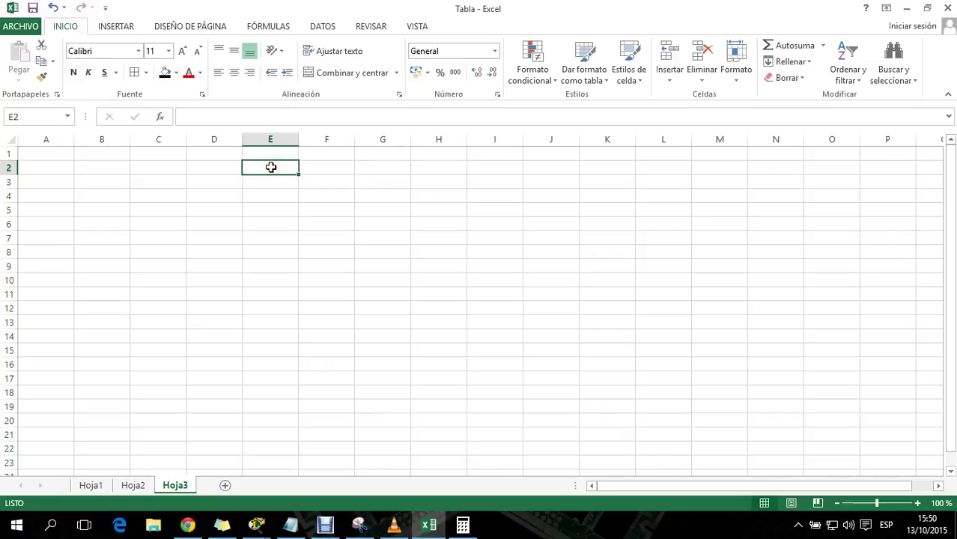
{"action": "type", "text": "19"}
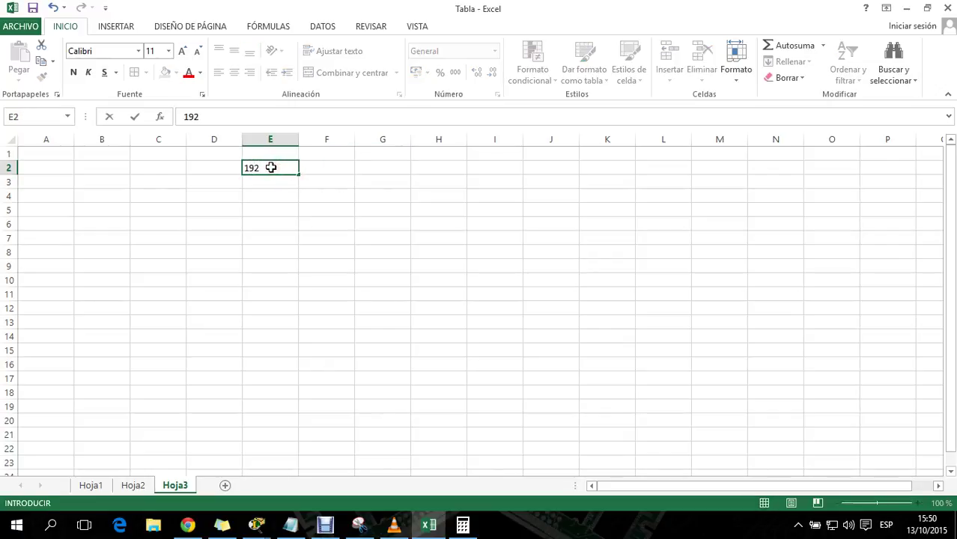
{"action": "type", "text": "2"}
{"action": "key", "text": "Tab"}
{"action": "type", "text": "16"}
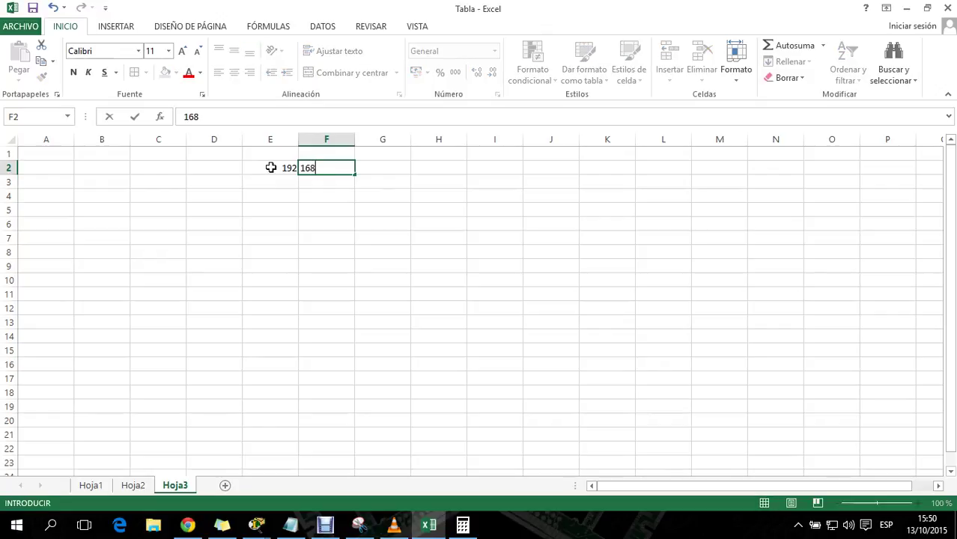
{"action": "key", "text": "Tab"}
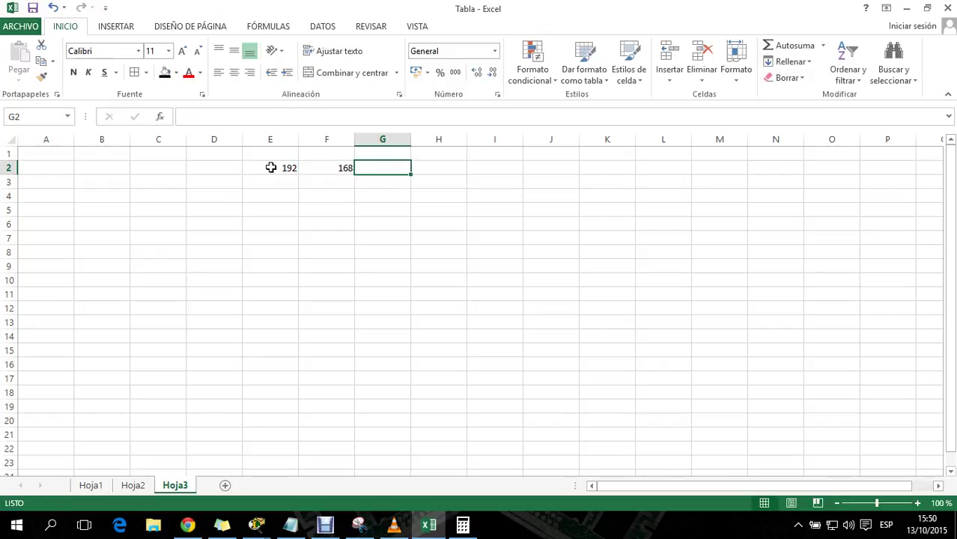
{"action": "type", "text": "0"}
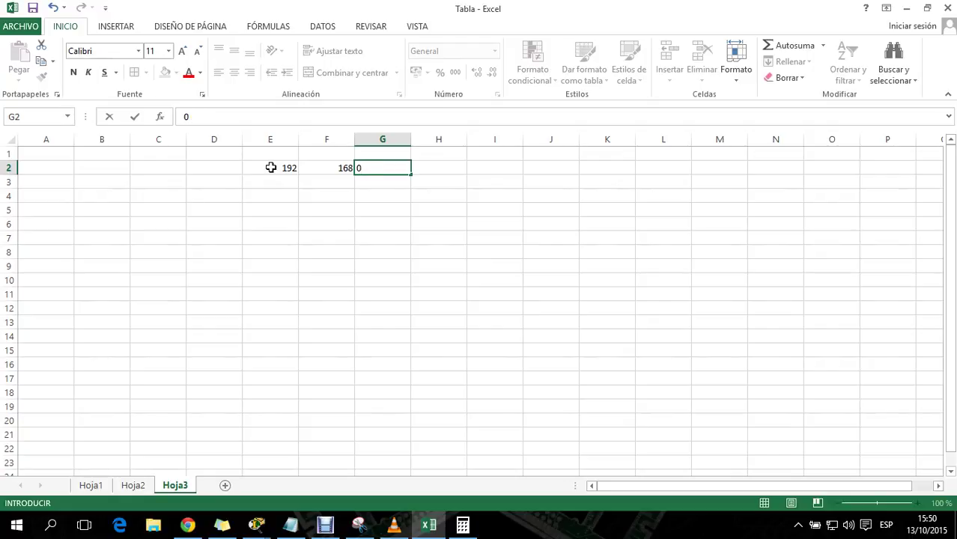
{"action": "key", "text": "Tab"}
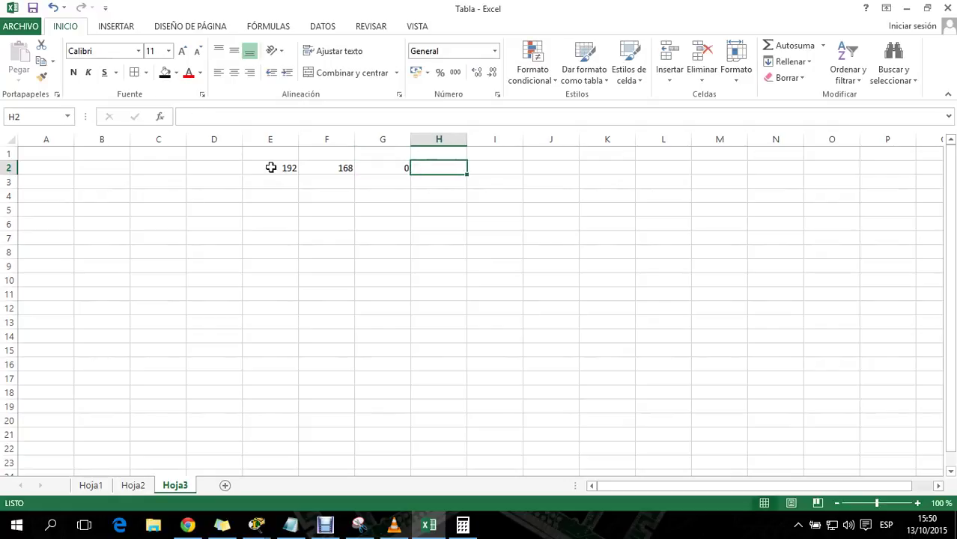
{"action": "type", "text": "0"}
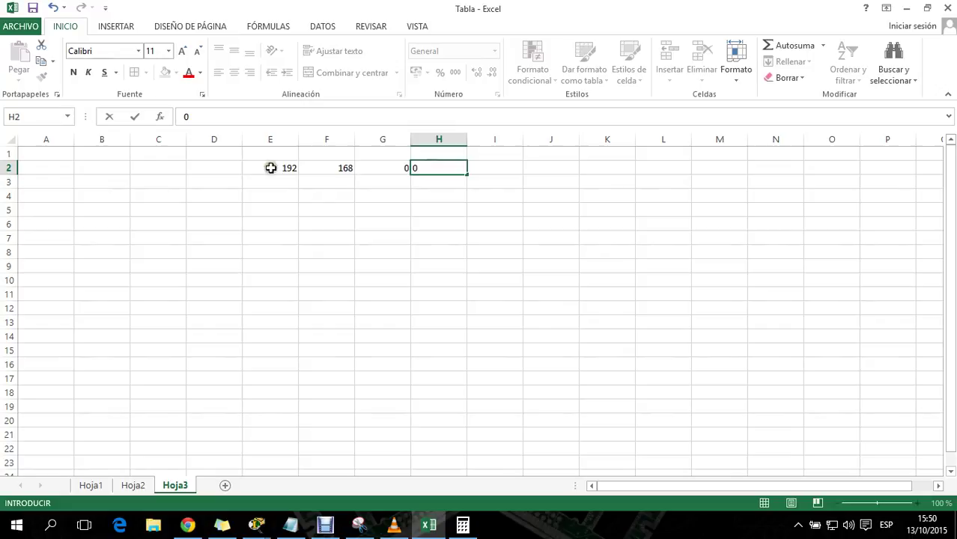
{"action": "left_click", "coordinate": [363, 236]}
{"action": "left_click", "coordinate": [452, 168]}
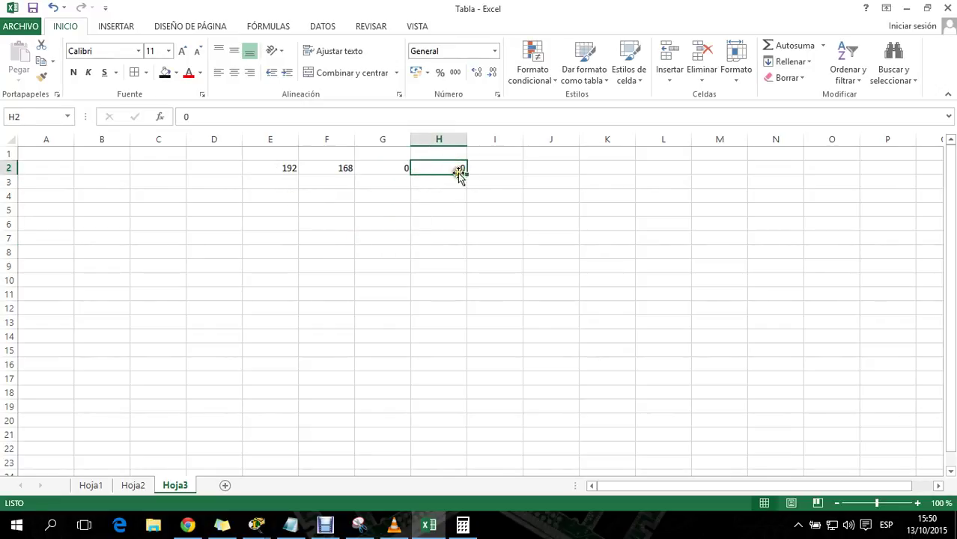
Enter the formula =H2+1 in H3 and fill it down to H257, so the last octet counts up to 255
{"action": "left_click", "coordinate": [459, 181]}
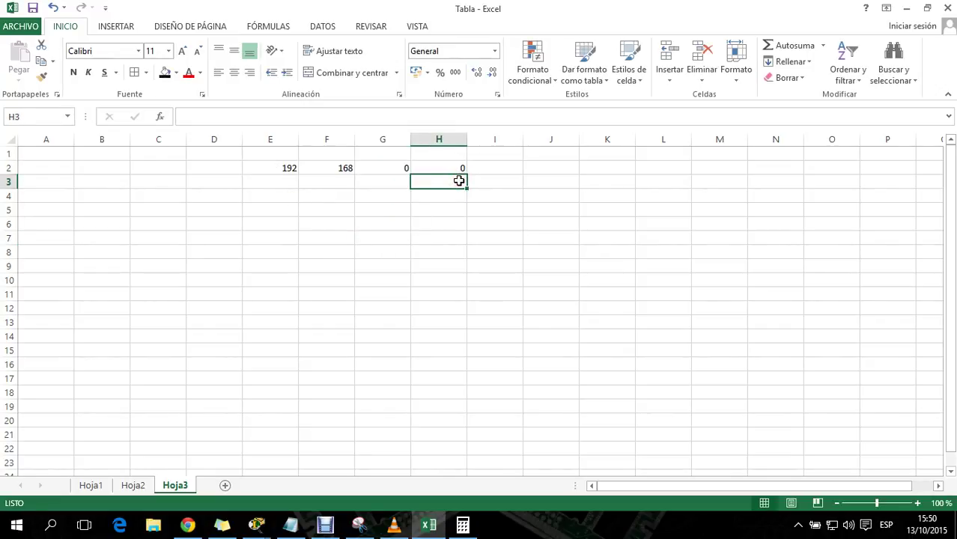
{"action": "type", "text": "="}
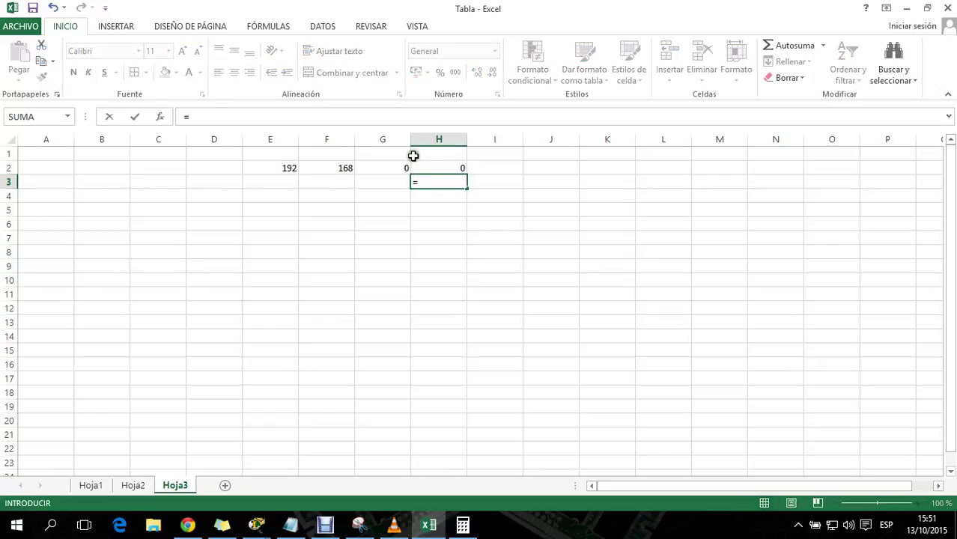
{"action": "left_click", "coordinate": [433, 168]}
{"action": "type", "text": "+"}
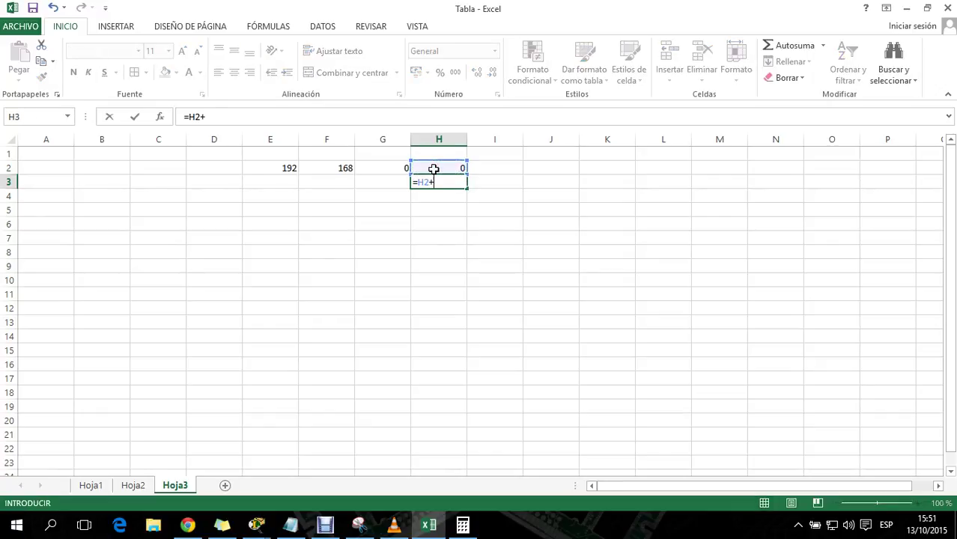
{"action": "type", "text": "1"}
{"action": "left_click", "coordinate": [451, 220]}
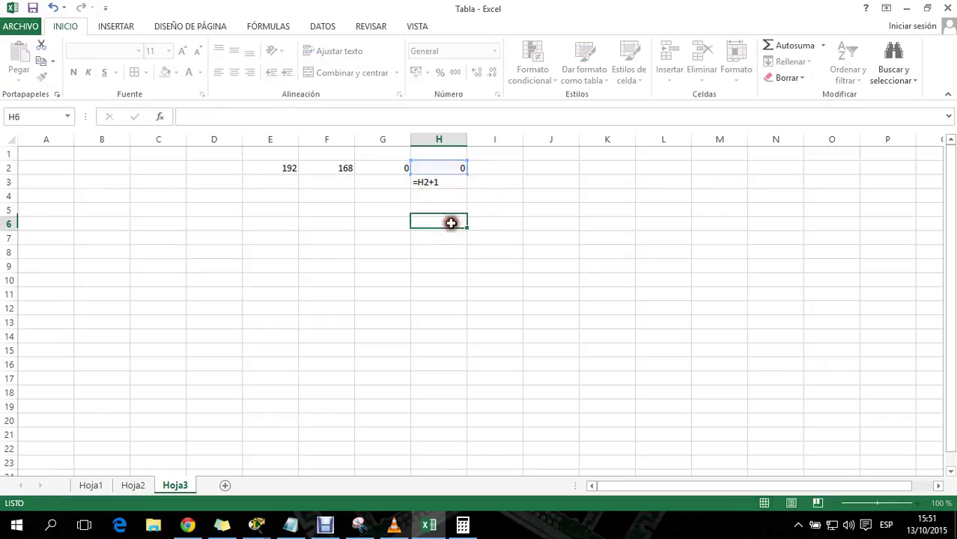
{"action": "left_click", "coordinate": [464, 184]}
{"action": "left_click_drag", "start_coordinate": [466, 188], "coordinate": [464, 338]}
{"action": "left_click", "coordinate": [452, 338]}
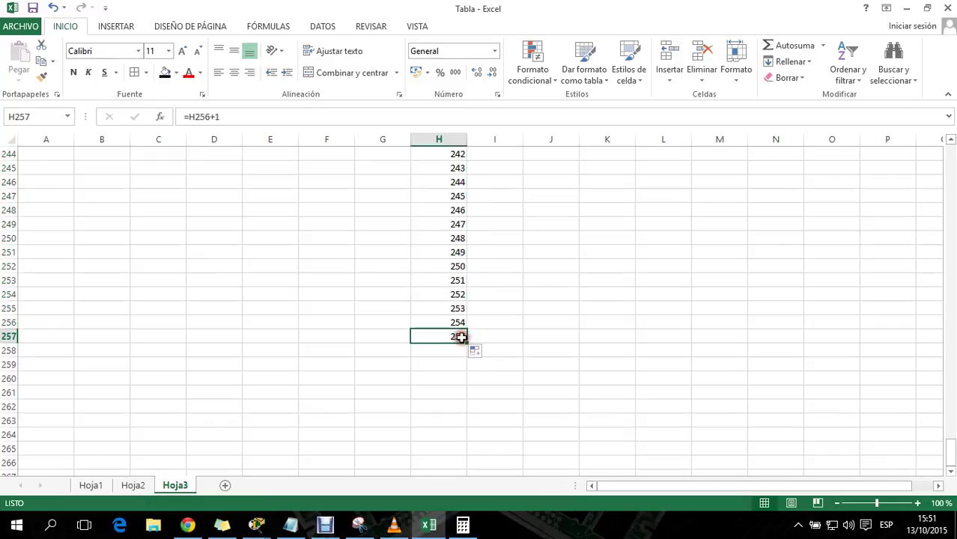
Begin the next third-octet block by entering 1 in G258 and 0 in H258
{"action": "left_click", "coordinate": [394, 350]}
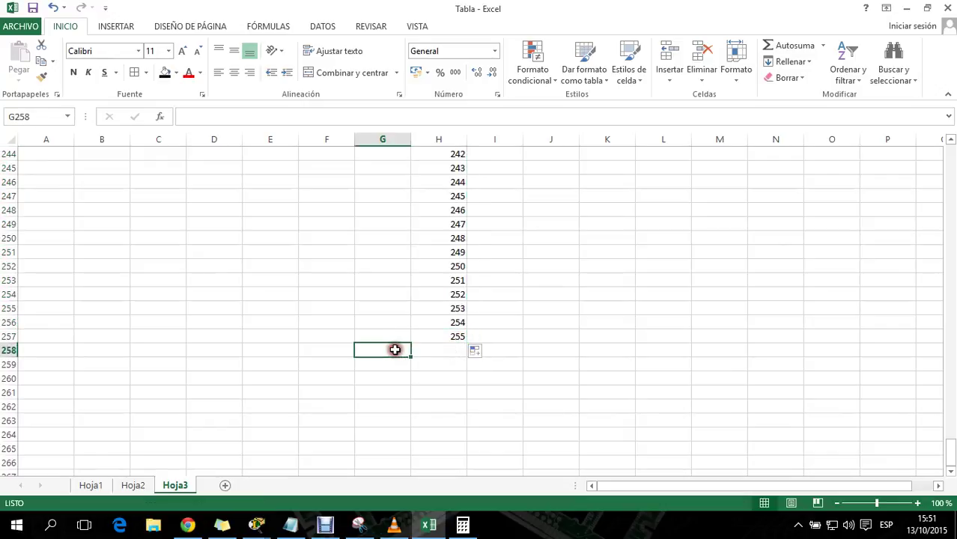
{"action": "type", "text": "1"}
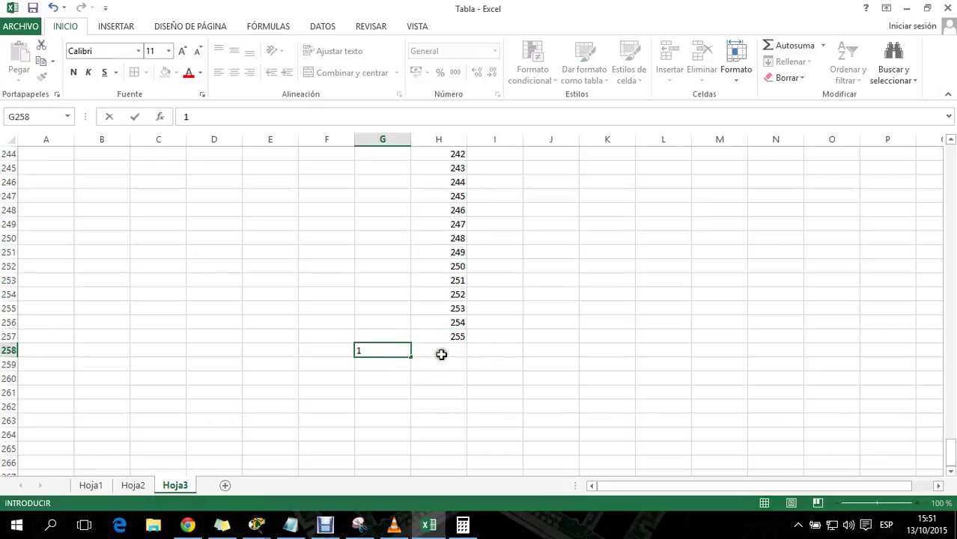
{"action": "left_click", "coordinate": [443, 351]}
{"action": "type", "text": "0"}
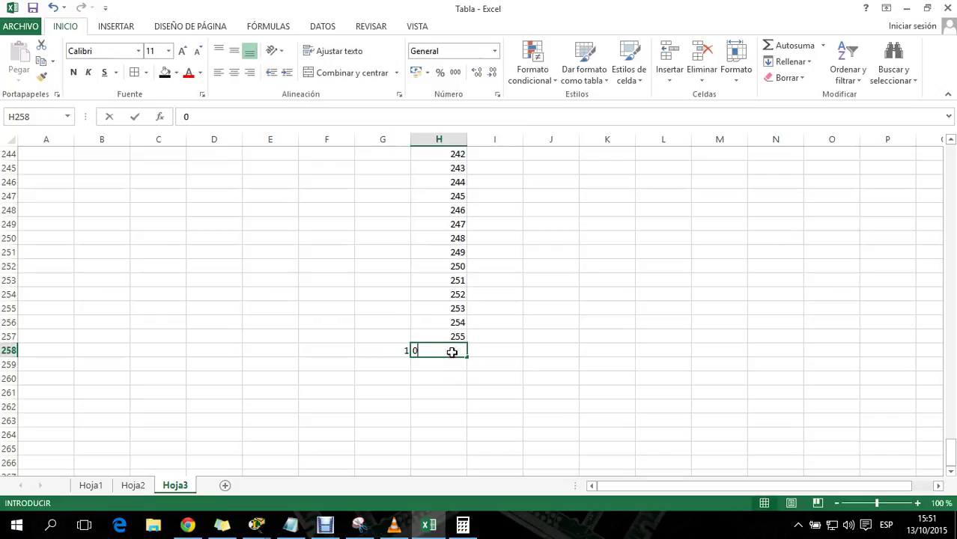
Enter =H258+1 in H259 and fill it down column H until 255 in H513, clearing the surplus value in H514
{"action": "left_click", "coordinate": [444, 364]}
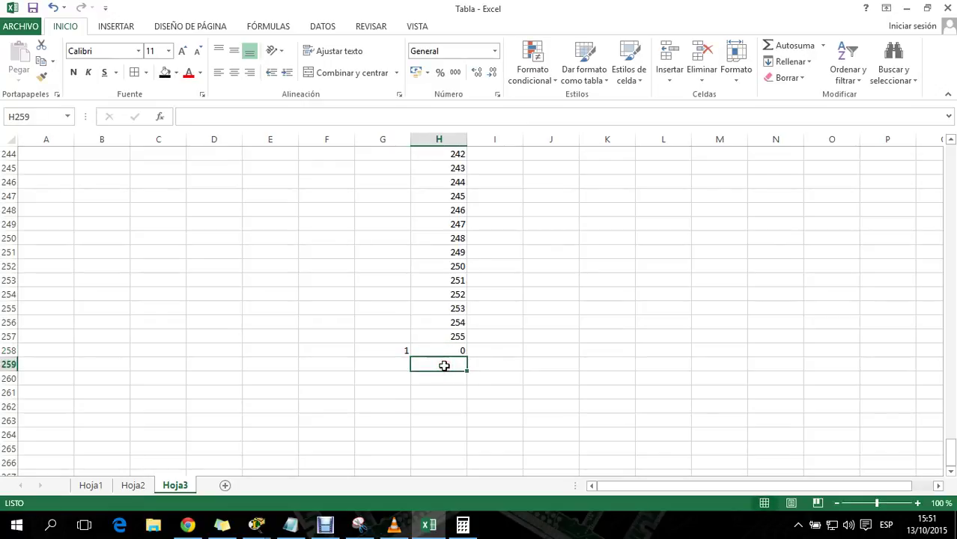
{"action": "type", "text": "?"}
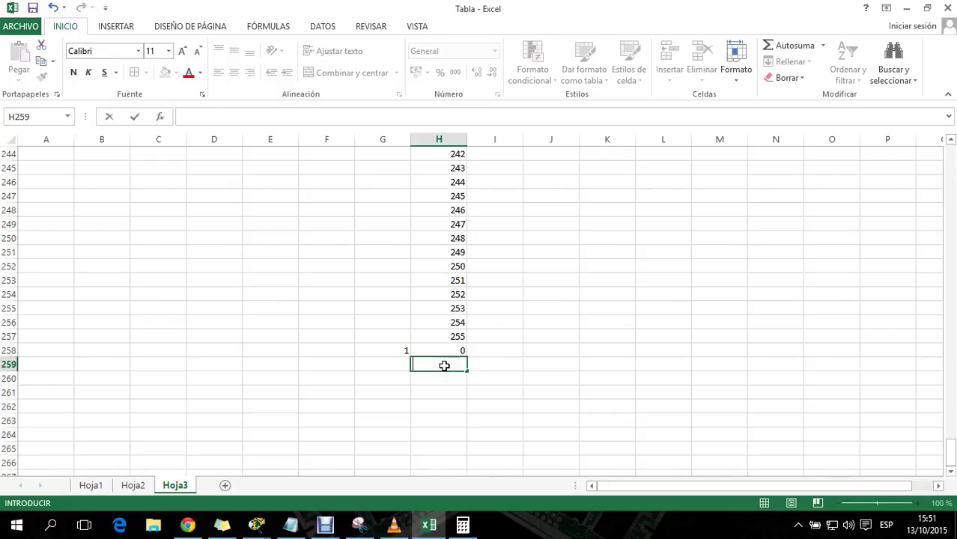
{"action": "type", "text": "="}
{"action": "left_click", "coordinate": [440, 347]}
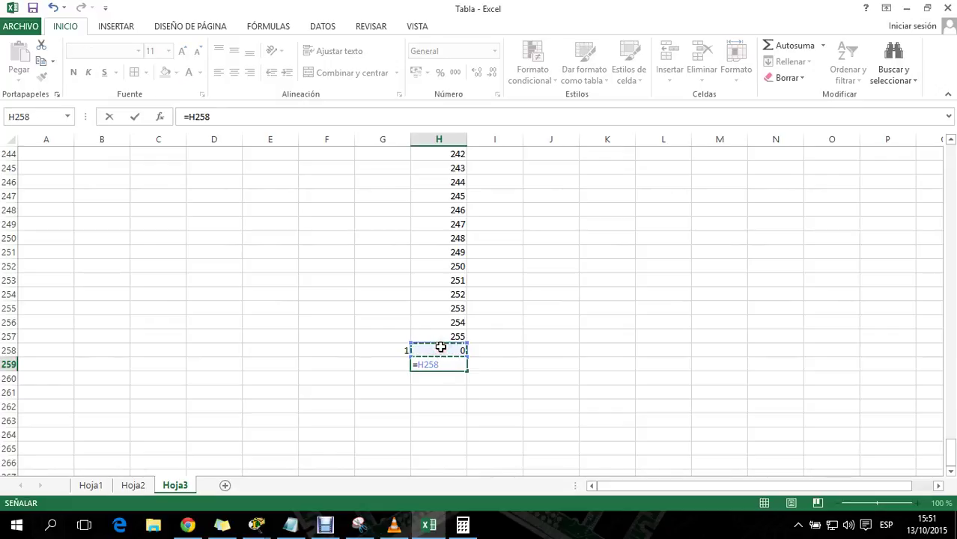
{"action": "type", "text": "+1"}
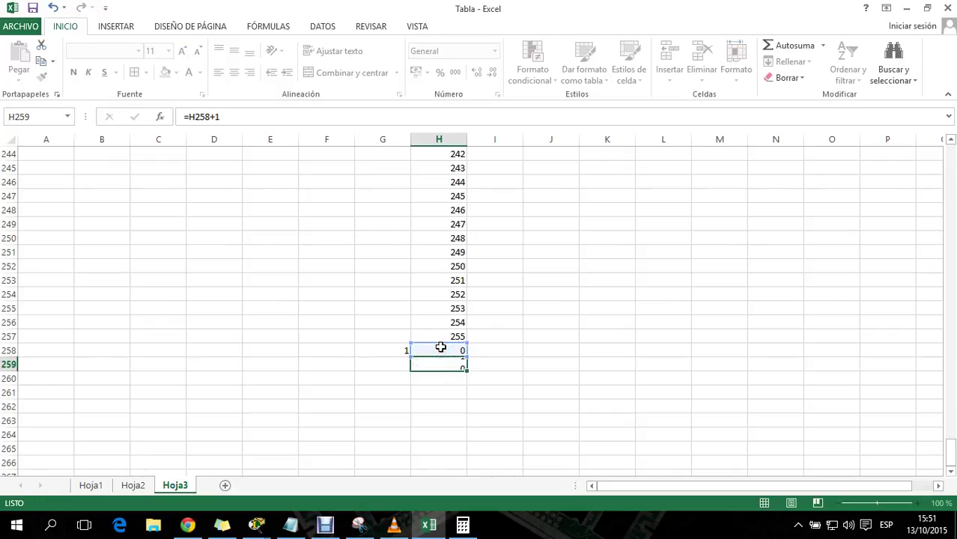
{"action": "key", "text": "Return"}
{"action": "left_click", "coordinate": [462, 361]}
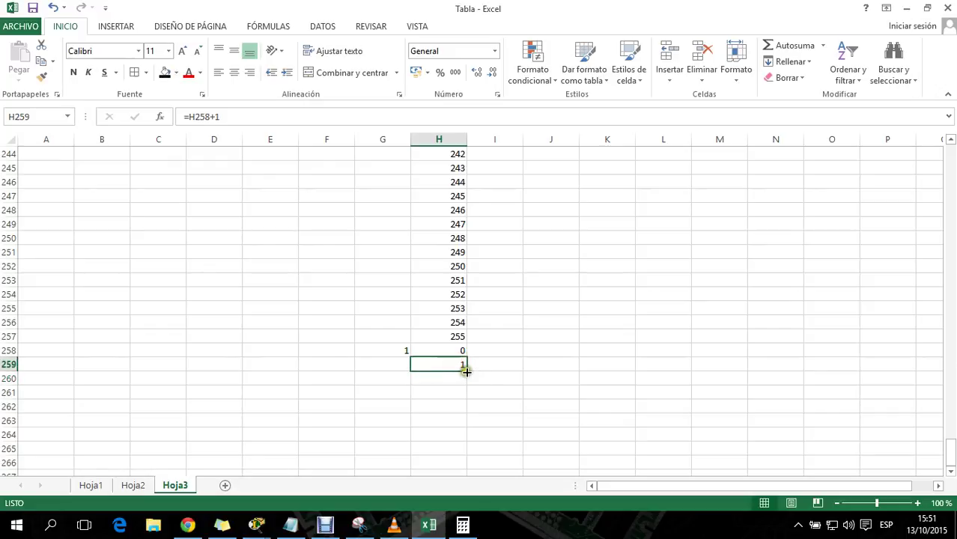
{"action": "left_click_drag", "start_coordinate": [465, 369], "coordinate": [464, 479]}
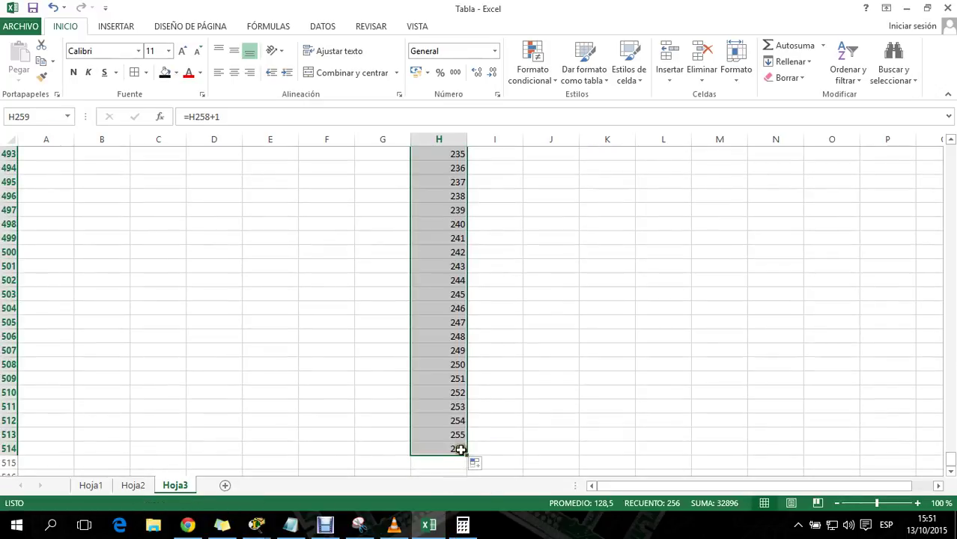
{"action": "left_click", "coordinate": [458, 448]}
{"action": "key", "text": "Delete"}
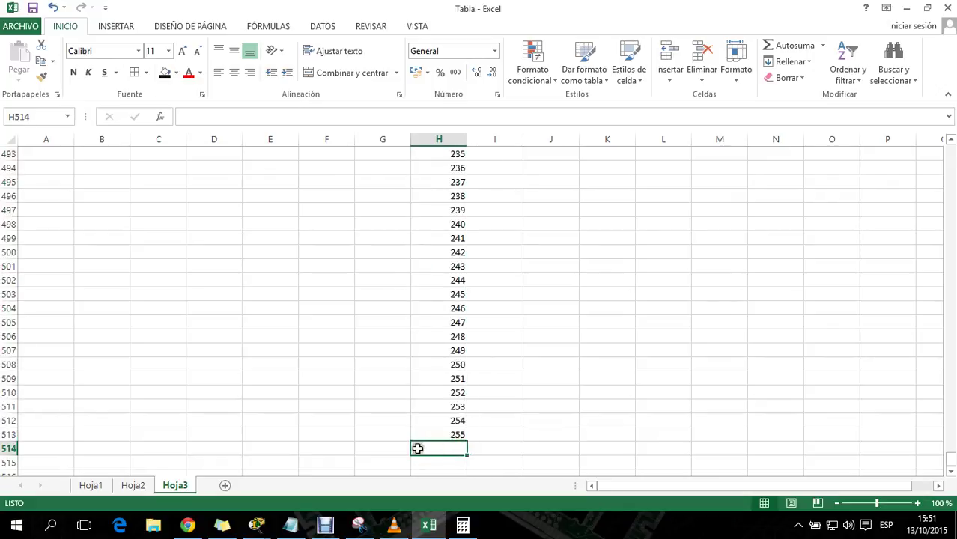
Begin another third-octet block by entering 2 in G514 and 0 in H514
{"action": "type", "text": "2"}
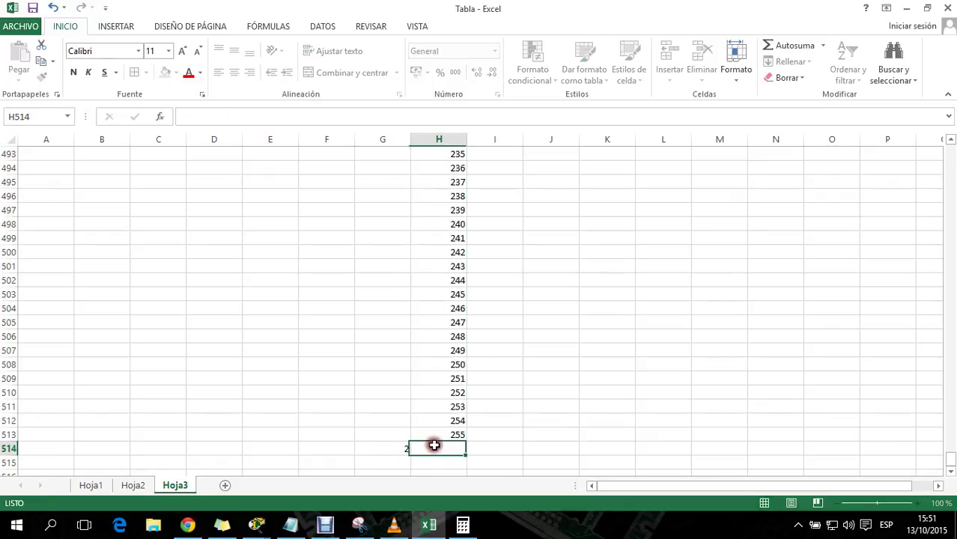
{"action": "left_click", "coordinate": [434, 445]}
{"action": "type", "text": "0"}
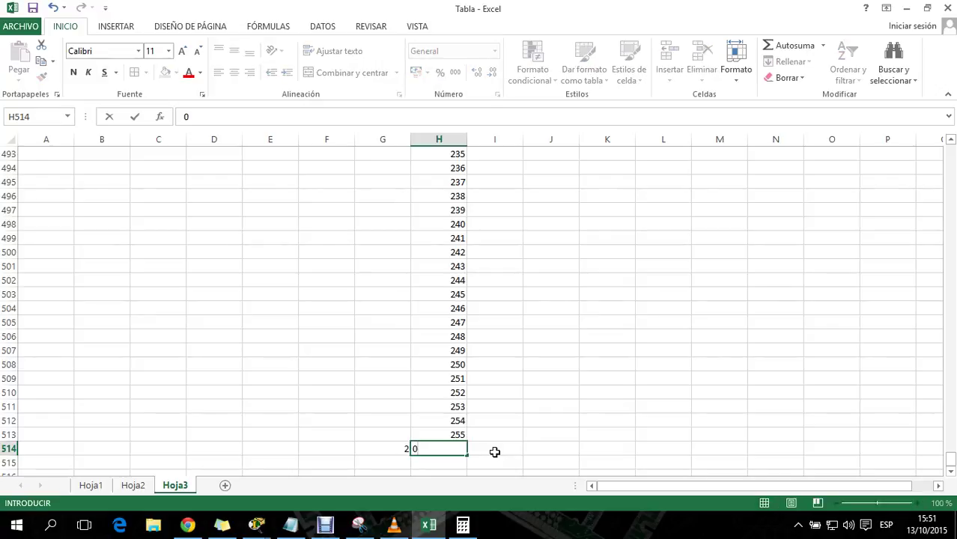
Enter the formula =H514+1 in H515 to continue counting the last octet in the third-octet 2 block
{"action": "left_click", "coordinate": [444, 460]}
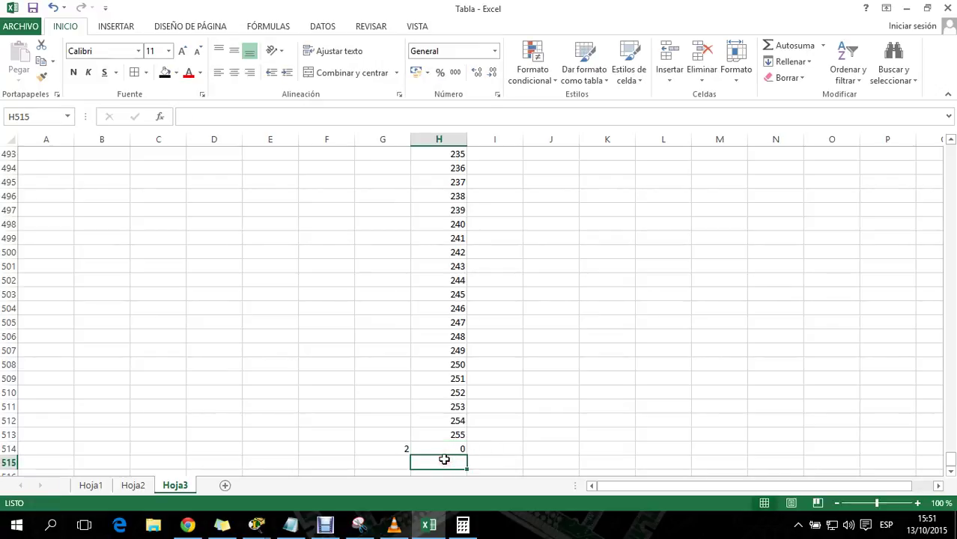
{"action": "type", "text": "="}
{"action": "left_click", "coordinate": [439, 447]}
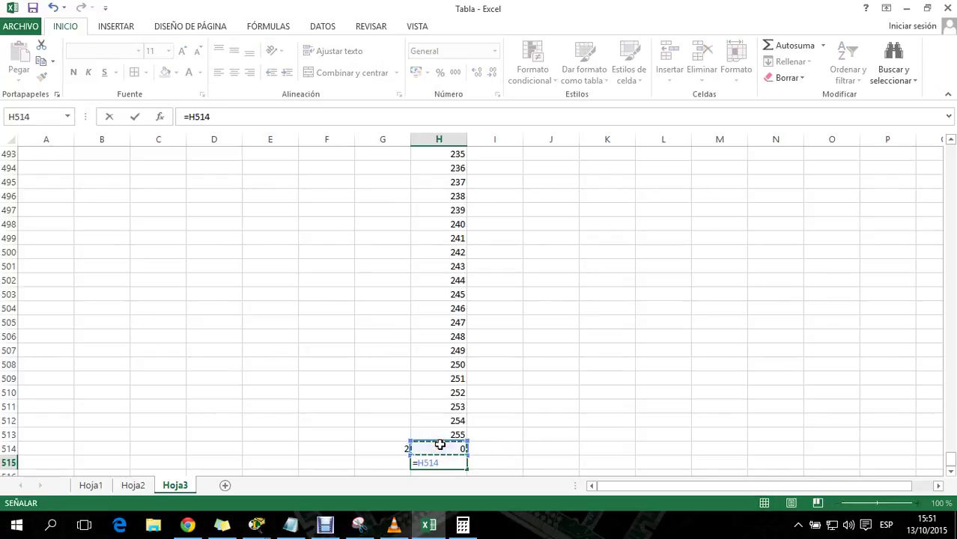
{"action": "type", "text": "+"}
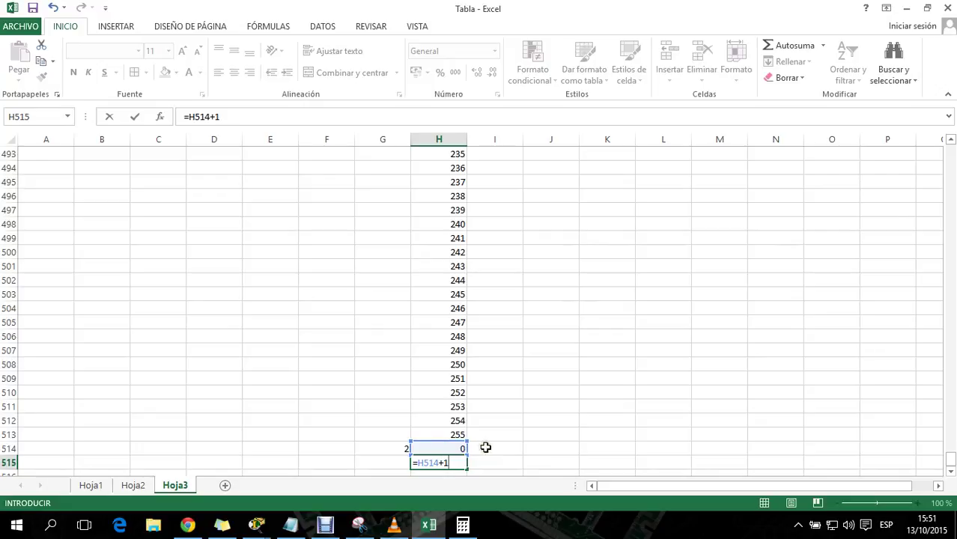
{"action": "type", "text": "1"}
{"action": "key", "text": "Return"}
Fill the H515 formula down column H to row 776 and clear the surplus values in H770:H776
{"action": "left_click", "coordinate": [468, 449]}
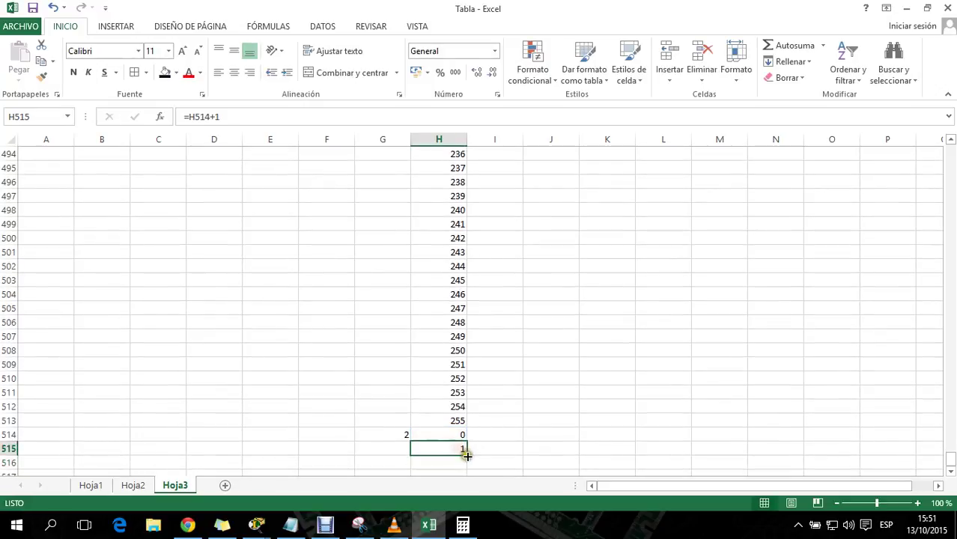
{"action": "mouse_move", "coordinate": [465, 454]}
{"action": "left_mouse_down"}
{"action": "mouse_move", "coordinate": [465, 472]}
{"action": "mouse_move", "coordinate": [466, 431]}
{"action": "mouse_move", "coordinate": [466, 501]}
{"action": "mouse_move", "coordinate": [466, 449]}
{"action": "left_mouse_up"}
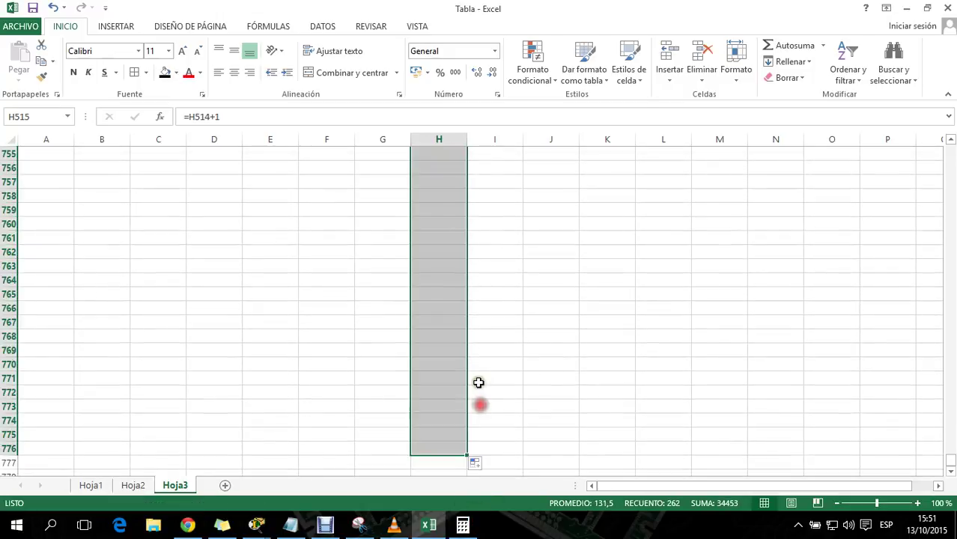
{"action": "left_click_drag", "start_coordinate": [458, 366], "coordinate": [457, 447]}
{"action": "key", "text": "Delete"}
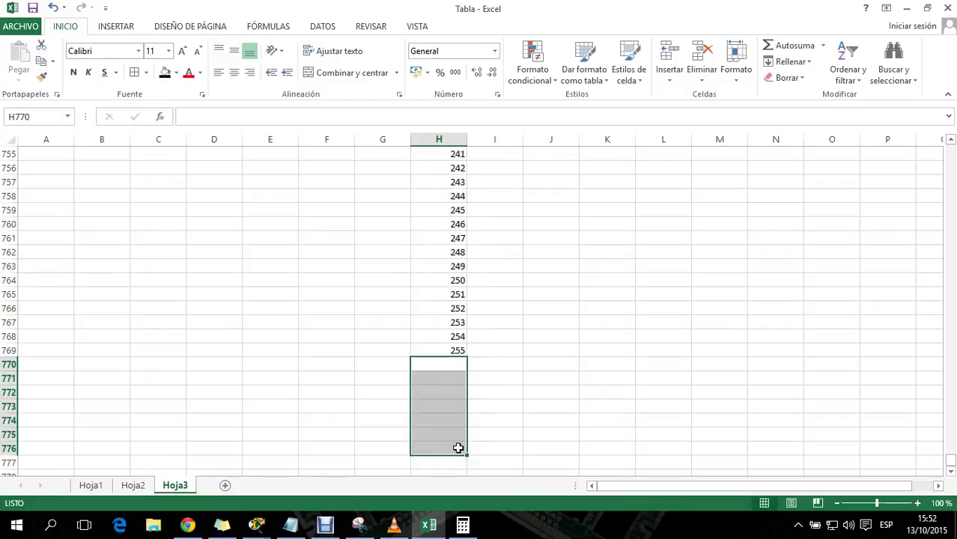
Begin the next third-octet block by entering 3 in G770 and 0 in H770
{"action": "scroll", "coordinate": [458, 447], "scroll_direction": "up", "scroll_amount": 12}
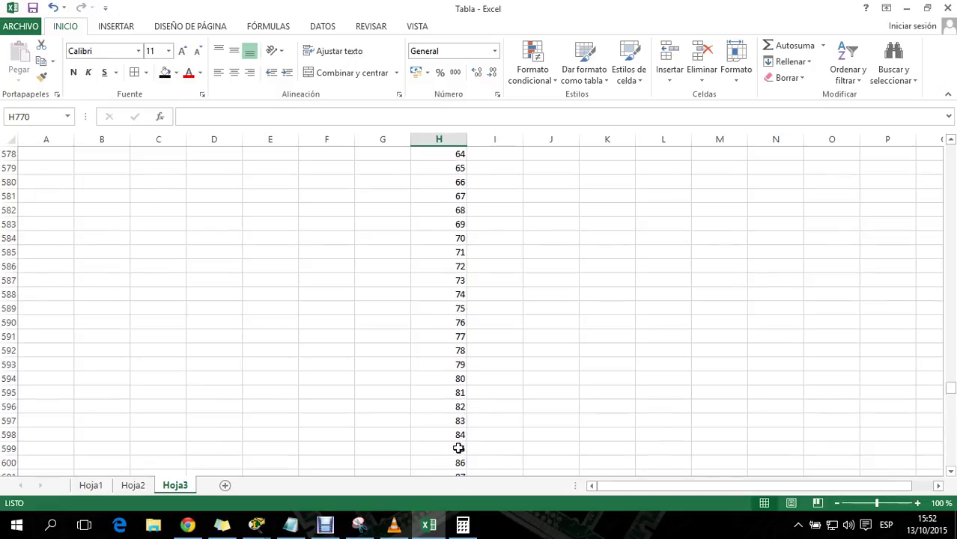
{"action": "scroll", "coordinate": [455, 444], "scroll_direction": "down", "scroll_amount": 9}
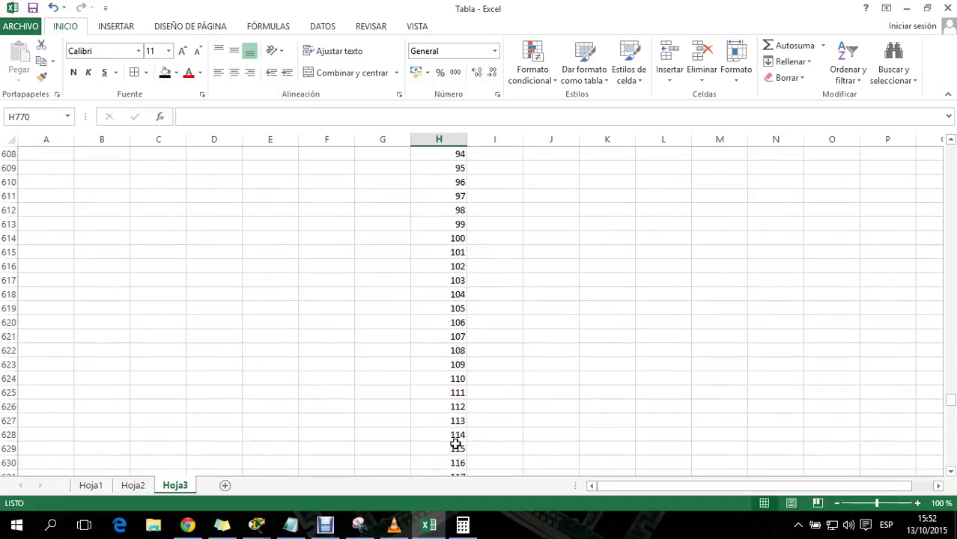
{"action": "scroll", "coordinate": [455, 444], "scroll_direction": "up", "scroll_amount": 20}
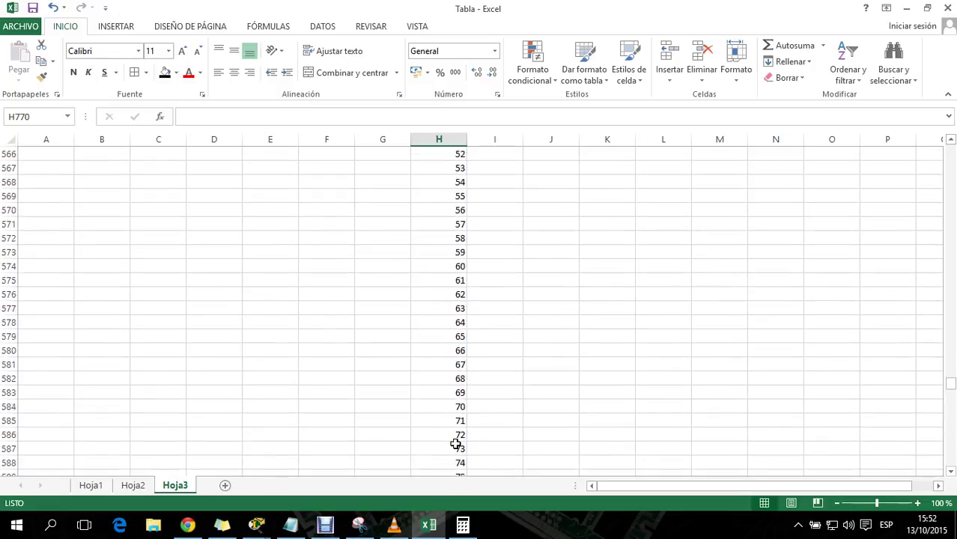
{"action": "scroll", "coordinate": [455, 444], "scroll_direction": "up", "scroll_amount": 5}
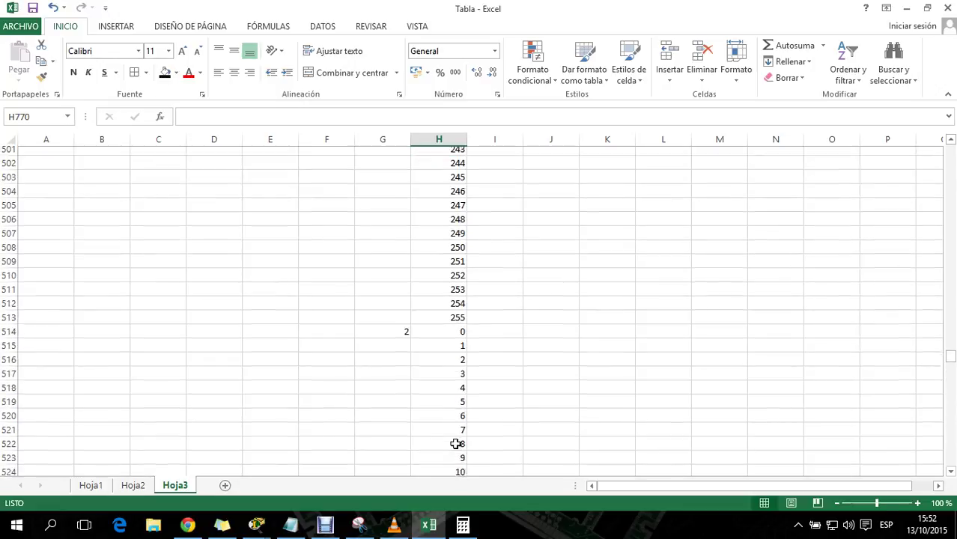
{"action": "scroll", "coordinate": [392, 374], "scroll_direction": "down", "scroll_amount": 3}
{"action": "scroll", "coordinate": [392, 374], "scroll_direction": "down", "scroll_amount": 20}
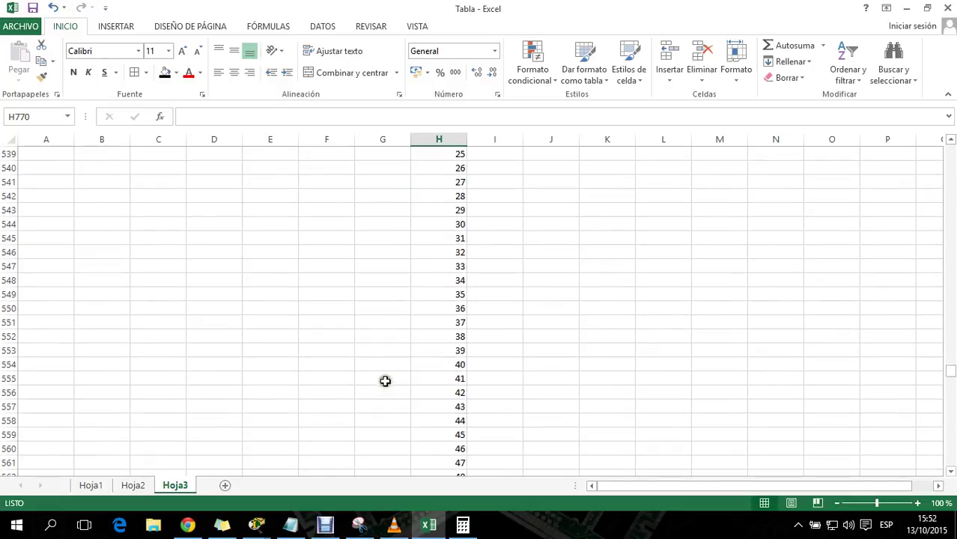
{"action": "scroll", "coordinate": [396, 372], "scroll_direction": "down", "scroll_amount": 20}
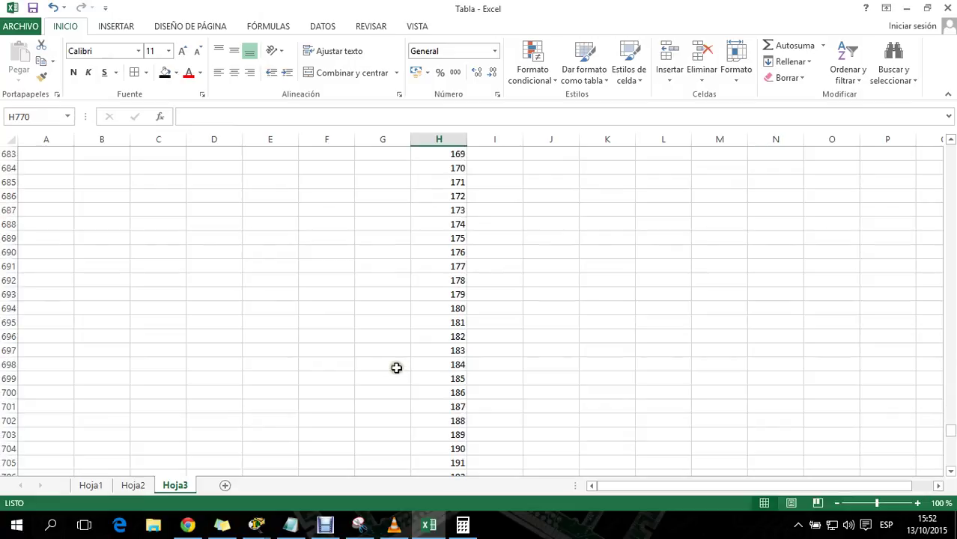
{"action": "scroll", "coordinate": [396, 374], "scroll_direction": "up", "scroll_amount": 7}
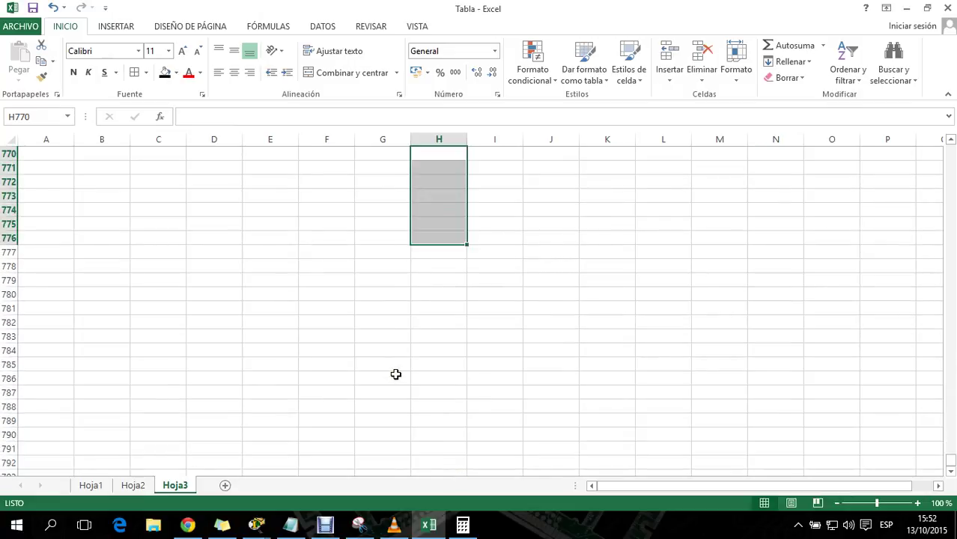
{"action": "left_click", "coordinate": [404, 277]}
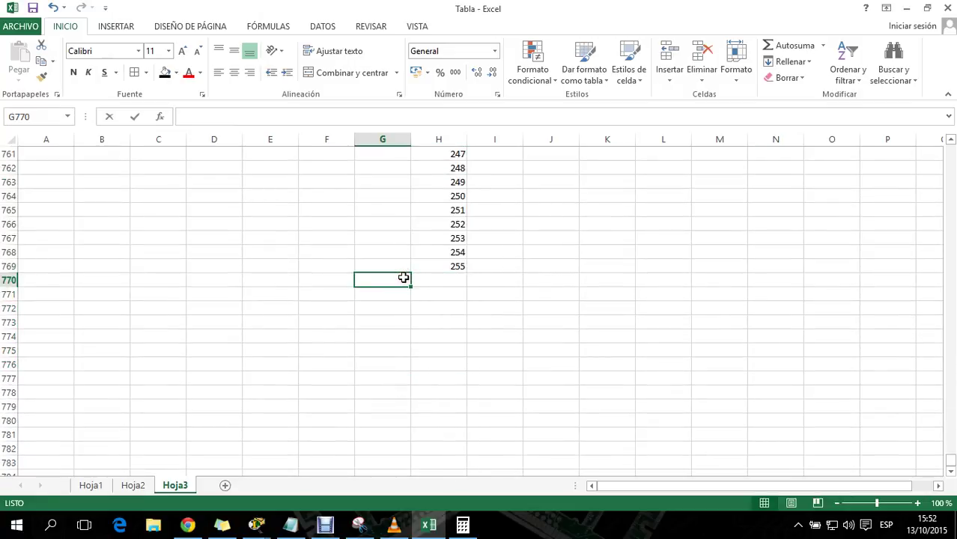
{"action": "type", "text": "3"}
{"action": "left_click", "coordinate": [439, 278]}
{"action": "type", "text": "0"}
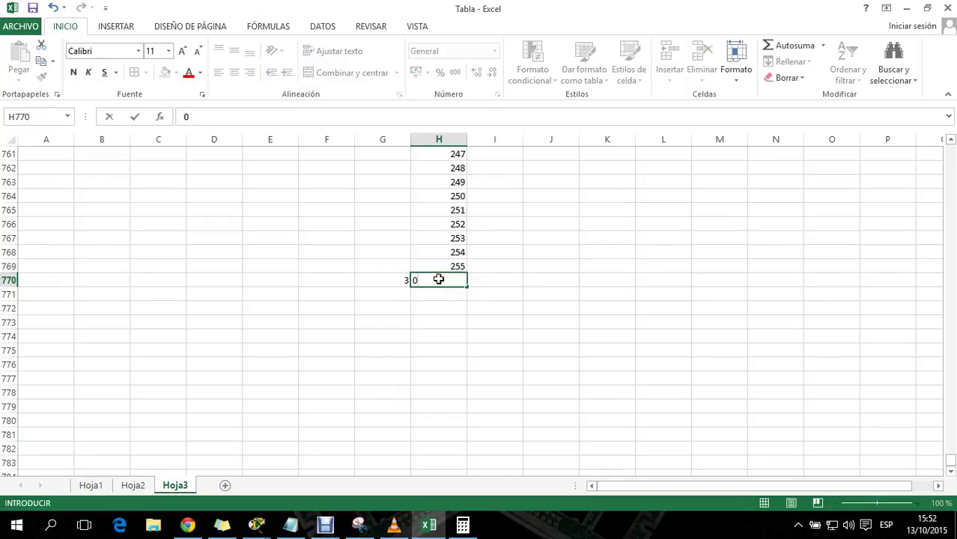
Enter the formula =H770+1 in H771 to count the last octet in the third-octet 3 block
{"action": "left_click", "coordinate": [449, 295]}
{"action": "type", "text": "="}
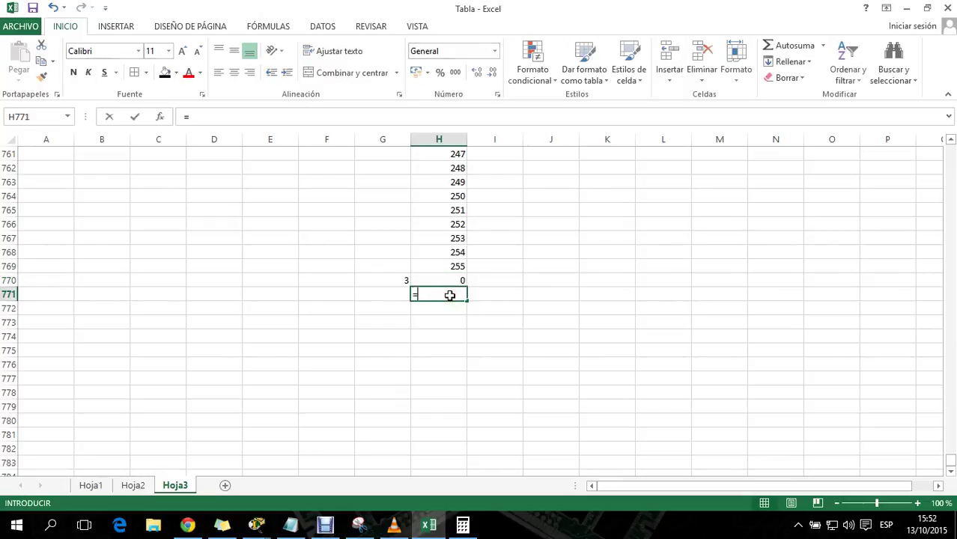
{"action": "left_click", "coordinate": [440, 281]}
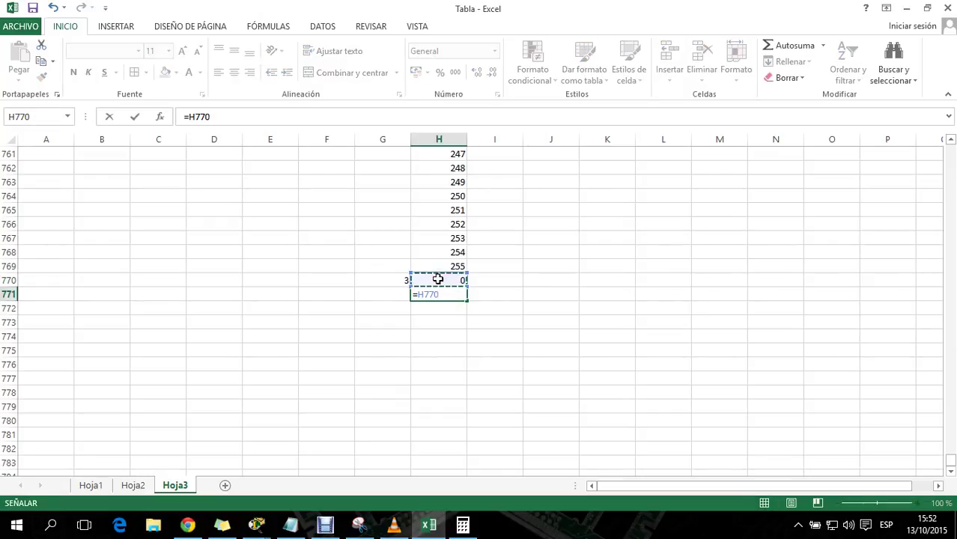
{"action": "type", "text": "+1"}
{"action": "left_click", "coordinate": [443, 335]}
Fill the H771 formula down column H past 255 and clear the surplus values from H1026 downward
{"action": "left_click", "coordinate": [452, 293]}
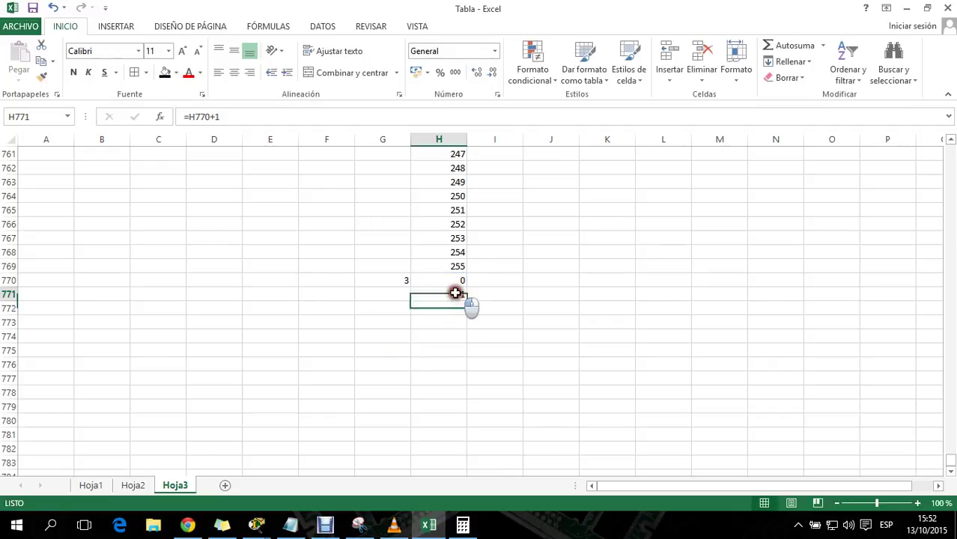
{"action": "left_click_drag", "start_coordinate": [464, 301], "coordinate": [457, 452]}
{"action": "scroll", "coordinate": [452, 301], "scroll_direction": "up", "scroll_amount": 5}
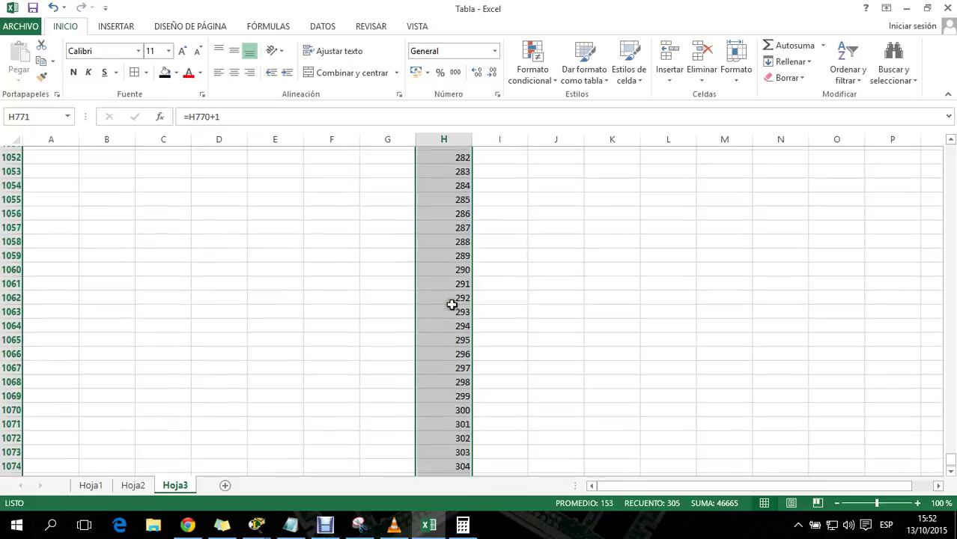
{"action": "scroll", "coordinate": [454, 296], "scroll_direction": "up", "scroll_amount": 2}
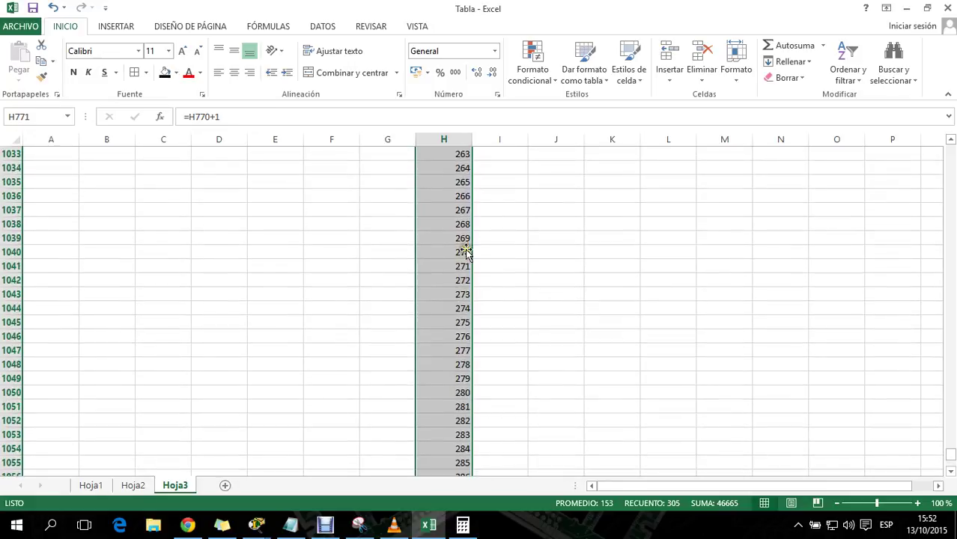
{"action": "scroll", "coordinate": [466, 251], "scroll_direction": "up", "scroll_amount": 3}
{"action": "left_click_drag", "start_coordinate": [455, 182], "coordinate": [451, 415]}
{"action": "key", "text": "ctrl+z"}
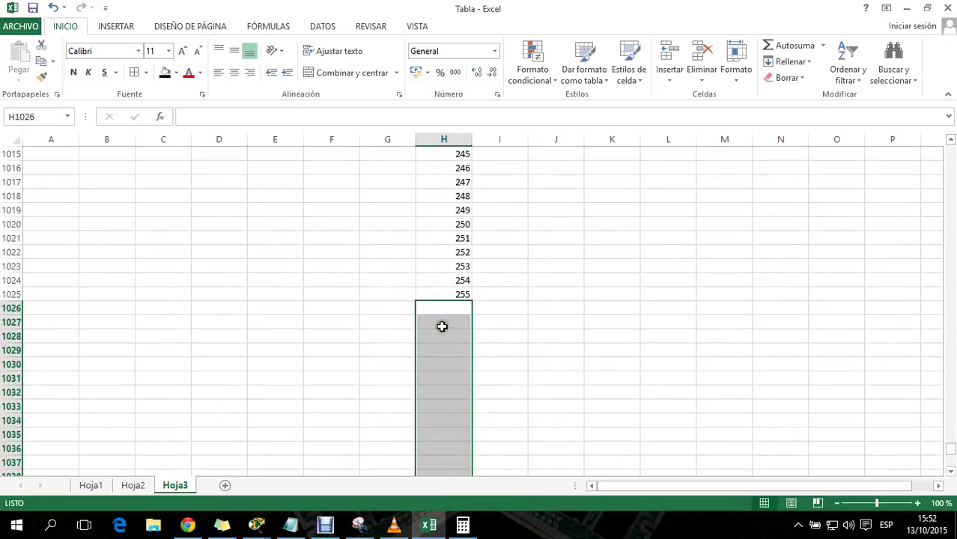
Review the octet count from G2 down, examining where the third octet changes at rows 257–258 and 513–514
{"action": "scroll", "coordinate": [441, 326], "scroll_direction": "up", "scroll_amount": 20}
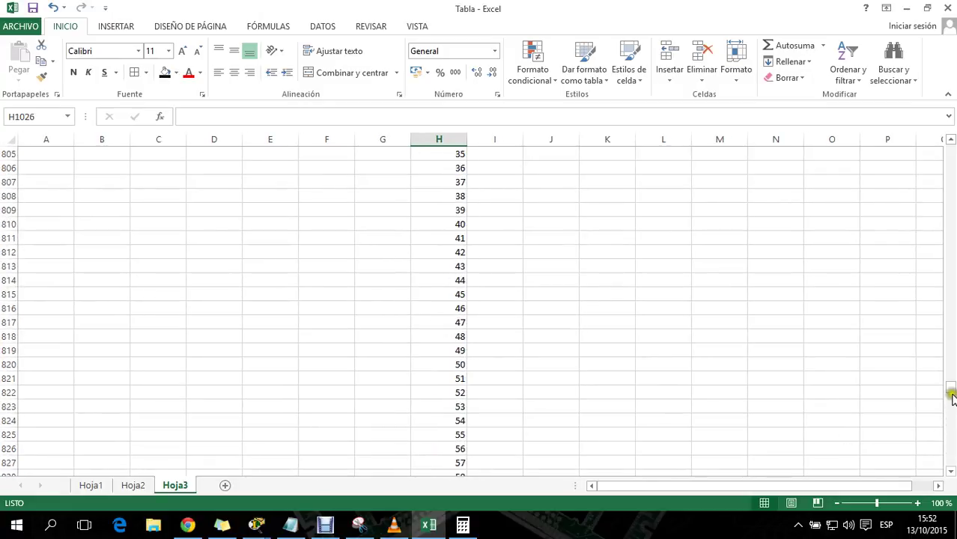
{"action": "left_click_drag", "start_coordinate": [952, 394], "coordinate": [951, 160]}
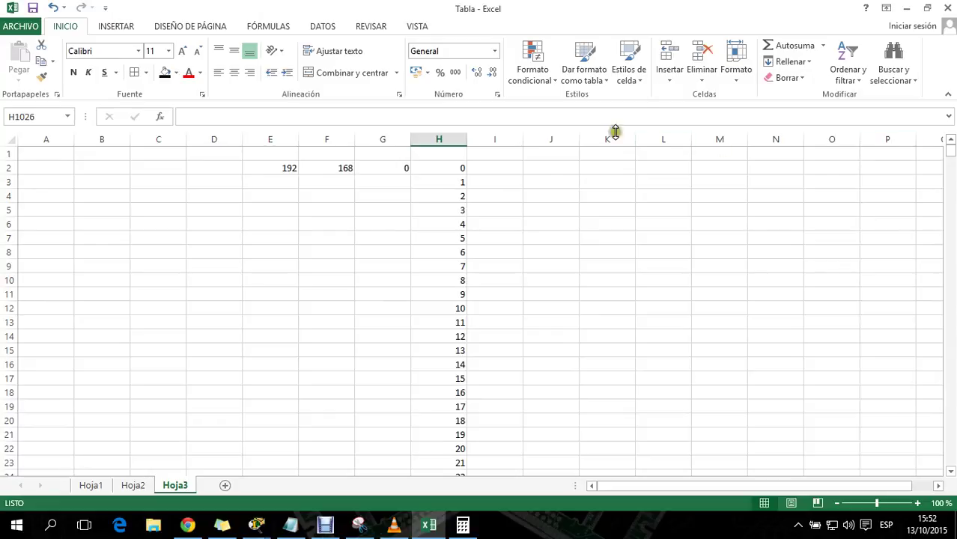
{"action": "left_click", "coordinate": [387, 165]}
{"action": "scroll", "coordinate": [423, 244], "scroll_direction": "down", "scroll_amount": 12}
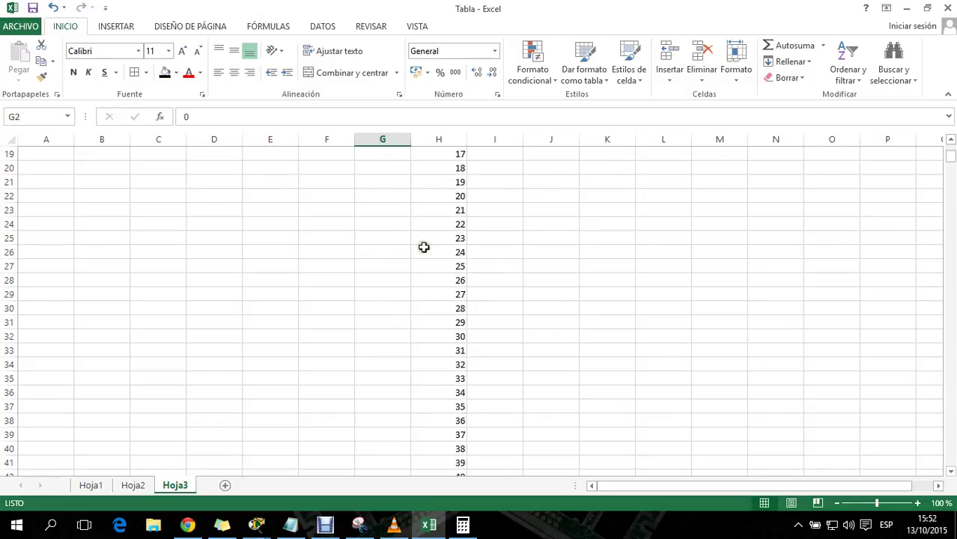
{"action": "scroll", "coordinate": [424, 244], "scroll_direction": "down", "scroll_amount": 20}
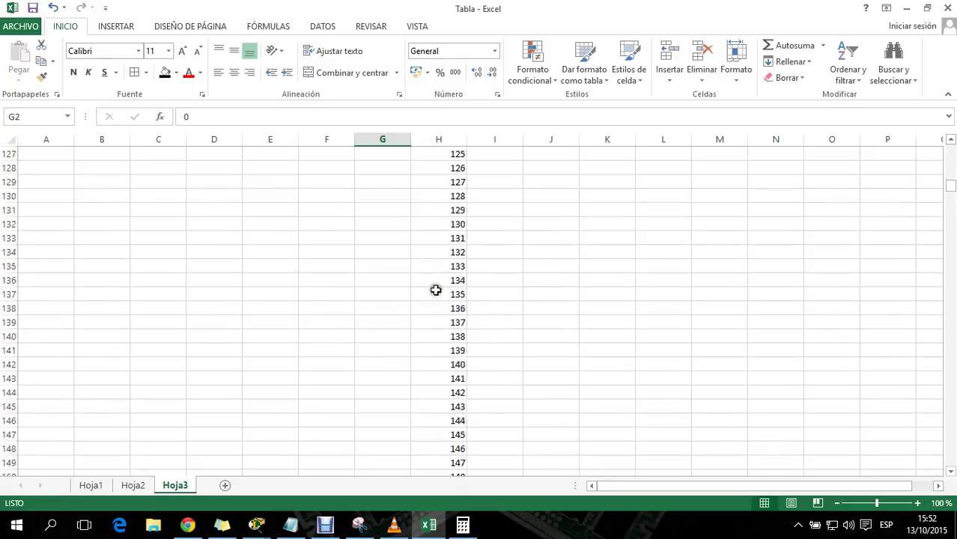
{"action": "scroll", "coordinate": [437, 292], "scroll_direction": "down", "scroll_amount": 20}
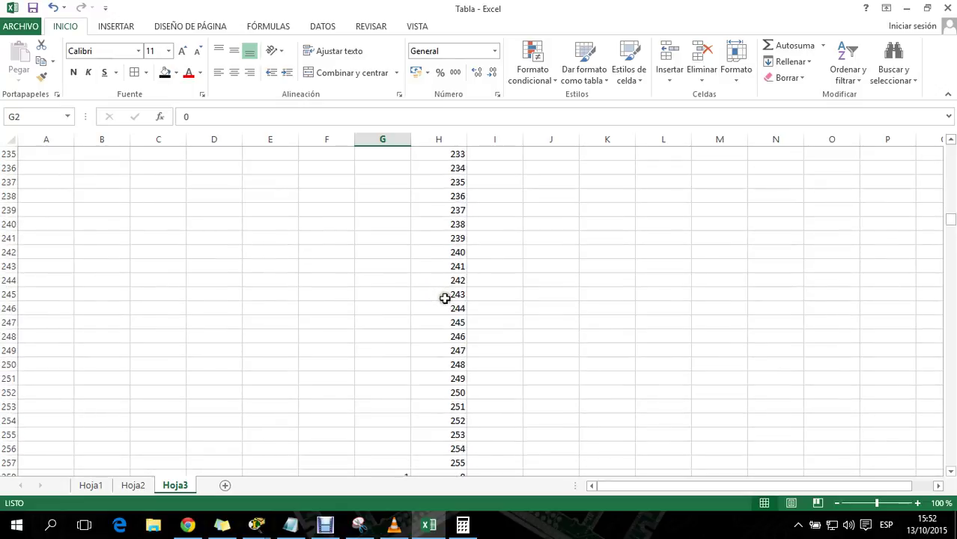
{"action": "left_click", "coordinate": [464, 268]}
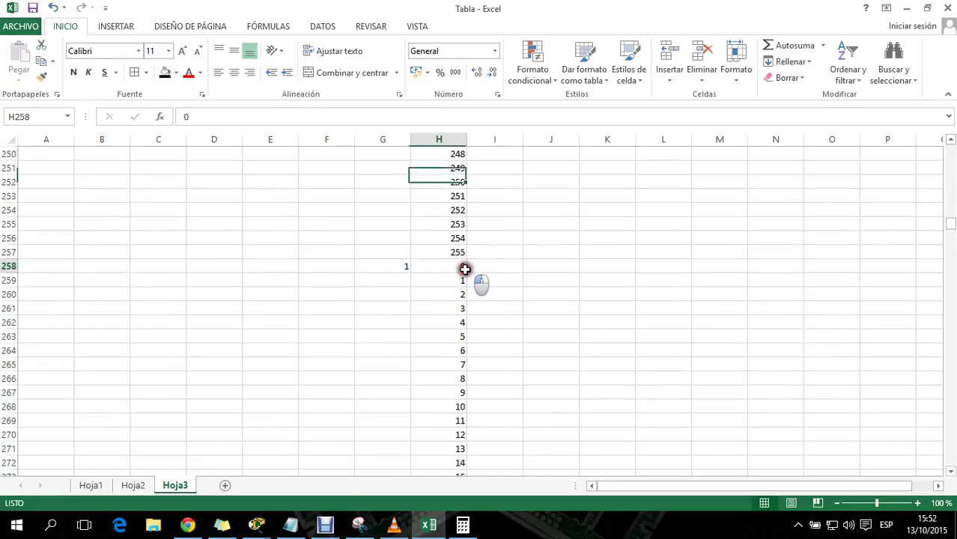
{"action": "left_click", "coordinate": [459, 252]}
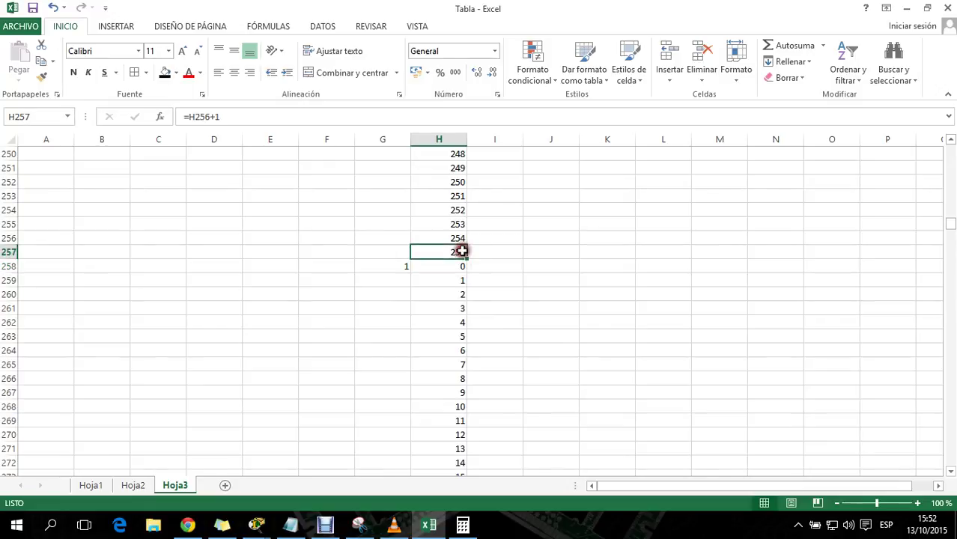
{"action": "left_click", "coordinate": [400, 265]}
{"action": "scroll", "coordinate": [440, 307], "scroll_direction": "down", "scroll_amount": 14}
{"action": "scroll", "coordinate": [481, 309], "scroll_direction": "down", "scroll_amount": 20}
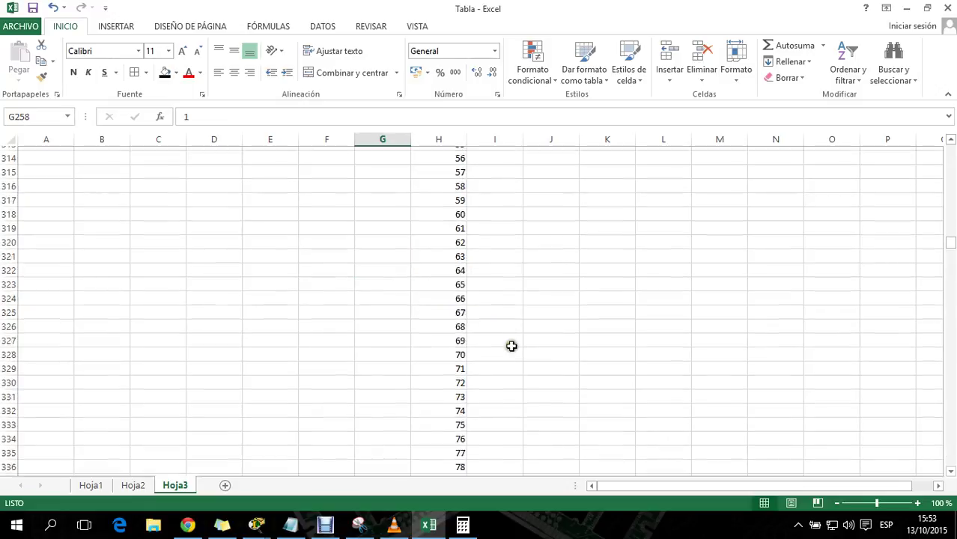
{"action": "scroll", "coordinate": [510, 343], "scroll_direction": "down", "scroll_amount": 20}
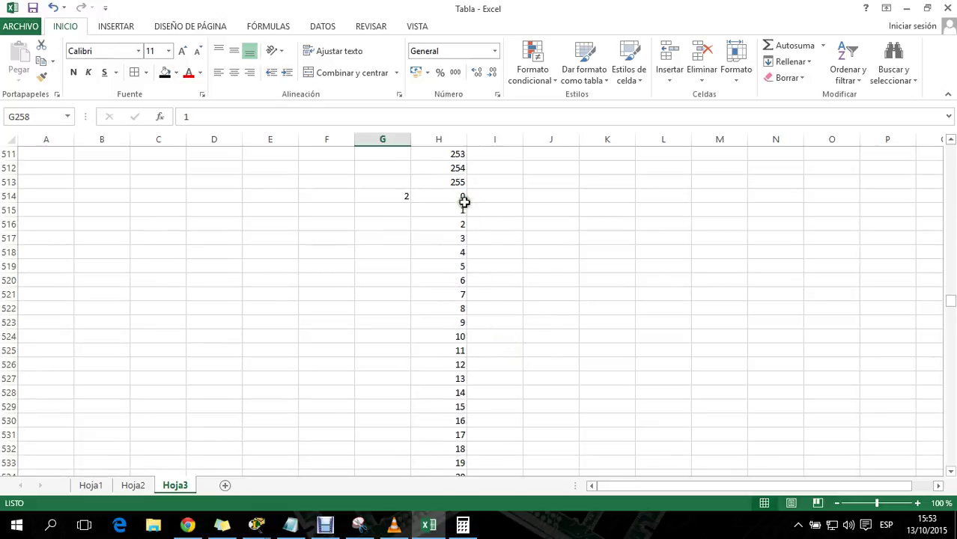
{"action": "left_click", "coordinate": [463, 184]}
{"action": "left_click", "coordinate": [404, 196]}
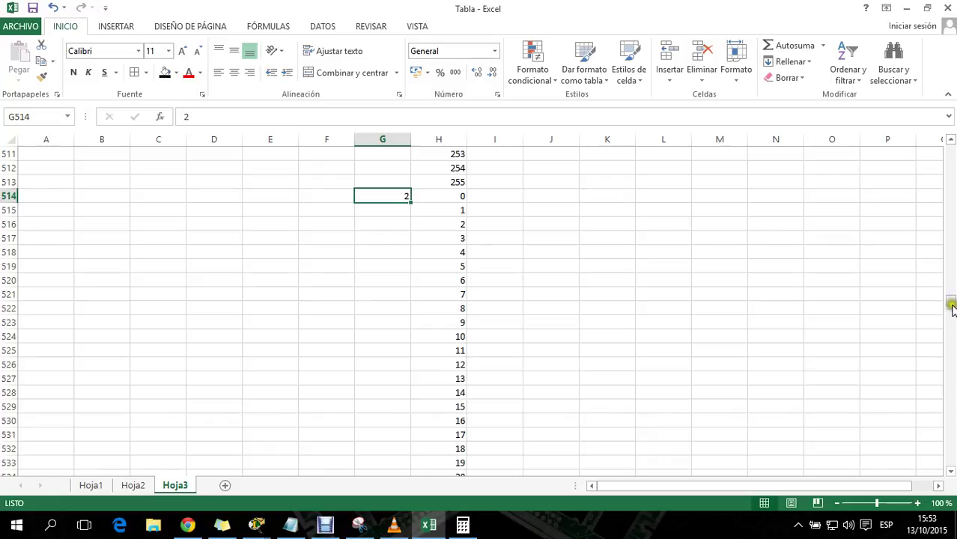
Start numbering the addresses beside the octets by entering 1 in D2 and 2 in D3
{"action": "left_click_drag", "start_coordinate": [950, 300], "coordinate": [951, 149]}
{"action": "left_click", "coordinate": [231, 166]}
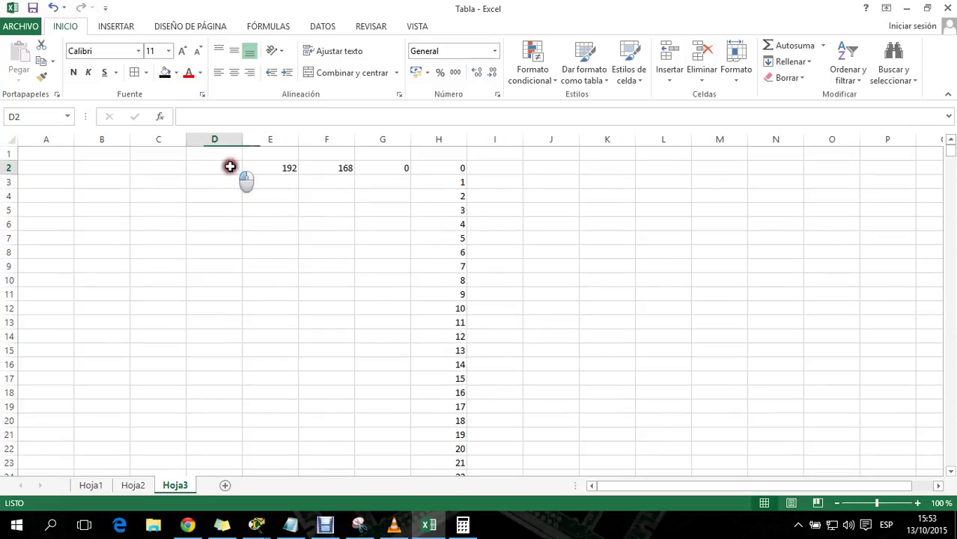
{"action": "type", "text": "1"}
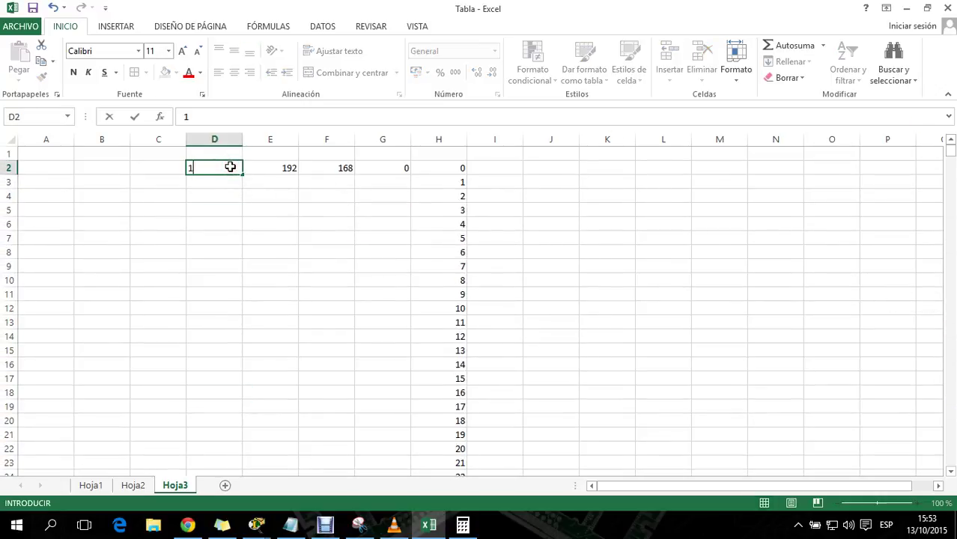
{"action": "left_click", "coordinate": [226, 182]}
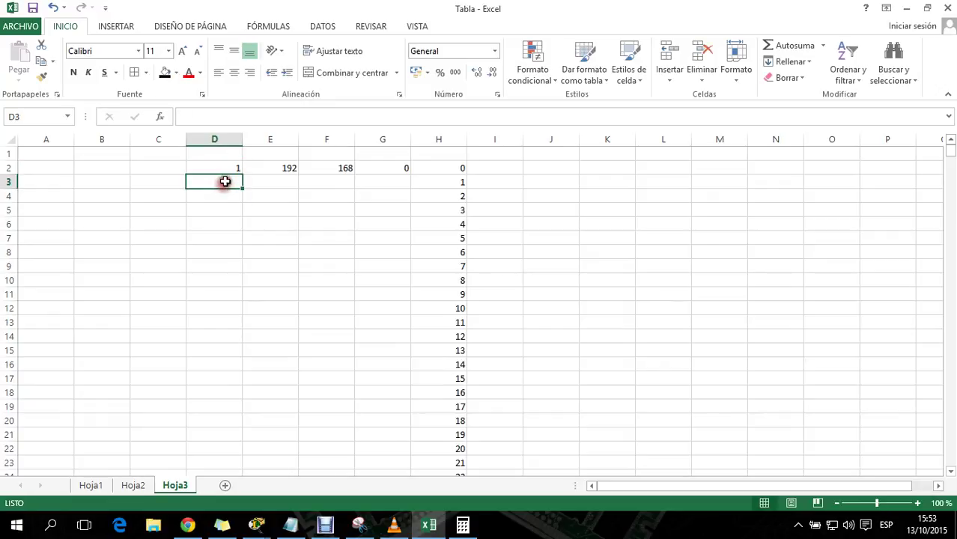
{"action": "type", "text": "2"}
{"action": "left_click", "coordinate": [212, 251]}
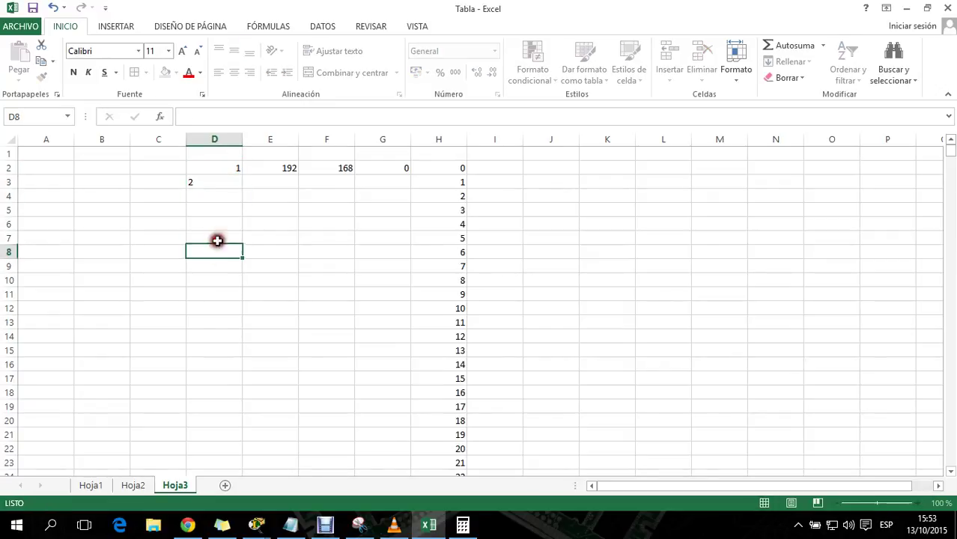
Extend the numbering down column D to 1024 in D1025 and shade D1025:H1025 red
{"action": "left_click_drag", "start_coordinate": [238, 173], "coordinate": [206, 444]}
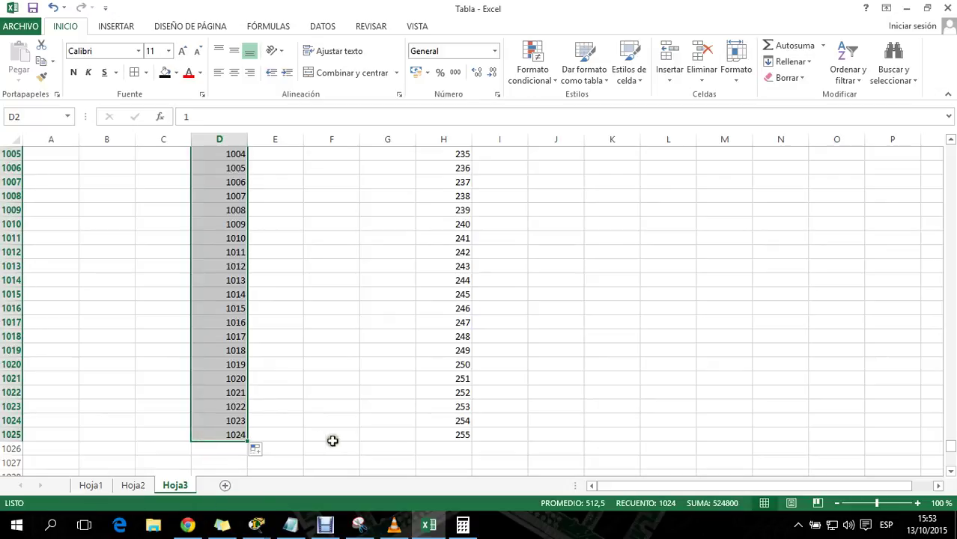
{"action": "left_click_drag", "start_coordinate": [440, 434], "coordinate": [243, 438]}
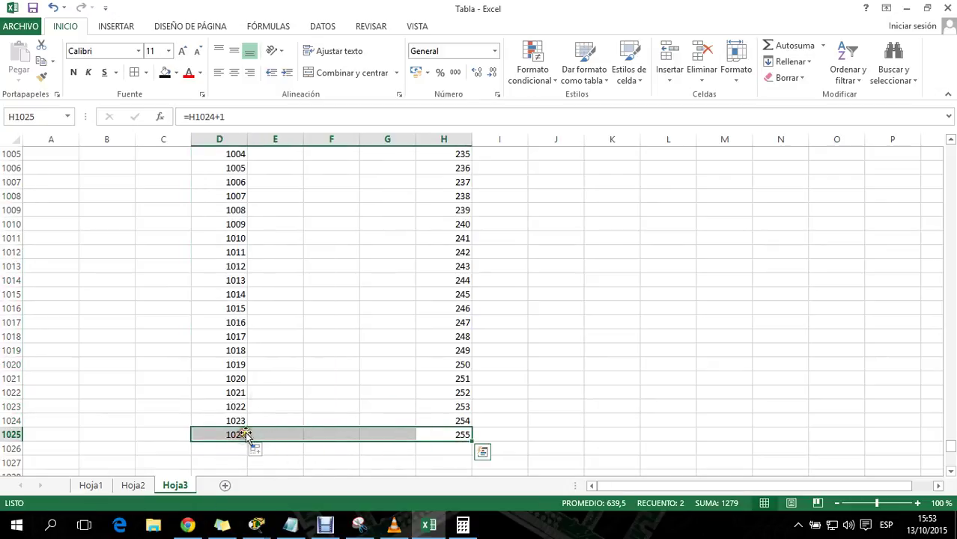
{"action": "left_click", "coordinate": [164, 73]}
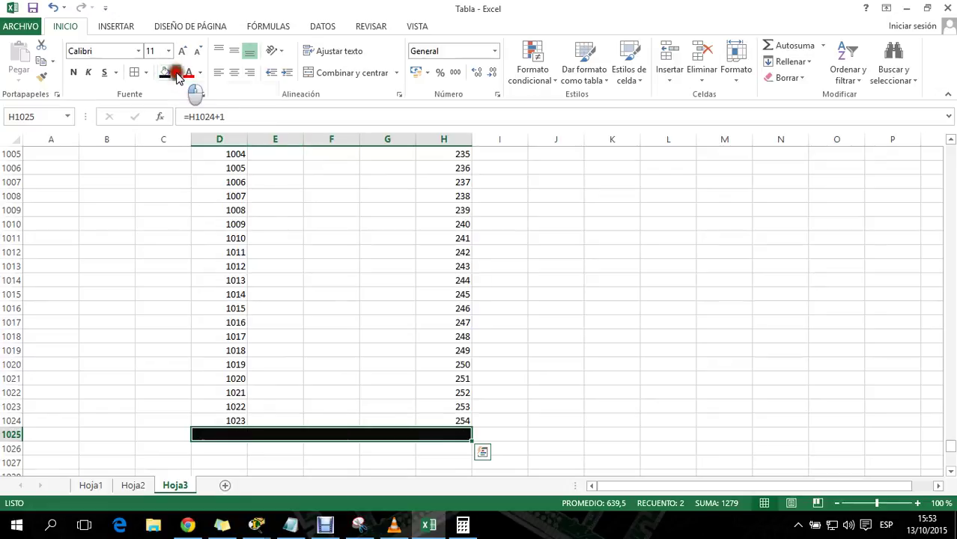
{"action": "left_click", "coordinate": [176, 72]}
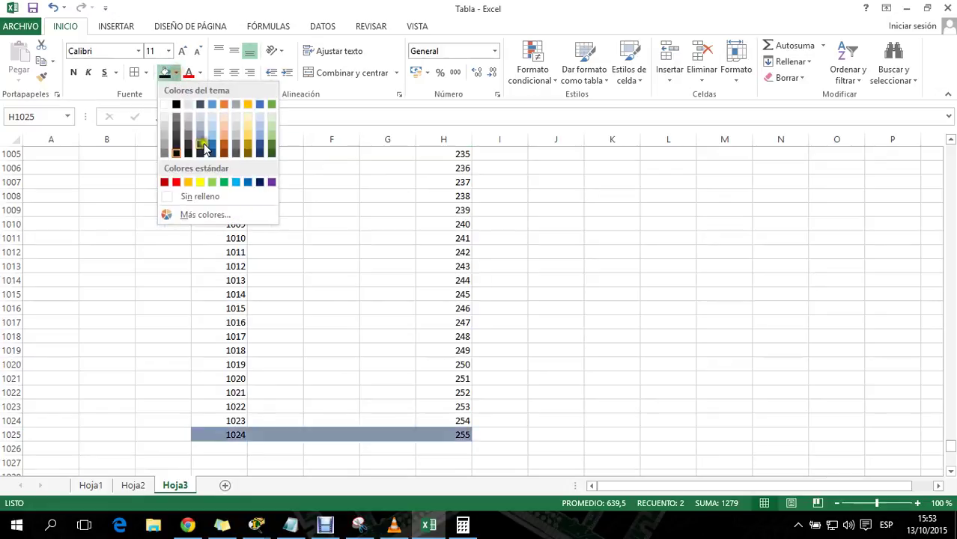
{"action": "left_click", "coordinate": [177, 182]}
Enter the third octet 3 in G1025 of the red last-address row
{"action": "left_click", "coordinate": [400, 438]}
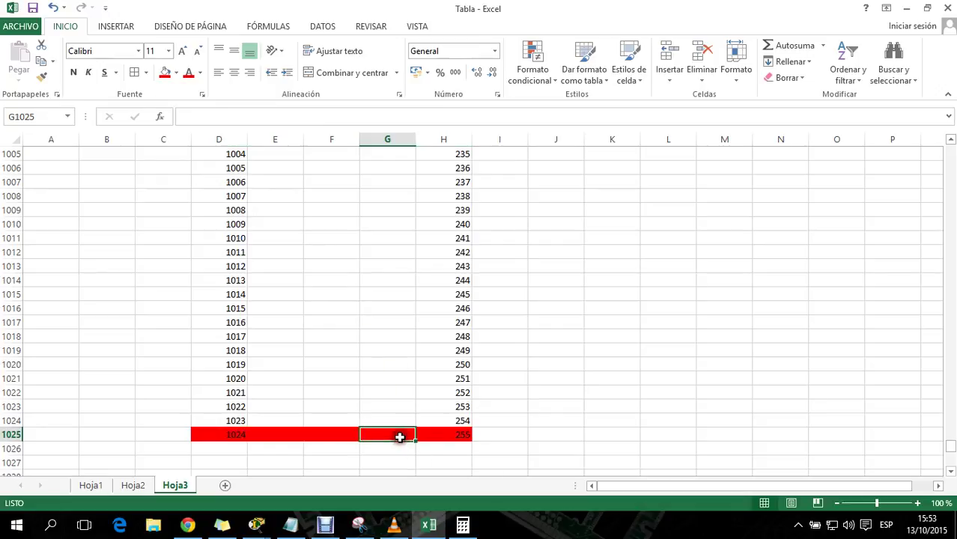
{"action": "type", "text": "3"}
{"action": "left_click", "coordinate": [418, 460]}
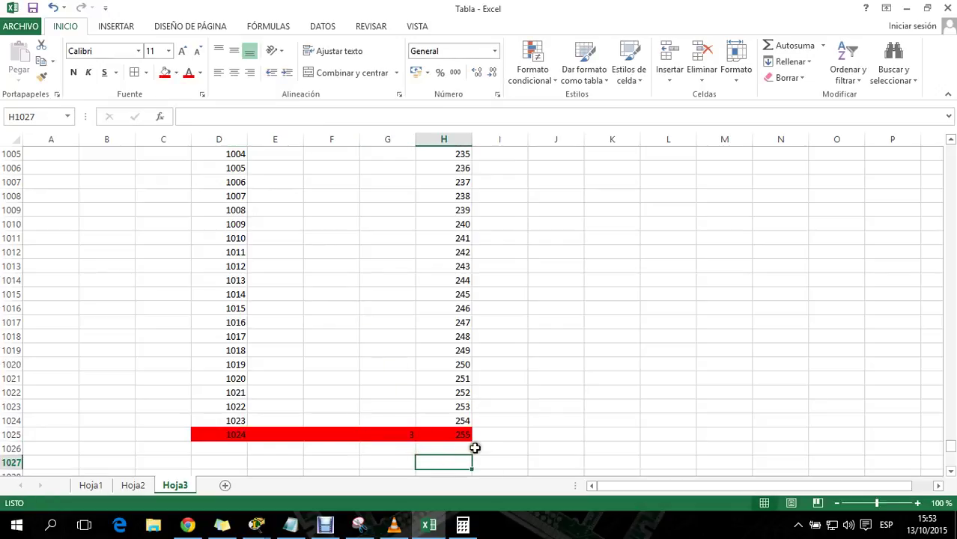
Shade the first address row, D2:H2, with the same red fill
{"action": "scroll", "coordinate": [630, 448], "scroll_direction": "up", "scroll_amount": 15}
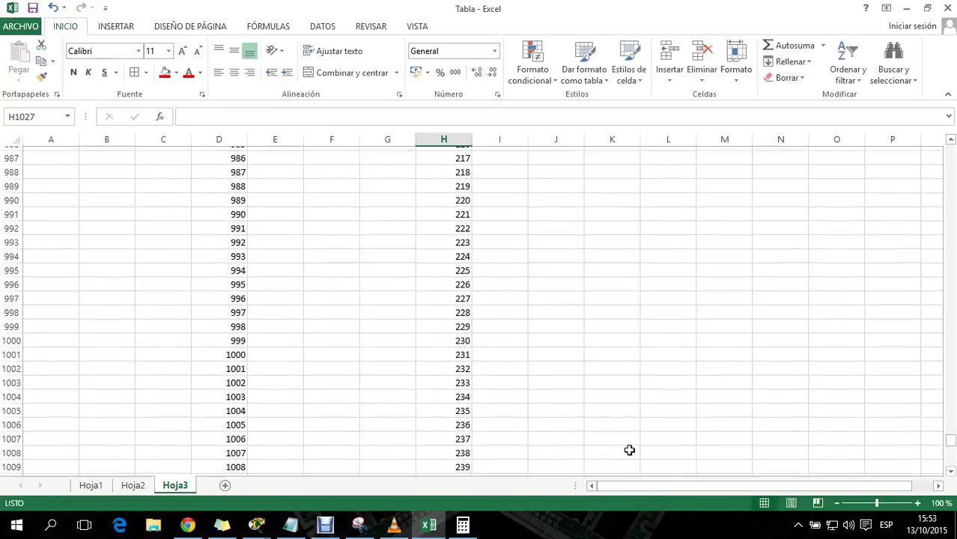
{"action": "left_click_drag", "start_coordinate": [950, 432], "coordinate": [947, 136]}
{"action": "left_click_drag", "start_coordinate": [459, 166], "coordinate": [238, 168]}
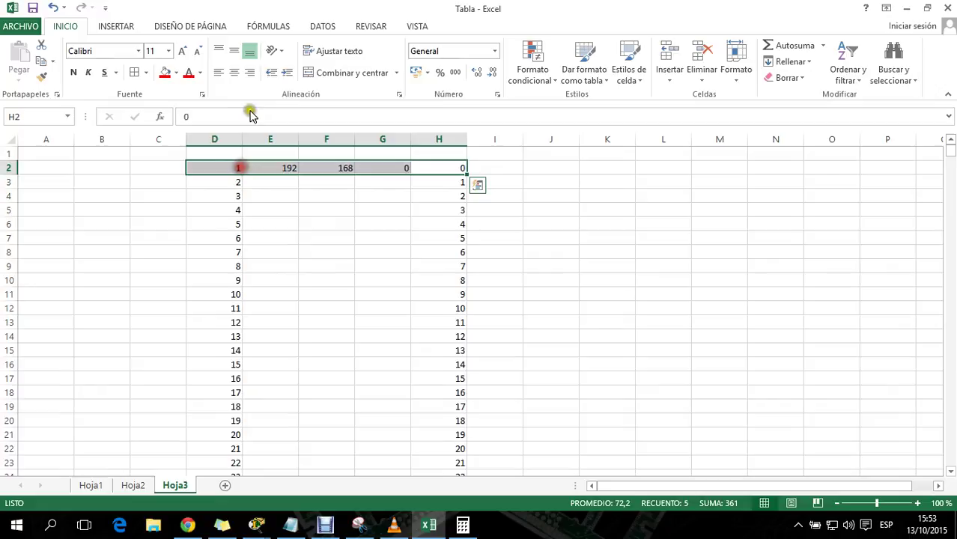
{"action": "left_click", "coordinate": [165, 73]}
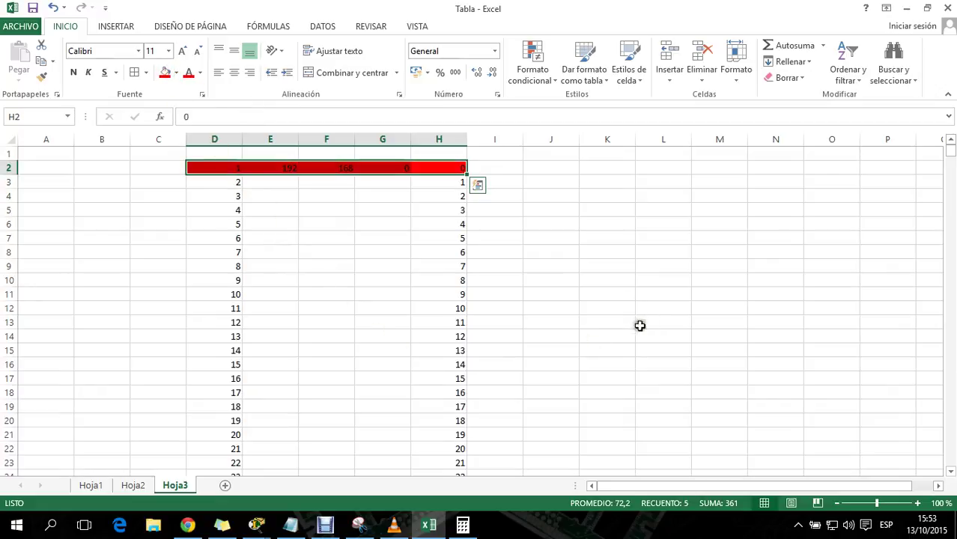
On Hoja2, copy the network address in E7 and paste it as values into E8:E10
{"action": "left_click", "coordinate": [133, 485]}
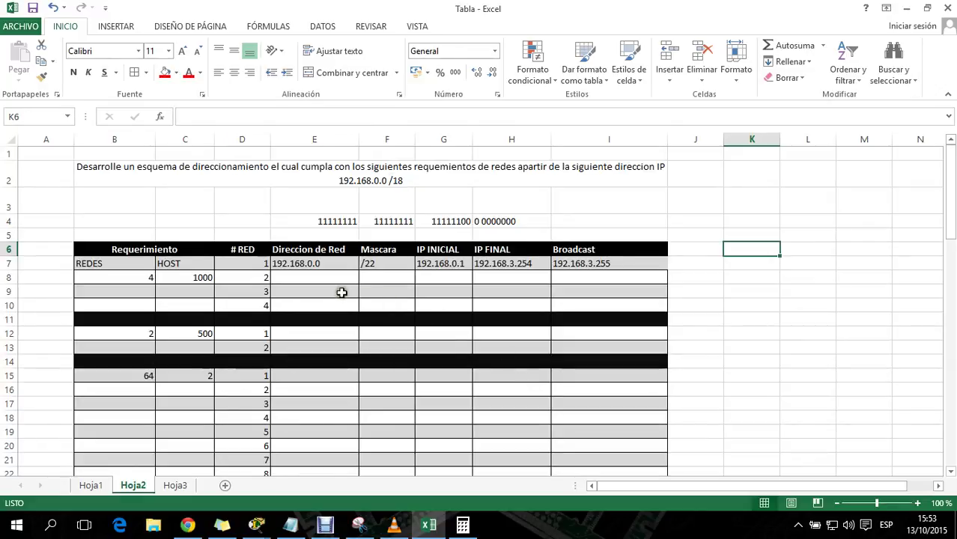
{"action": "left_click", "coordinate": [309, 266]}
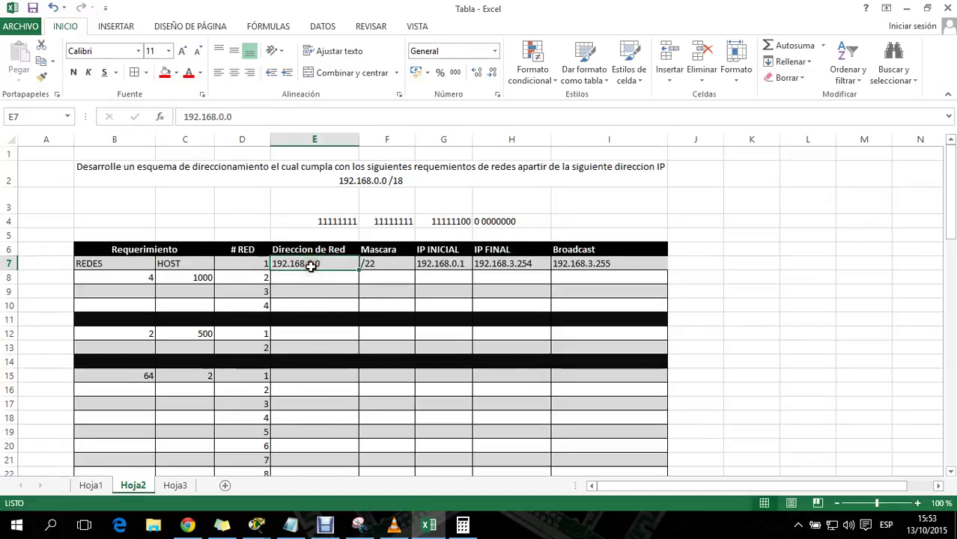
{"action": "key", "text": "ctrl+c"}
{"action": "left_click_drag", "start_coordinate": [322, 277], "coordinate": [319, 302]}
{"action": "right_click", "coordinate": [323, 277]}
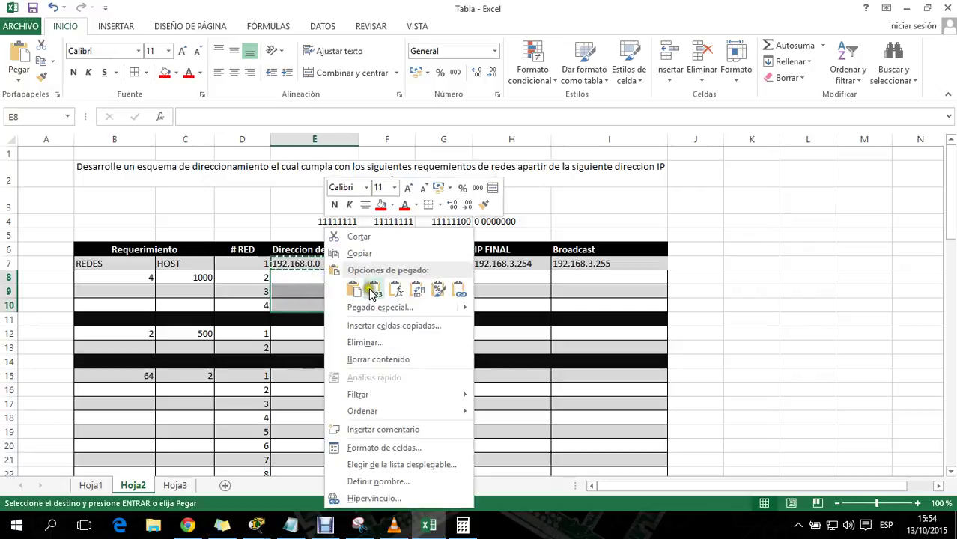
{"action": "left_click", "coordinate": [367, 283]}
Change the network addresses in E8, E9 and E10 to 192.168.4.0, 192.168.8.0 and 192.168.12.0
{"action": "double_click", "coordinate": [342, 292]}
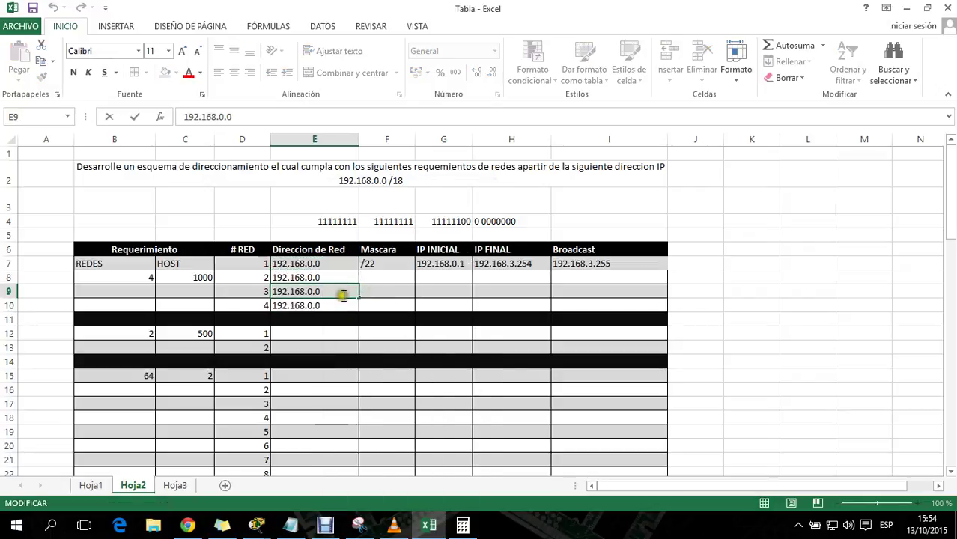
{"action": "double_click", "coordinate": [312, 275]}
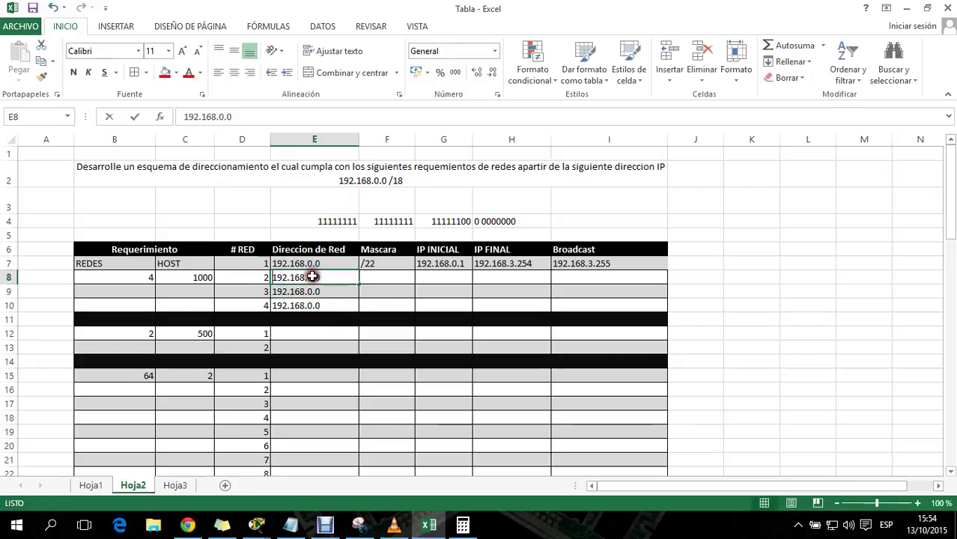
{"action": "key", "text": "BackSpace"}
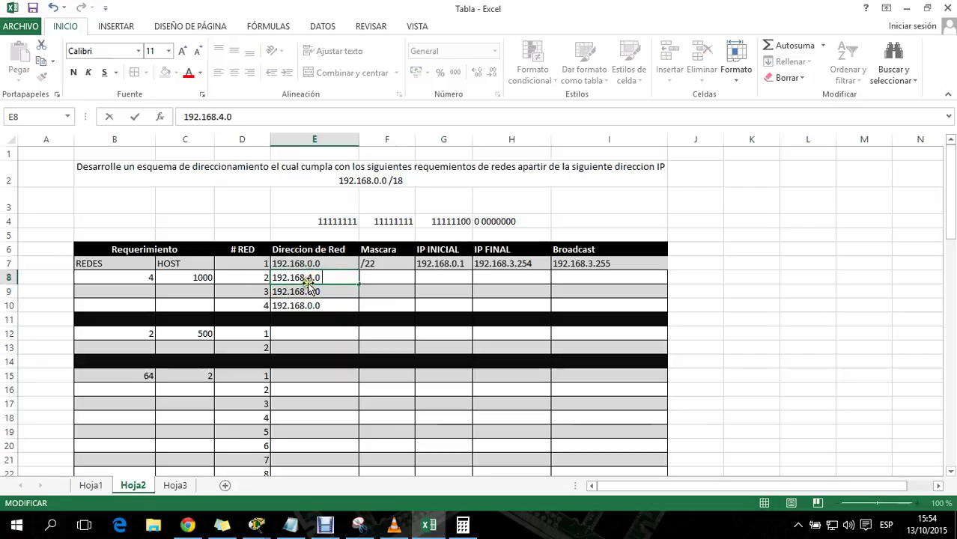
{"action": "double_click", "coordinate": [311, 292]}
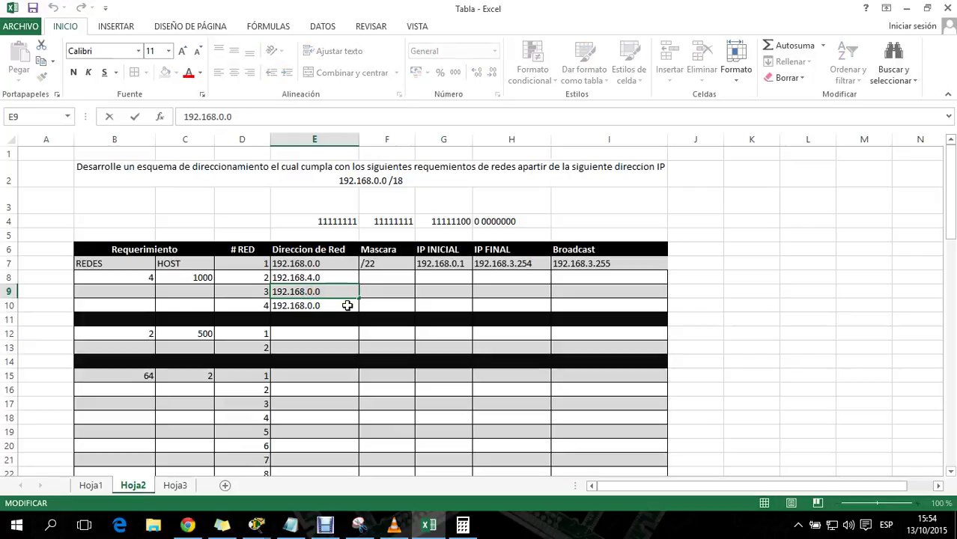
{"action": "key", "text": "BackSpace"}
{"action": "double_click", "coordinate": [311, 303]}
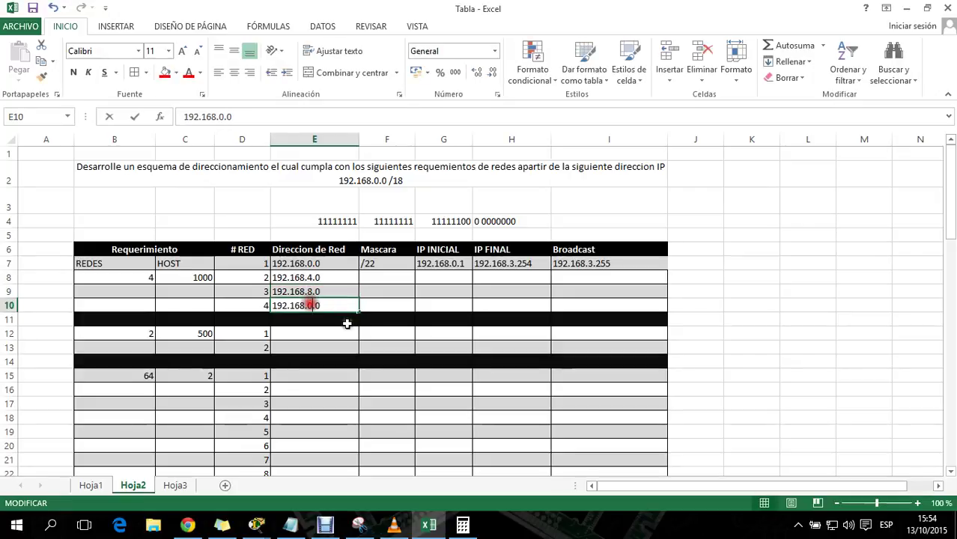
{"action": "key", "text": "BackSpace"}
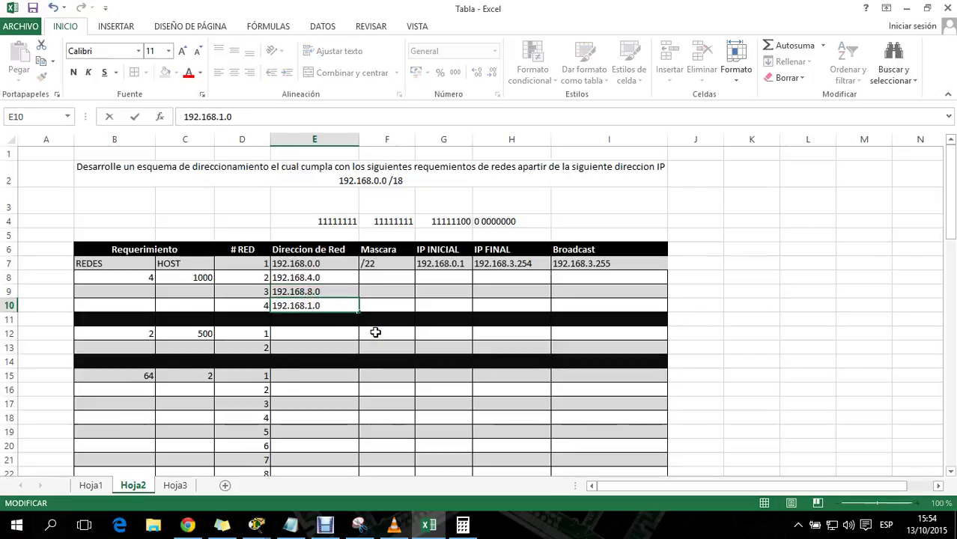
{"action": "type", "text": "12"}
{"action": "left_click", "coordinate": [375, 333]}
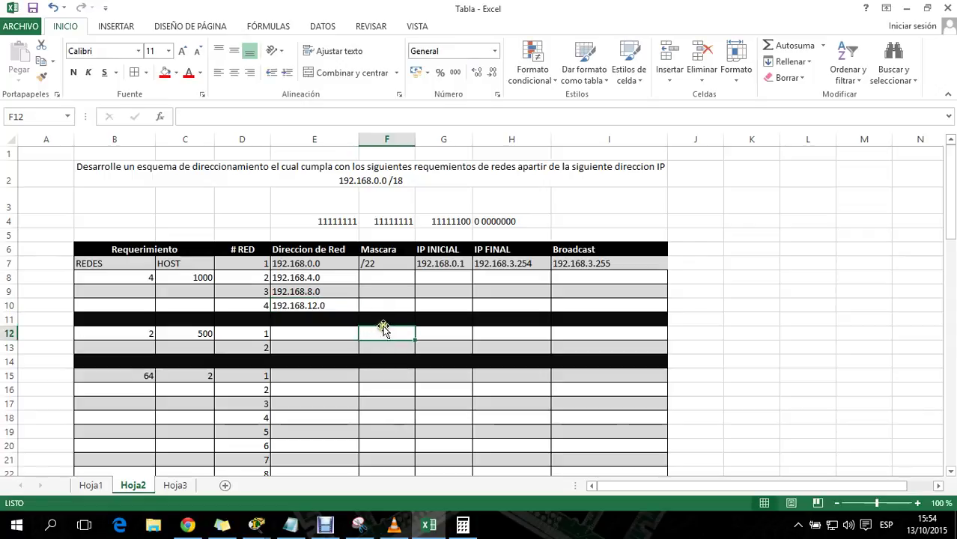
Copy the network addresses in E8:E10 into the IP INICIAL cells starting at G8
{"action": "left_click_drag", "start_coordinate": [328, 277], "coordinate": [316, 305]}
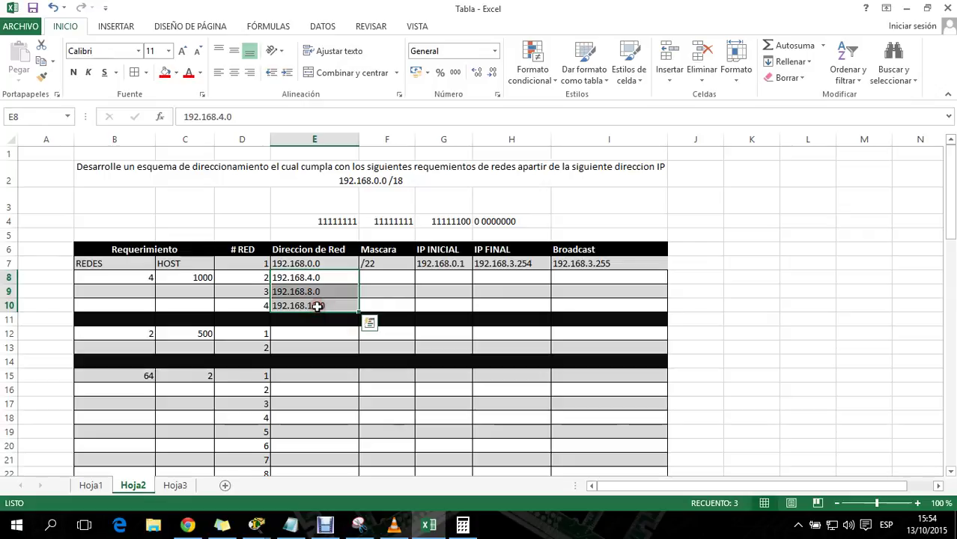
{"action": "key", "text": "ctrl+c"}
{"action": "left_click", "coordinate": [428, 278]}
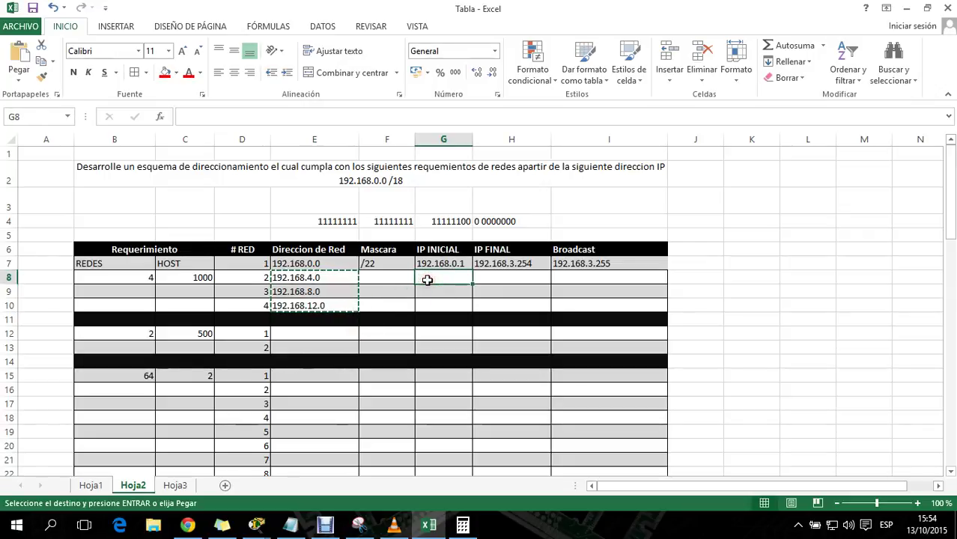
{"action": "key", "text": "ctrl+v"}
Change the initial IPs in G8, G9 and G10 to 192.168.4.1, 192.168.8.1 and 192.168.12.1
{"action": "double_click", "coordinate": [464, 279]}
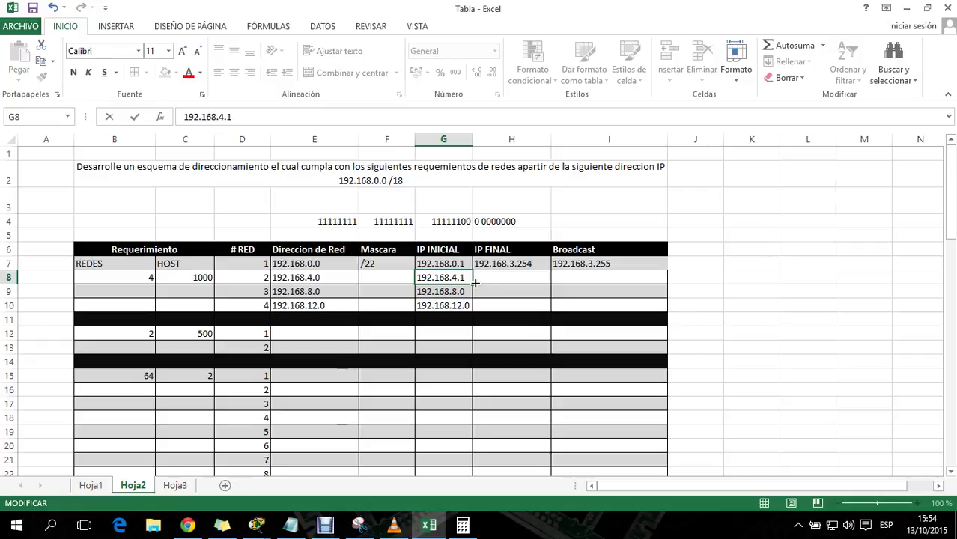
{"action": "double_click", "coordinate": [466, 291]}
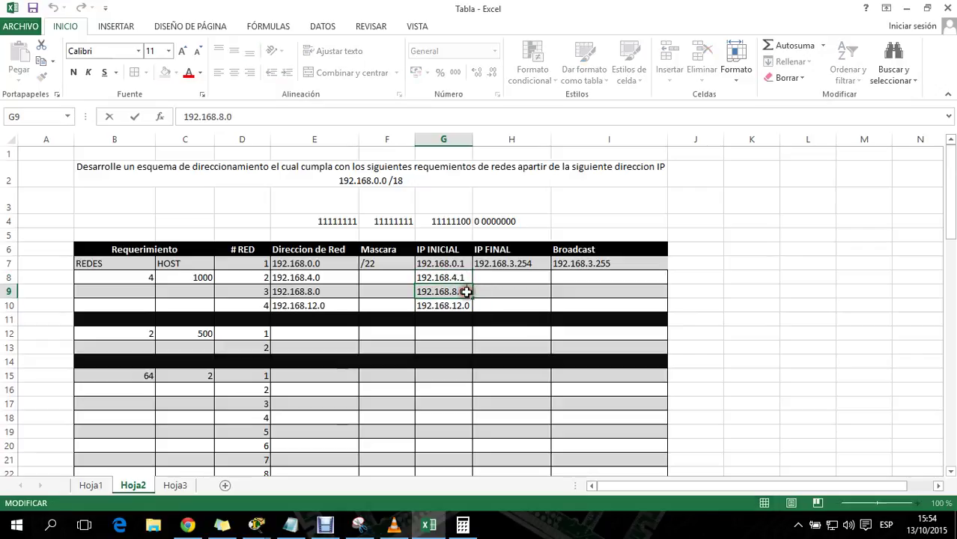
{"action": "type", "text": "1"}
{"action": "key", "text": "Return"}
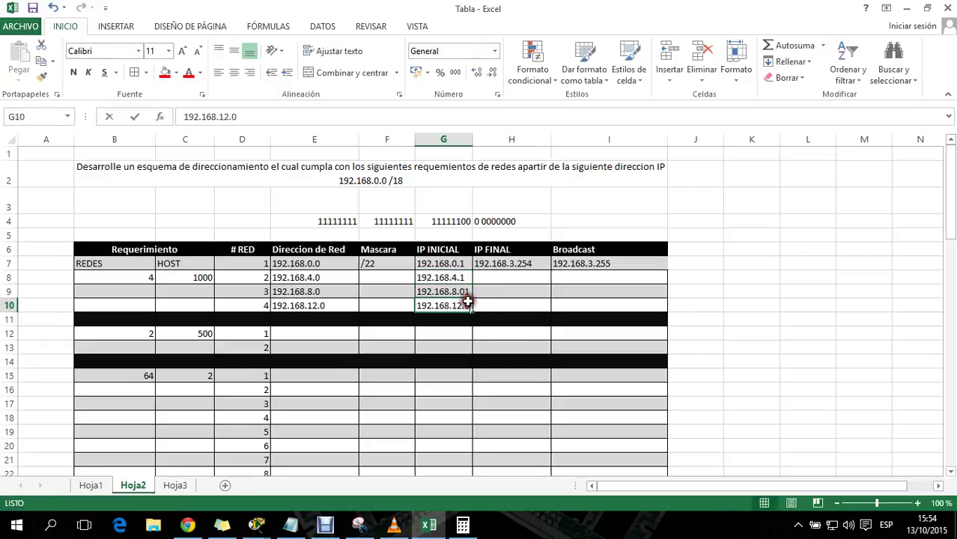
{"action": "left_click", "coordinate": [463, 292]}
{"action": "double_click", "coordinate": [463, 291]}
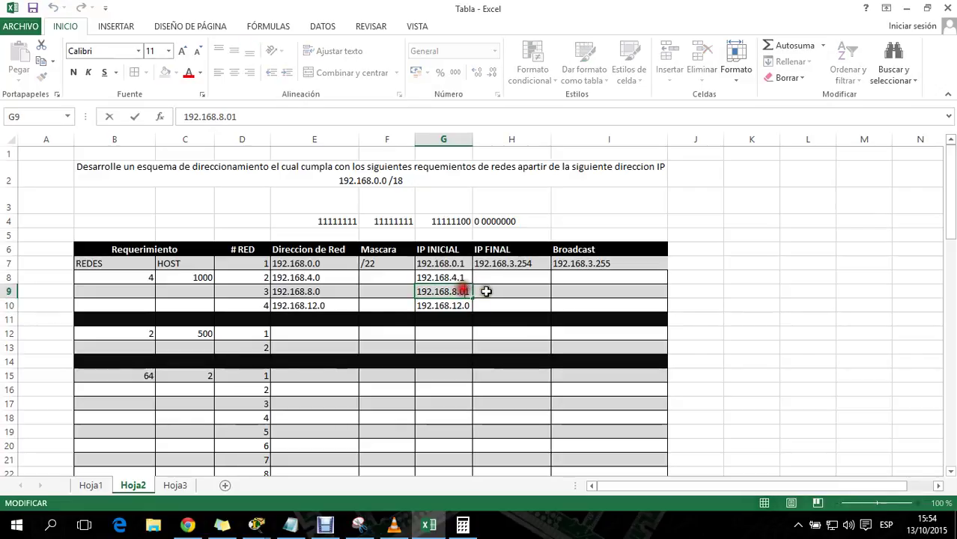
{"action": "key", "text": "BackSpace"}
{"action": "key", "text": "BackSpace"}
{"action": "type", "text": "11"}
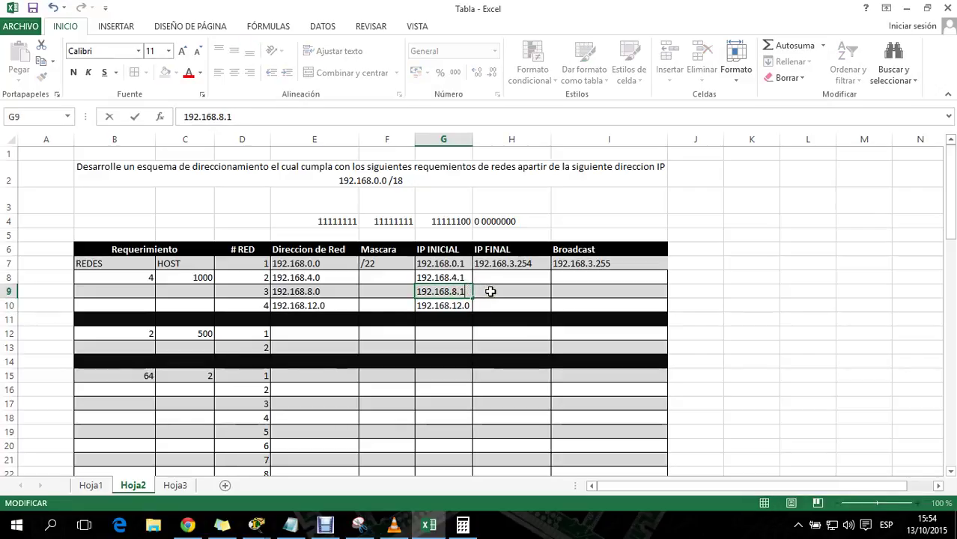
{"action": "double_click", "coordinate": [464, 305]}
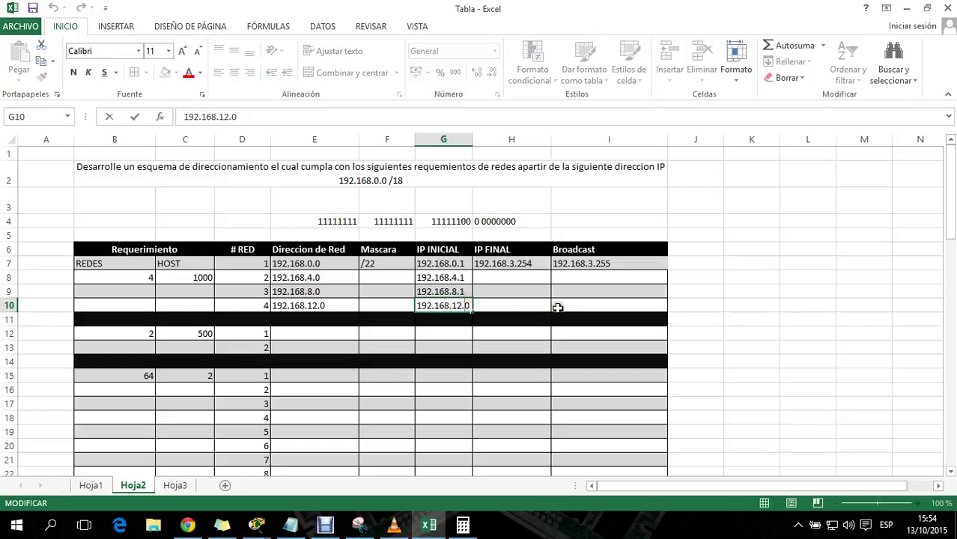
{"action": "type", "text": "1"}
{"action": "left_click", "coordinate": [524, 333]}
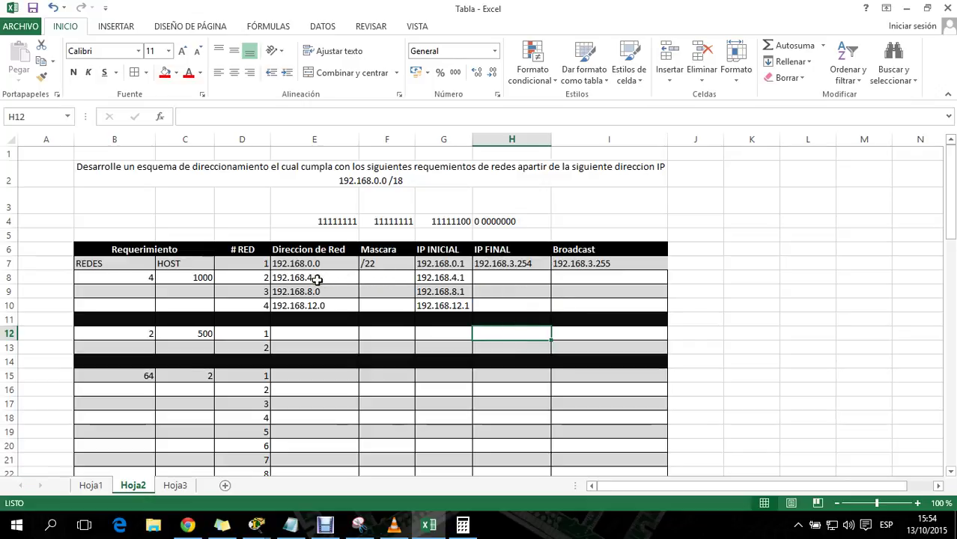
List the second network's third-octet values 4, 5, 6 and 7 in K4:K7 beside the table
{"action": "left_click", "coordinate": [753, 222]}
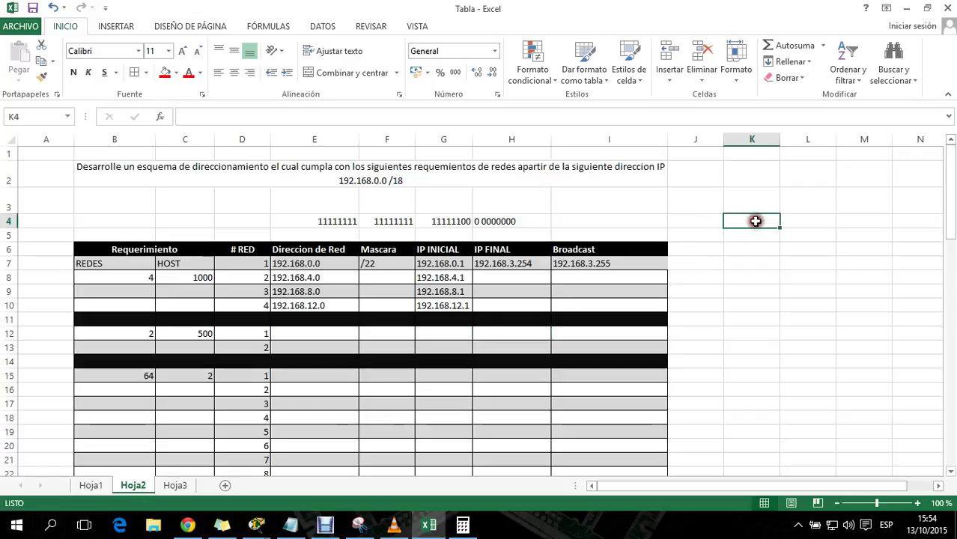
{"action": "type", "text": "4"}
{"action": "key", "text": "Return"}
{"action": "type", "text": "5"}
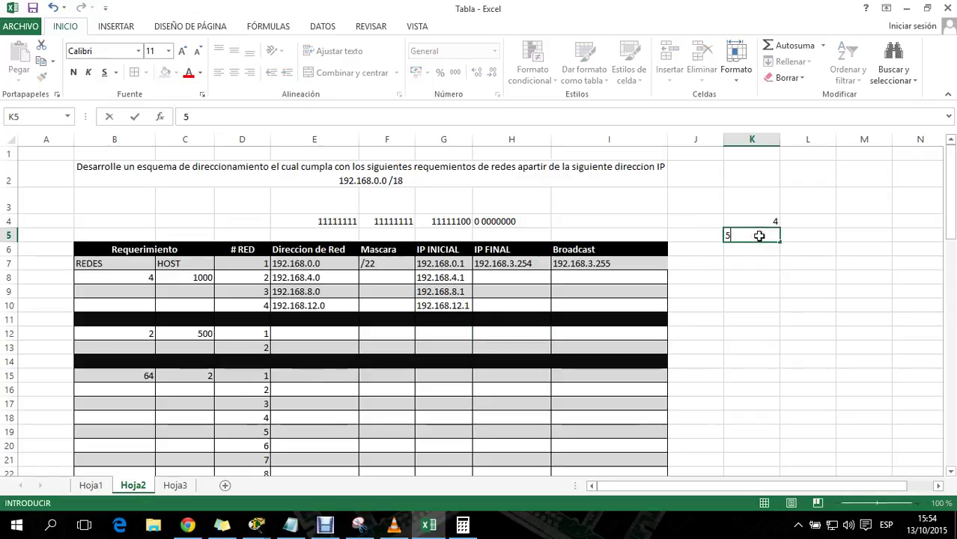
{"action": "key", "text": "Return"}
{"action": "type", "text": "6"}
{"action": "key", "text": "Return"}
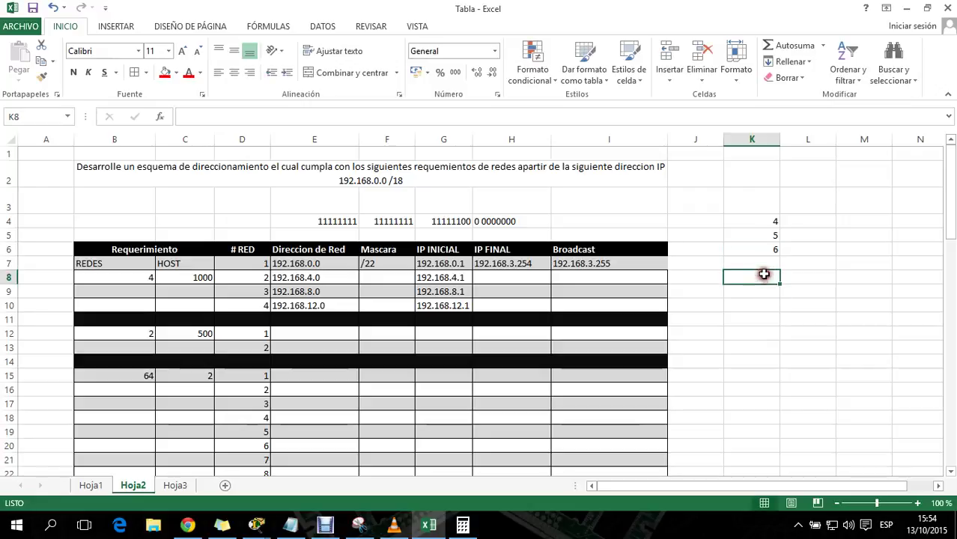
{"action": "type", "text": "7"}
{"action": "left_click", "coordinate": [750, 298]}
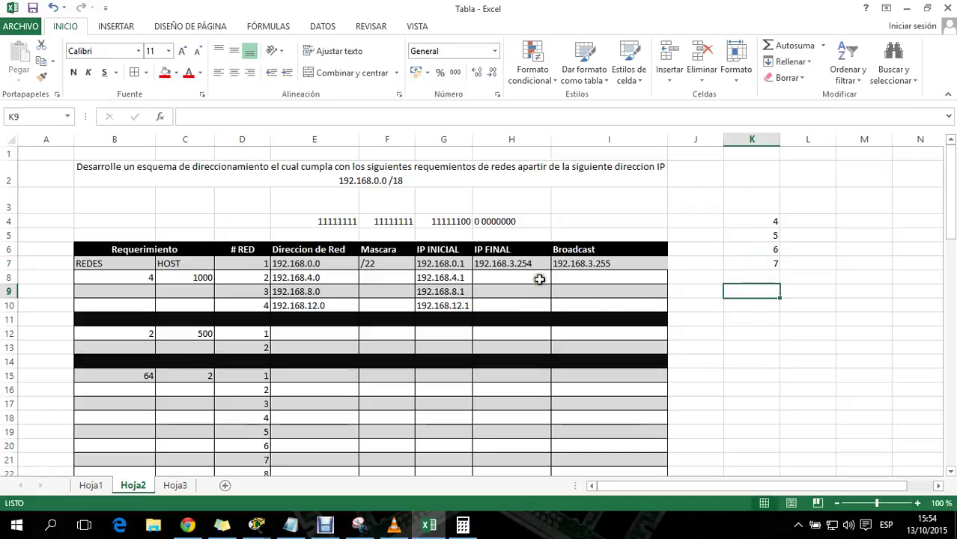
Copy the final IP and broadcast in H7:I7 and paste them as values into H8:I10
{"action": "left_click_drag", "start_coordinate": [524, 268], "coordinate": [582, 303]}
{"action": "key", "text": "ctrl+c"}
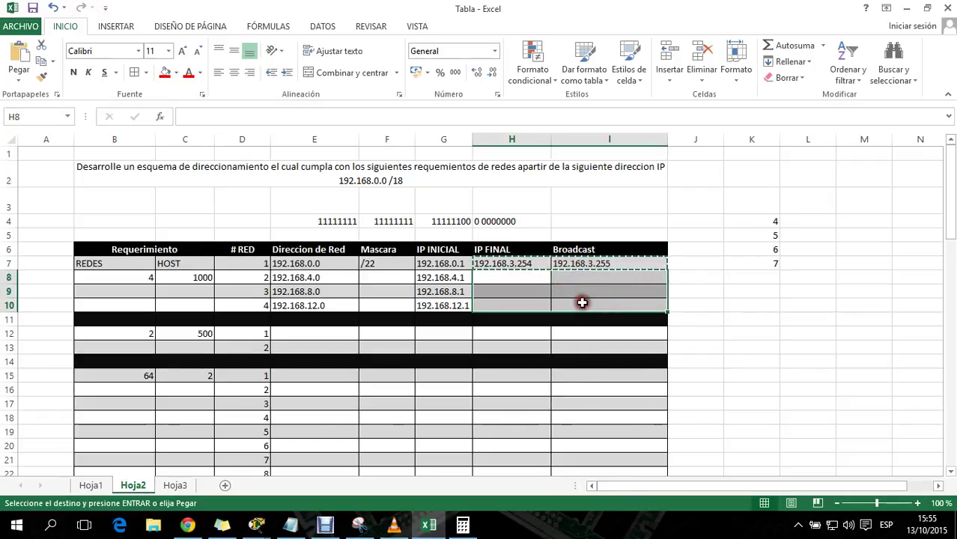
{"action": "right_click", "coordinate": [583, 302]}
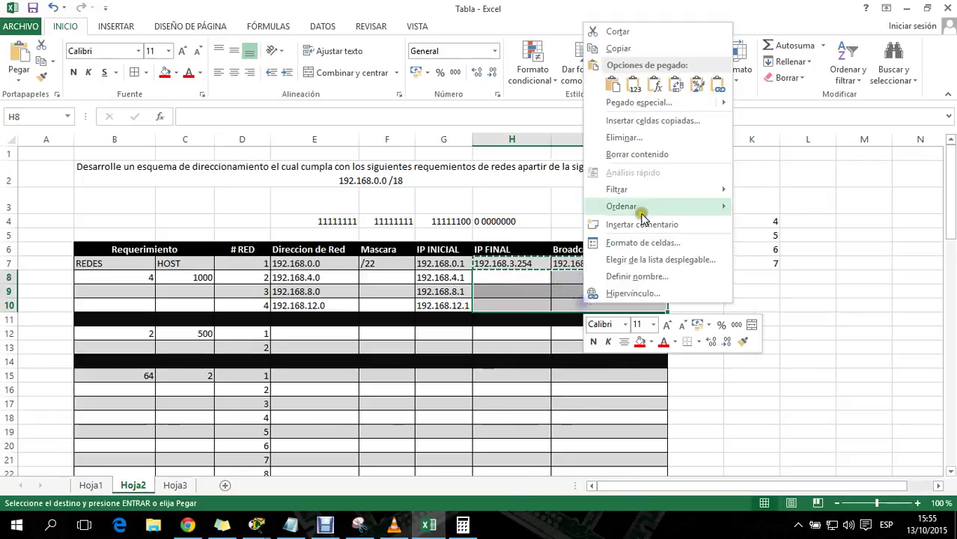
{"action": "left_click", "coordinate": [635, 89]}
Change the second network's final IP in H8 to 192.168.7.254 and its broadcast in I8 to 192.168.7.255
{"action": "double_click", "coordinate": [511, 277]}
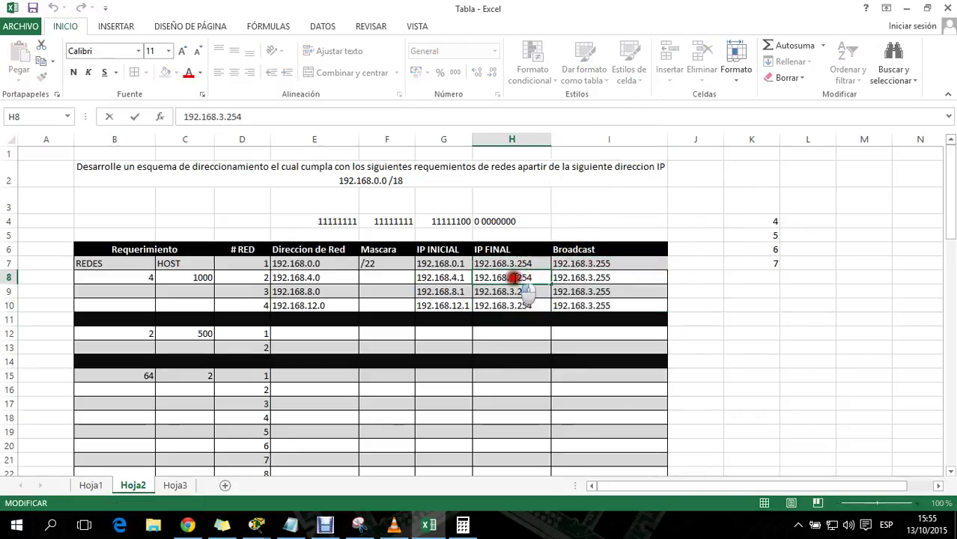
{"action": "key", "text": "BackSpace"}
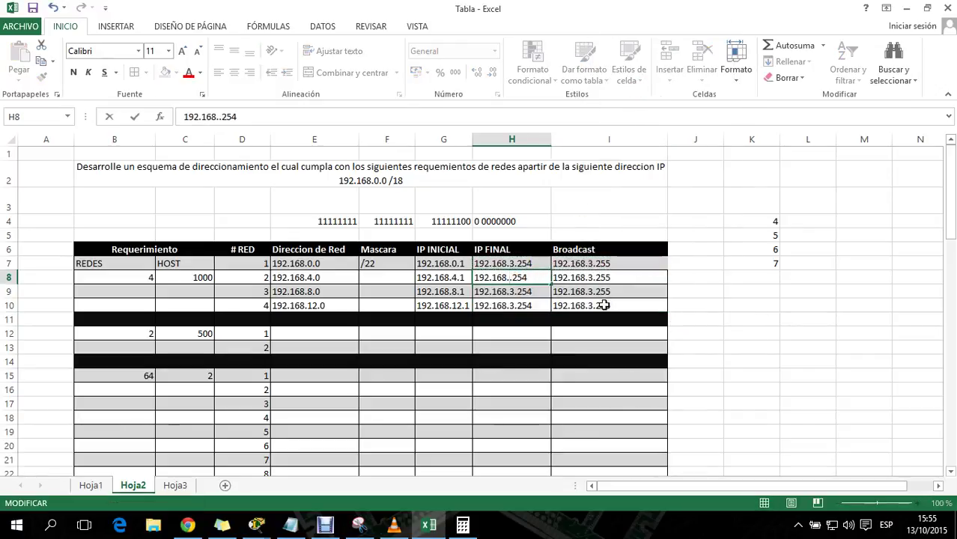
{"action": "double_click", "coordinate": [594, 277]}
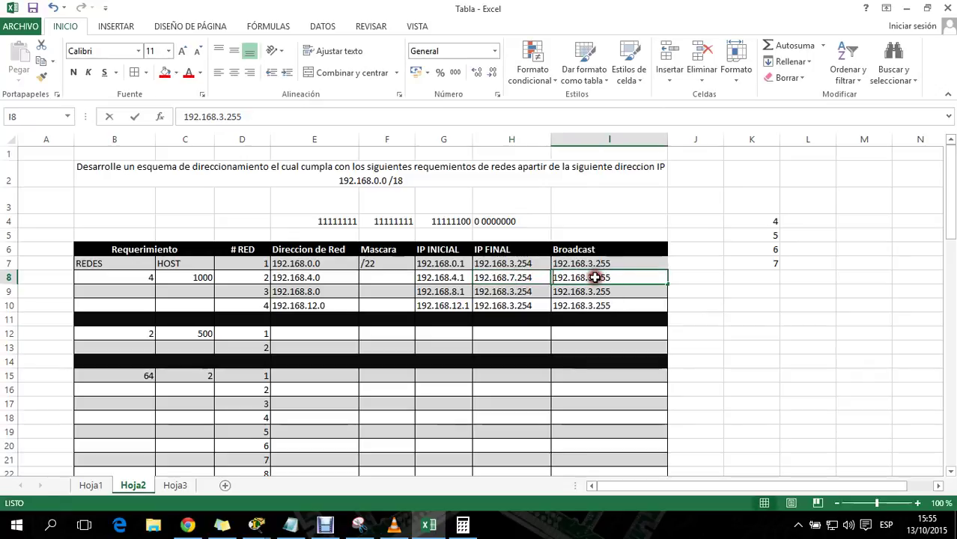
{"action": "key", "text": "BackSpace"}
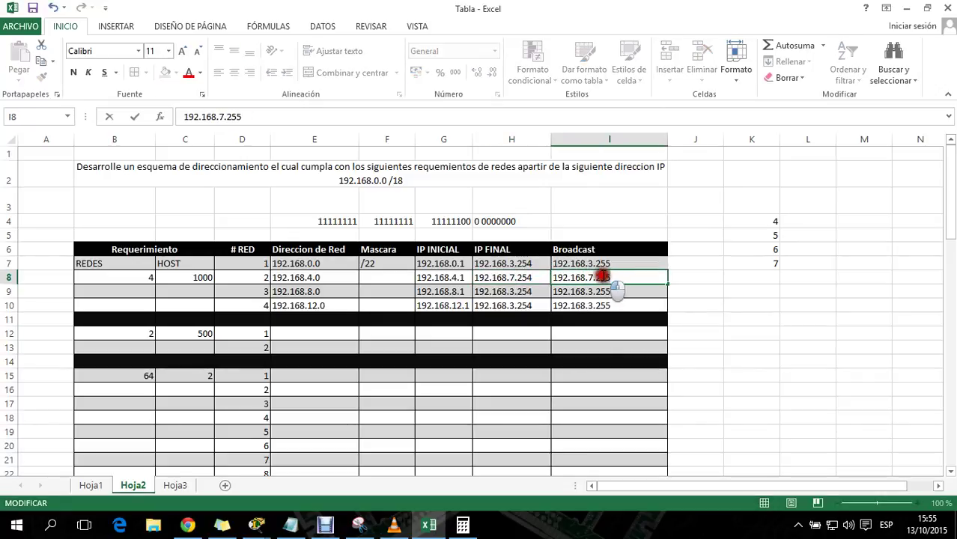
{"action": "left_click", "coordinate": [591, 277]}
{"action": "double_click", "coordinate": [591, 276]}
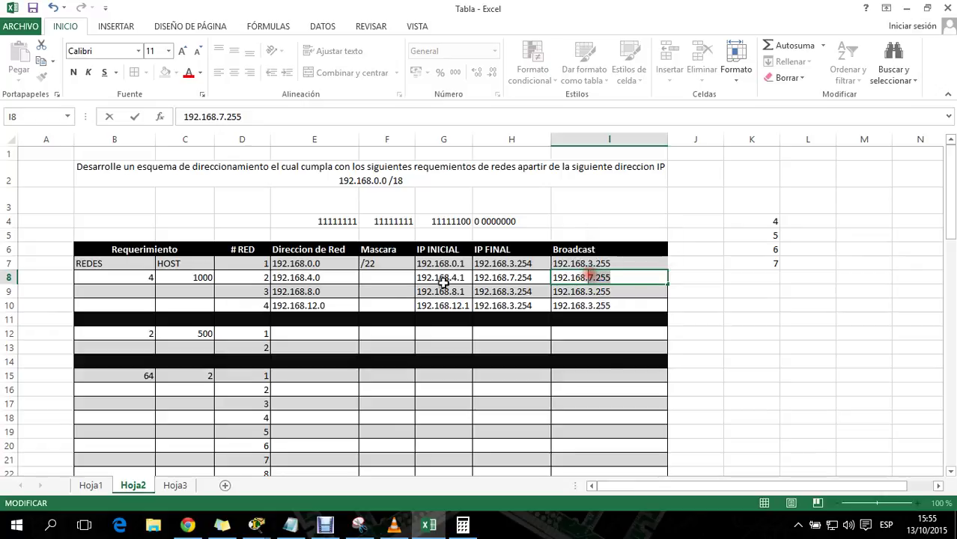
{"action": "left_click", "coordinate": [315, 292]}
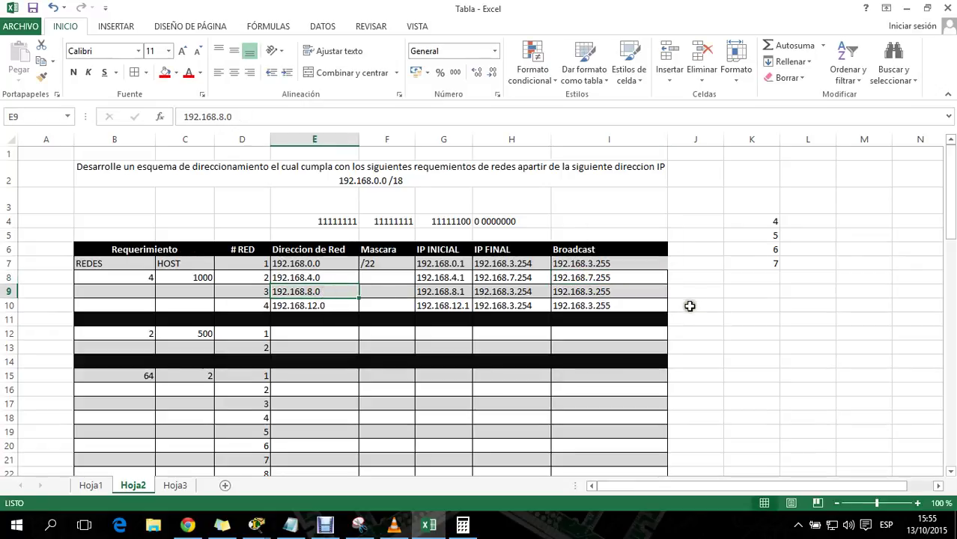
Replace the helper list in K4:K7 with the third network's third-octet values 8, 9, 10 and 11
{"action": "left_click", "coordinate": [771, 225]}
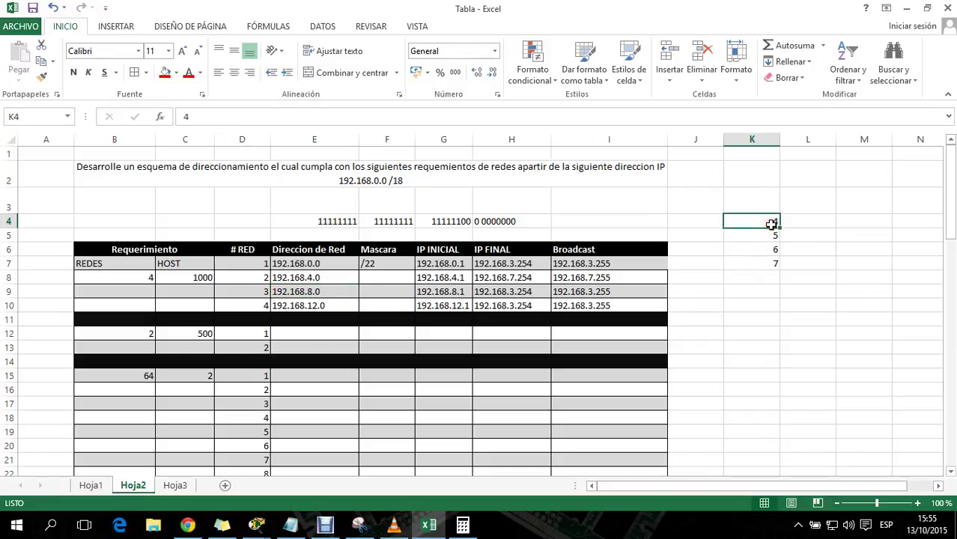
{"action": "type", "text": "8"}
{"action": "key", "text": "Return"}
{"action": "type", "text": "9"}
{"action": "key", "text": "ctrl+Return"}
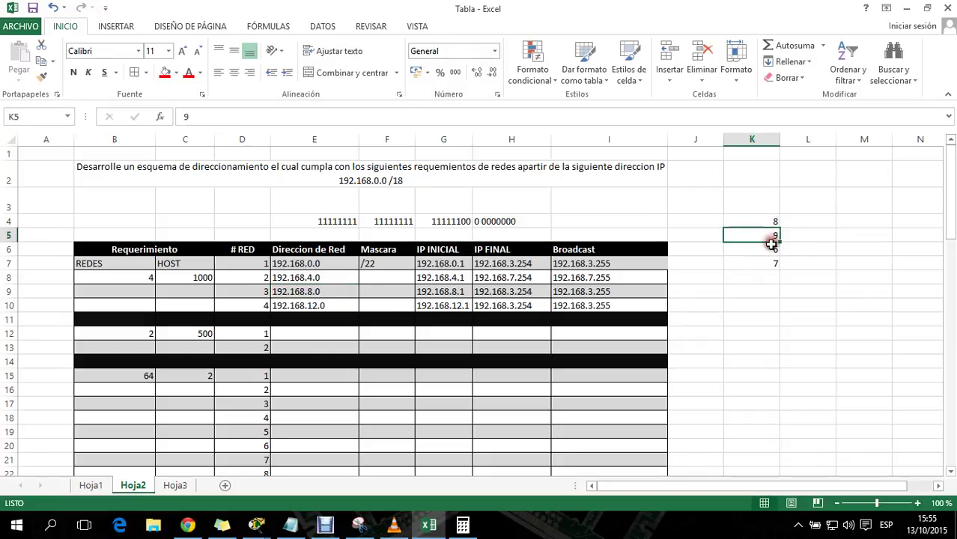
{"action": "left_click", "coordinate": [771, 248]}
{"action": "type", "text": "10"}
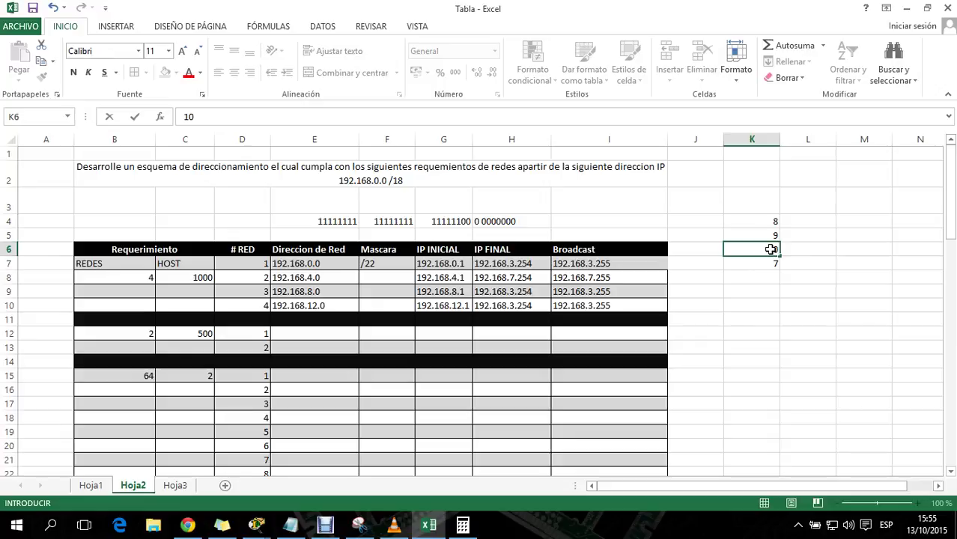
{"action": "left_click", "coordinate": [771, 263]}
{"action": "type", "text": "11"}
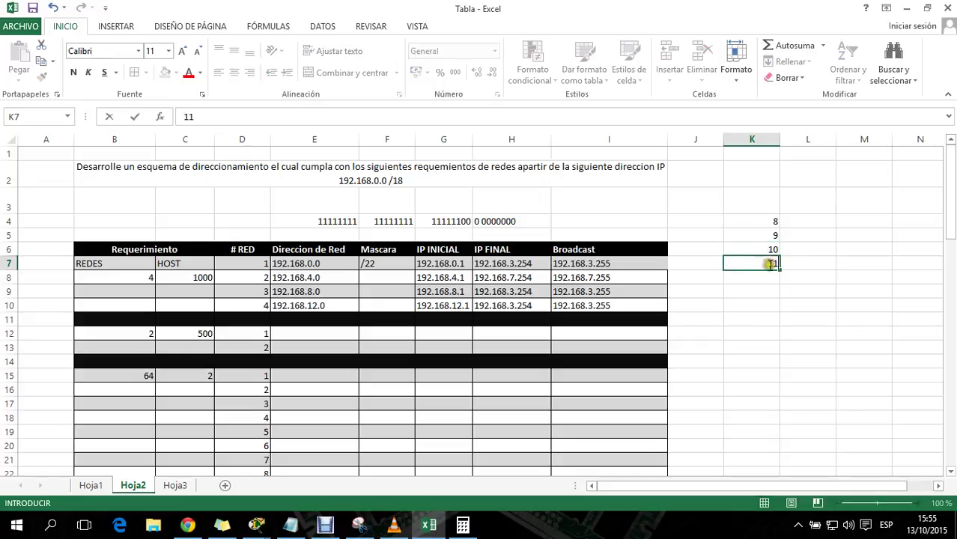
{"action": "left_click", "coordinate": [794, 299]}
Change the third network's final IP in H9 to 192.168.11.254 and its broadcast in I9 to 192.168.11.255
{"action": "left_click", "coordinate": [520, 304]}
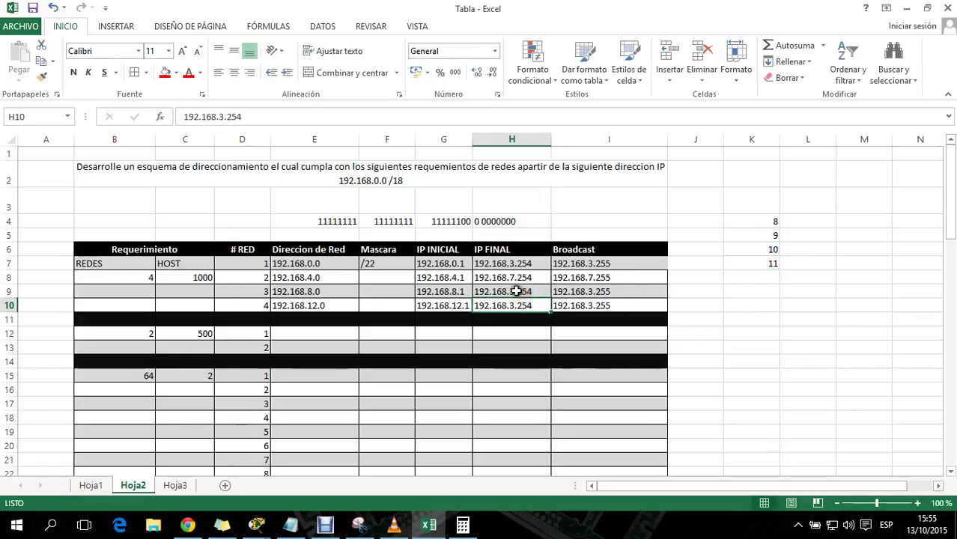
{"action": "double_click", "coordinate": [517, 291]}
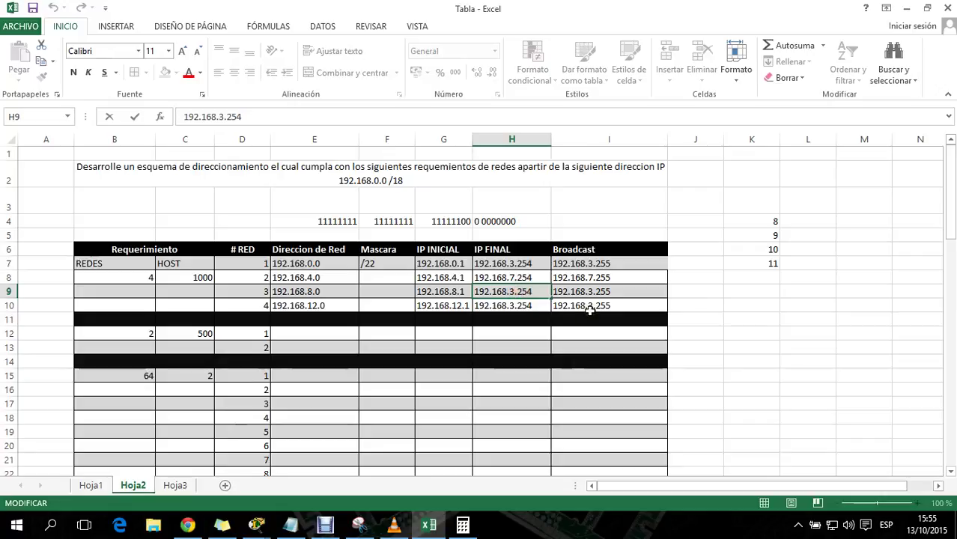
{"action": "key", "text": "BackSpace"}
{"action": "type", "text": "11"}
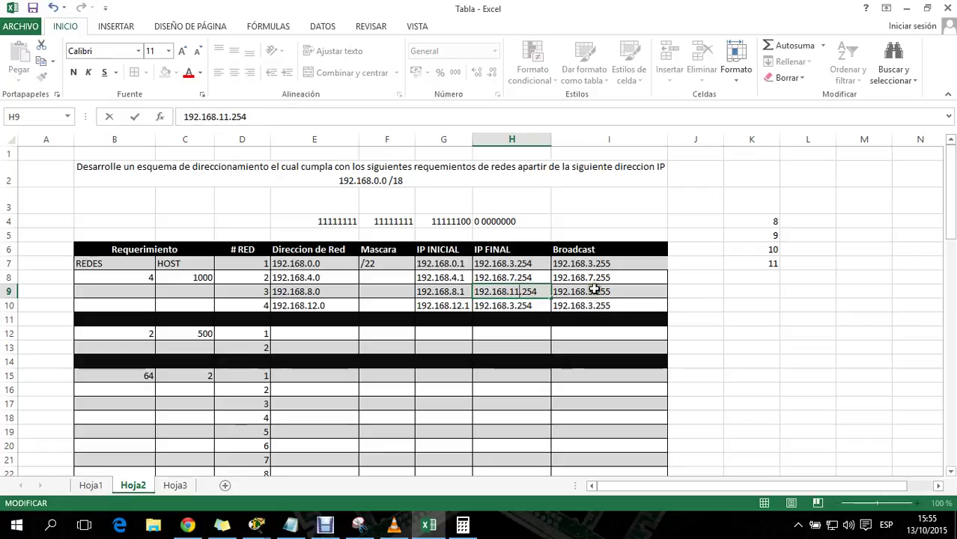
{"action": "double_click", "coordinate": [593, 292]}
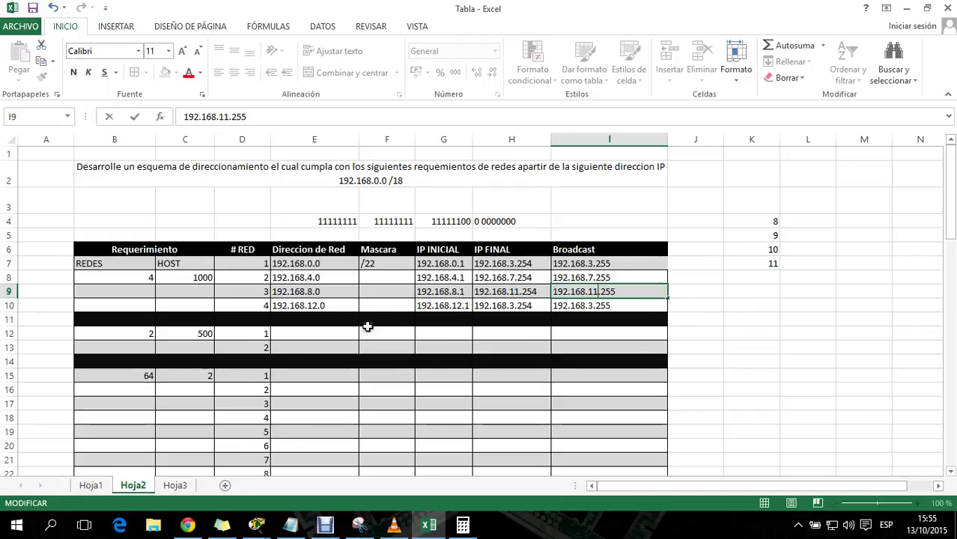
Clear the helper list in K4:K7 and enter the fourth network's third-octet values 12, 13, 14 and 15
{"action": "left_click_drag", "start_coordinate": [776, 225], "coordinate": [773, 262]}
{"action": "key", "text": "Delete"}
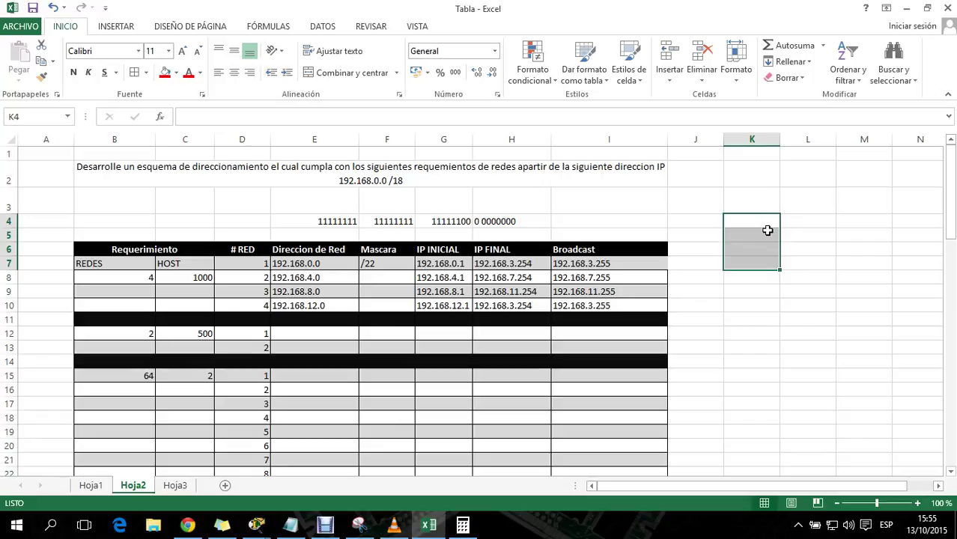
{"action": "left_click", "coordinate": [769, 217]}
{"action": "type", "text": "12"}
{"action": "left_click", "coordinate": [768, 232]}
{"action": "type", "text": "1"}
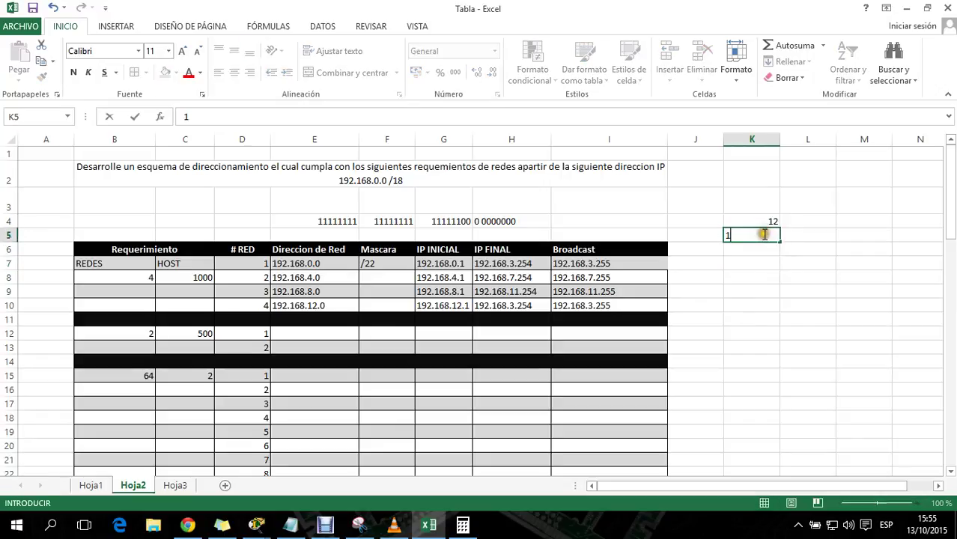
{"action": "type", "text": "3"}
{"action": "left_click", "coordinate": [763, 249]}
{"action": "type", "text": "14"}
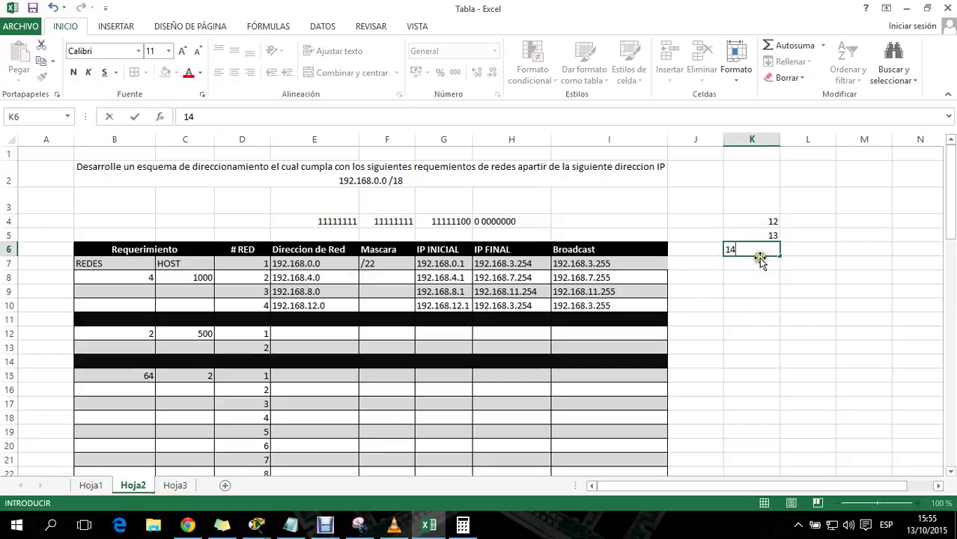
{"action": "left_click", "coordinate": [764, 262]}
{"action": "type", "text": "15"}
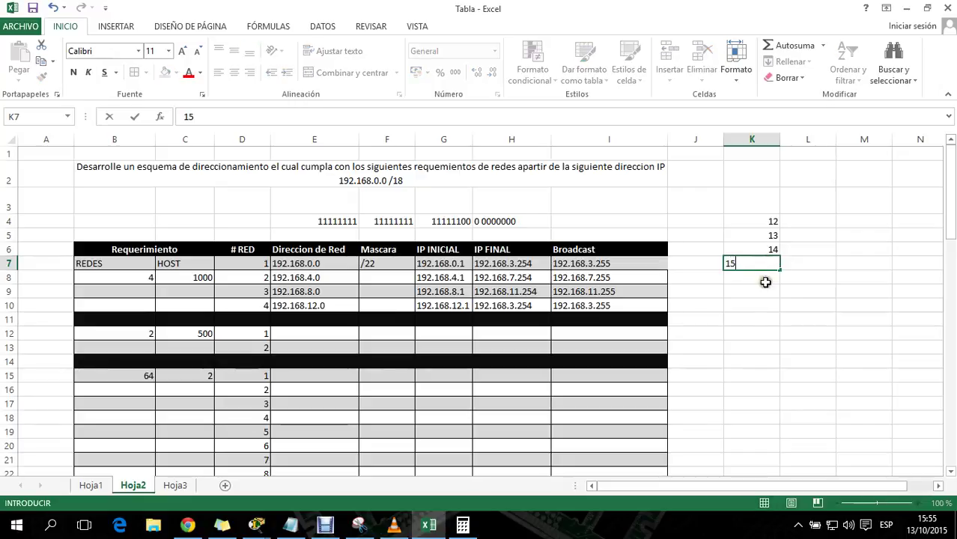
{"action": "left_click", "coordinate": [763, 283]}
Change the fourth network's final IP in H10 to 192.168.15.254 and its broadcast in I10 to 192.168.15.255
{"action": "double_click", "coordinate": [518, 305]}
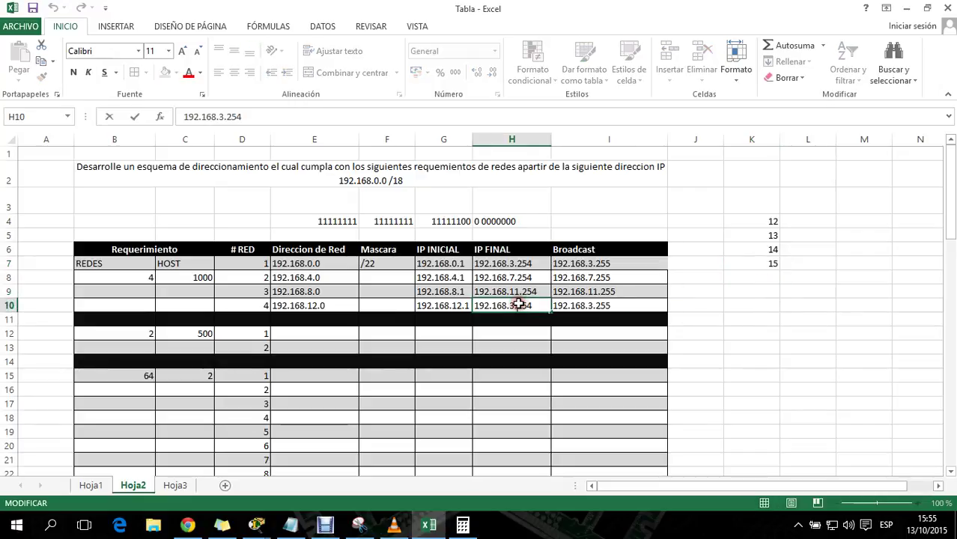
{"action": "key", "text": "BackSpace"}
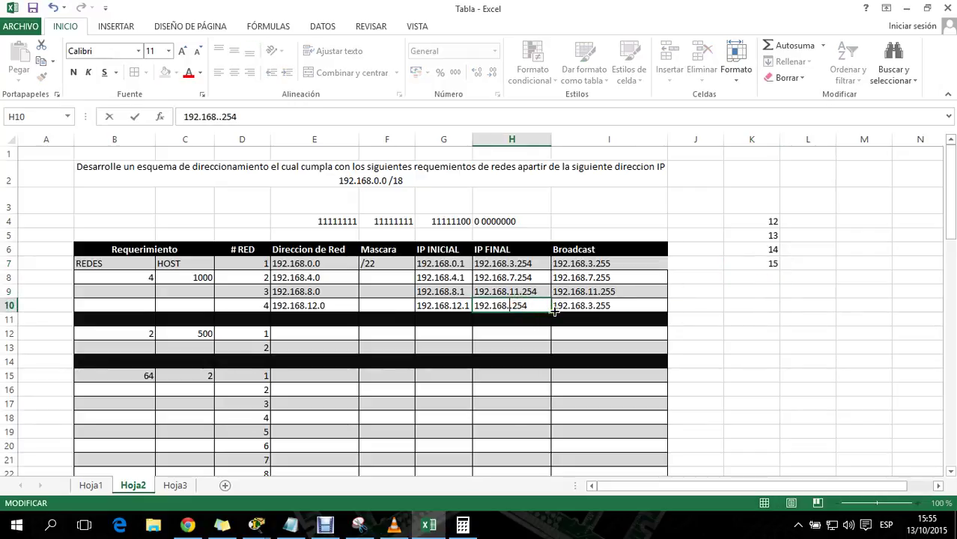
{"action": "left_click", "coordinate": [590, 306]}
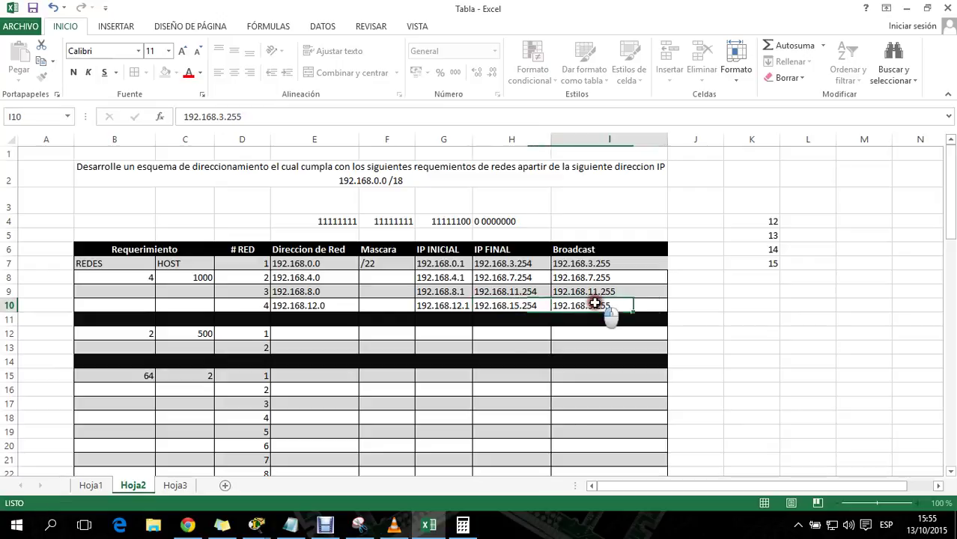
{"action": "double_click", "coordinate": [591, 306]}
{"action": "left_click", "coordinate": [594, 306]}
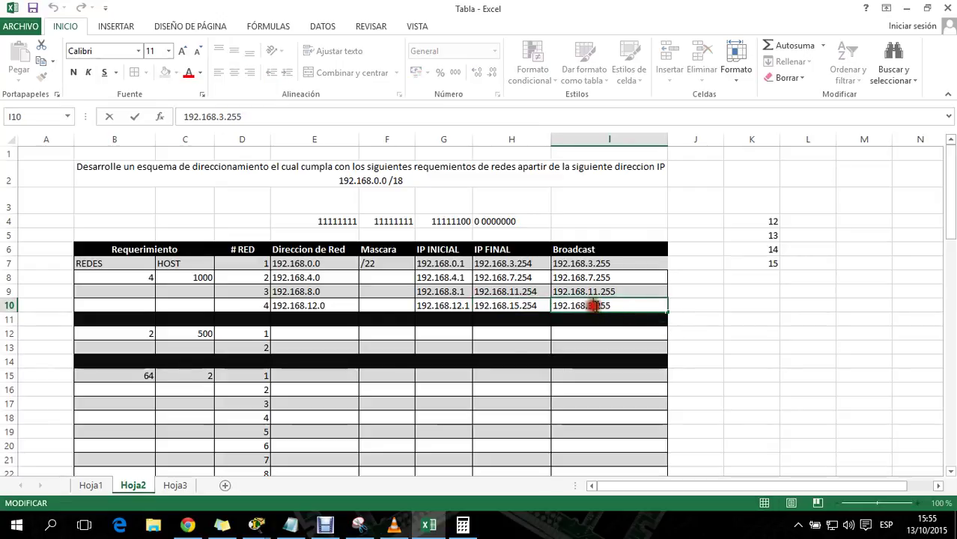
{"action": "key", "text": "BackSpace"}
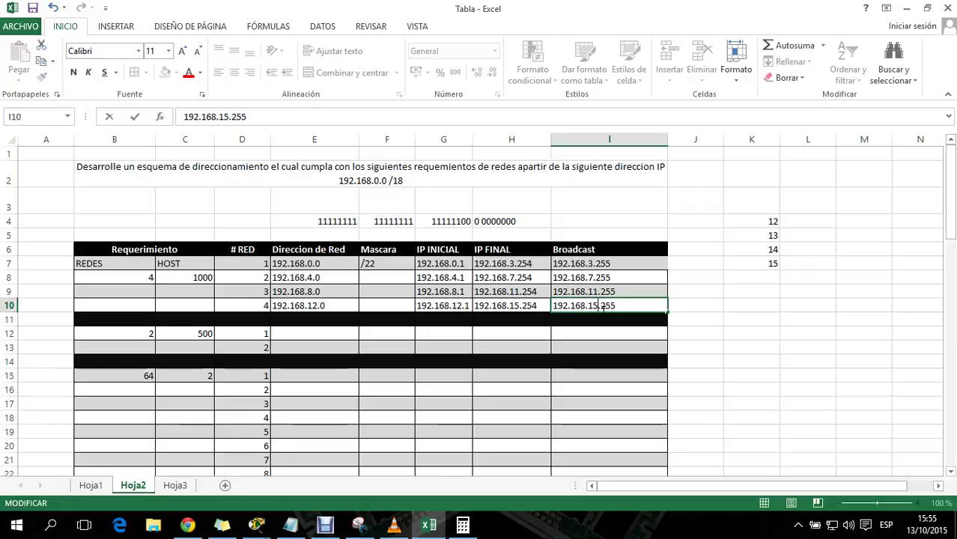
{"action": "key", "text": "Return"}
{"action": "left_click_drag", "start_coordinate": [442, 263], "coordinate": [507, 307]}
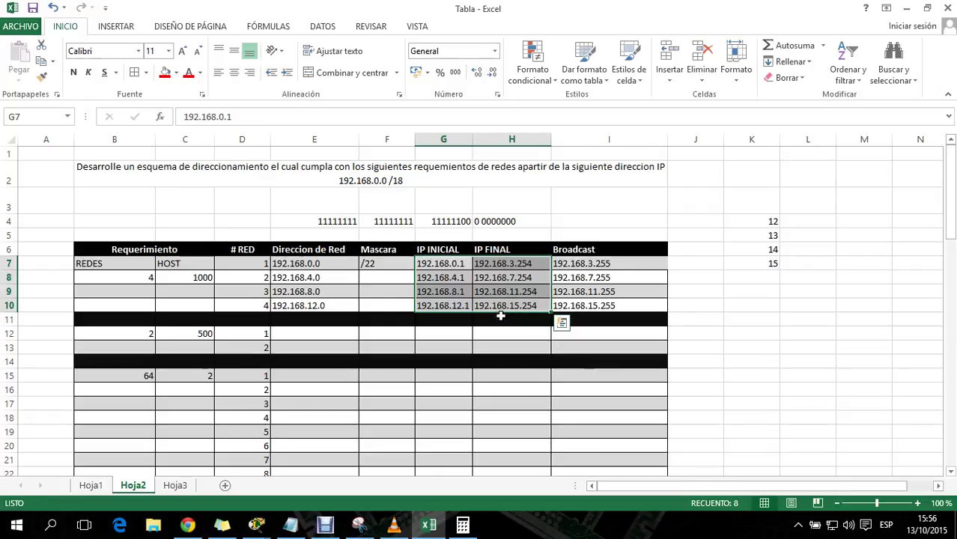
{"action": "left_click_drag", "start_coordinate": [247, 139], "coordinate": [249, 139]}
{"action": "left_click", "coordinate": [636, 137]}
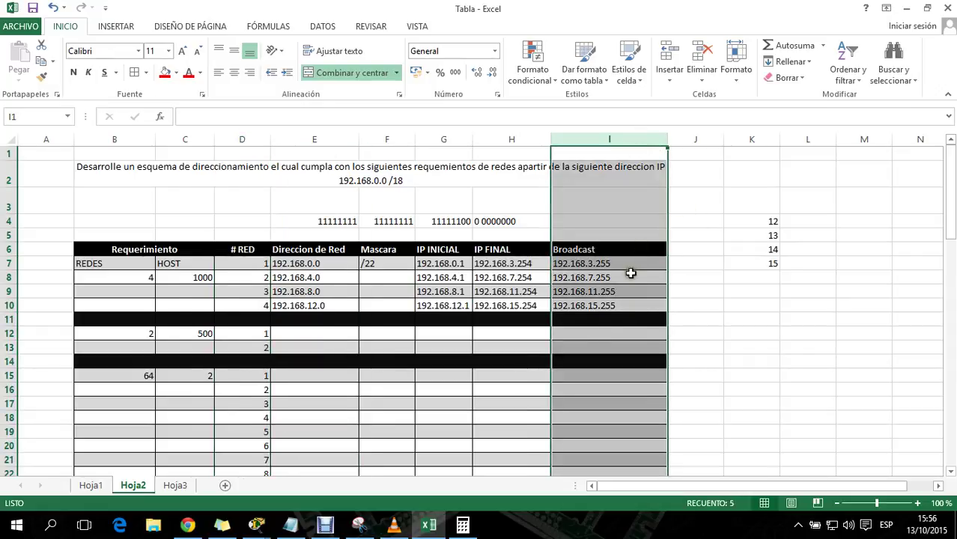
{"action": "left_click", "coordinate": [599, 305]}
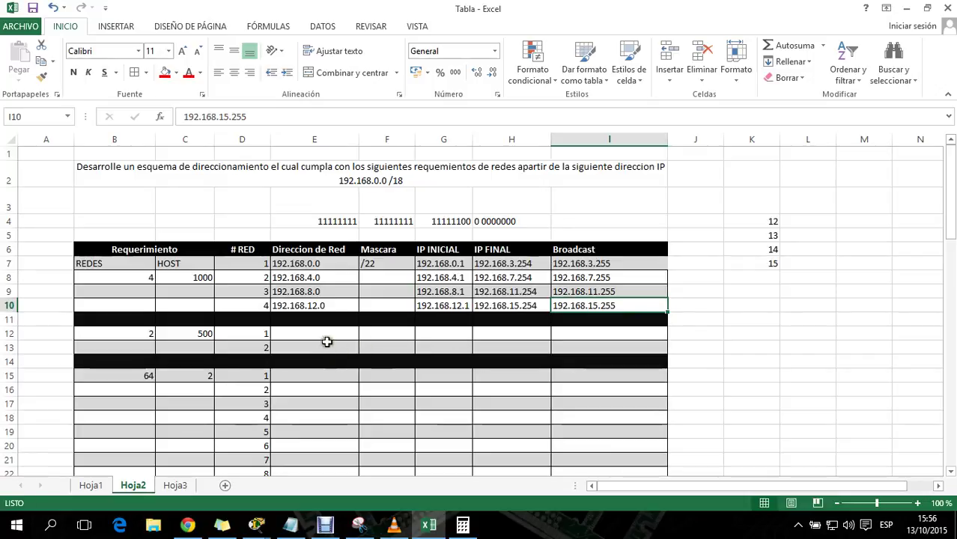
Copy the network address in E10 as a value into E12 and change it to 192.168.16.0 for the first 500-host network
{"action": "left_click", "coordinate": [321, 310]}
{"action": "key", "text": "ctrl+c"}
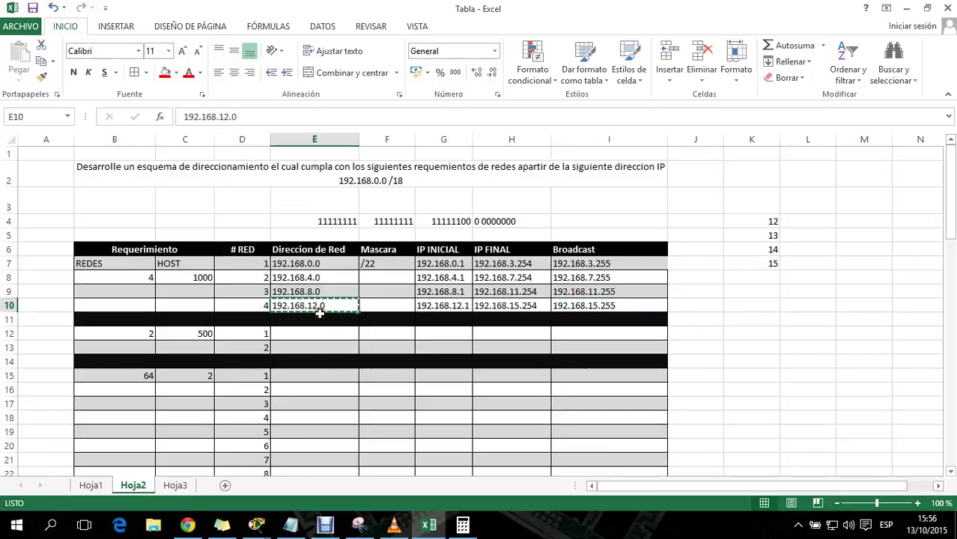
{"action": "left_click", "coordinate": [317, 334]}
{"action": "right_click", "coordinate": [317, 335]}
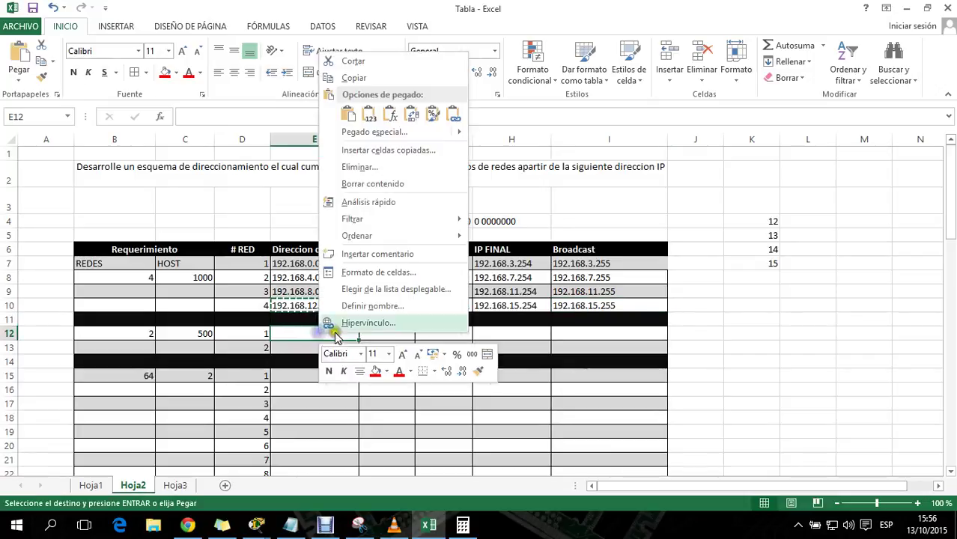
{"action": "left_click", "coordinate": [370, 117]}
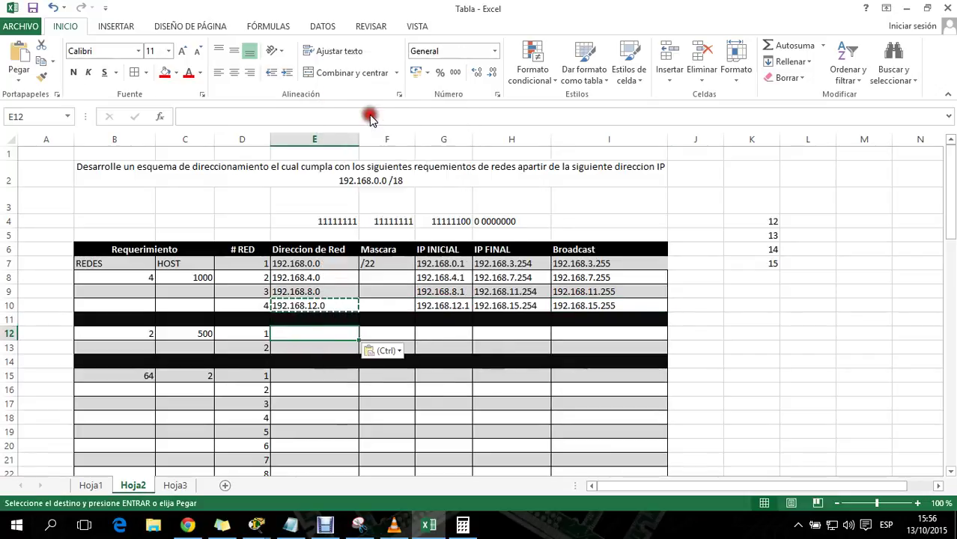
{"action": "double_click", "coordinate": [318, 333]}
{"action": "key", "text": "BackSpace"}
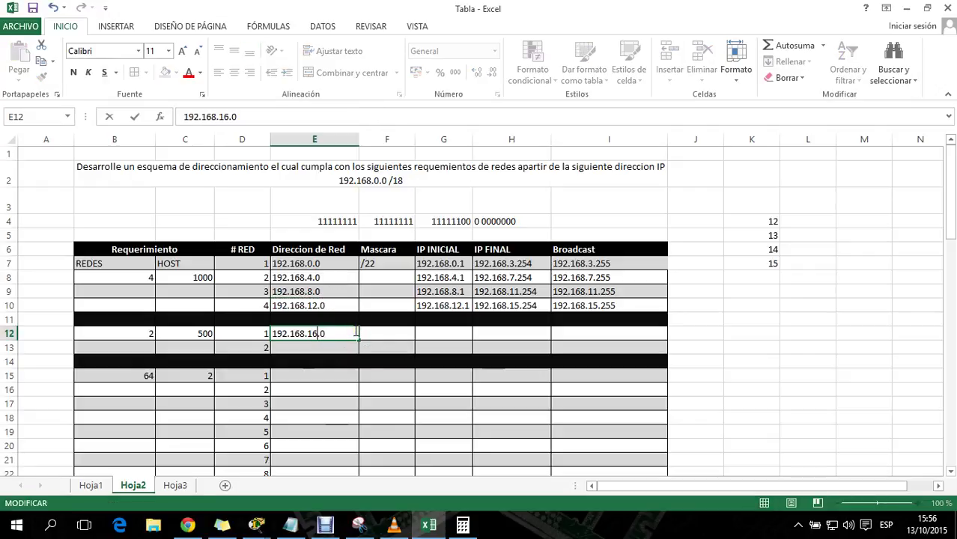
{"action": "left_click", "coordinate": [342, 351]}
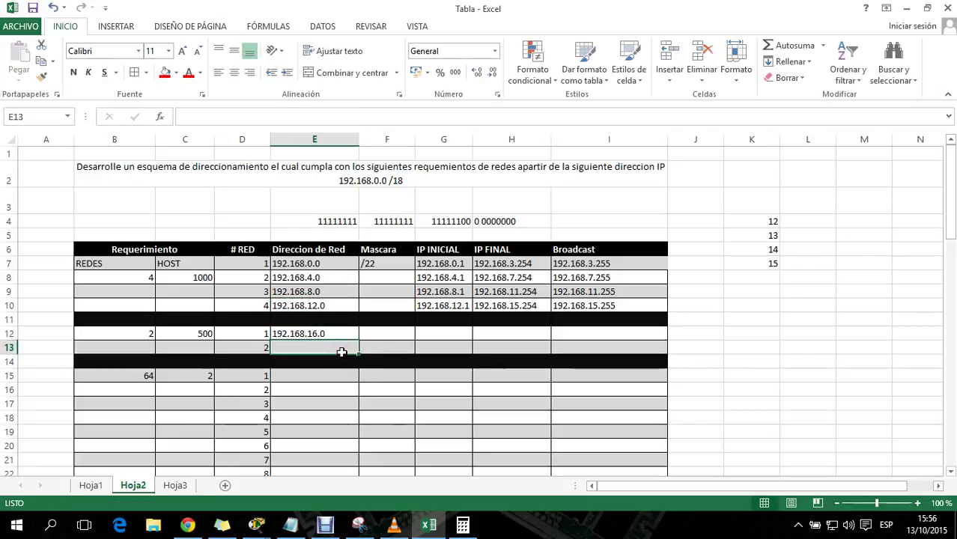
Change the binary mask's third octet in G4 to 11111110 and clear the helper values in K4:K7
{"action": "double_click", "coordinate": [462, 219]}
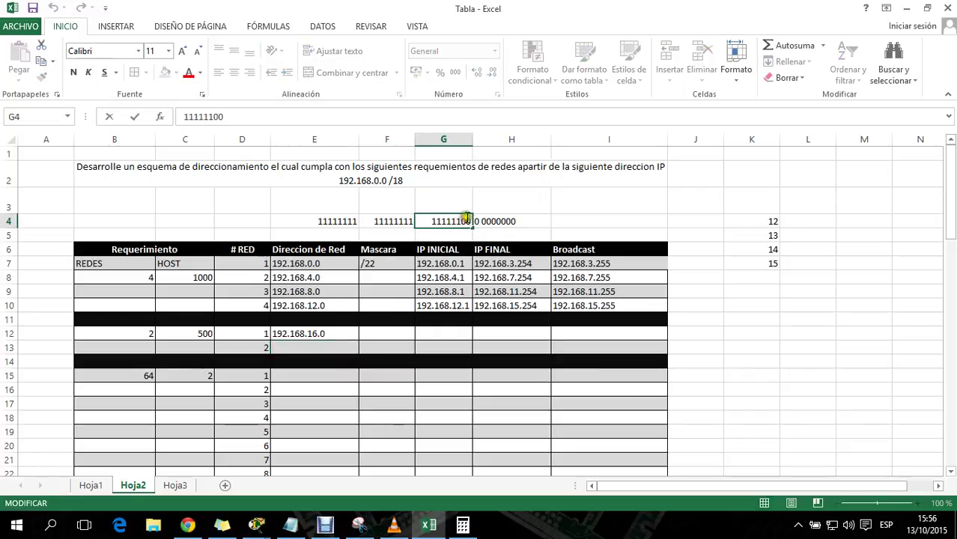
{"action": "key", "text": "BackSpace"}
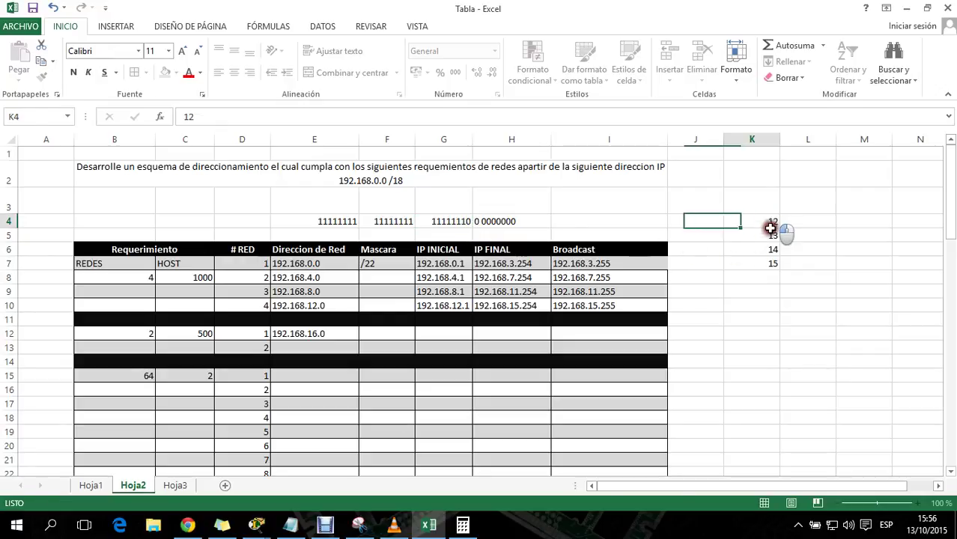
{"action": "left_click_drag", "start_coordinate": [771, 225], "coordinate": [771, 256]}
{"action": "key", "text": "Delete"}
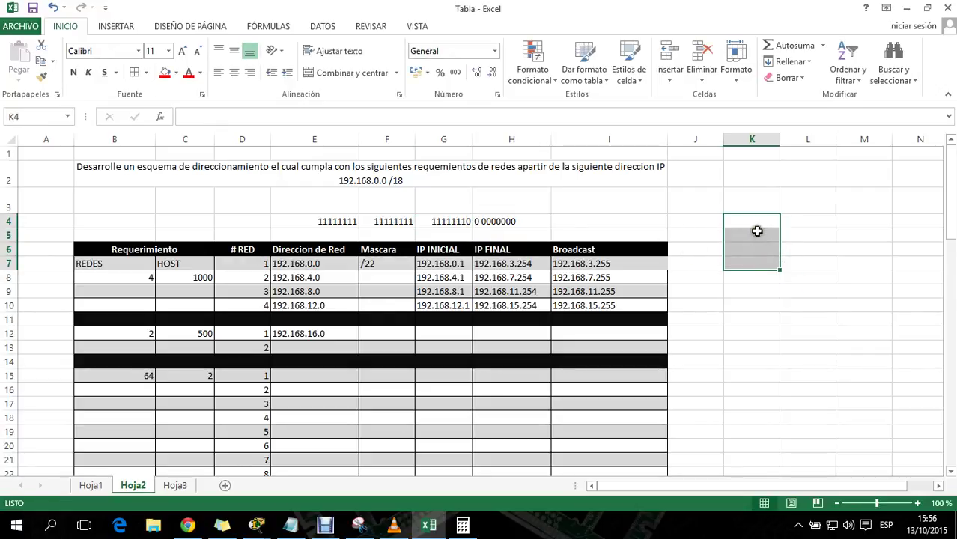
{"action": "left_click", "coordinate": [756, 221]}
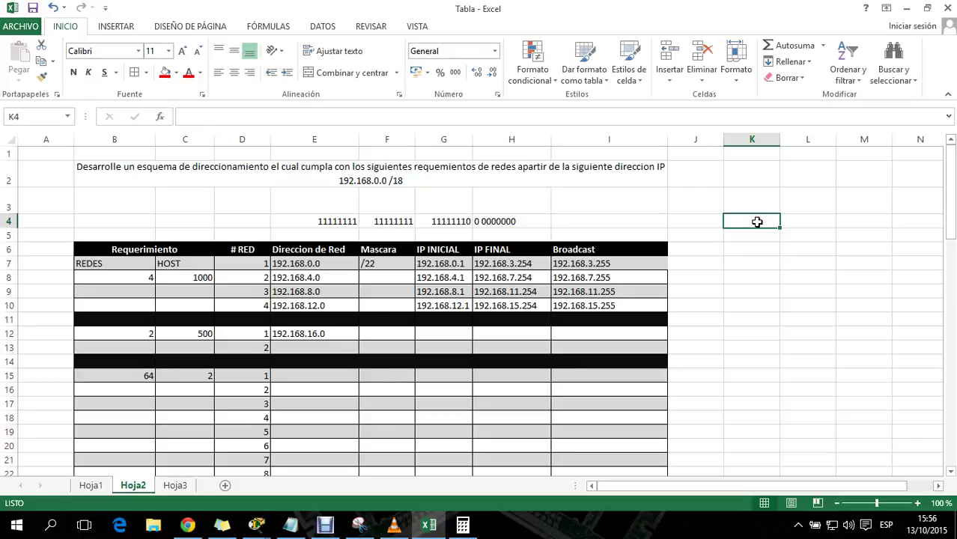
Enter the first 500-host network's third-octet values 16 and 17 in the helper cells K4 and K5
{"action": "type", "text": "16"}
{"action": "key", "text": "Return"}
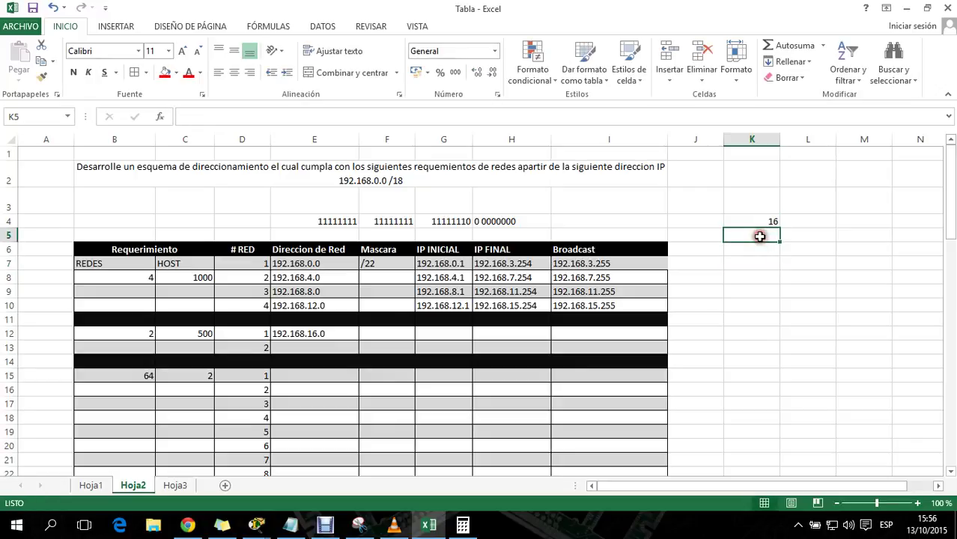
{"action": "type", "text": "17"}
{"action": "left_click", "coordinate": [737, 274]}
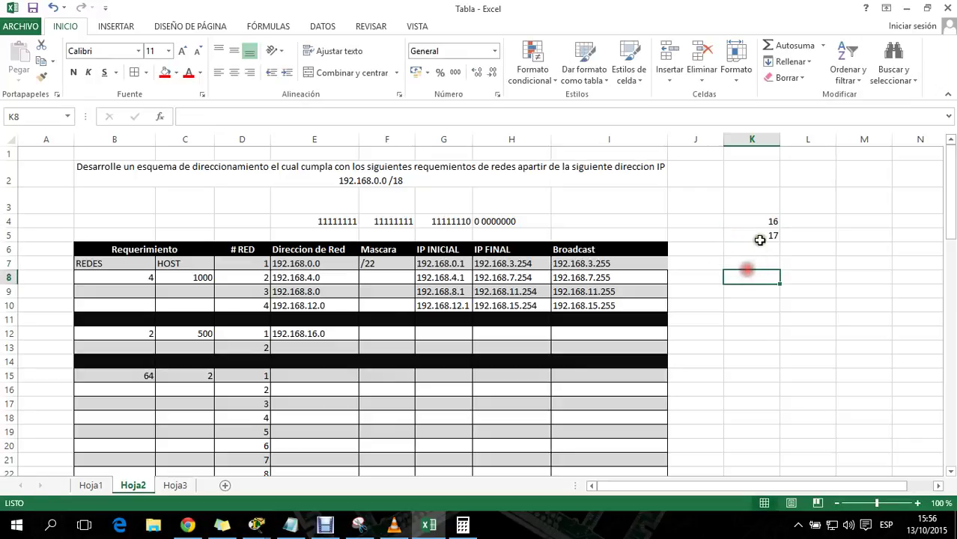
Copy the fourth network's addresses in G10:I10 to G12:I12 and change the initial IP in G12 to 192.168.16.1
{"action": "left_click", "coordinate": [451, 307]}
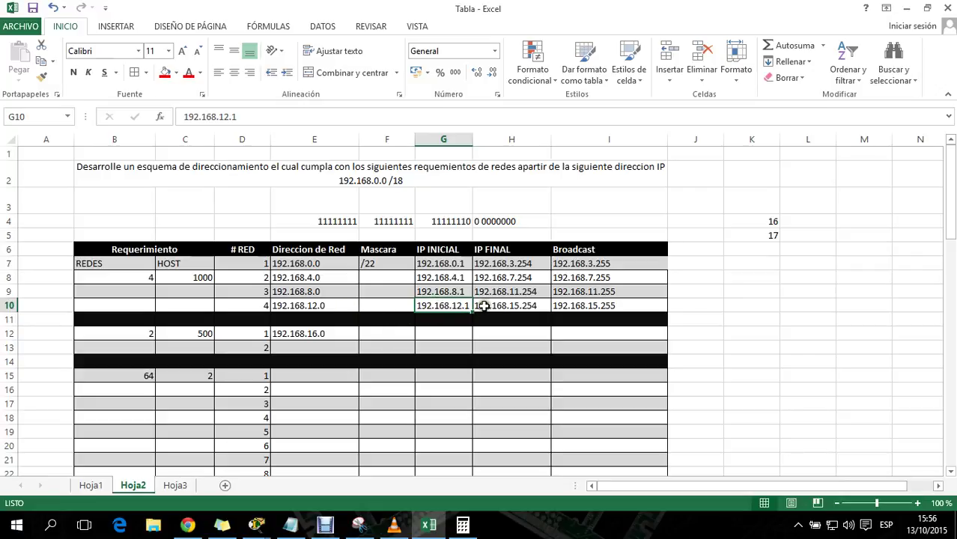
{"action": "left_click_drag", "start_coordinate": [445, 306], "coordinate": [580, 299]}
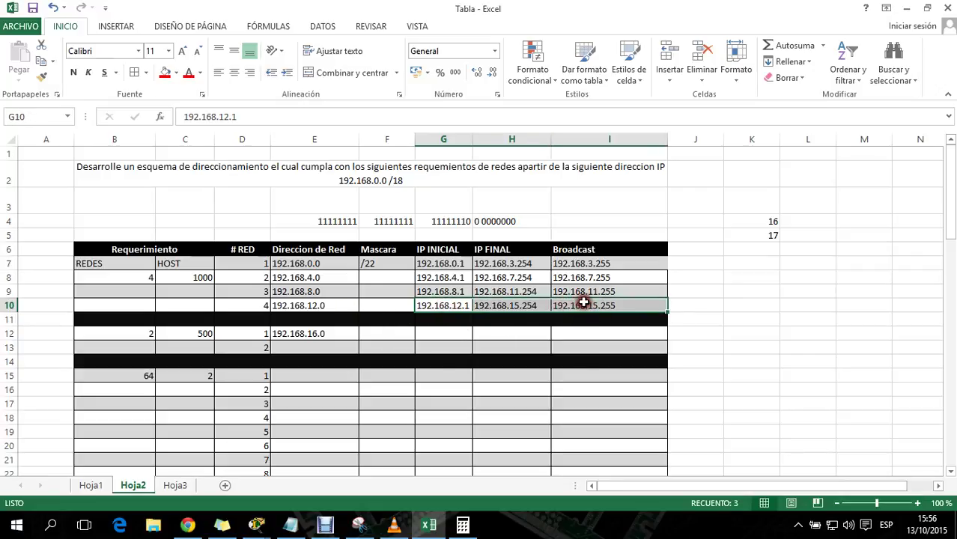
{"action": "key", "text": "ctrl+c"}
{"action": "left_click", "coordinate": [455, 335]}
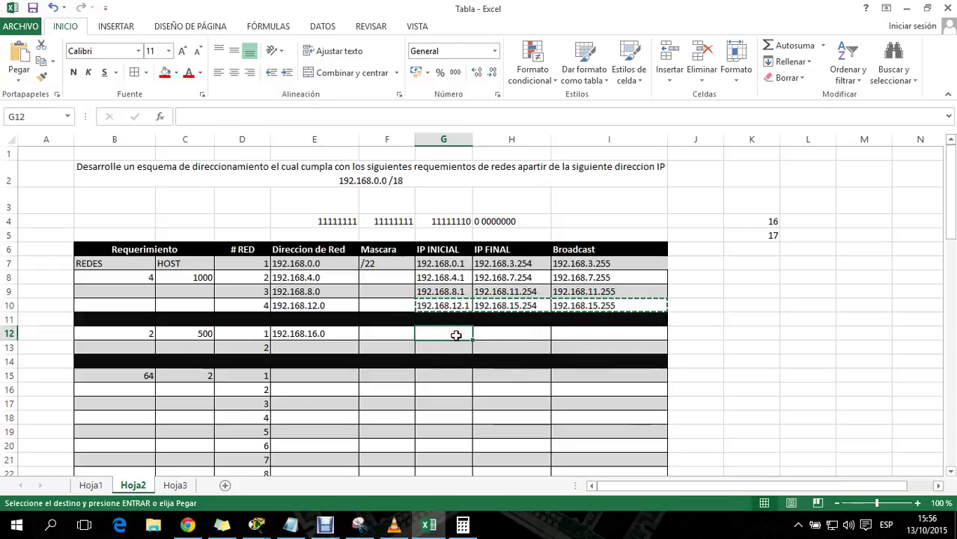
{"action": "key", "text": "ctrl+v"}
{"action": "double_click", "coordinate": [455, 334]}
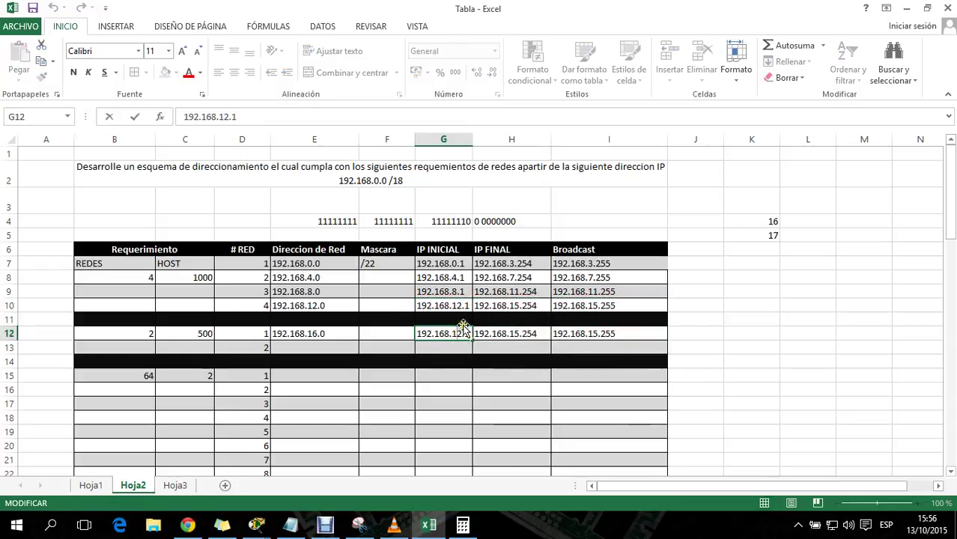
{"action": "key", "text": "BackSpace"}
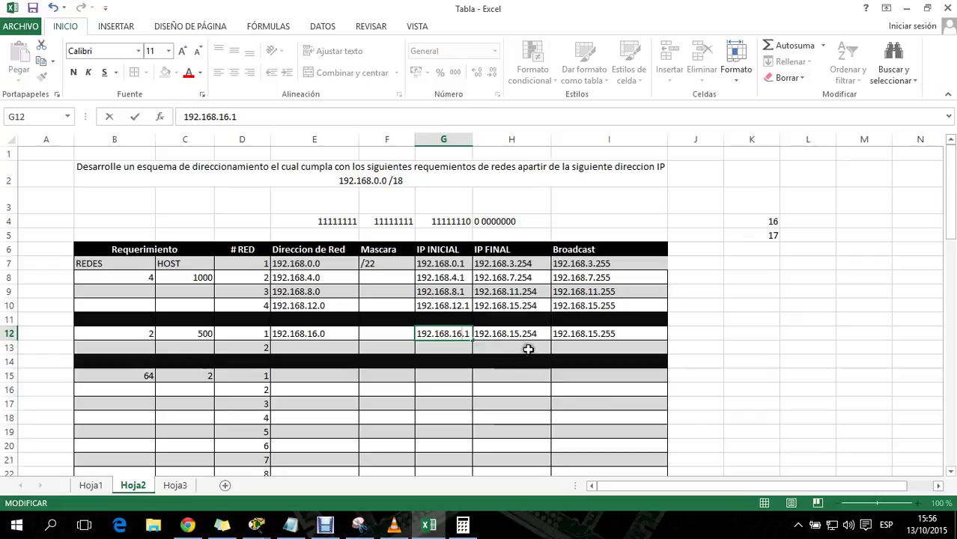
Change the first 500-host network's final IP in H12 to 192.168.17.254 and its broadcast in I12 to 192.168.17.255
{"action": "left_click", "coordinate": [513, 330]}
{"action": "double_click", "coordinate": [517, 333]}
{"action": "key", "text": "BackSpace"}
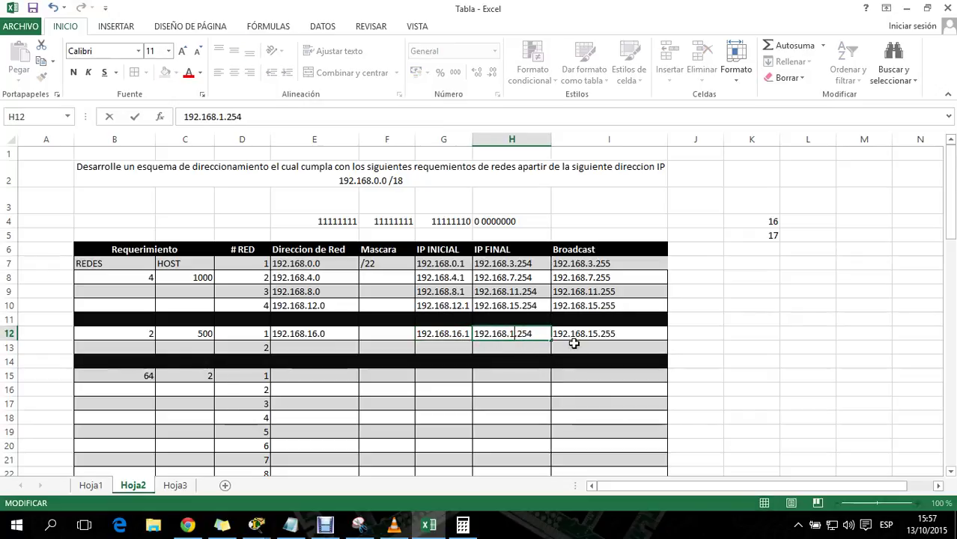
{"action": "type", "text": "7"}
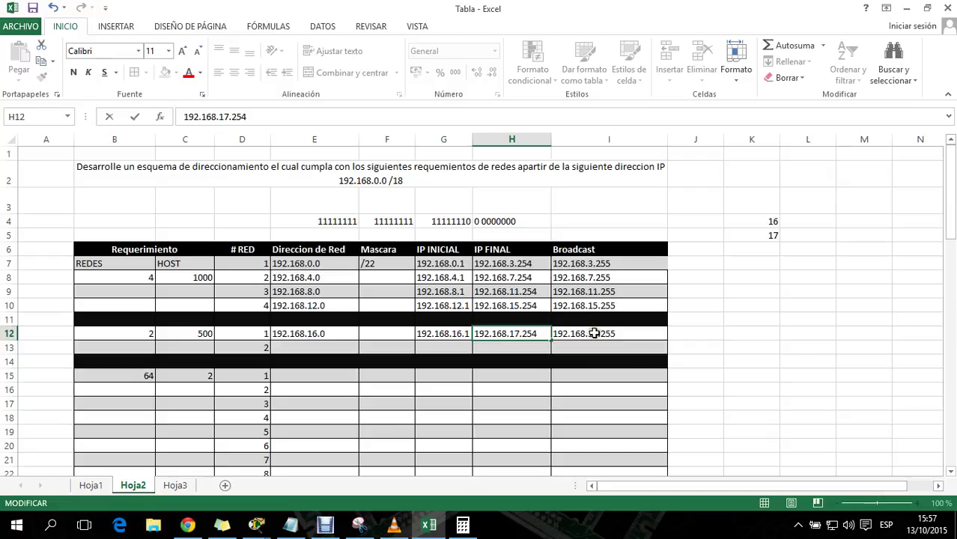
{"action": "left_click", "coordinate": [594, 333]}
{"action": "double_click", "coordinate": [593, 333]}
{"action": "key", "text": "BackSpace"}
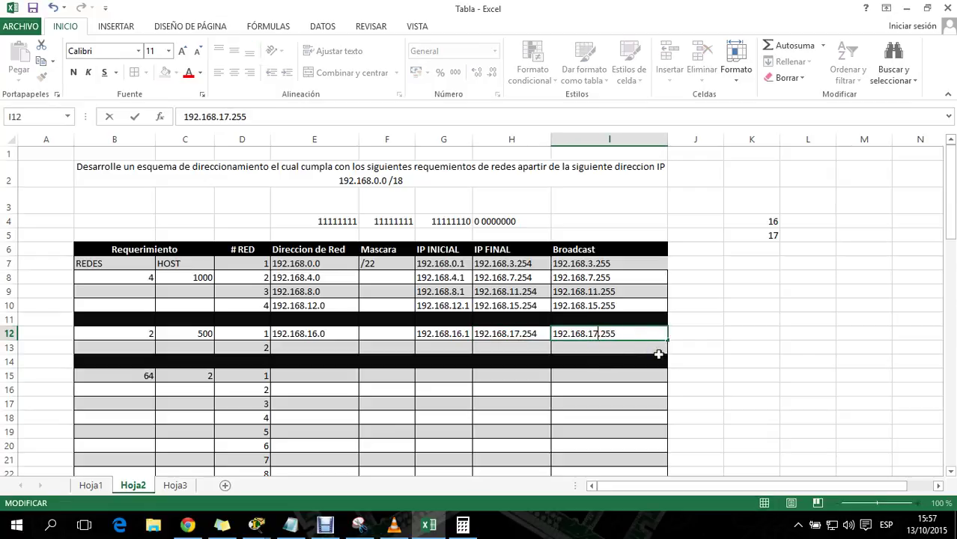
{"action": "left_click", "coordinate": [637, 371]}
{"action": "left_click", "coordinate": [621, 334]}
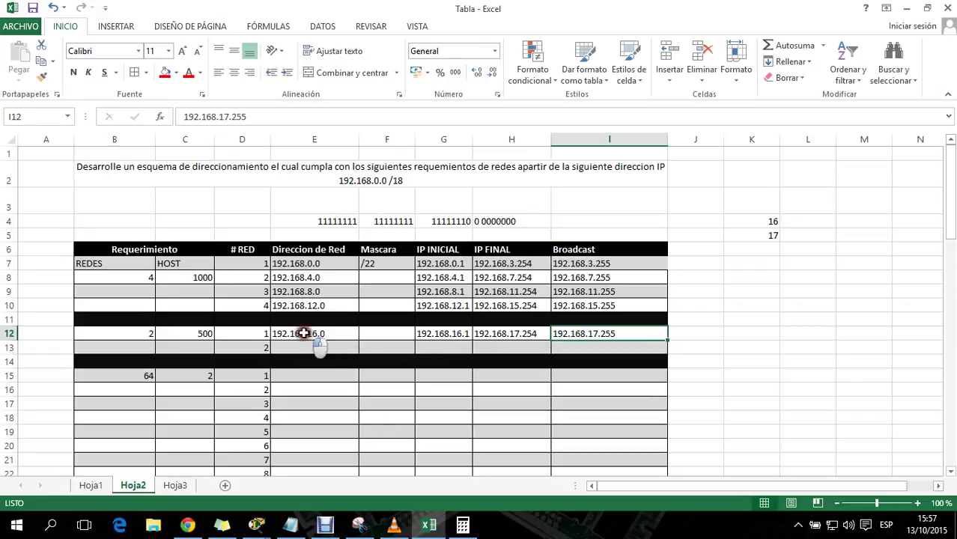
Copy E12:I12 as values into row 13 and change the second 500-host network's address in E13 to 192.168.18.0
{"action": "left_click_drag", "start_coordinate": [313, 334], "coordinate": [594, 335]}
{"action": "key", "text": "ctrl+c"}
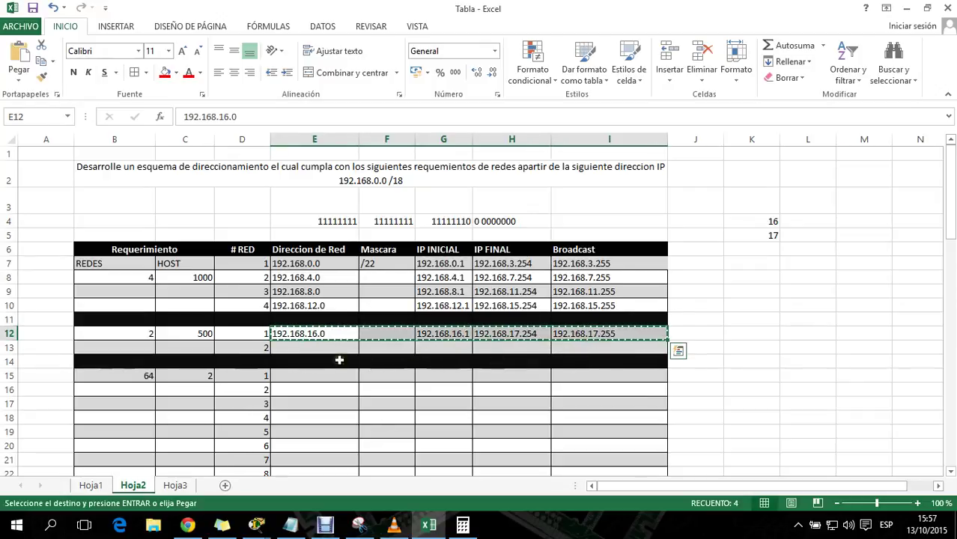
{"action": "left_click", "coordinate": [314, 348]}
{"action": "right_click", "coordinate": [308, 350]}
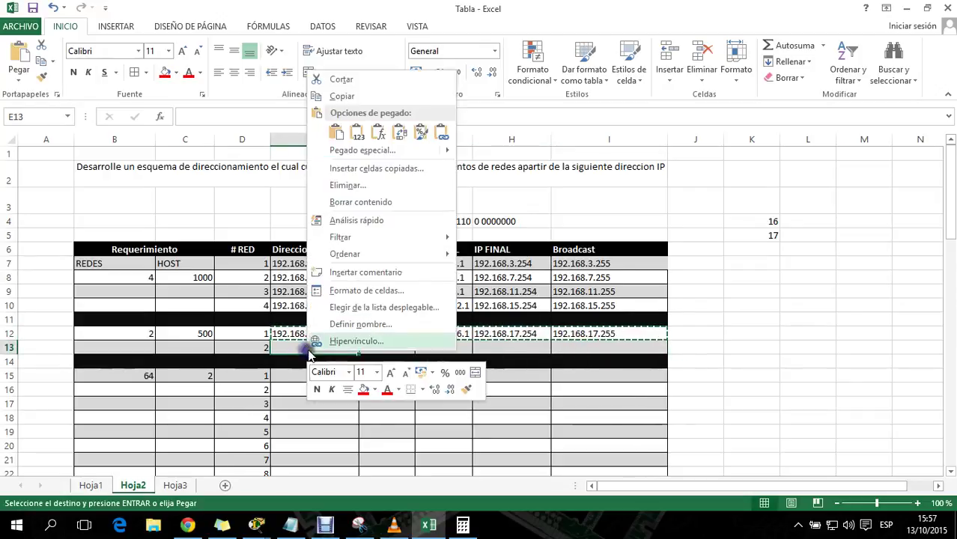
{"action": "left_click", "coordinate": [358, 132]}
{"action": "double_click", "coordinate": [309, 347]}
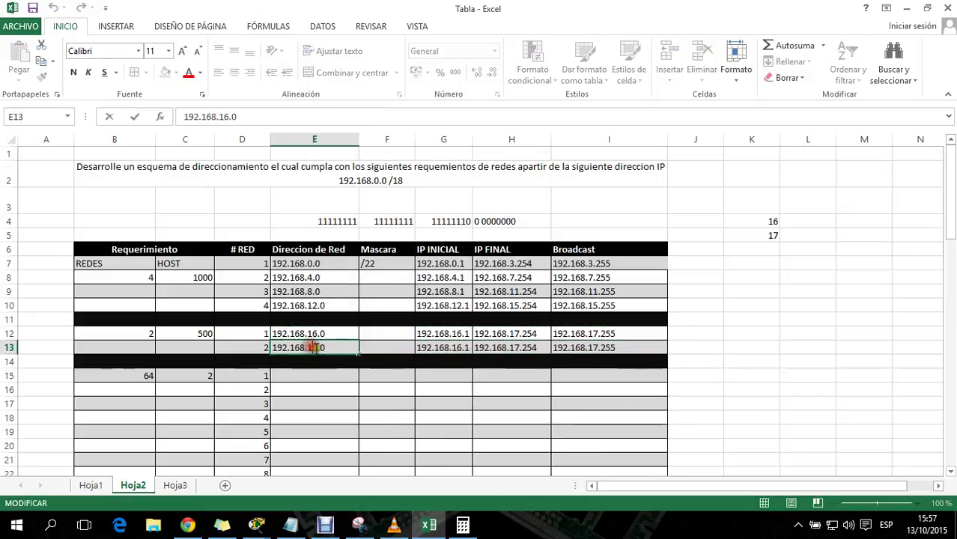
{"action": "key", "text": "BackSpace"}
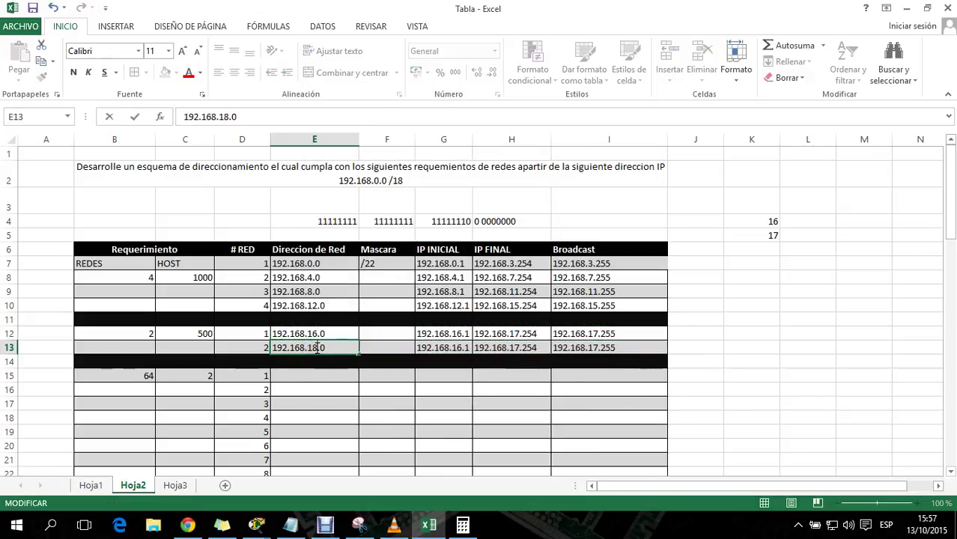
{"action": "type", "text": "8"}
{"action": "left_click", "coordinate": [329, 347]}
{"action": "left_click", "coordinate": [341, 388]}
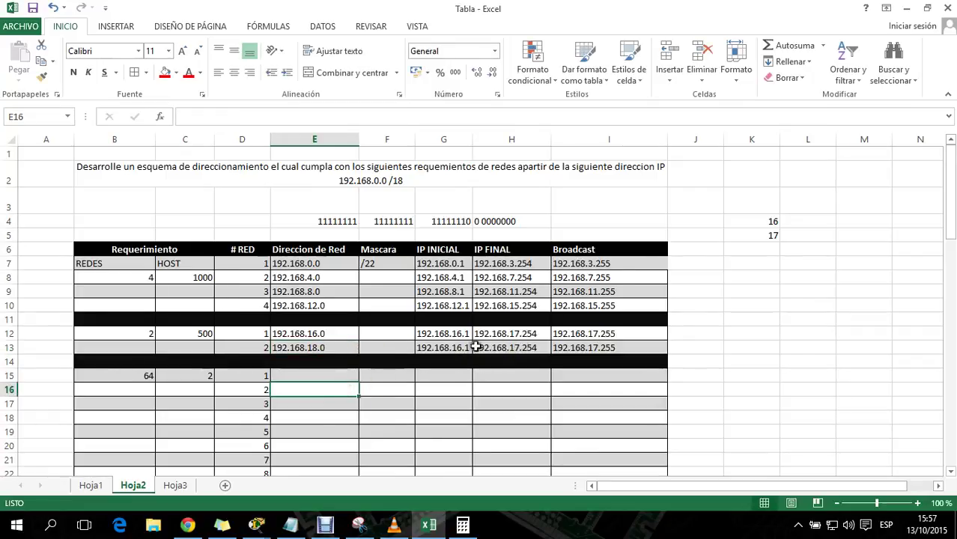
Change the second 500-host network's initial IP in G13 to 192.168.18.1 and its final IP in H13 to 192.168.19.254
{"action": "double_click", "coordinate": [460, 347]}
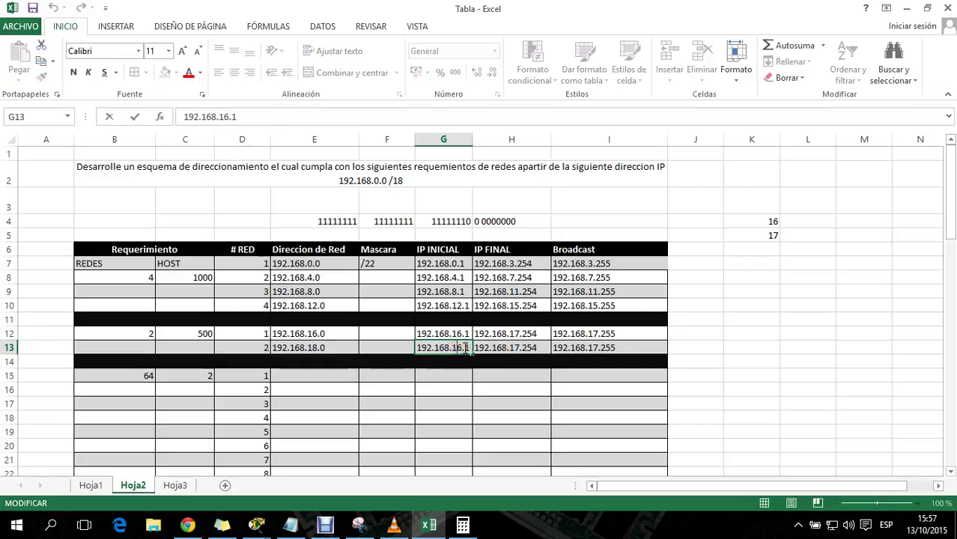
{"action": "key", "text": "BackSpace"}
{"action": "double_click", "coordinate": [516, 346]}
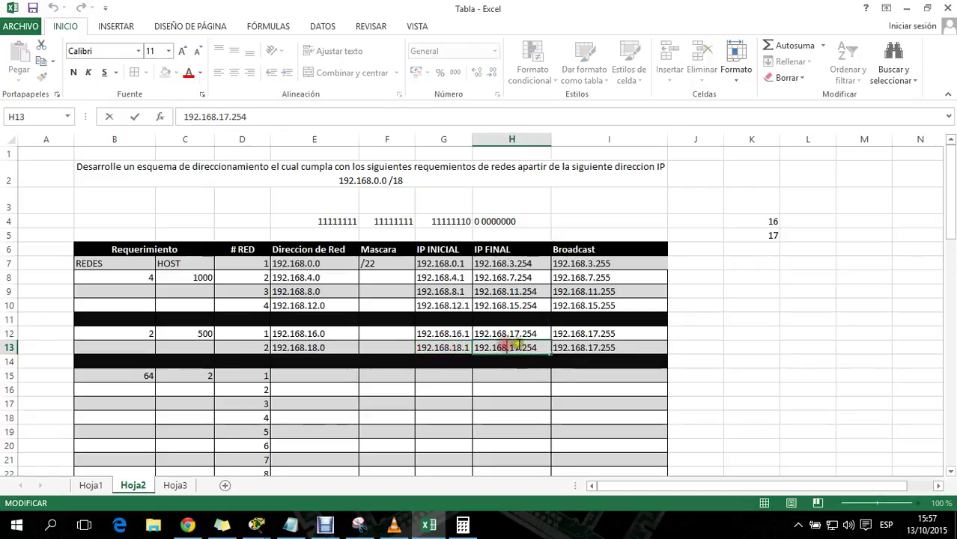
{"action": "key", "text": "BackSpace"}
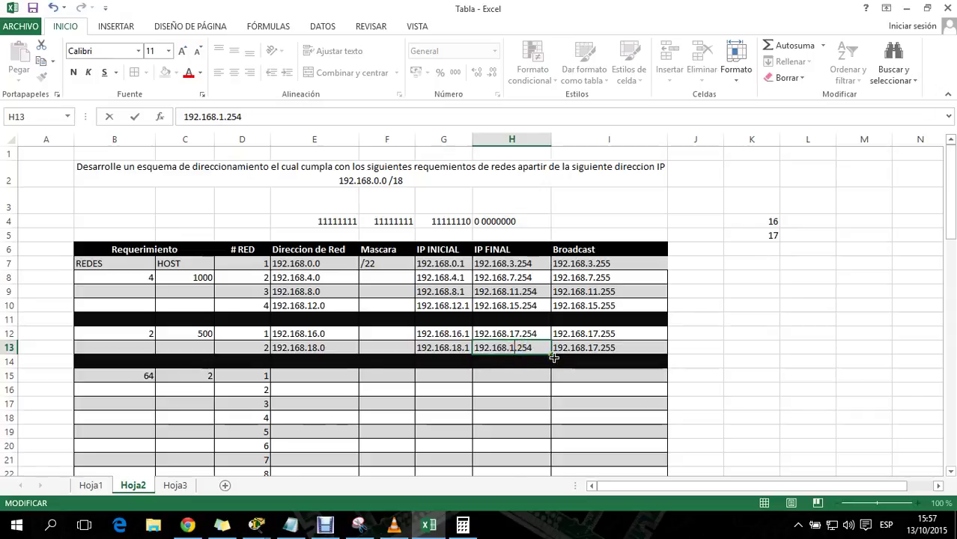
{"action": "type", "text": "10"}
{"action": "key", "text": "BackSpace"}
{"action": "key", "text": "BackSpace"}
Change the second 500-host network's broadcast address in I13 to 192.168.19.255
{"action": "double_click", "coordinate": [591, 348]}
{"action": "key", "text": "BackSpace"}
{"action": "type", "text": "9"}
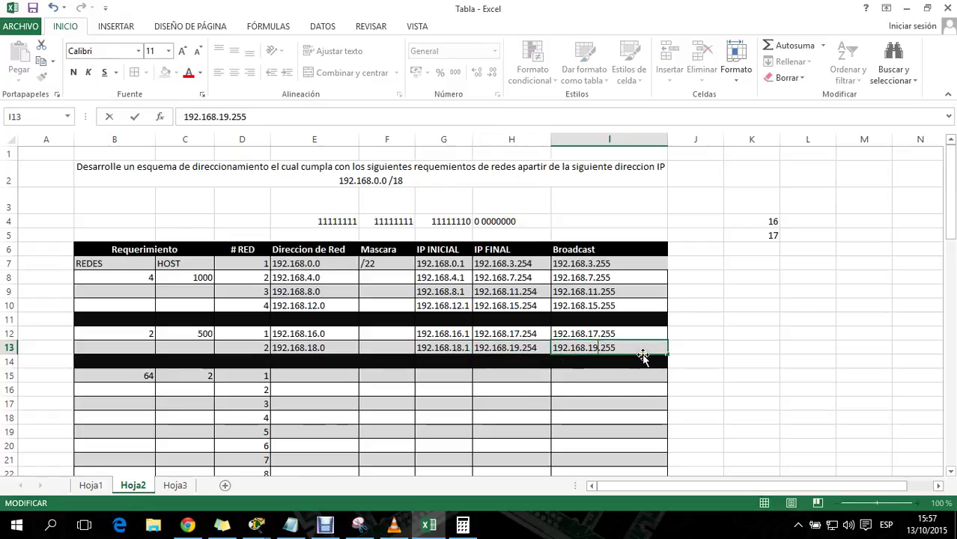
{"action": "left_click", "coordinate": [615, 401]}
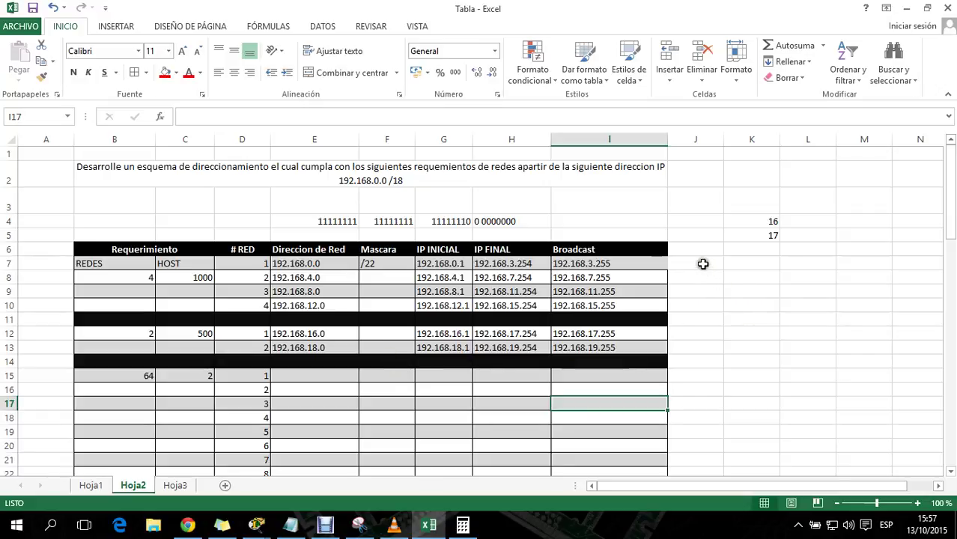
{"action": "left_click_drag", "start_coordinate": [700, 252], "coordinate": [697, 301]}
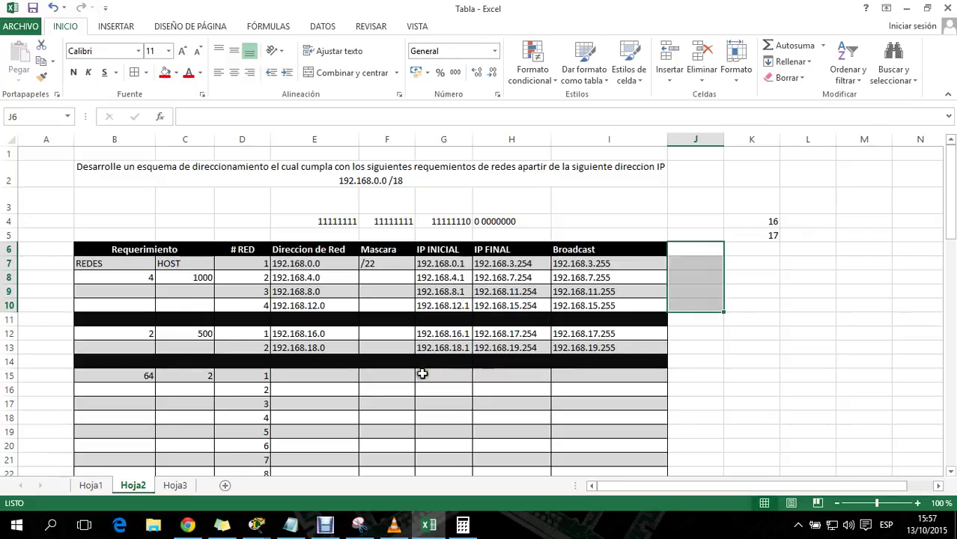
{"action": "left_click", "coordinate": [144, 378]}
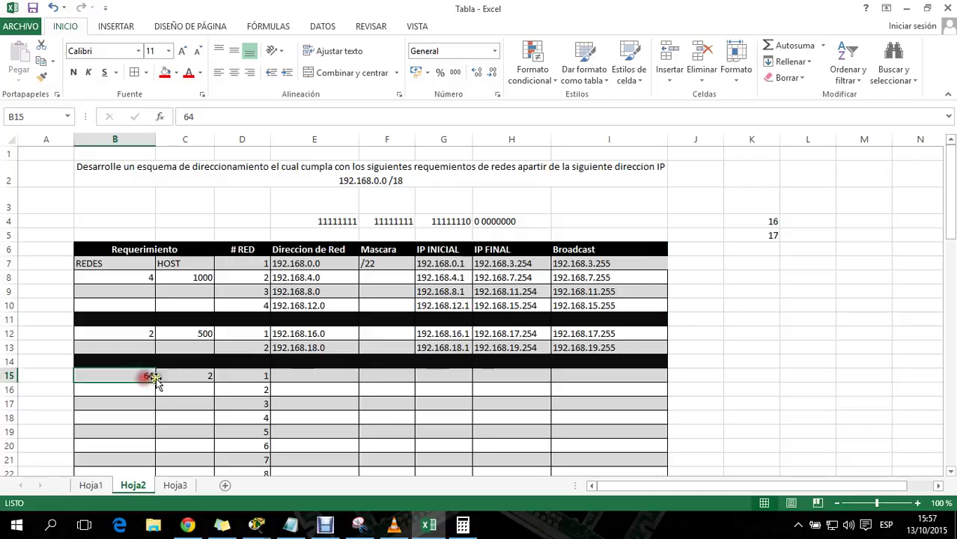
{"action": "left_click", "coordinate": [193, 375]}
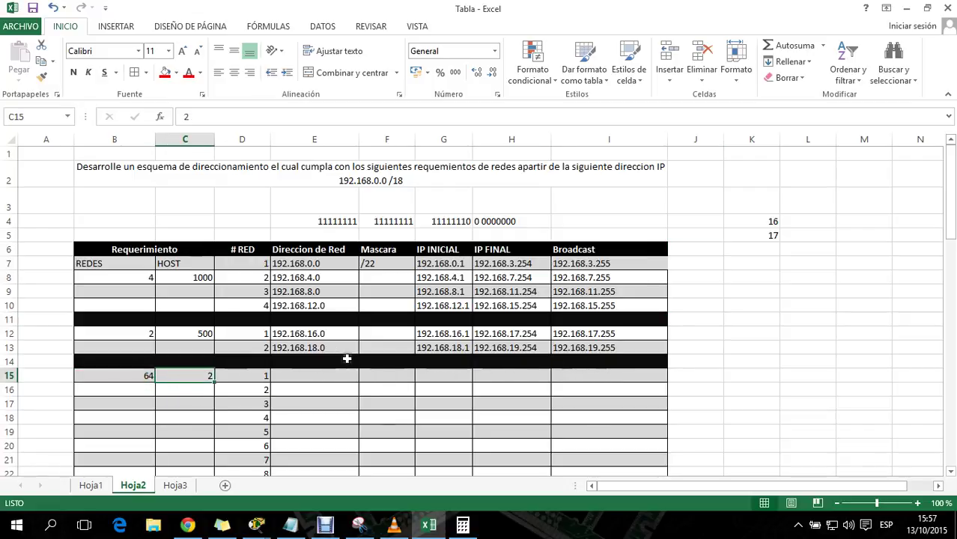
Copy the network address in E13 into E15 and change it to 192.168.20.0 for the first 2-host network
{"action": "left_click", "coordinate": [314, 347]}
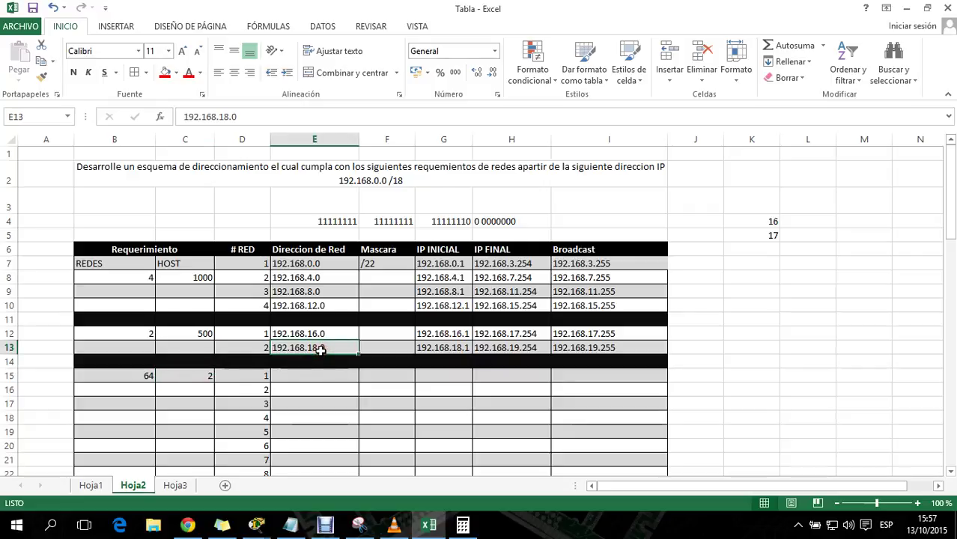
{"action": "key", "text": "ctrl+c"}
{"action": "left_click", "coordinate": [307, 376]}
{"action": "key", "text": "ctrl+v"}
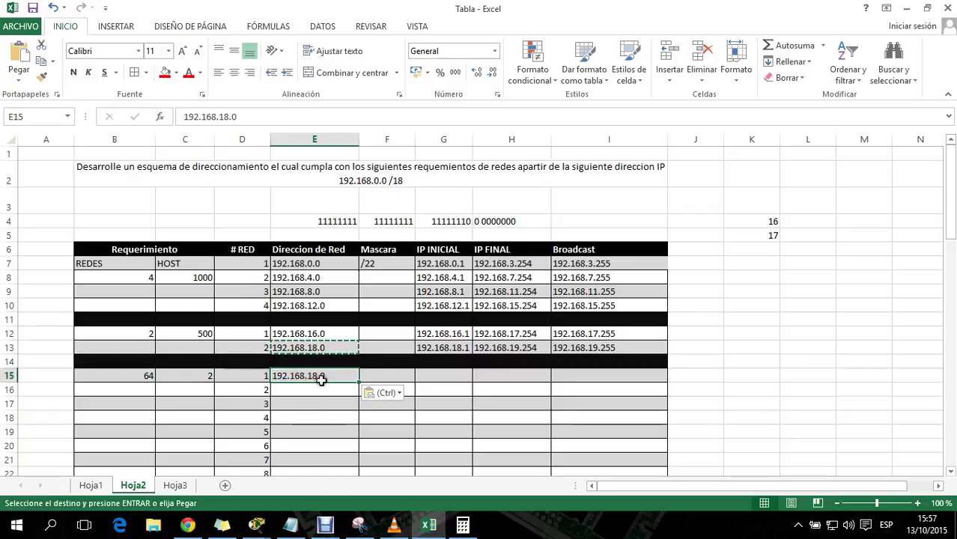
{"action": "double_click", "coordinate": [316, 375]}
{"action": "key", "text": "BackSpace"}
{"action": "key", "text": "BackSpace"}
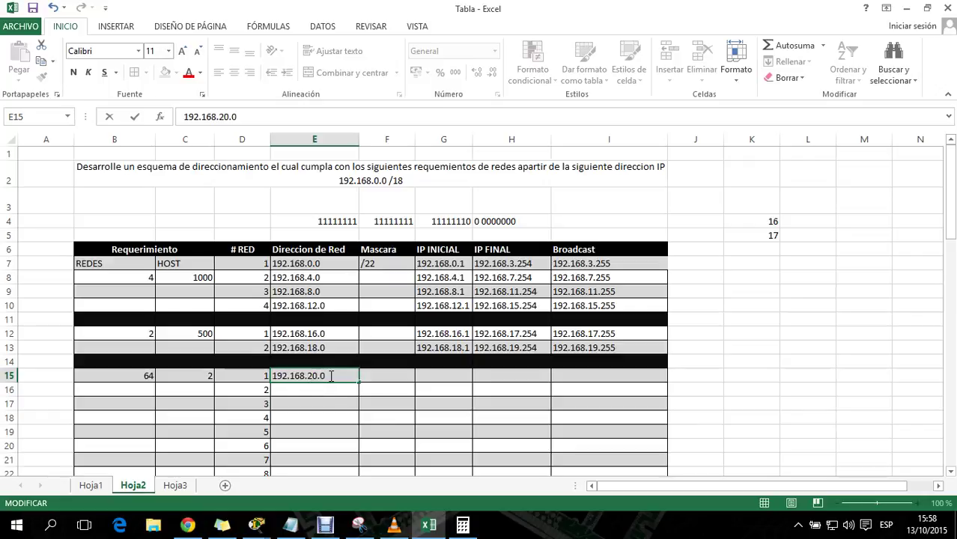
{"action": "type", "text": "20"}
{"action": "key", "text": "Return"}
{"action": "left_click", "coordinate": [331, 375]}
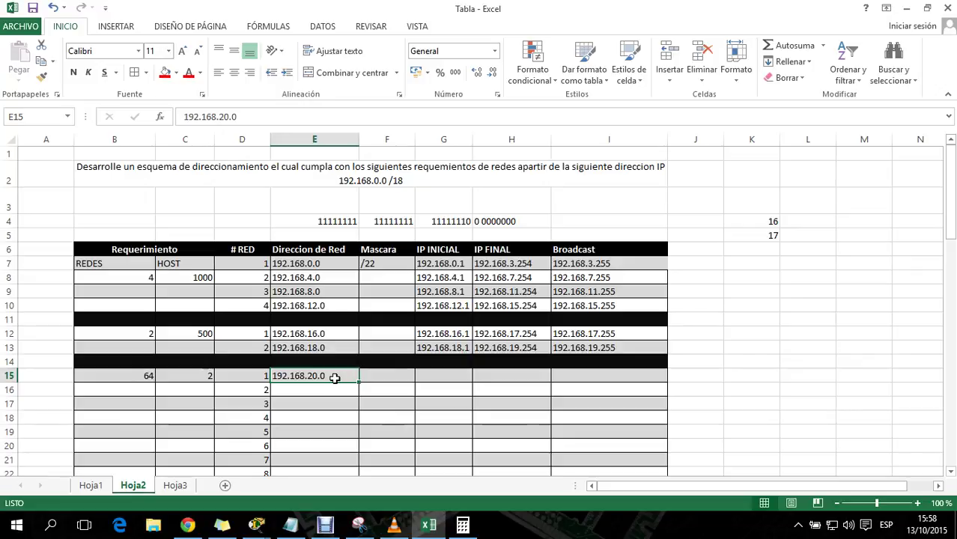
Change the binary mask's fourth octet in H4 to 11111100 for the 2-host networks
{"action": "left_click_drag", "start_coordinate": [617, 234], "coordinate": [130, 334]}
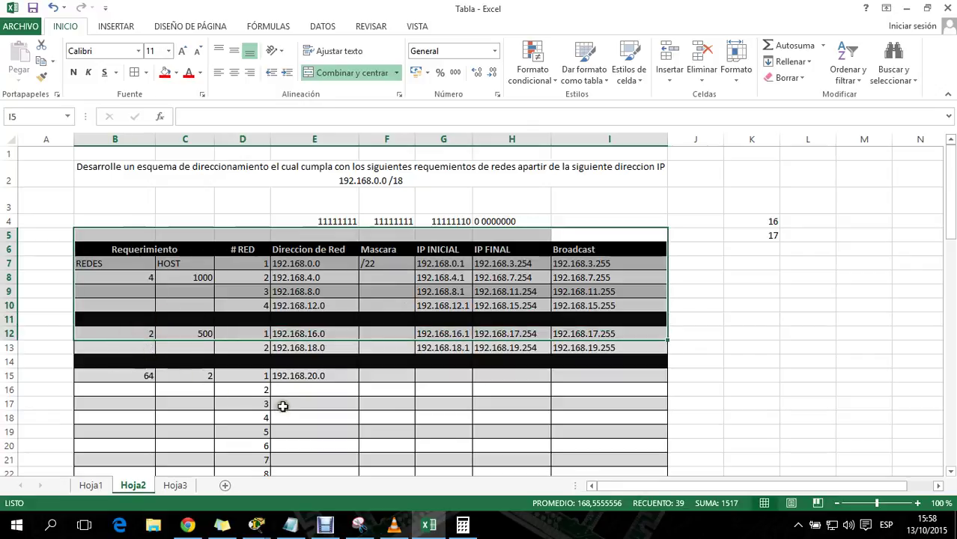
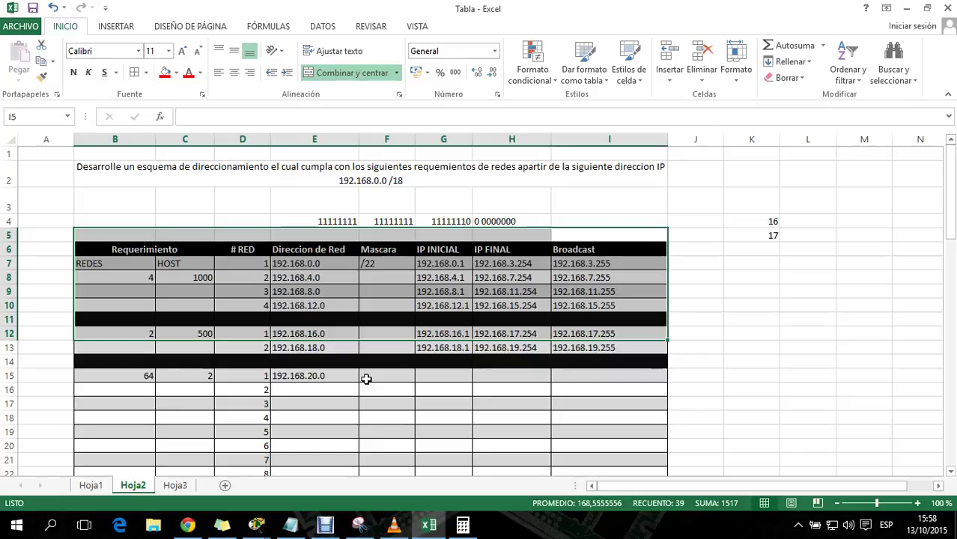
{"action": "left_click", "coordinate": [366, 380]}
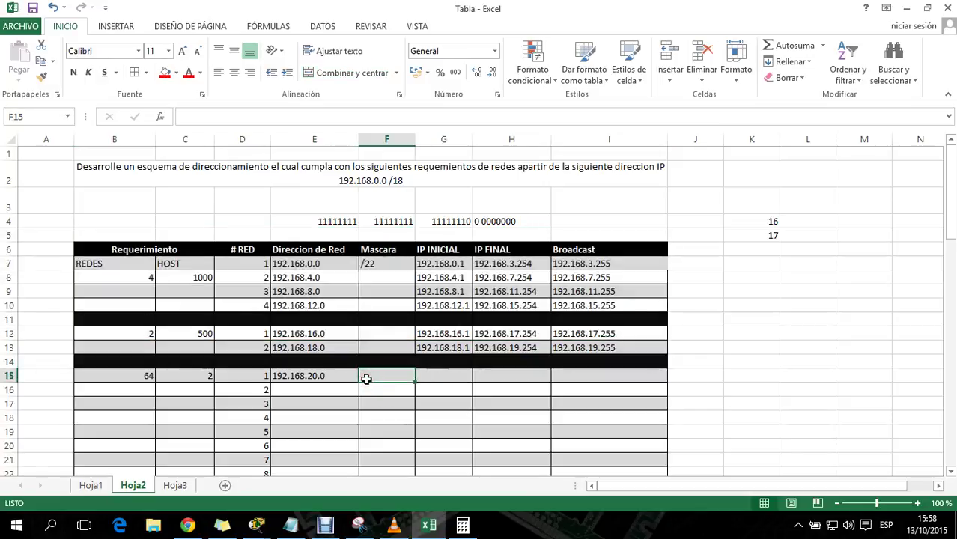
{"action": "left_click", "coordinate": [500, 223]}
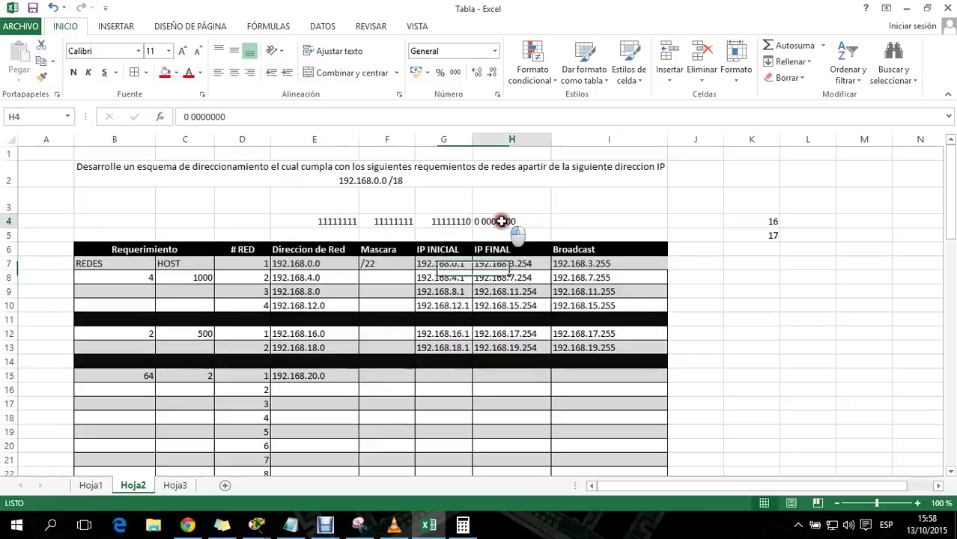
{"action": "double_click", "coordinate": [501, 221]}
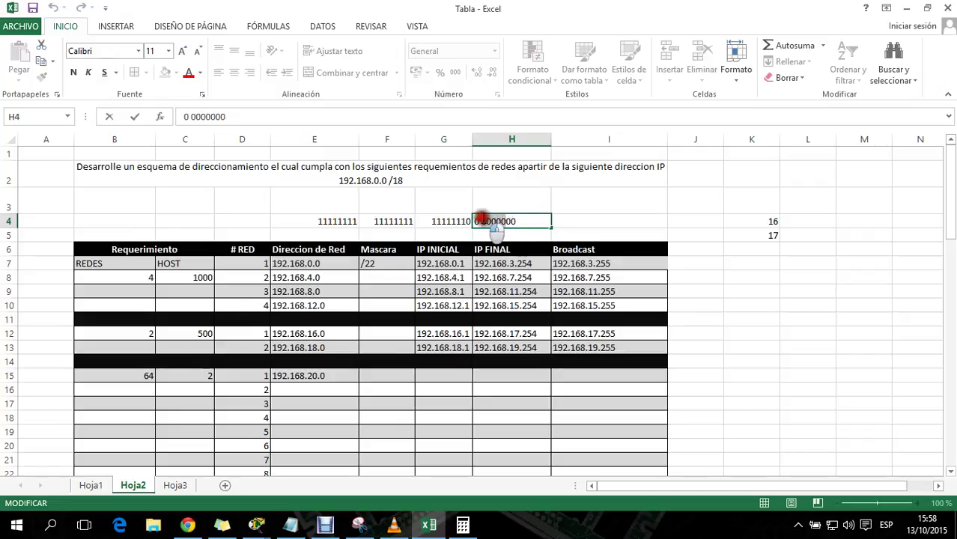
{"action": "left_click", "coordinate": [473, 221]}
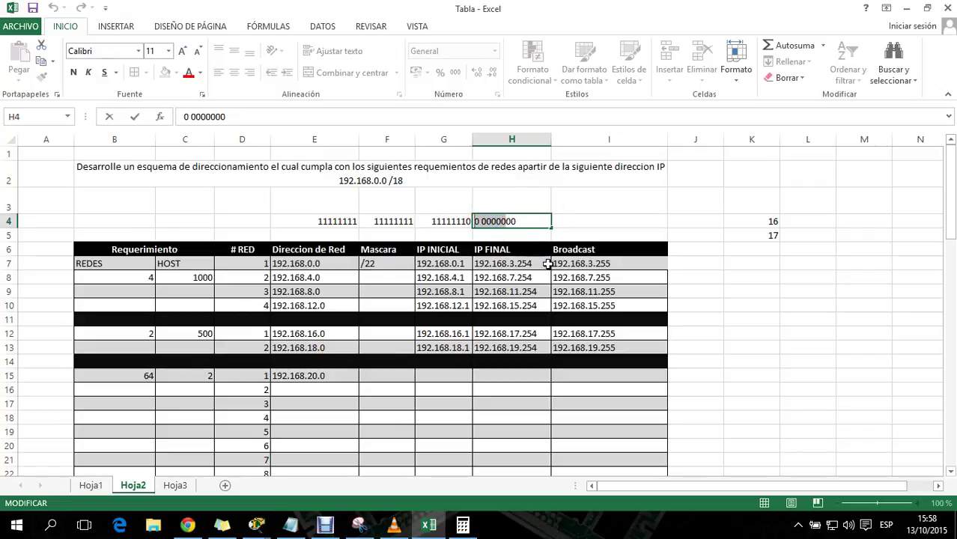
{"action": "type", "text": "11111100"}
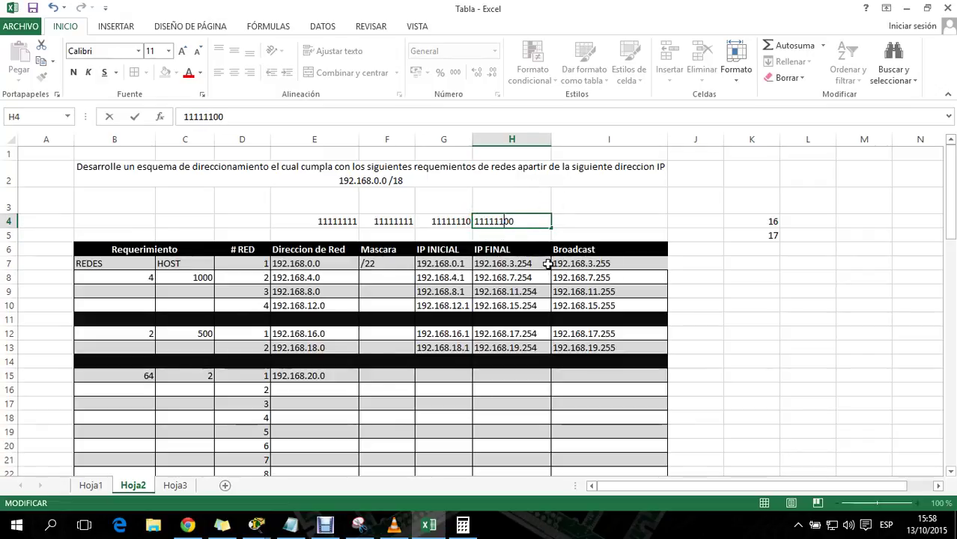
Calculate 2^2 minus 2 in the calculator to check the usable hosts of the new mask, and return to the Excel sheet
{"action": "left_click", "coordinate": [543, 294]}
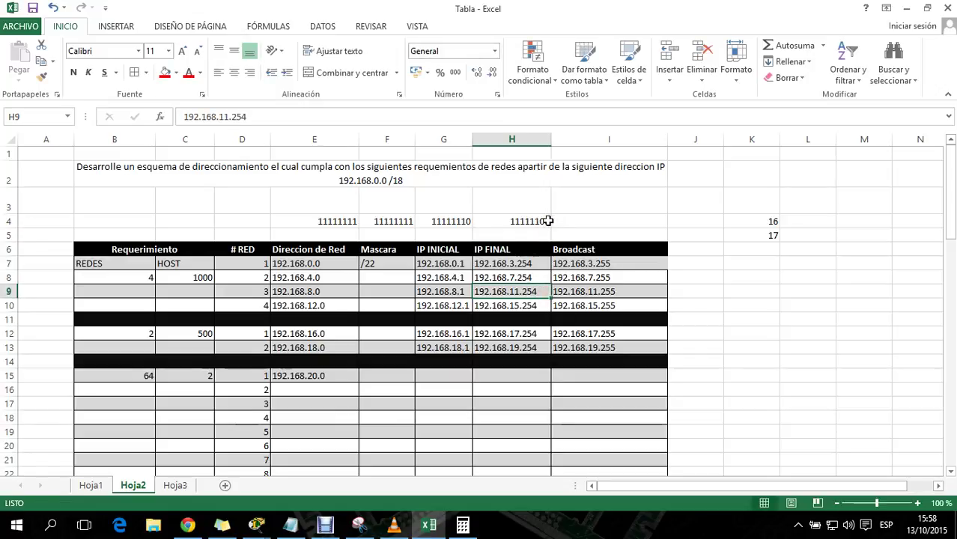
{"action": "left_click", "coordinate": [464, 524]}
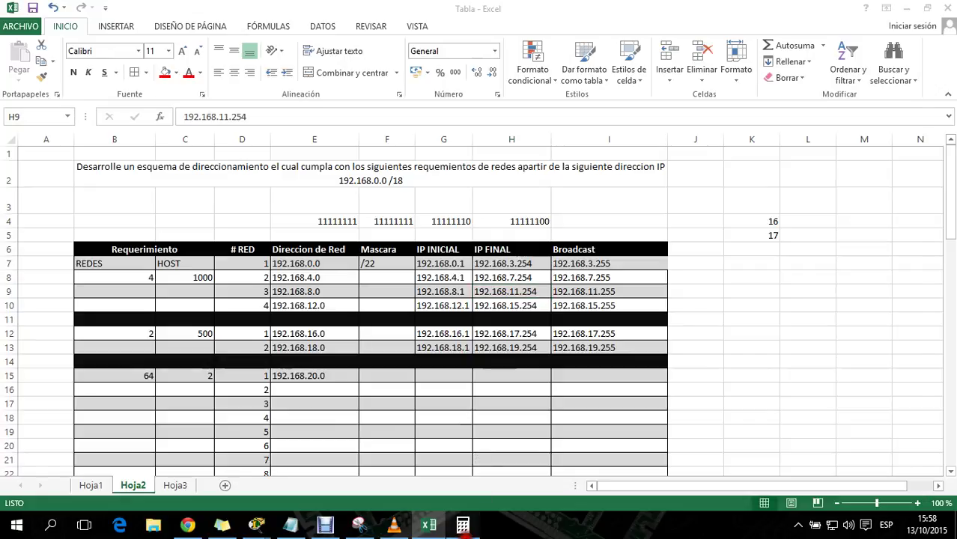
{"action": "left_click", "coordinate": [773, 250]}
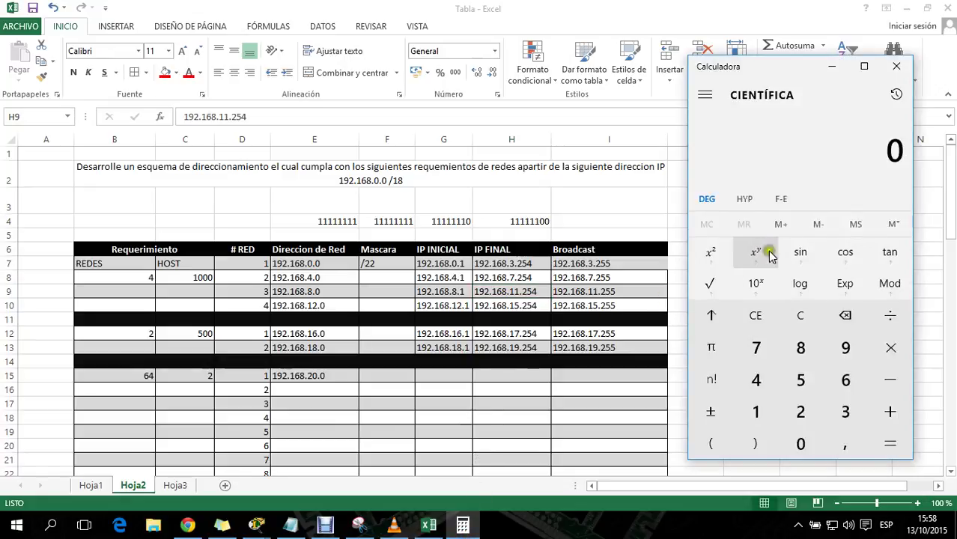
{"action": "left_click", "coordinate": [799, 413]}
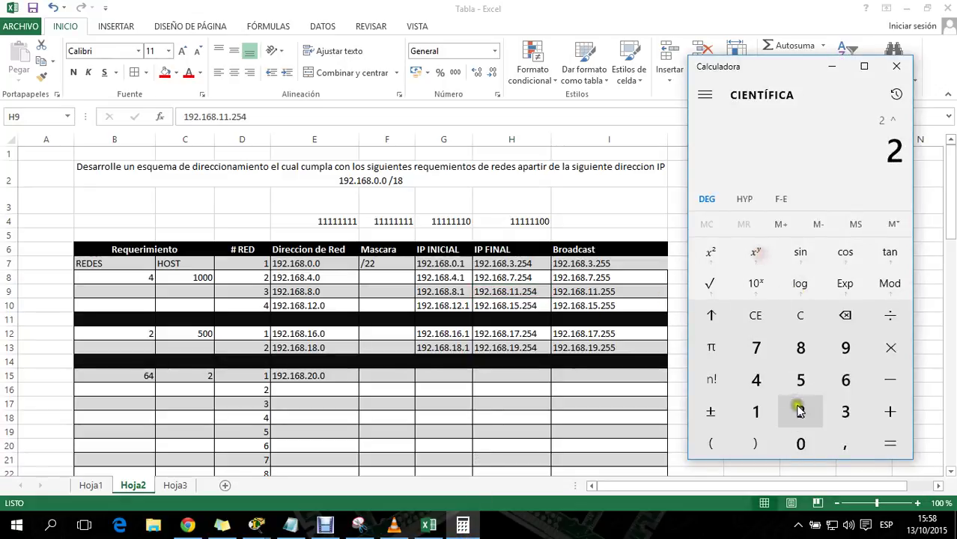
{"action": "left_click", "coordinate": [799, 412]}
{"action": "left_click", "coordinate": [889, 445]}
{"action": "left_click", "coordinate": [890, 380]}
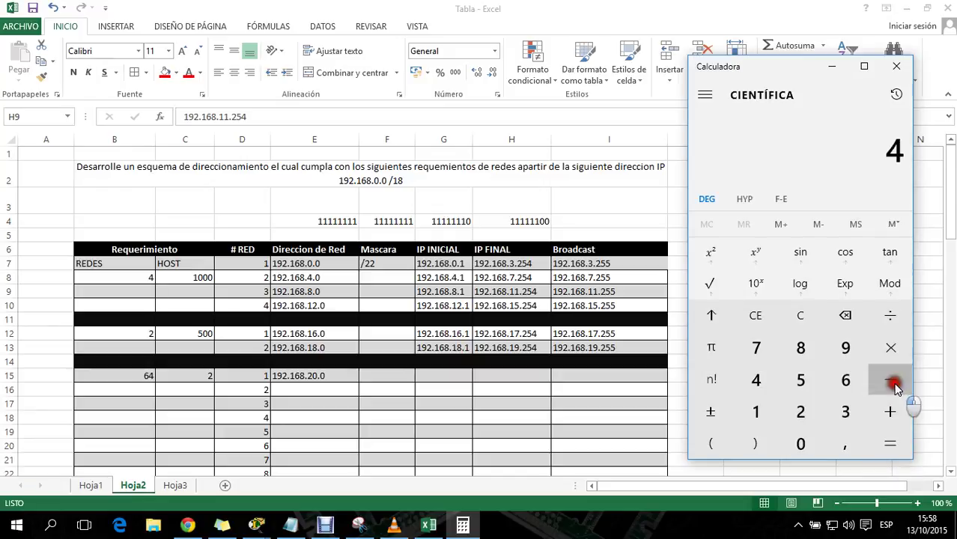
{"action": "left_click", "coordinate": [800, 412]}
{"action": "left_click", "coordinate": [893, 444]}
{"action": "left_click", "coordinate": [593, 422]}
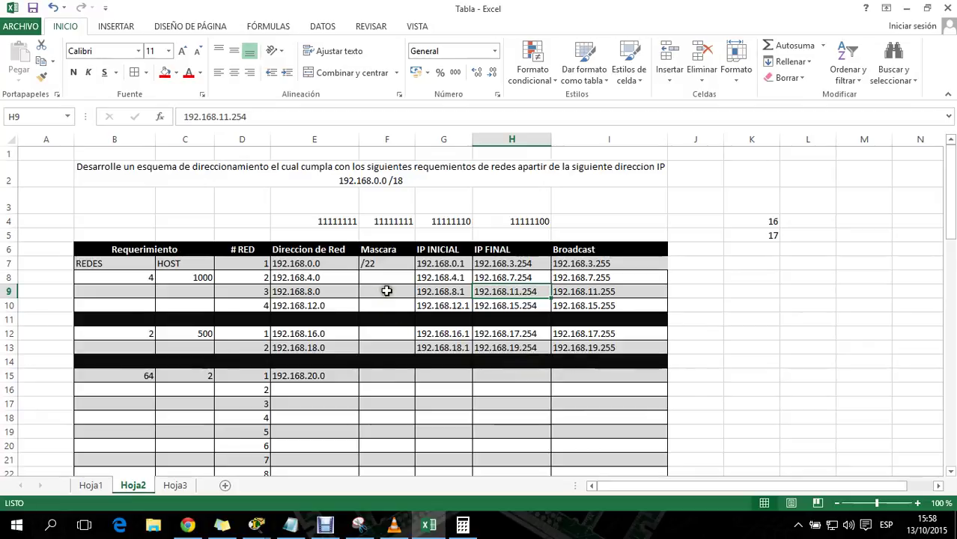
Enter the mask /23 in F12 for the 500-host networks and /30 in F15 for the 2-host networks
{"action": "left_click", "coordinate": [378, 335]}
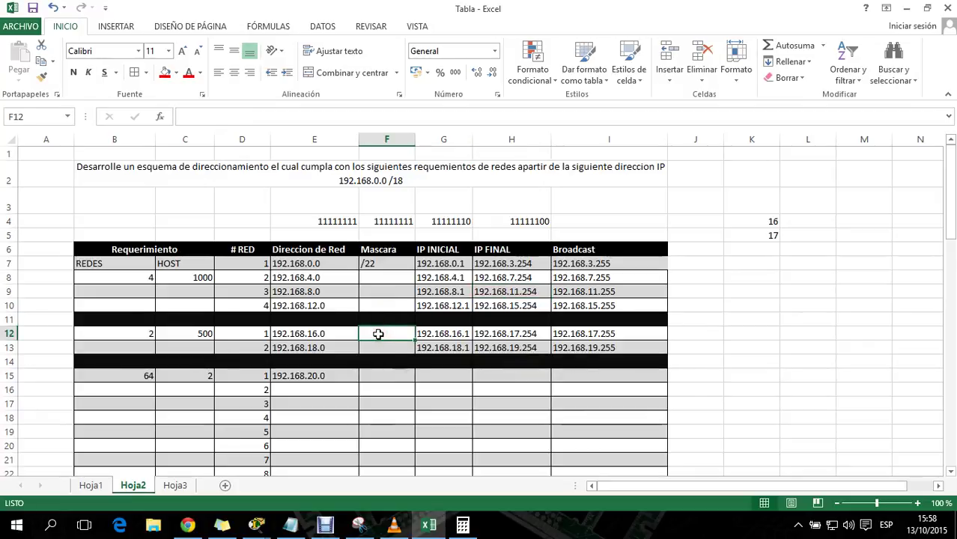
{"action": "type", "text": "/23"}
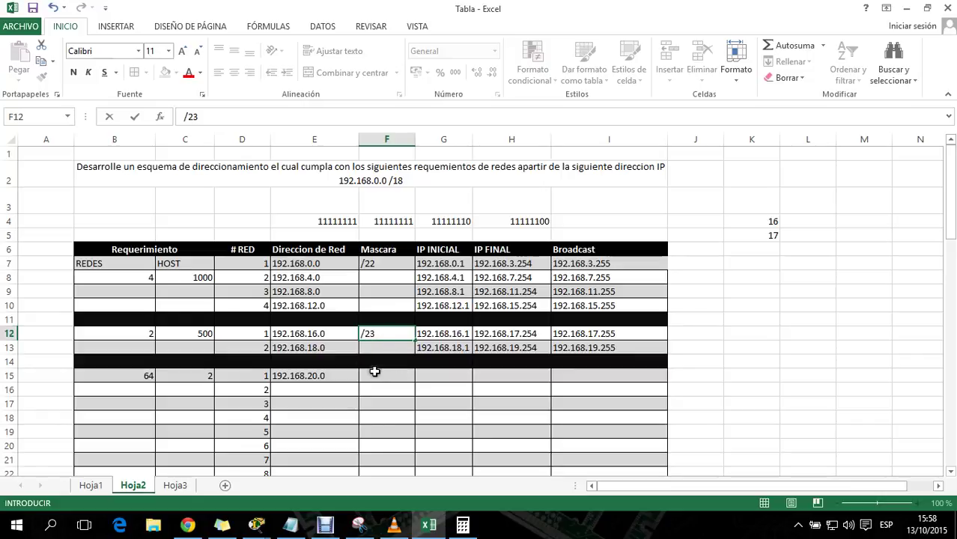
{"action": "double_click", "coordinate": [372, 375]}
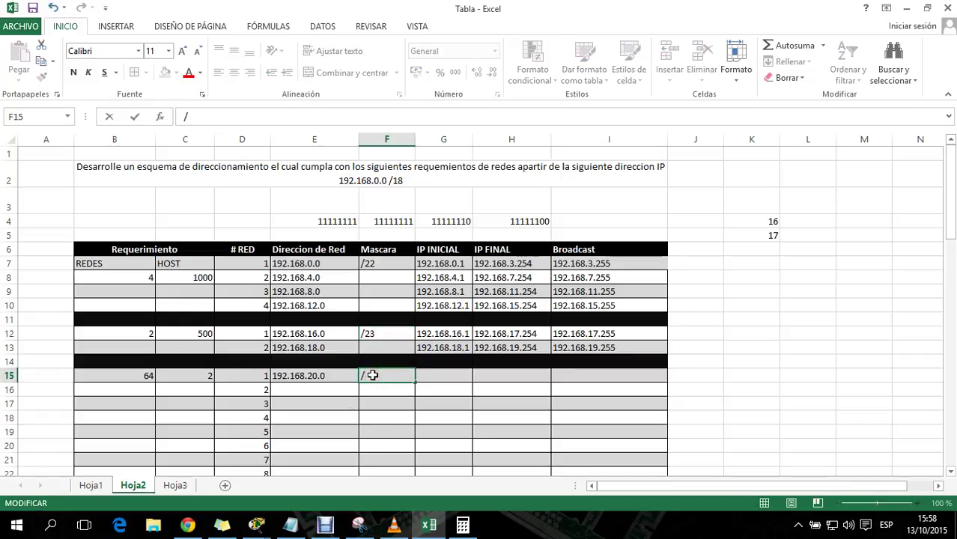
{"action": "type", "text": "30"}
{"action": "key", "text": "Return"}
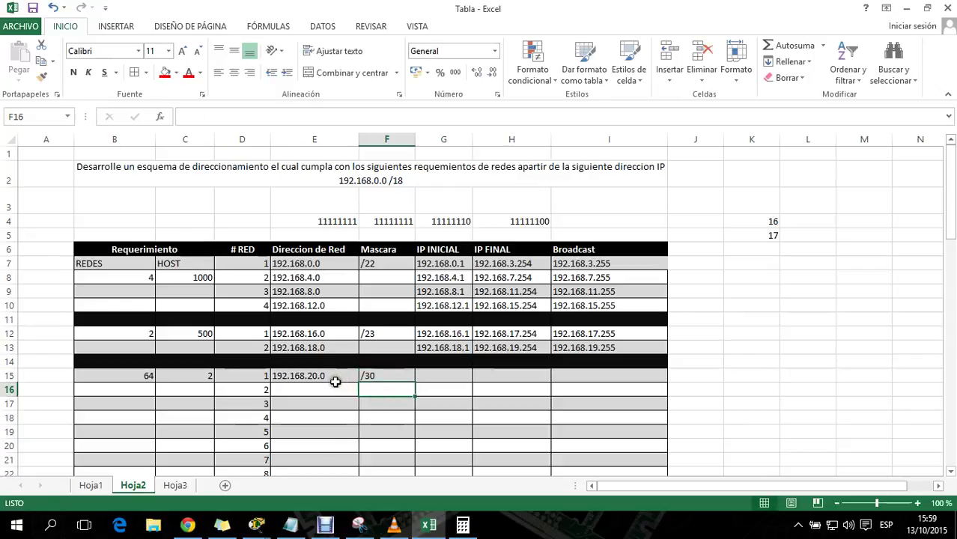
Copy the address 192.168.20.0 from E15 down through E78 and into the initial IP, final IP and broadcast cells G15:I78
{"action": "left_click", "coordinate": [329, 374]}
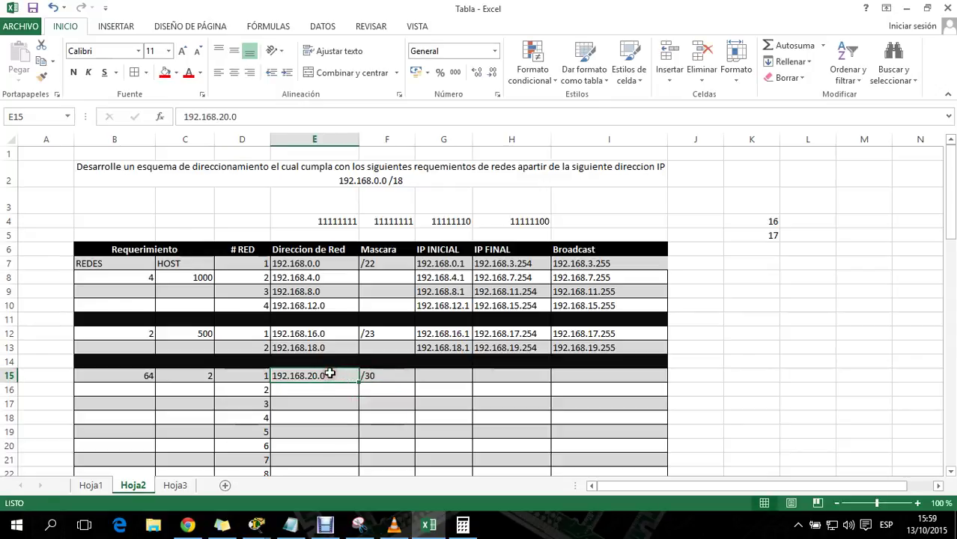
{"action": "key", "text": "ctrl+c"}
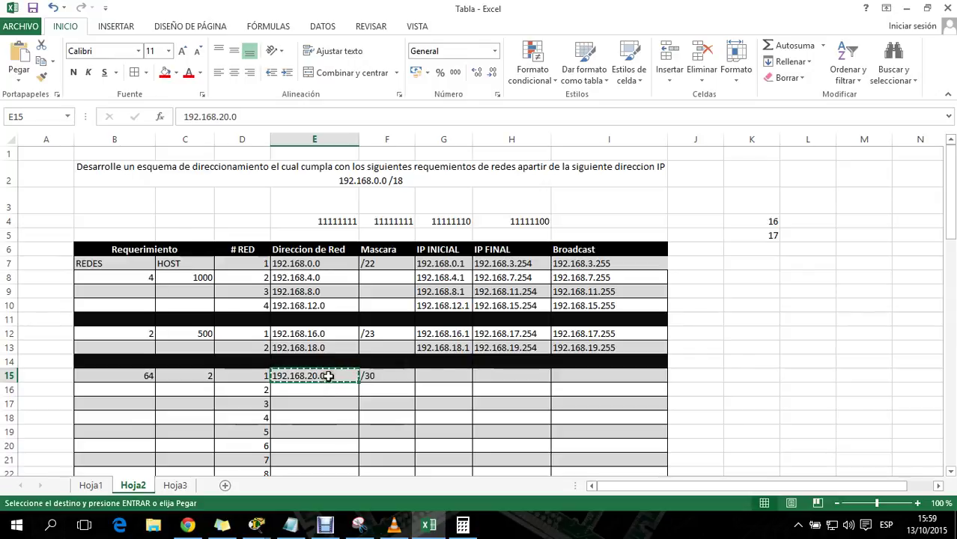
{"action": "left_click", "coordinate": [370, 377]}
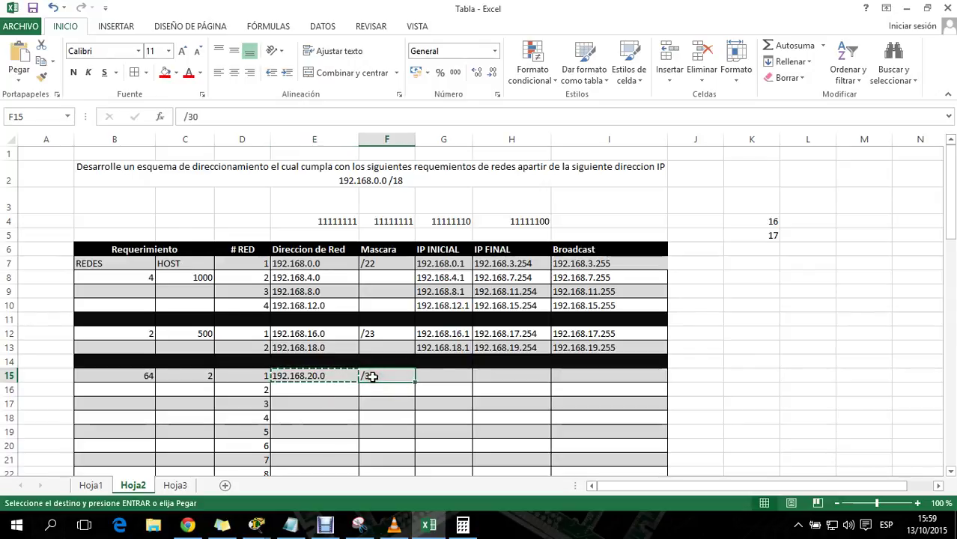
{"action": "left_click", "coordinate": [310, 373]}
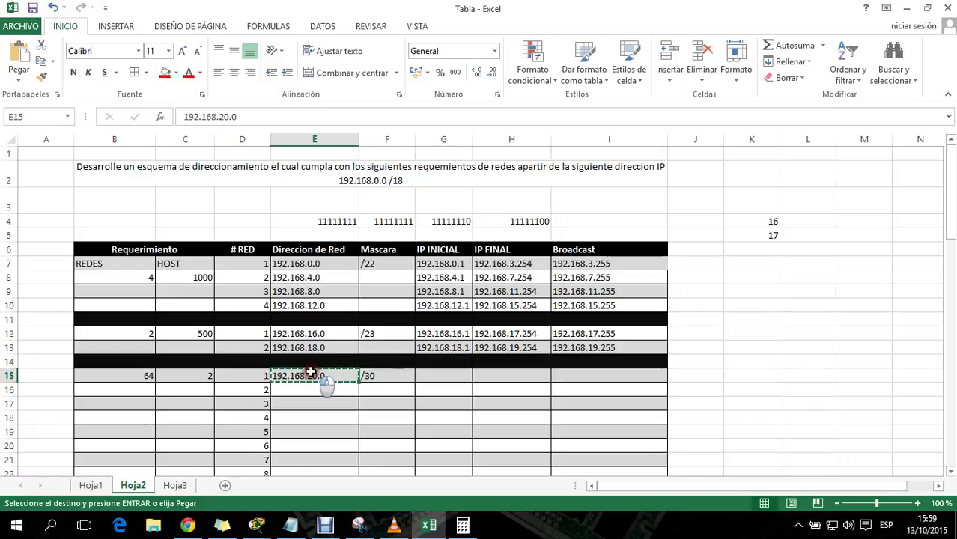
{"action": "left_click_drag", "start_coordinate": [321, 379], "coordinate": [331, 431]}
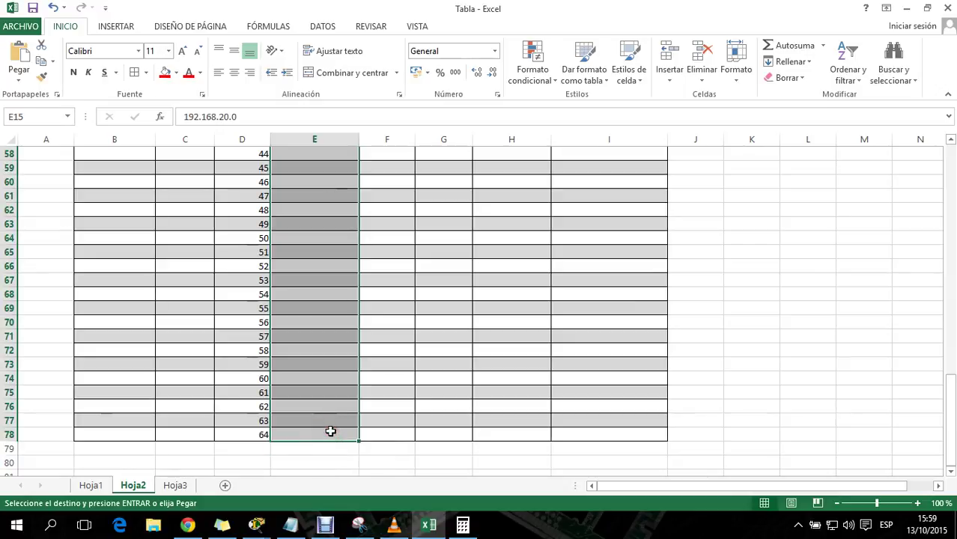
{"action": "key", "text": "ctrl+v"}
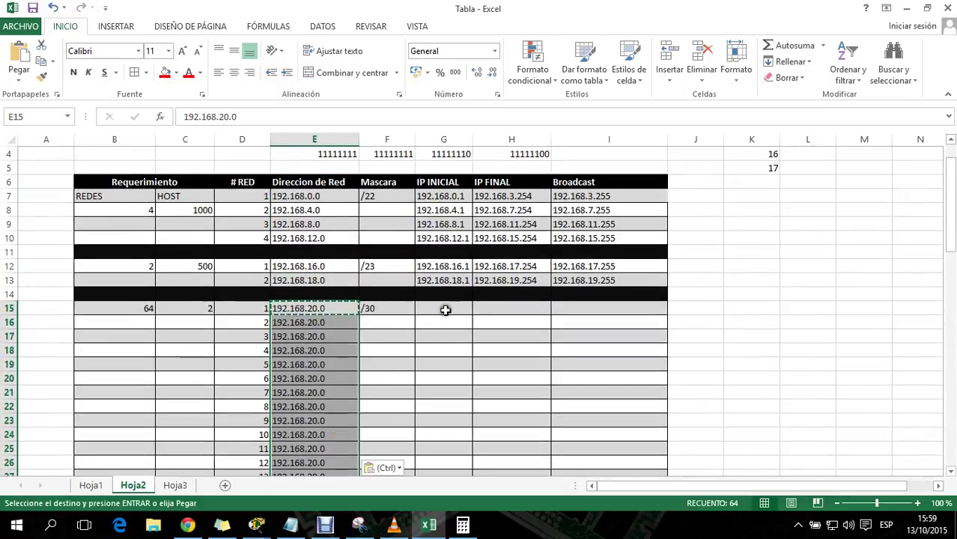
{"action": "left_click_drag", "start_coordinate": [444, 310], "coordinate": [626, 443]}
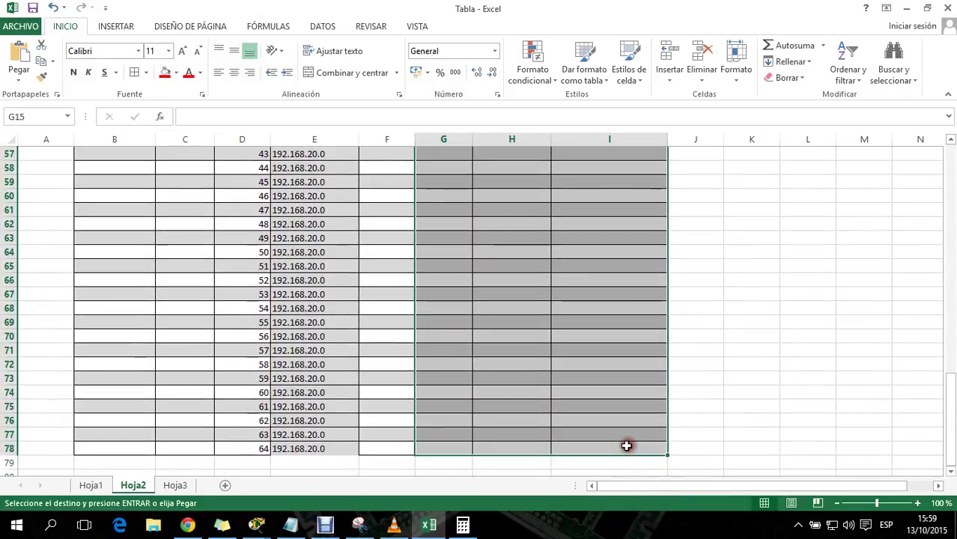
{"action": "key", "text": "ctrl+v"}
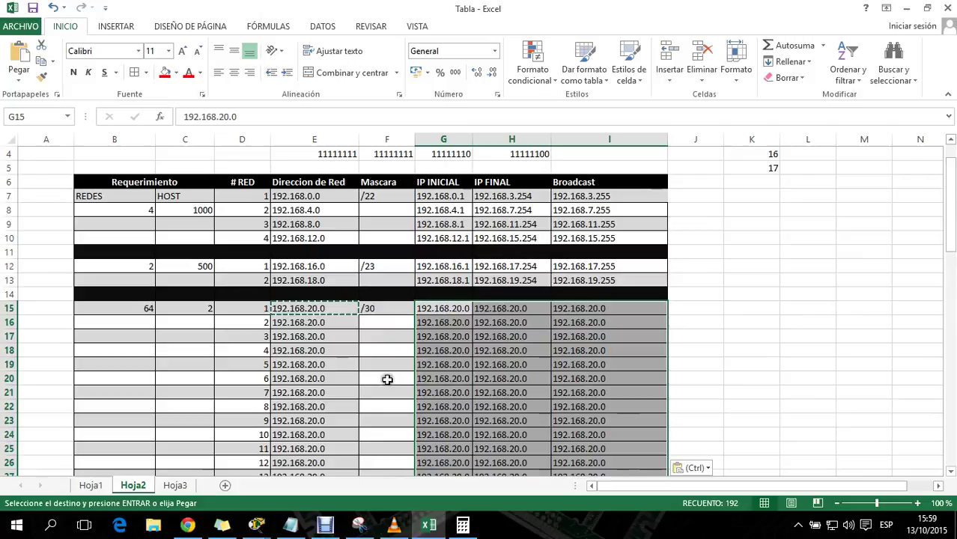
Check the mask's fourth octet in H4 and change the second 2-host network's address in E16 to 192.168.20.4
{"action": "left_click", "coordinate": [335, 336]}
{"action": "double_click", "coordinate": [331, 323]}
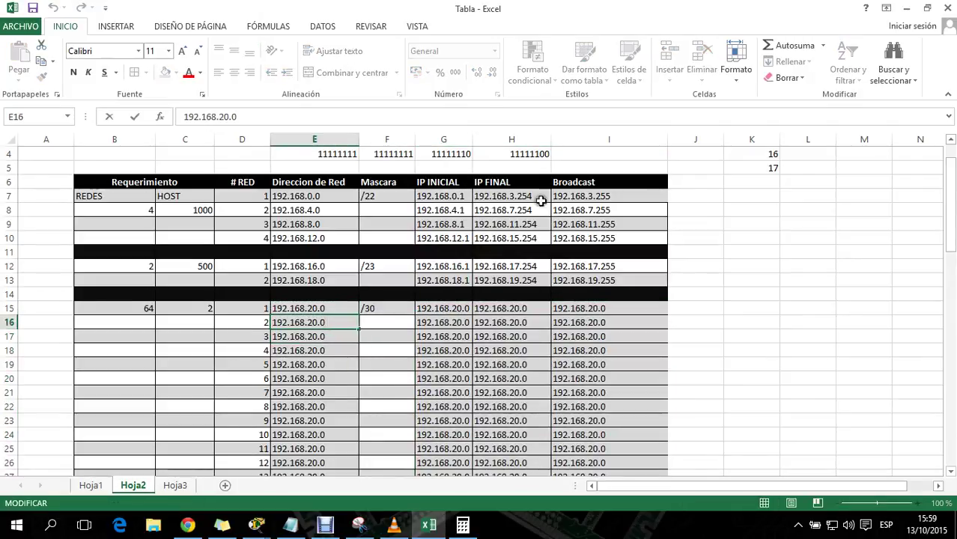
{"action": "left_click", "coordinate": [552, 155]}
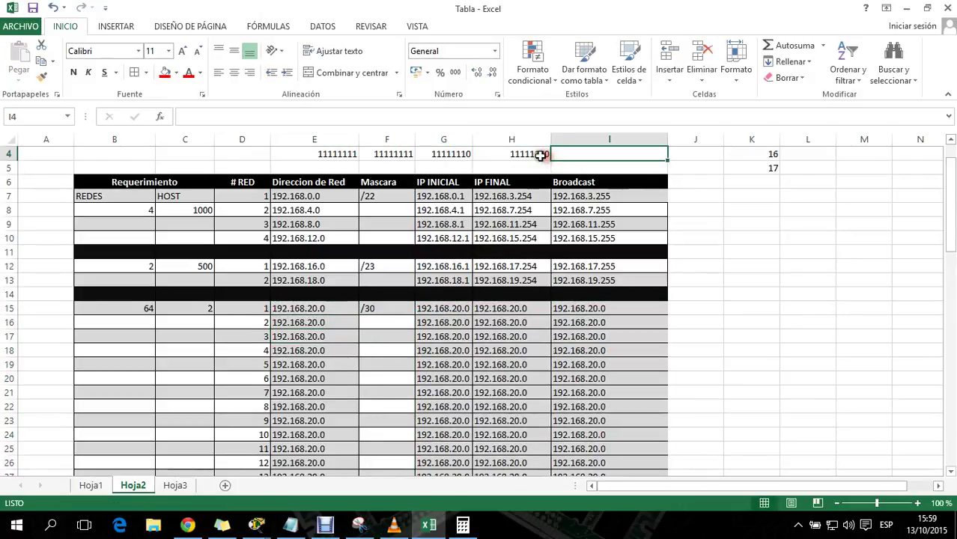
{"action": "double_click", "coordinate": [537, 153]}
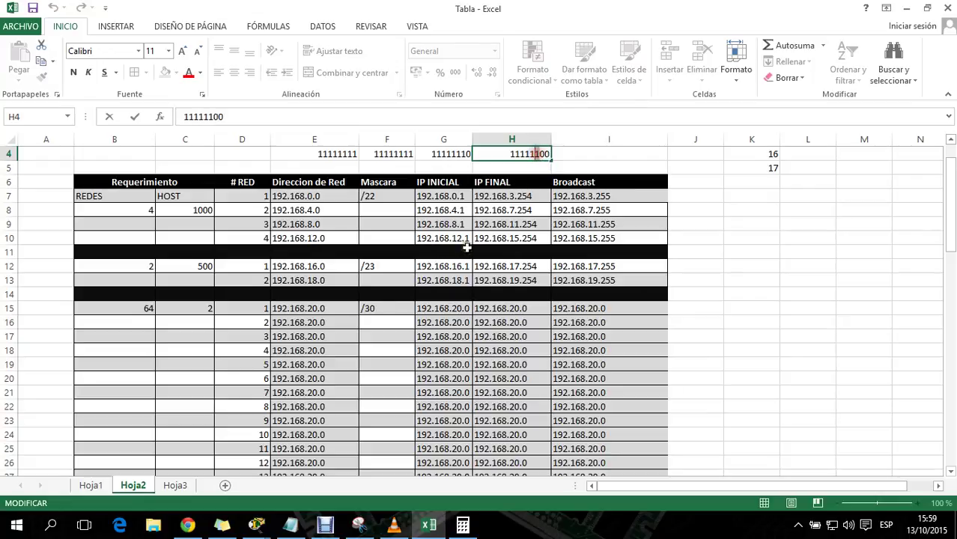
{"action": "left_click", "coordinate": [329, 322]}
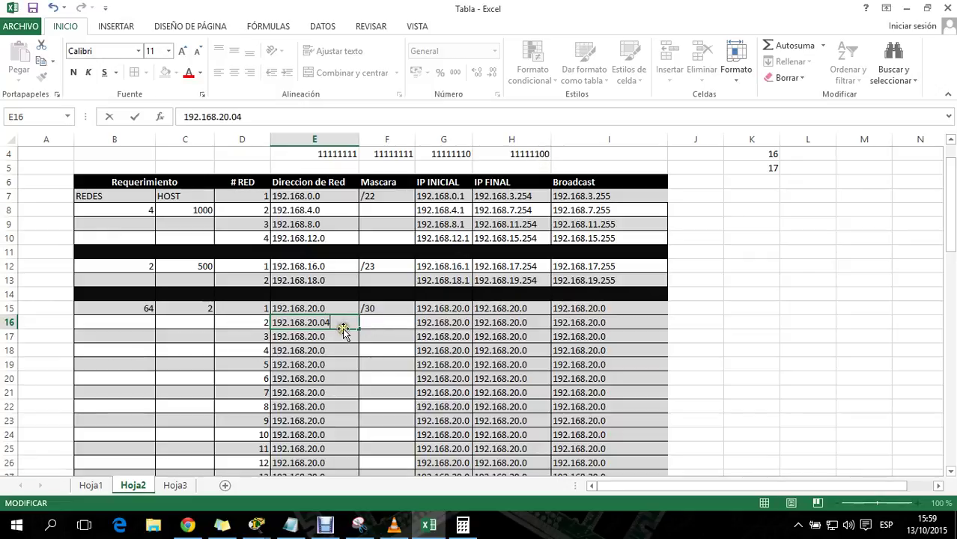
{"action": "key", "text": "BackSpace"}
{"action": "key", "text": "BackSpace"}
{"action": "key", "text": "Return"}
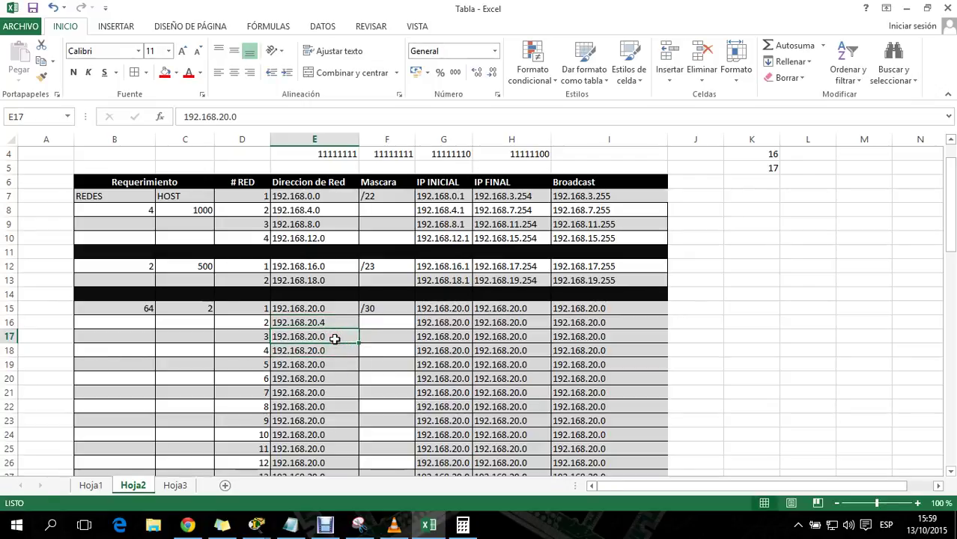
Try to compute the third 2-host network's address in E17 with the formula =E16+4
{"action": "type", "text": "¿"}
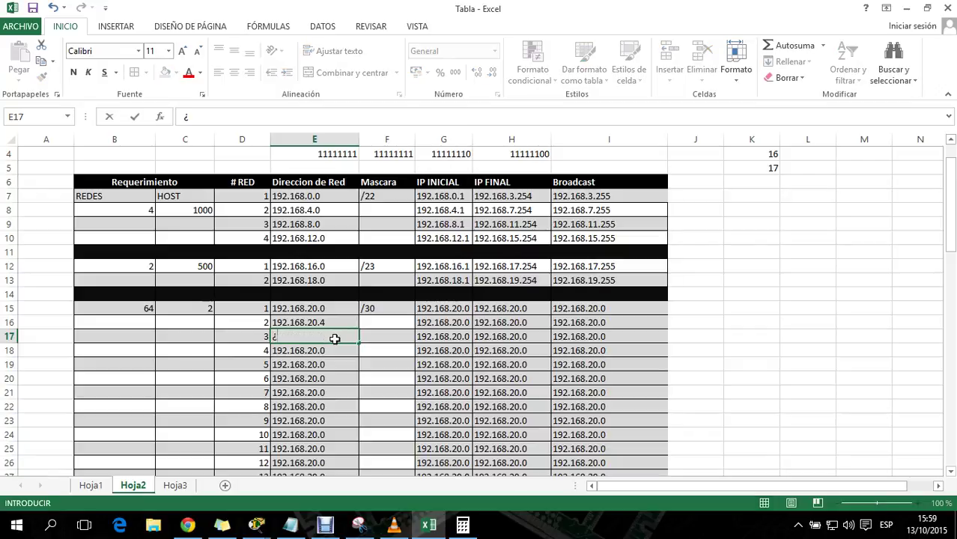
{"action": "type", "text": "="}
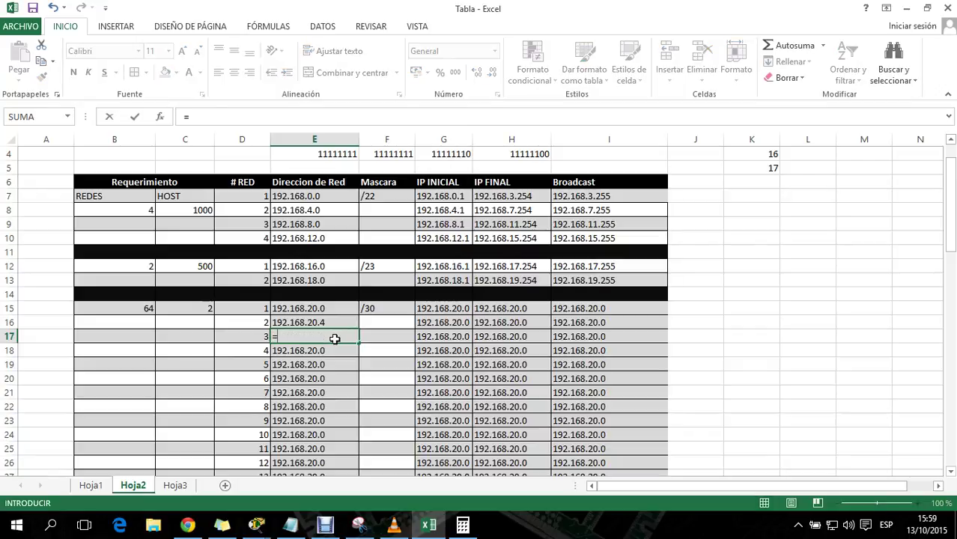
{"action": "left_click", "coordinate": [340, 319]}
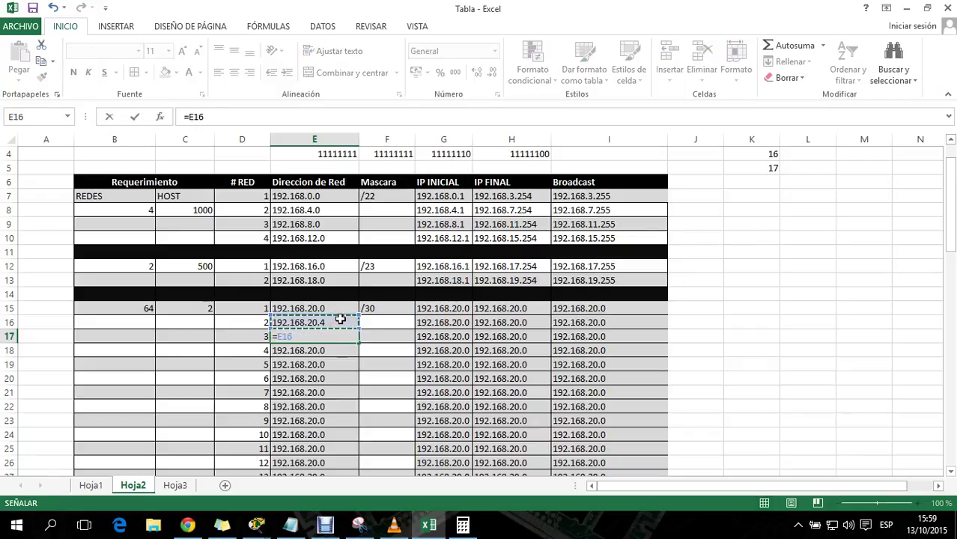
{"action": "type", "text": "+"}
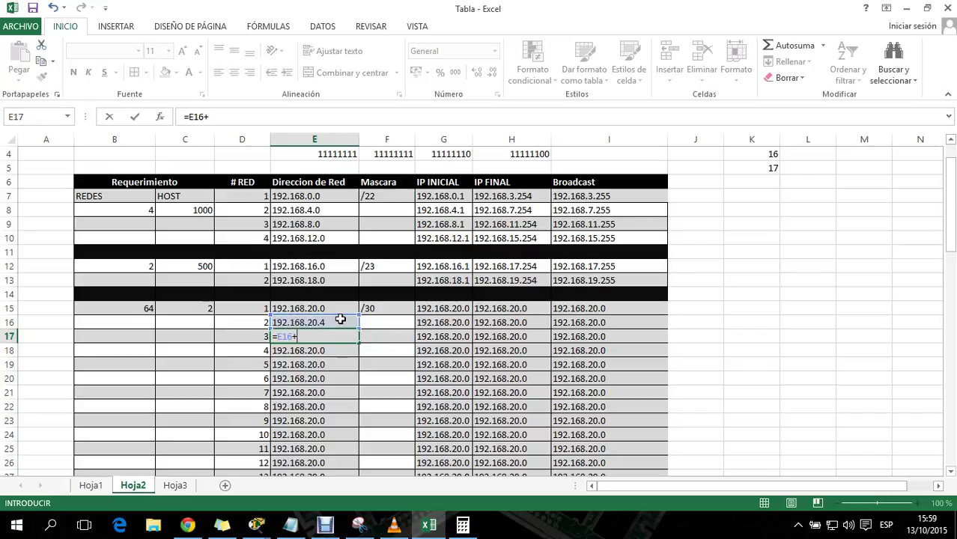
{"action": "type", "text": "4"}
{"action": "key", "text": "Return"}
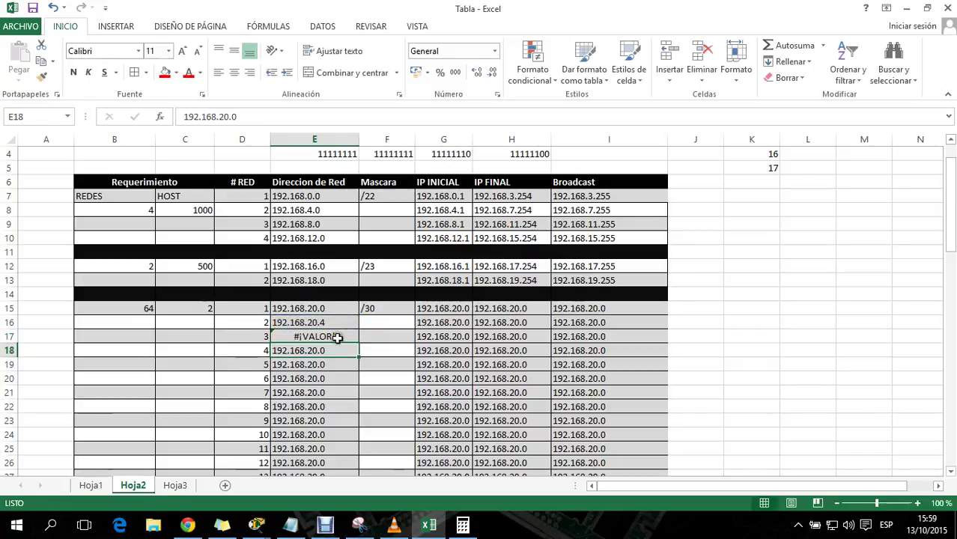
{"action": "double_click", "coordinate": [338, 337]}
{"action": "key", "text": "BackSpace"}
{"action": "key", "text": "BackSpace"}
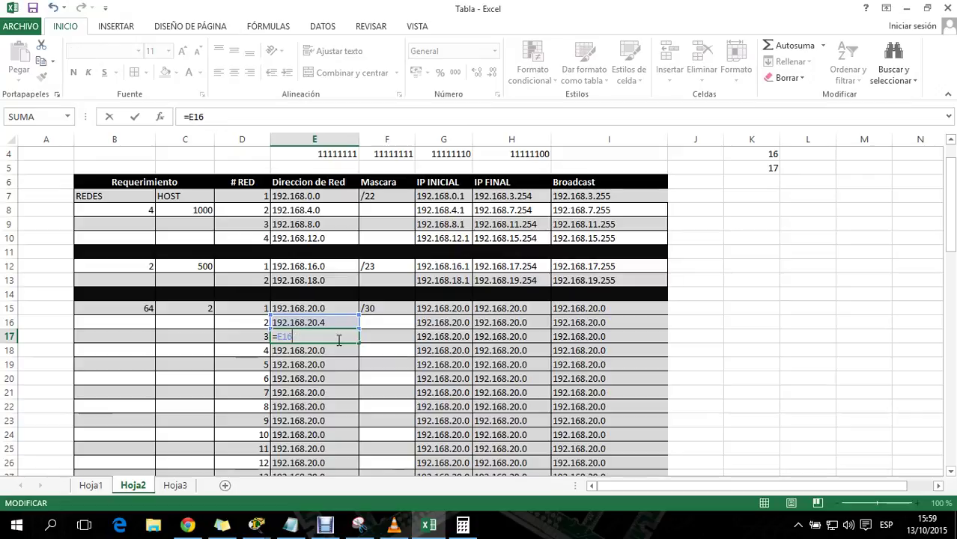
{"action": "key", "text": "BackSpace"}
{"action": "key", "text": "BackSpace"}
{"action": "key", "text": "BackSpace"}
{"action": "key", "text": "BackSpace"}
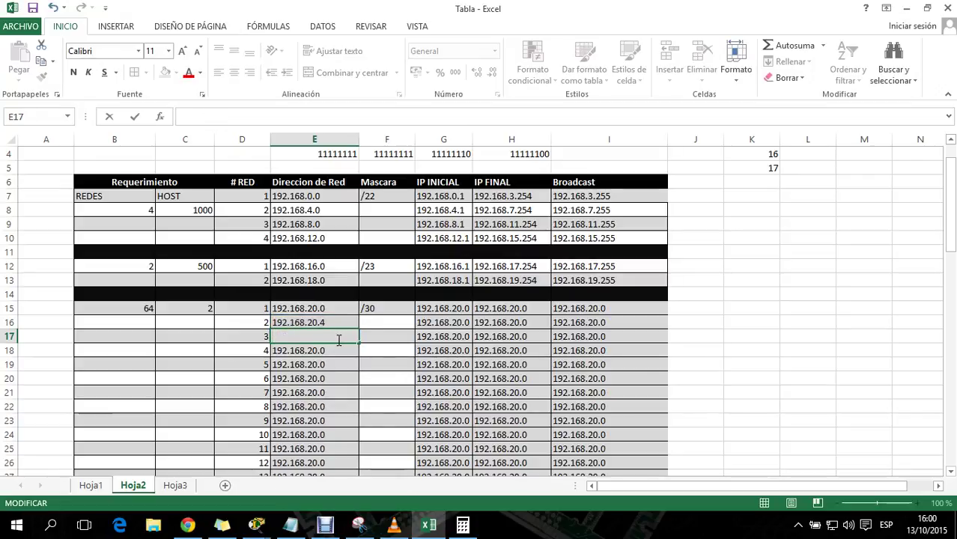
{"action": "key", "text": "Escape"}
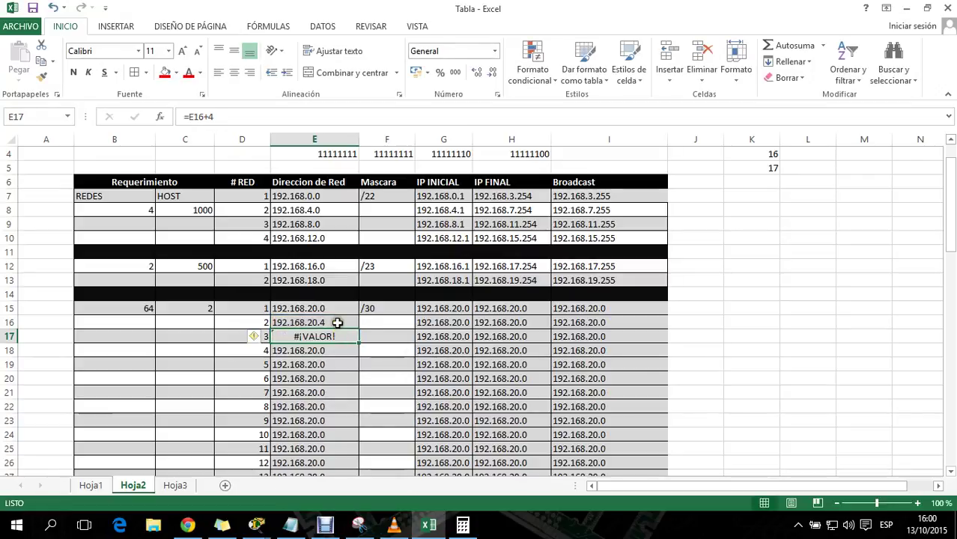
Copy the address in E16 into E17 and change it to 192.168.20.8 for the third 2-host network
{"action": "left_click", "coordinate": [337, 322]}
{"action": "key", "text": "ctrl+c"}
{"action": "left_click", "coordinate": [336, 336]}
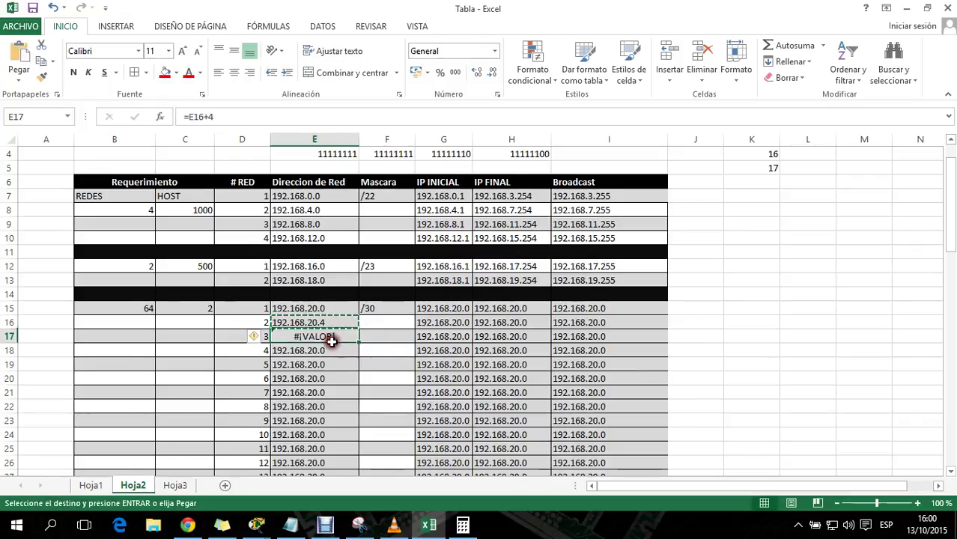
{"action": "key", "text": "ctrl+v"}
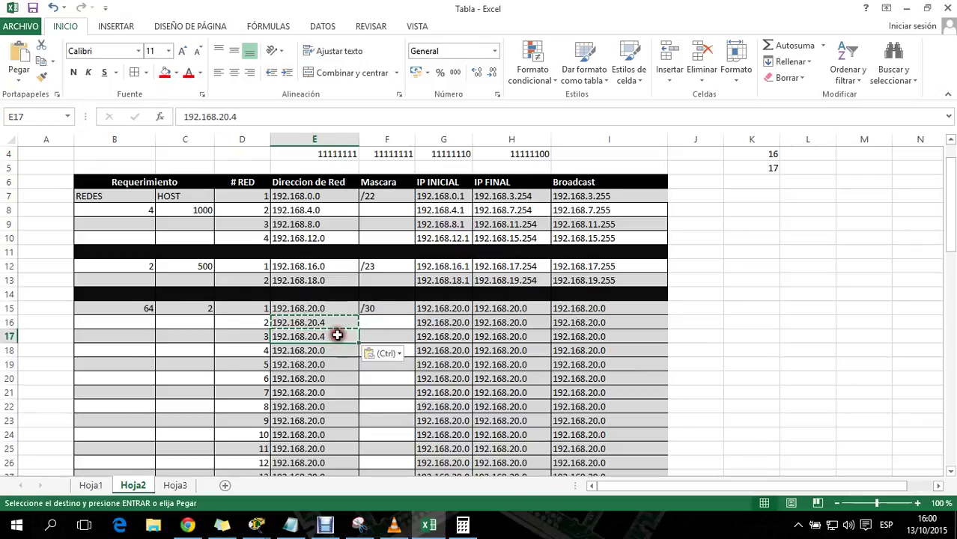
{"action": "double_click", "coordinate": [337, 336]}
{"action": "key", "text": "BackSpace"}
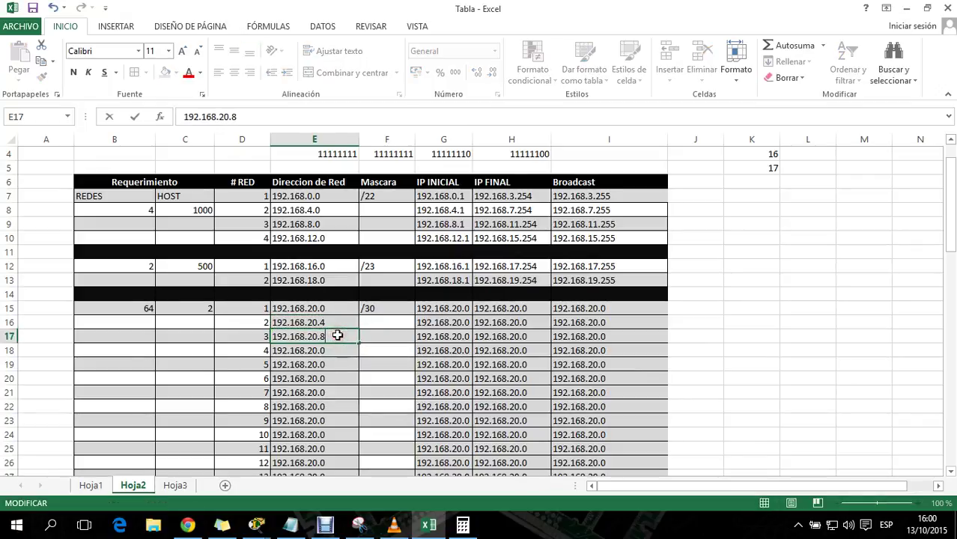
{"action": "type", "text": "8"}
{"action": "key", "text": "Return"}
Change the addresses of the fourth and fifth 2-host networks to 192.168.20.12 in E18 and 192.168.20.16 in E19
{"action": "double_click", "coordinate": [336, 351]}
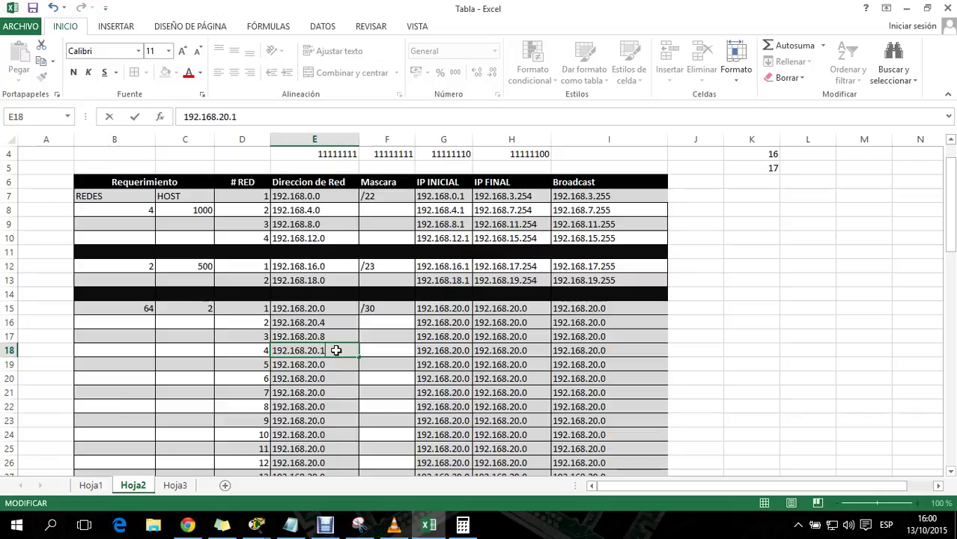
{"action": "key", "text": "Return"}
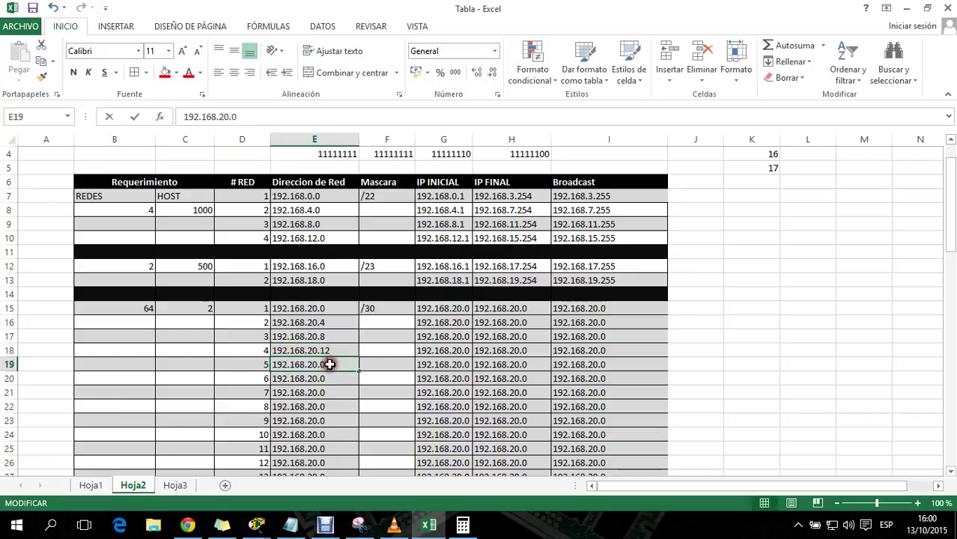
{"action": "double_click", "coordinate": [329, 364]}
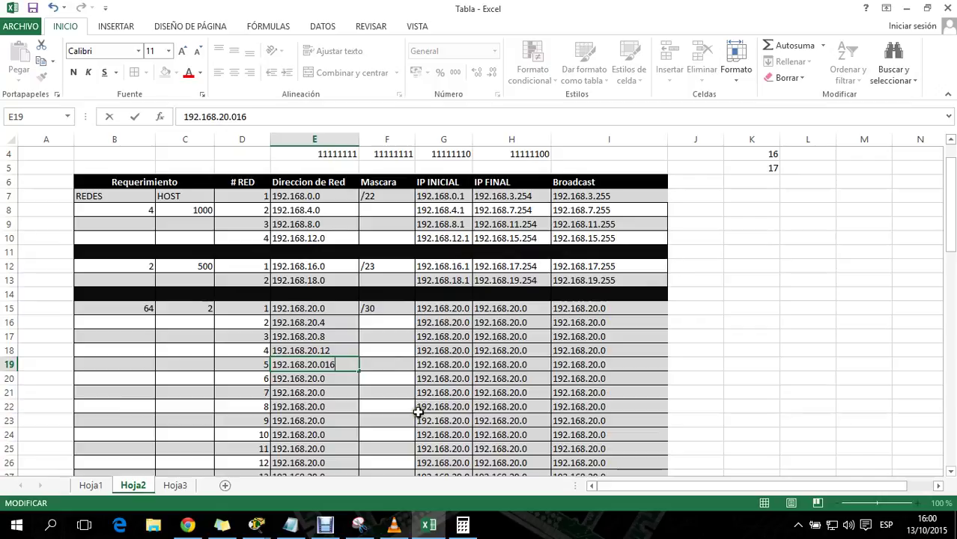
{"action": "key", "text": "BackSpace"}
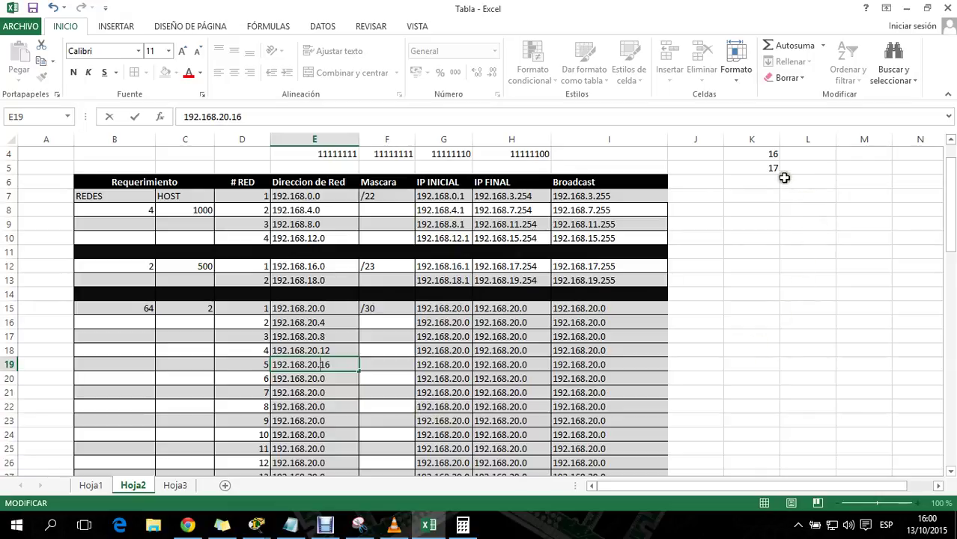
Set helper cell K5 to 0 and clear the value in K4 above it
{"action": "left_click", "coordinate": [771, 172]}
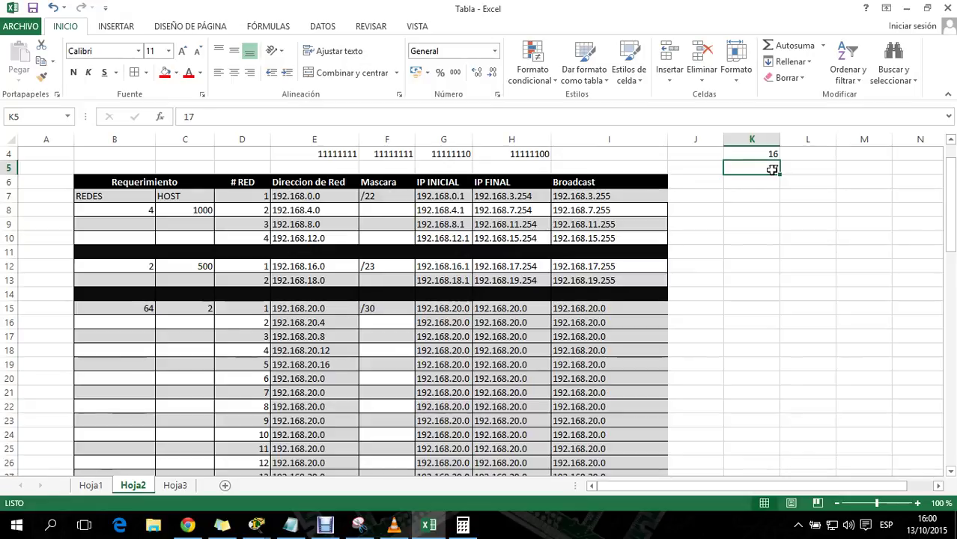
{"action": "type", "text": "0"}
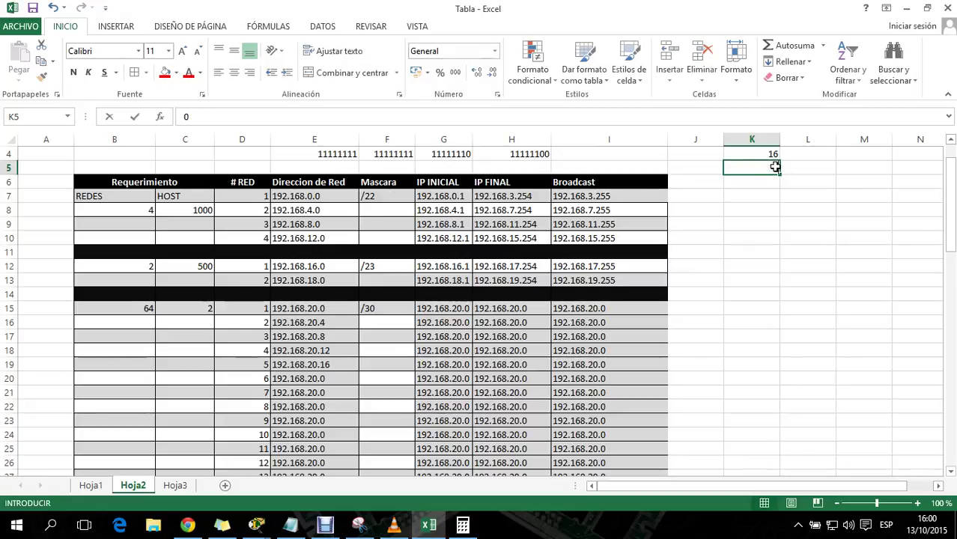
{"action": "left_click", "coordinate": [771, 151]}
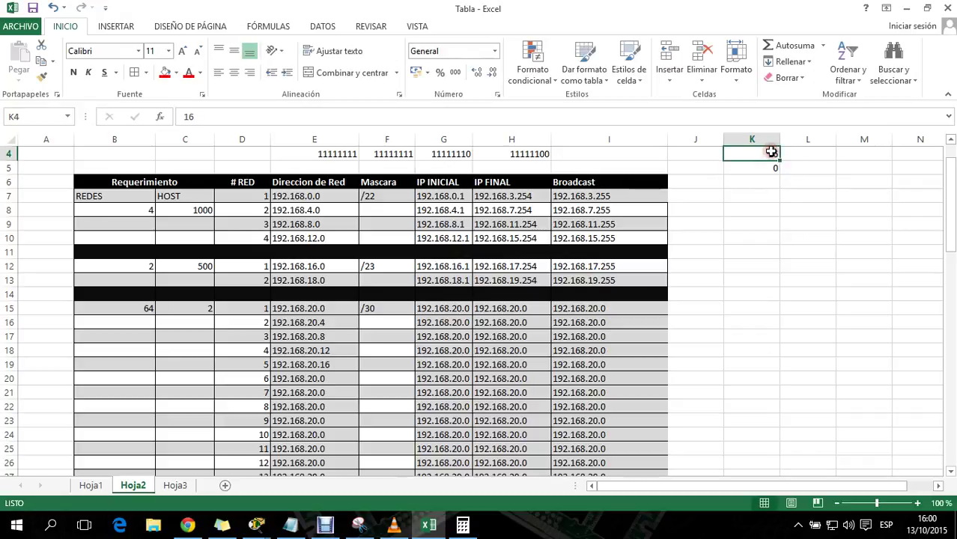
{"action": "scroll", "coordinate": [787, 209], "scroll_direction": "up", "scroll_amount": 1}
{"action": "key", "text": "Delete"}
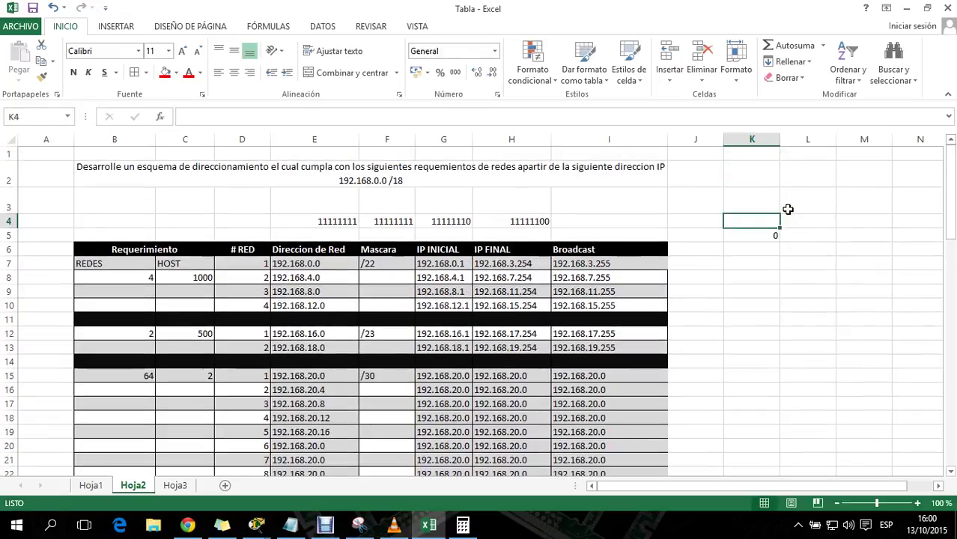
Enter the formula =K5+4 in K6 to compute the second value of the helper series
{"action": "left_click", "coordinate": [766, 248]}
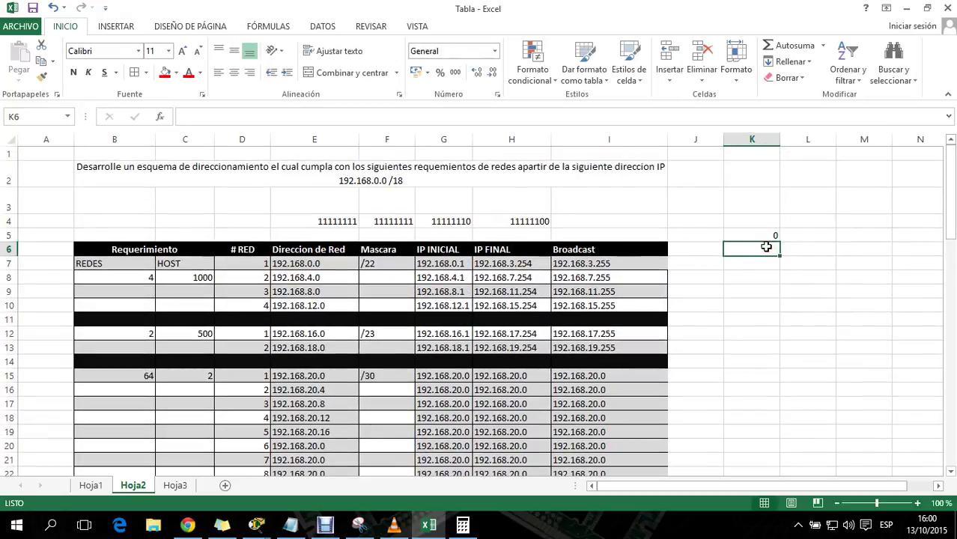
{"action": "type", "text": "="}
{"action": "left_click", "coordinate": [776, 233]}
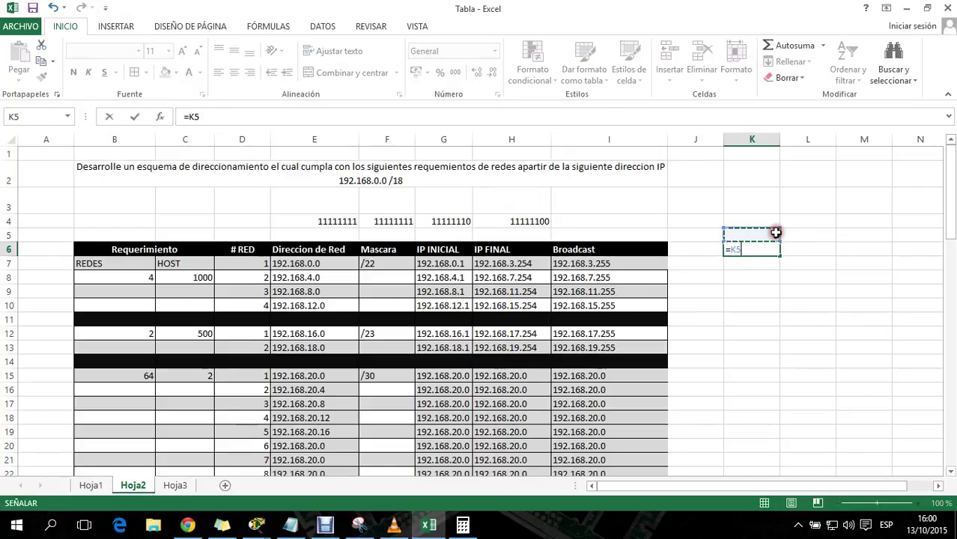
{"action": "type", "text": "+4"}
{"action": "key", "text": "Return"}
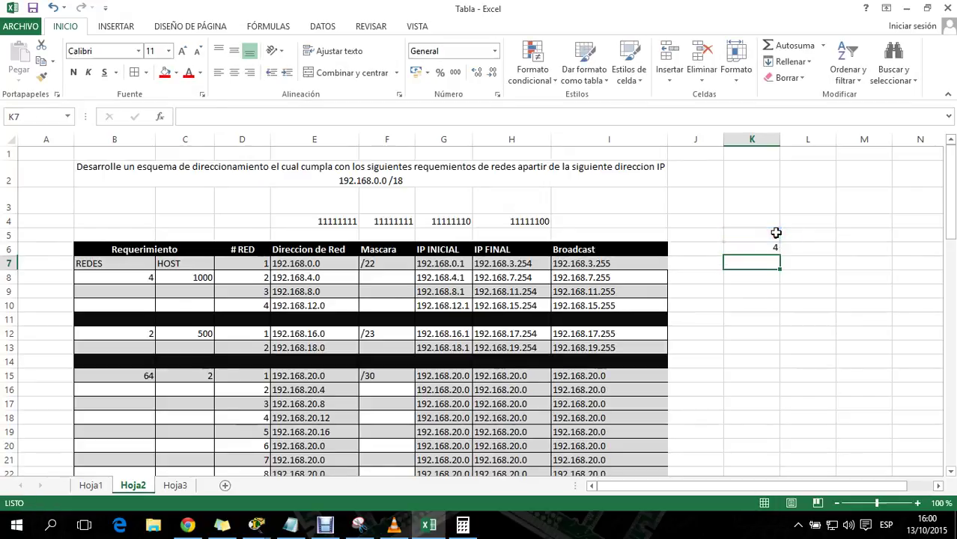
Fill the K6 formula down through K77 and clear the surplus values above 252 in K69:K77
{"action": "left_click", "coordinate": [769, 250]}
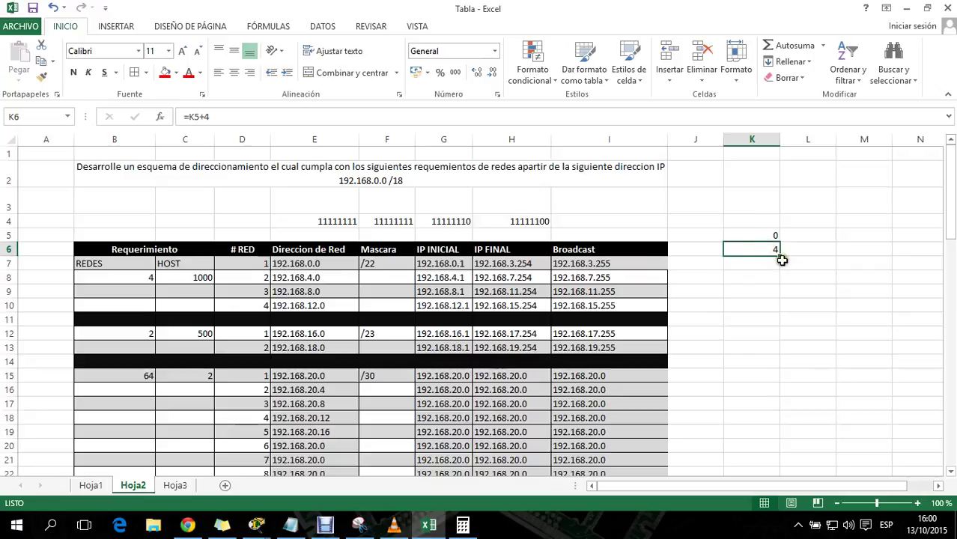
{"action": "left_click_drag", "start_coordinate": [780, 254], "coordinate": [792, 507]}
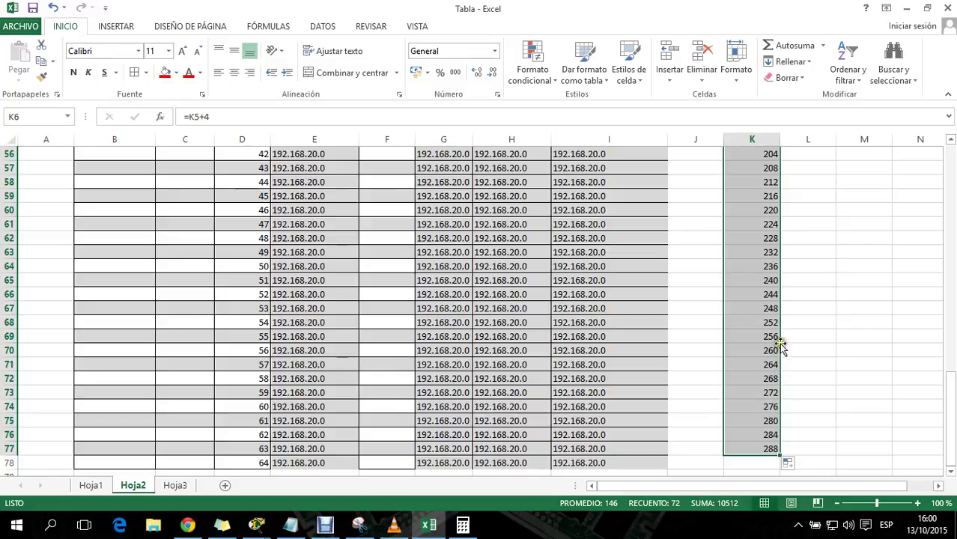
{"action": "left_click_drag", "start_coordinate": [774, 334], "coordinate": [770, 444]}
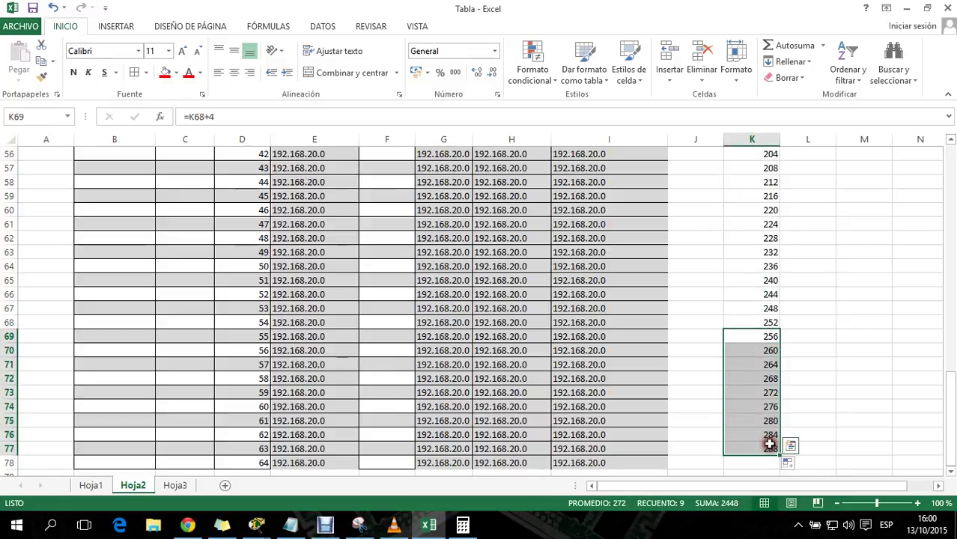
{"action": "key", "text": "Delete"}
Copy the helper series in K5:K68 and paste it over the network addresses in E15:E78
{"action": "scroll", "coordinate": [769, 443], "scroll_direction": "up", "scroll_amount": 18}
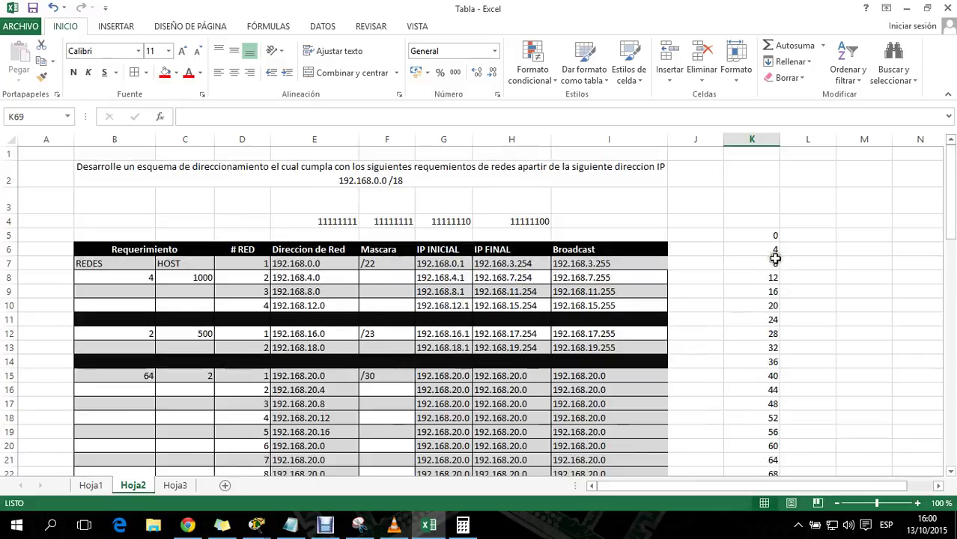
{"action": "left_click_drag", "start_coordinate": [771, 235], "coordinate": [772, 448]}
{"action": "key", "text": "ctrl+c"}
{"action": "scroll", "coordinate": [469, 480], "scroll_direction": "up", "scroll_amount": 15}
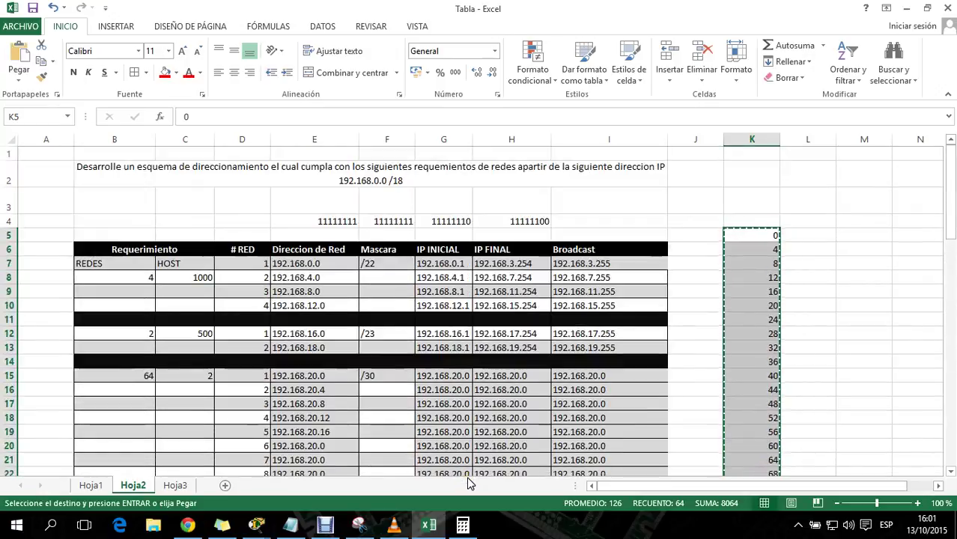
{"action": "scroll", "coordinate": [468, 483], "scroll_direction": "down", "scroll_amount": 1}
{"action": "left_click", "coordinate": [332, 309]}
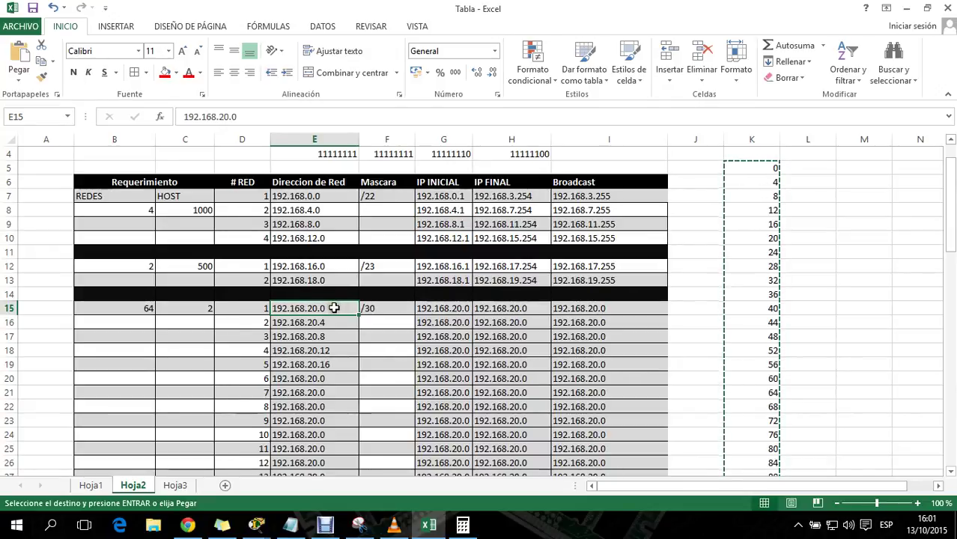
{"action": "left_click_drag", "start_coordinate": [334, 308], "coordinate": [351, 429]}
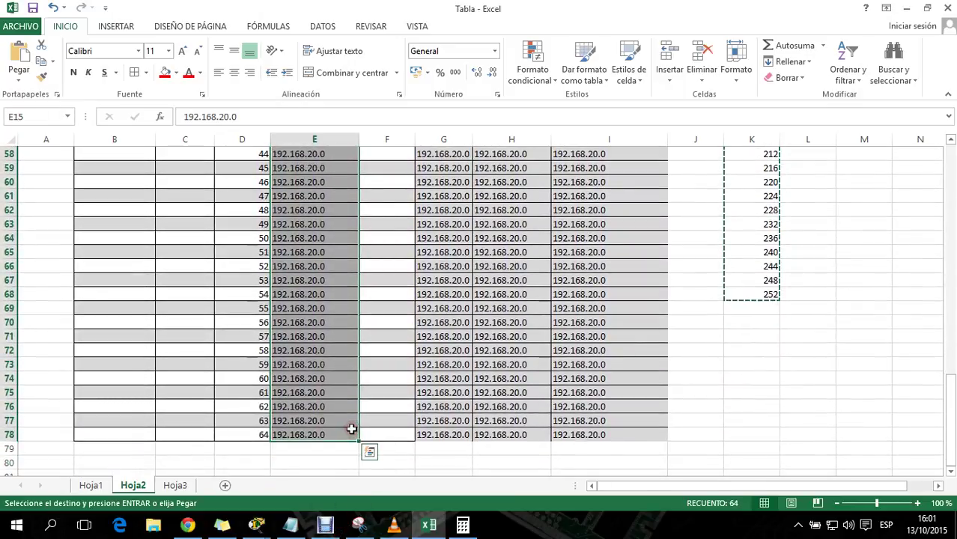
{"action": "key", "text": "ctrl+v"}
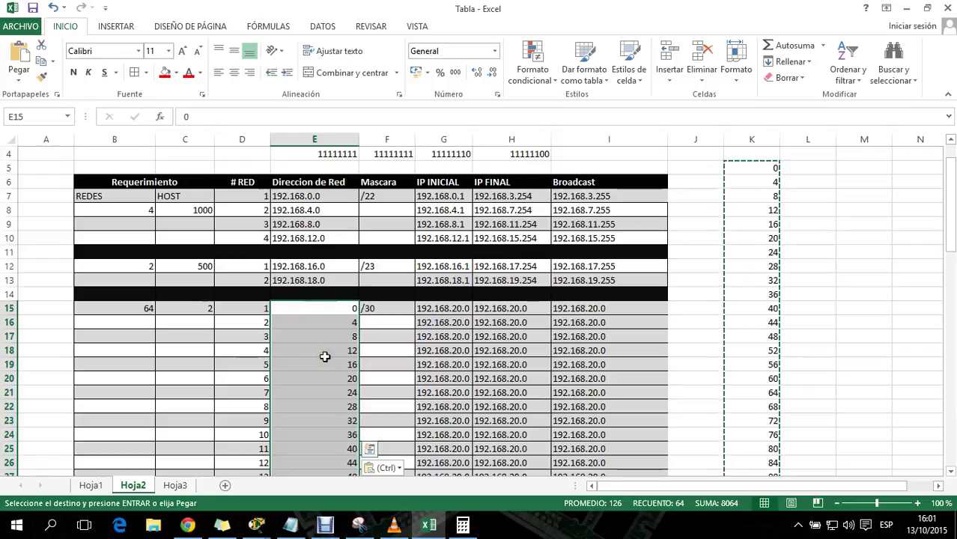
Undo the paste in E15:E78 and paste the copied helper series there again as values only
{"action": "key", "text": "ctrl+e"}
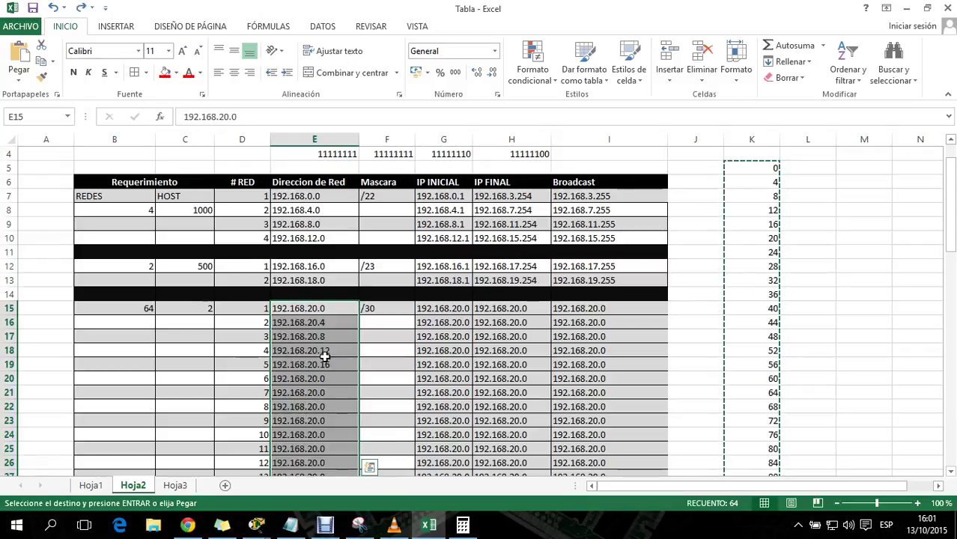
{"action": "right_click", "coordinate": [326, 314]}
{"action": "left_click", "coordinate": [380, 93]}
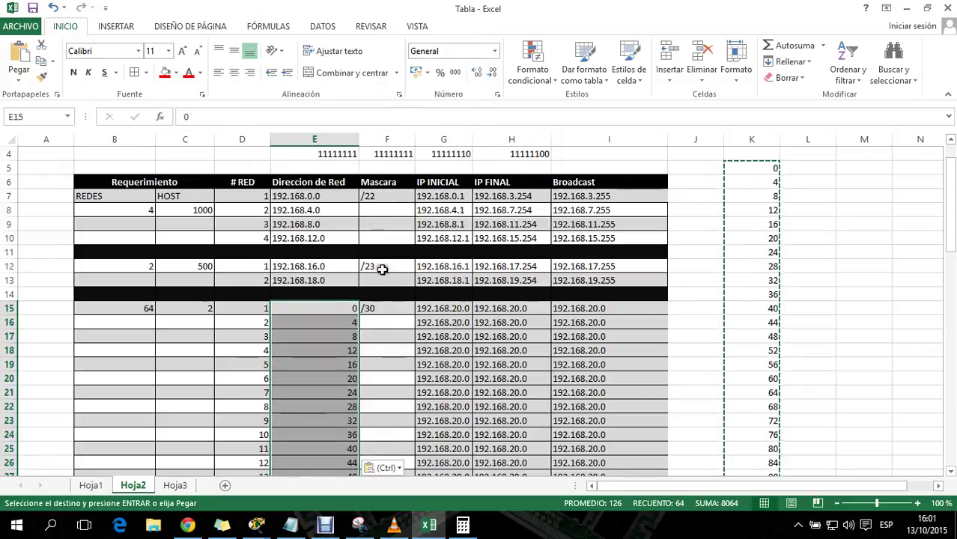
{"action": "left_click", "coordinate": [327, 363]}
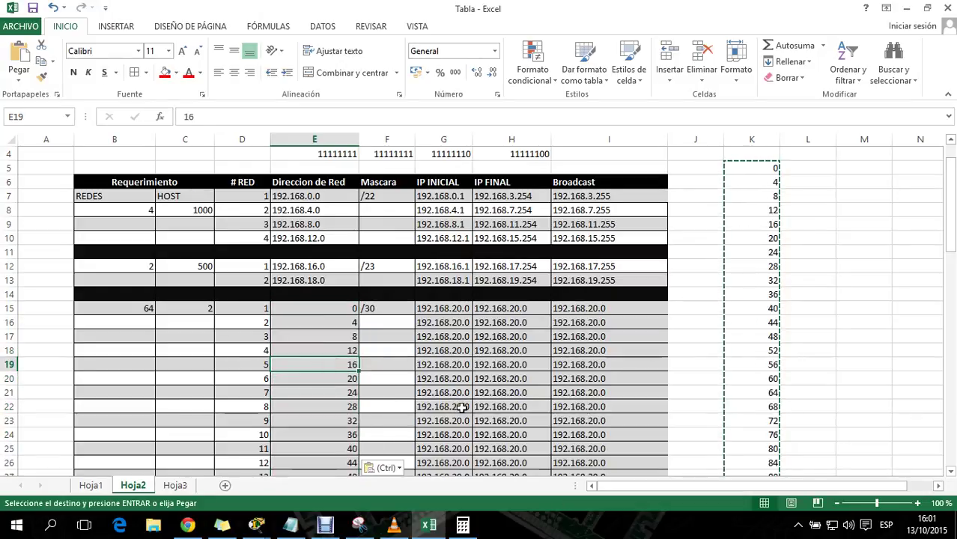
Undo the values paste and the latest column K changes, and redo the formula fill in K6:K77
{"action": "key", "text": "ctrl+z"}
{"action": "key", "text": "ctrl+z"}
{"action": "key", "text": "ctrl+z"}
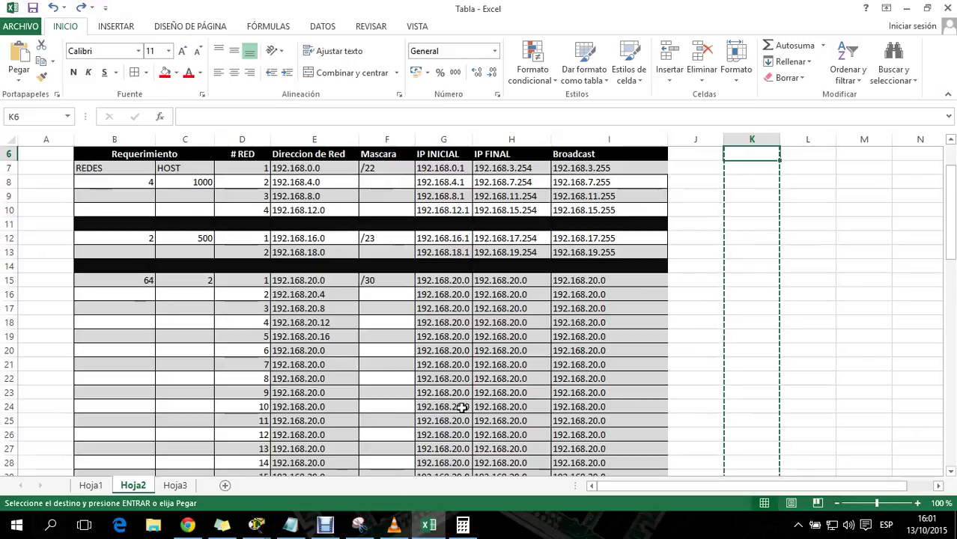
{"action": "key", "text": "ctrl+y"}
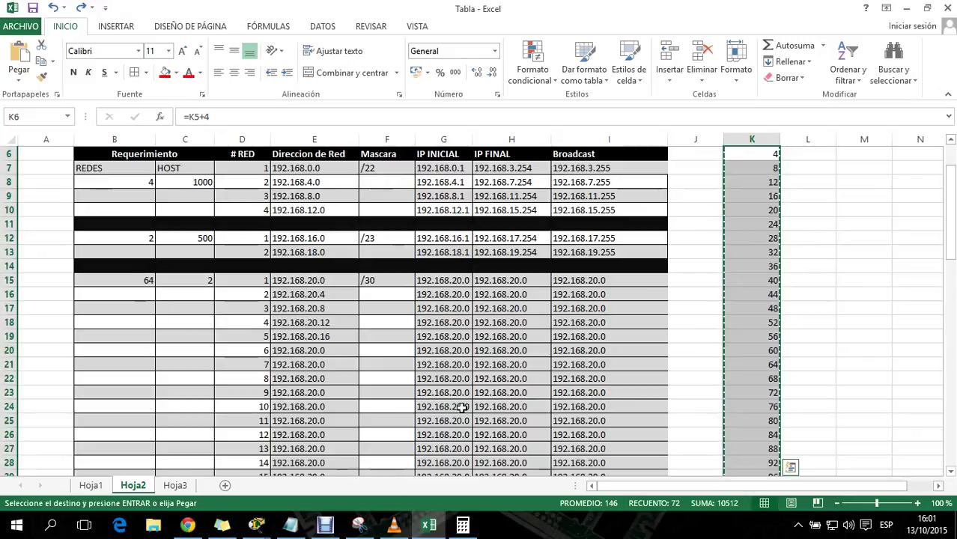
Paste the copied helper formulas into the network address column starting at E15
{"action": "left_click", "coordinate": [345, 293]}
{"action": "left_click", "coordinate": [334, 281]}
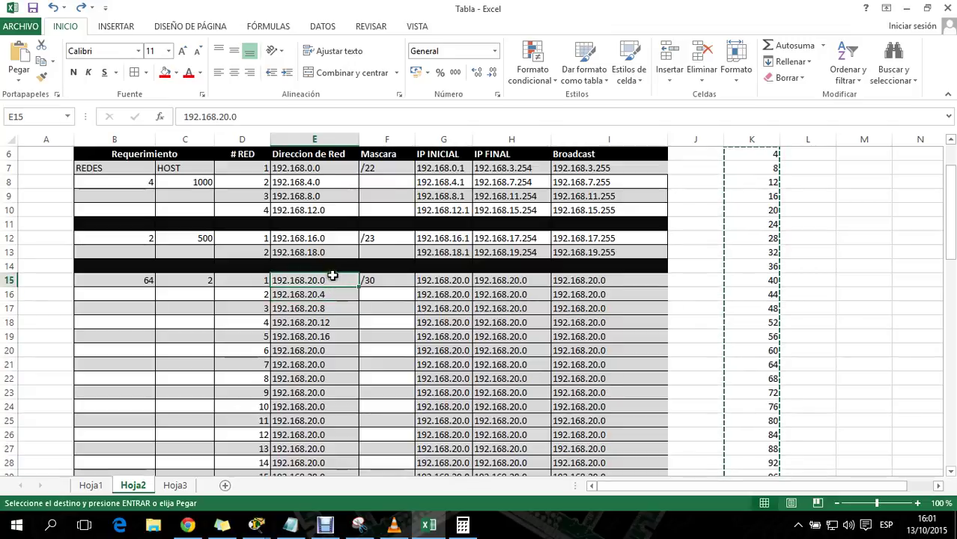
{"action": "left_click_drag", "start_coordinate": [332, 279], "coordinate": [326, 437]}
{"action": "key", "text": "ctrl+v"}
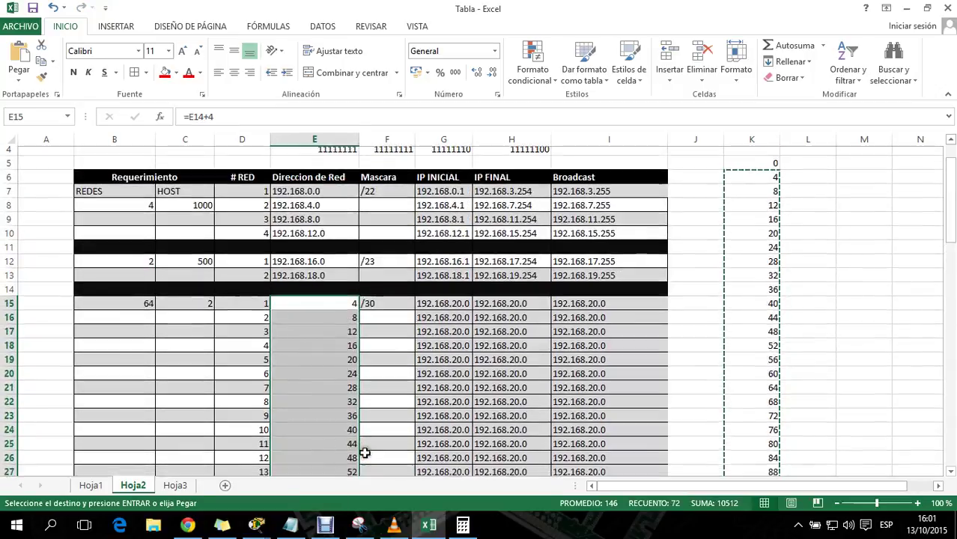
Review the pasted series in column E and inspect the formula in E15 without changing it
{"action": "scroll", "coordinate": [337, 415], "scroll_direction": "down", "scroll_amount": 3}
{"action": "left_click", "coordinate": [326, 388]}
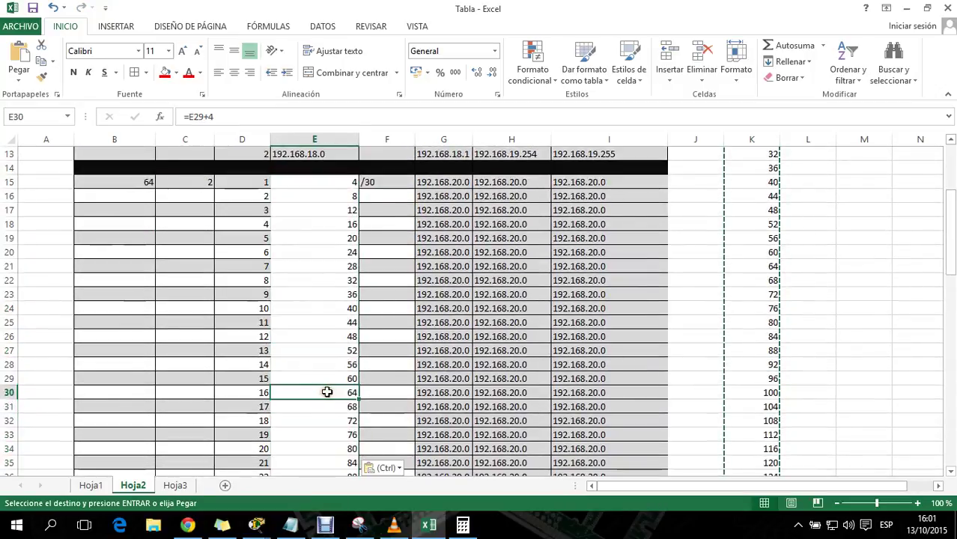
{"action": "scroll", "coordinate": [327, 391], "scroll_direction": "up", "scroll_amount": 1}
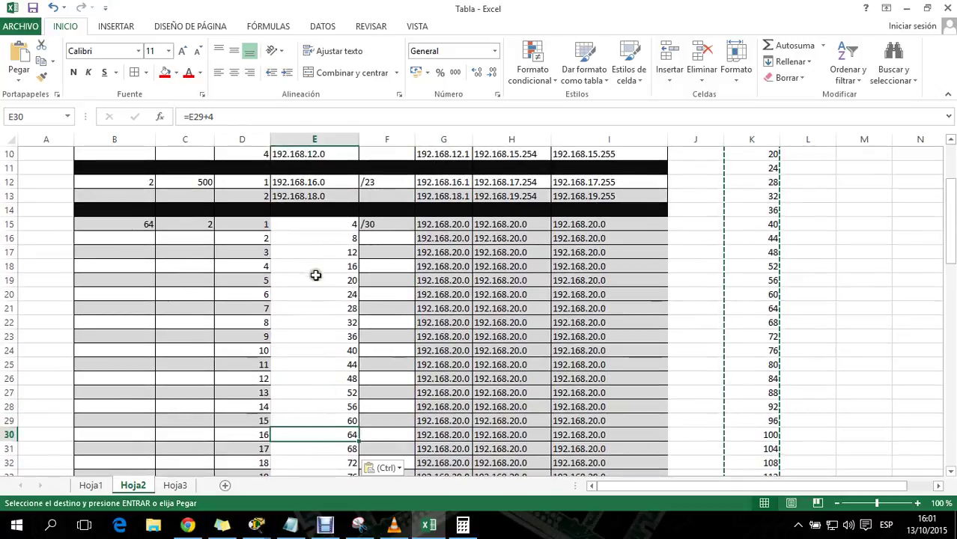
{"action": "double_click", "coordinate": [316, 223]}
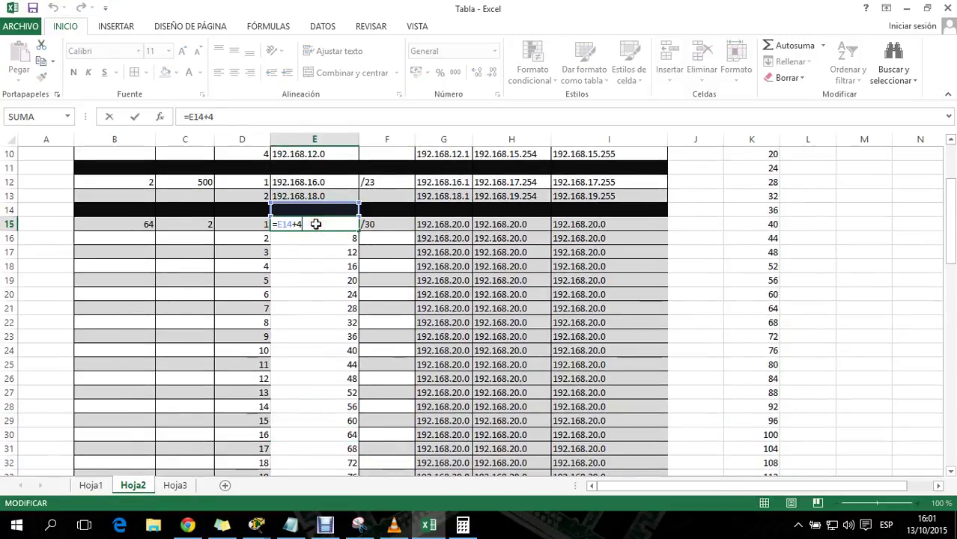
{"action": "key", "text": "Escape"}
Copy K5:K68, starting from the 0 value, and paste it over the series in E15:E78
{"action": "scroll", "coordinate": [662, 280], "scroll_direction": "up", "scroll_amount": 3}
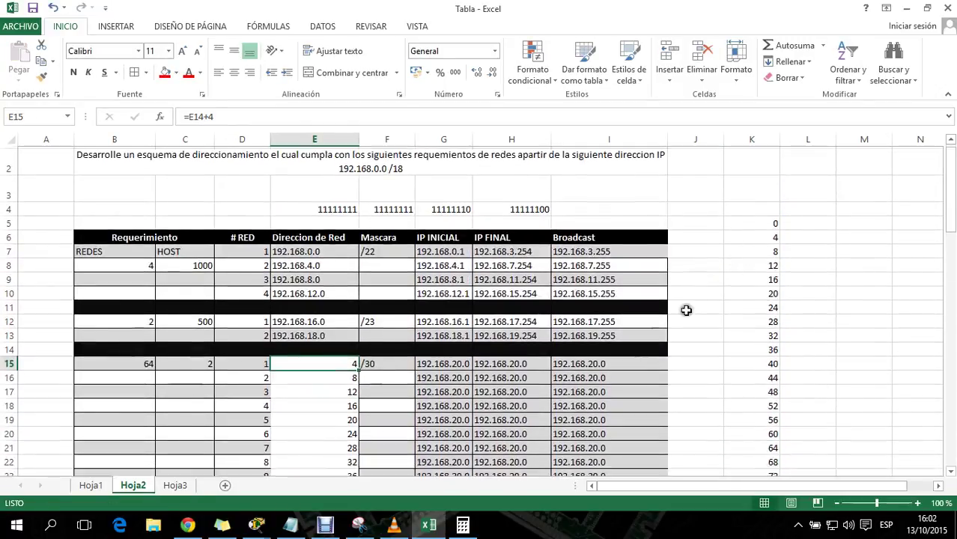
{"action": "scroll", "coordinate": [585, 322], "scroll_direction": "down", "scroll_amount": 2}
{"action": "scroll", "coordinate": [771, 182], "scroll_direction": "up", "scroll_amount": 2}
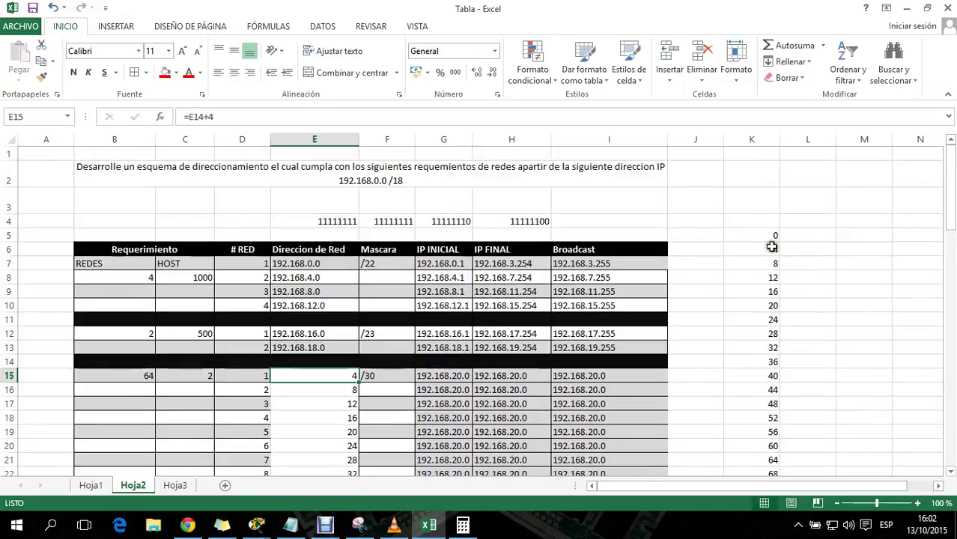
{"action": "left_click_drag", "start_coordinate": [752, 234], "coordinate": [777, 308]}
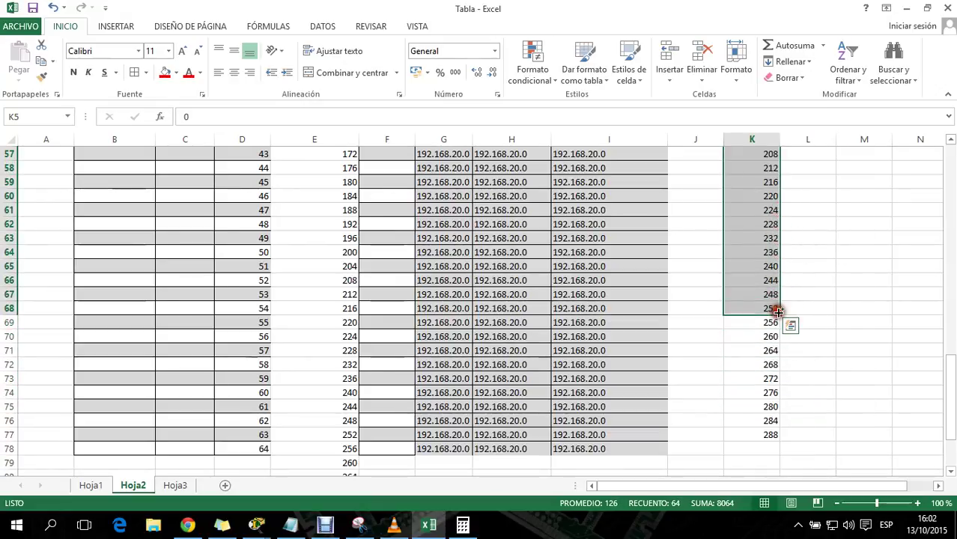
{"action": "scroll", "coordinate": [425, 363], "scroll_direction": "up", "scroll_amount": 15}
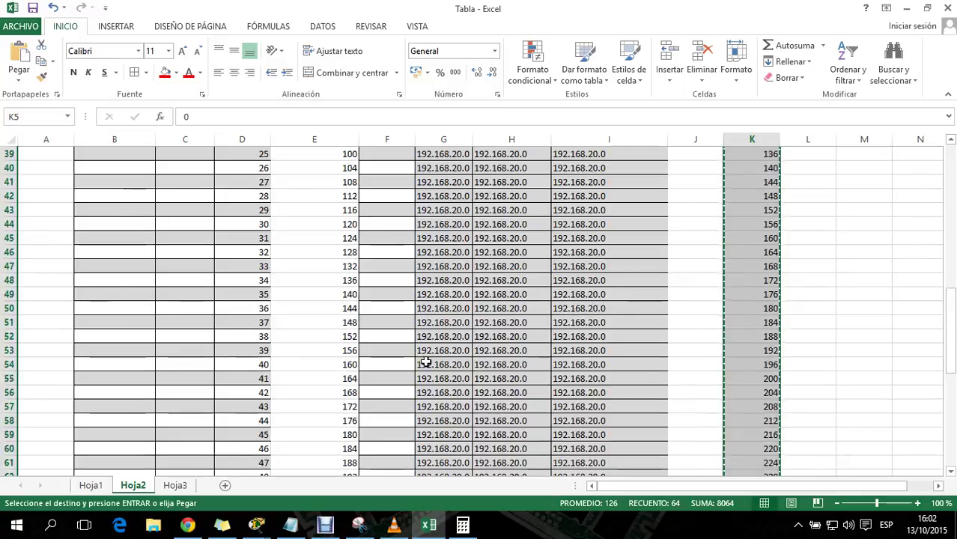
{"action": "scroll", "coordinate": [424, 362], "scroll_direction": "up", "scroll_amount": 2}
{"action": "left_click", "coordinate": [344, 279]}
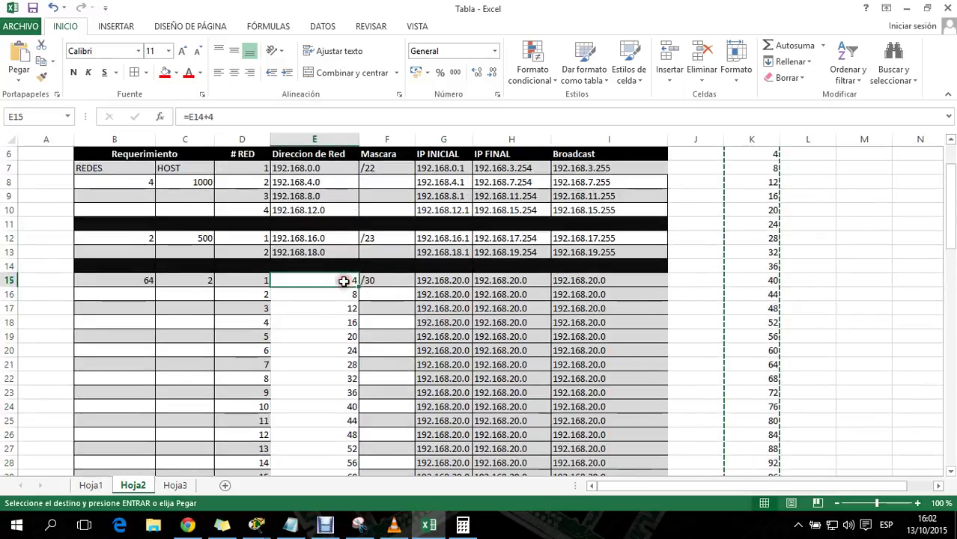
{"action": "key", "text": "ctrl+v"}
{"action": "scroll", "coordinate": [362, 326], "scroll_direction": "down", "scroll_amount": 13}
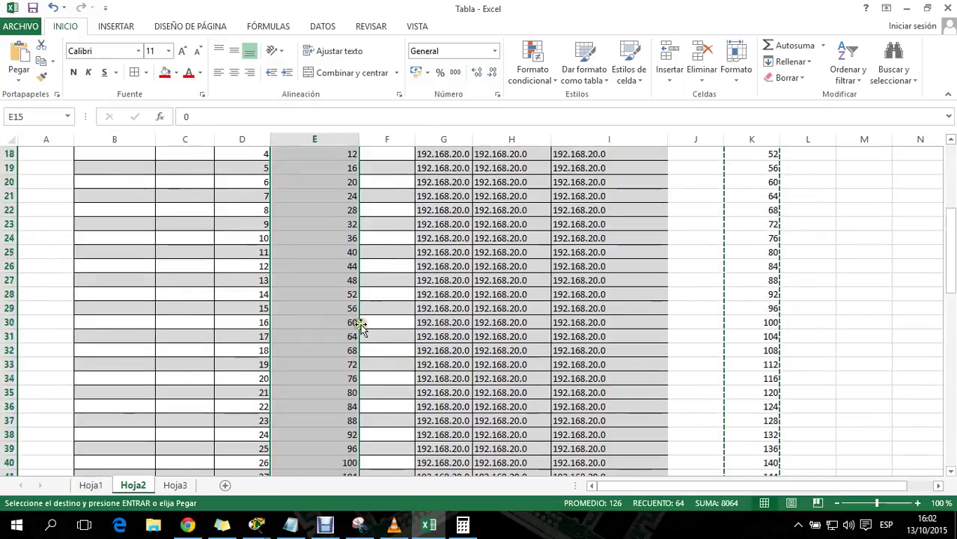
Clear cells E79:E86 below the last network row
{"action": "scroll", "coordinate": [359, 326], "scroll_direction": "down", "scroll_amount": 7}
{"action": "left_click_drag", "start_coordinate": [351, 336], "coordinate": [354, 435]}
{"action": "key", "text": "Delete"}
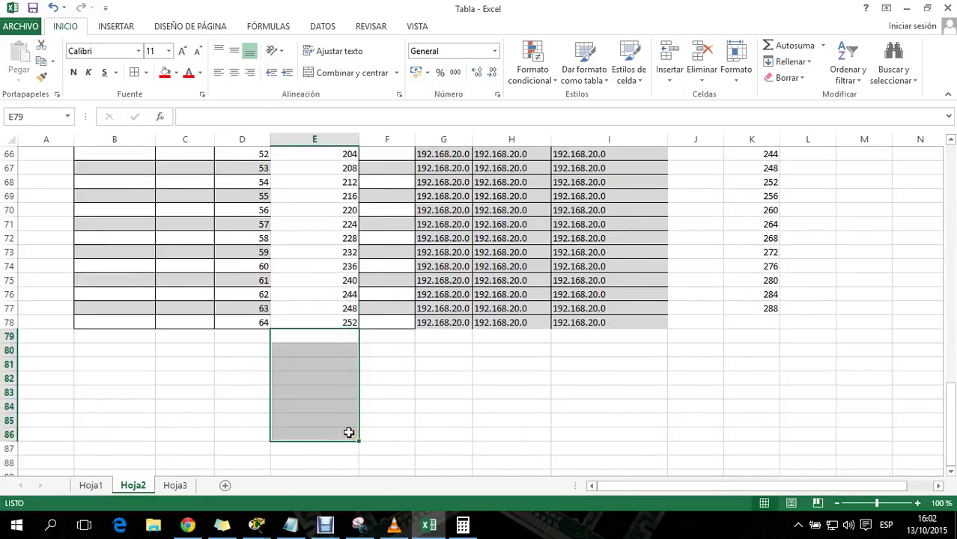
Apply cell borders to the whole addressing table, B6:I78
{"action": "left_click_drag", "start_coordinate": [619, 316], "coordinate": [116, 249]}
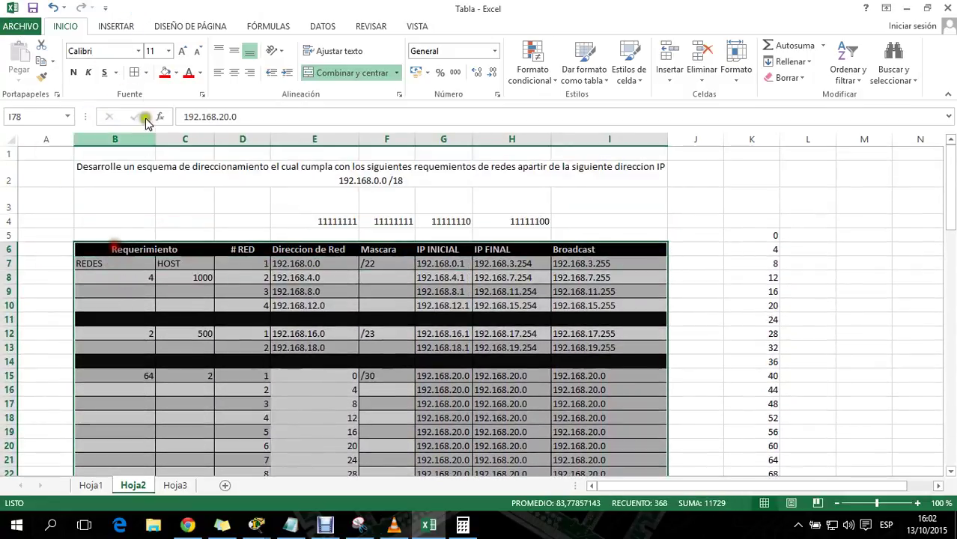
{"action": "left_click", "coordinate": [134, 72]}
{"action": "left_click", "coordinate": [399, 378]}
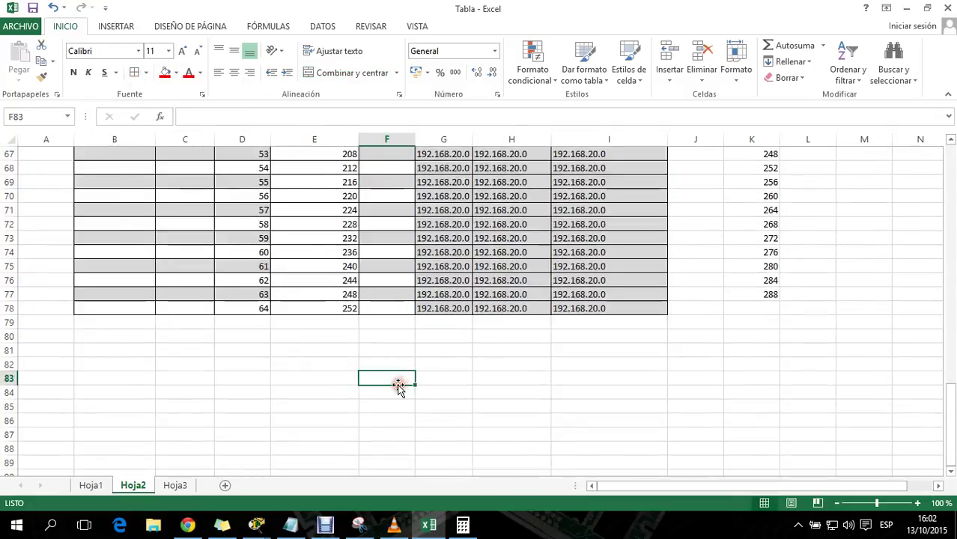
Change the first /30 network address in E15 to 192.168.20.0
{"action": "scroll", "coordinate": [401, 376], "scroll_direction": "up", "scroll_amount": 5}
{"action": "scroll", "coordinate": [401, 376], "scroll_direction": "up", "scroll_amount": 16}
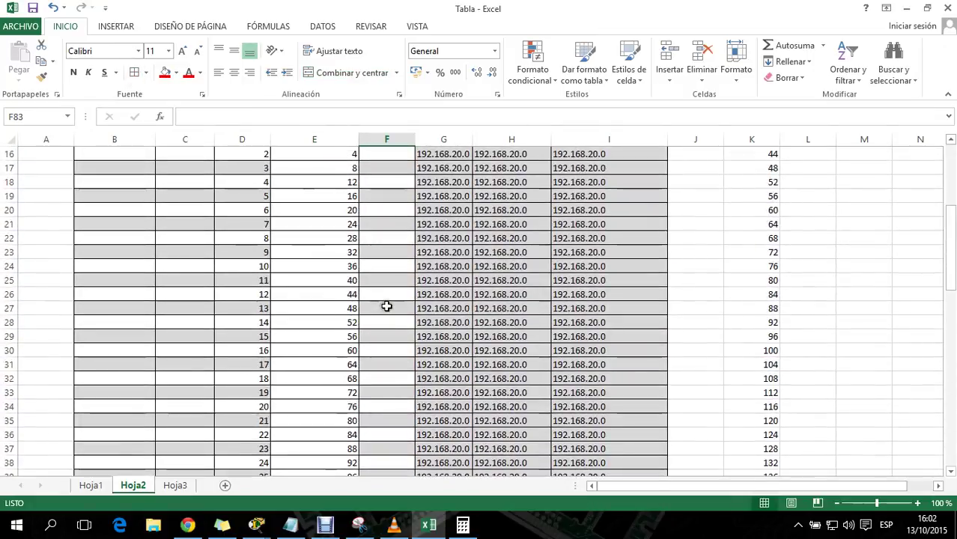
{"action": "double_click", "coordinate": [334, 309]}
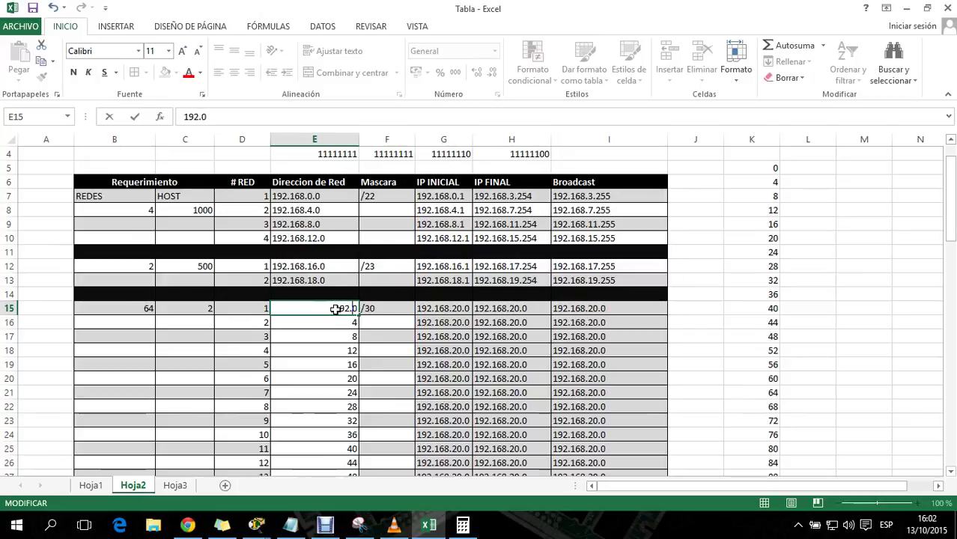
{"action": "type", "text": "192.168."}
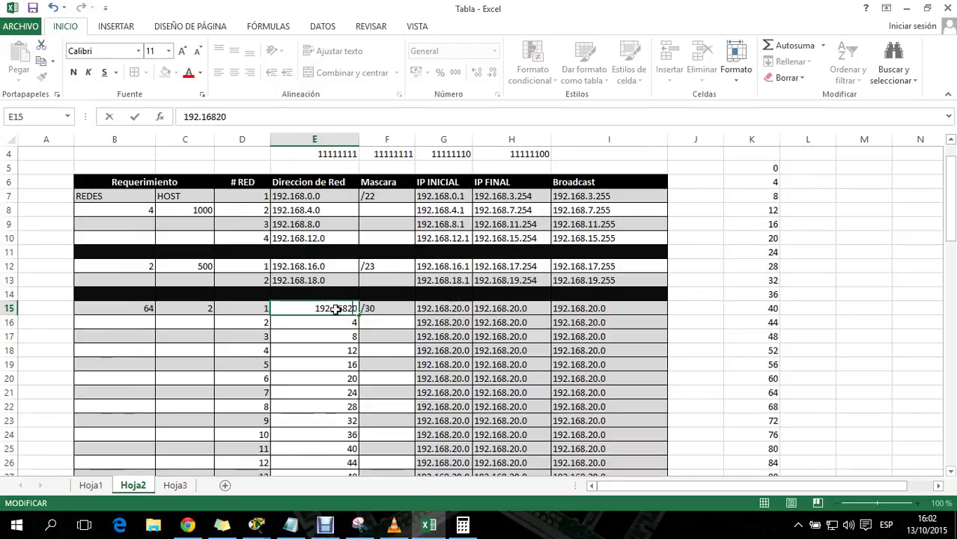
{"action": "key", "text": "Return"}
{"action": "key", "text": "Down"}
{"action": "key", "text": "Down"}
{"action": "key", "text": "Down"}
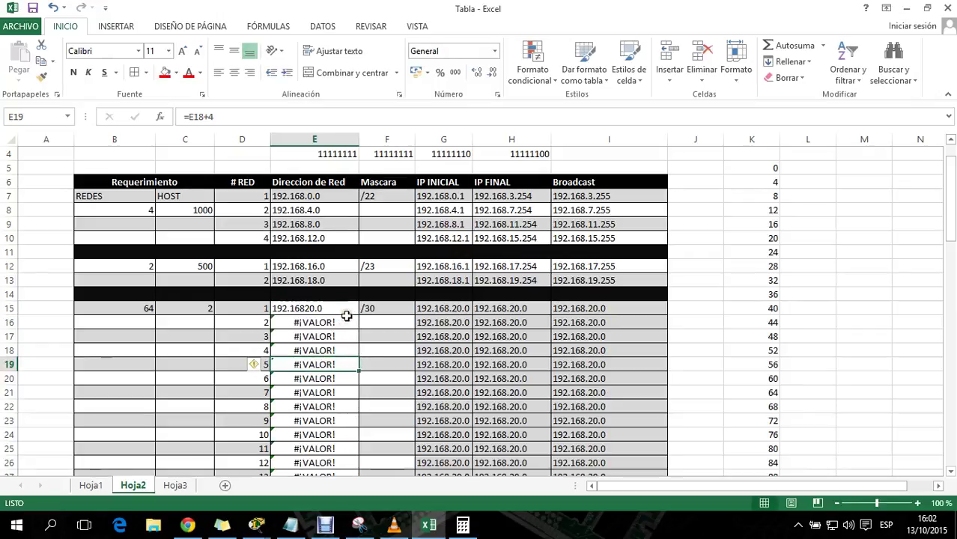
{"action": "double_click", "coordinate": [307, 308]}
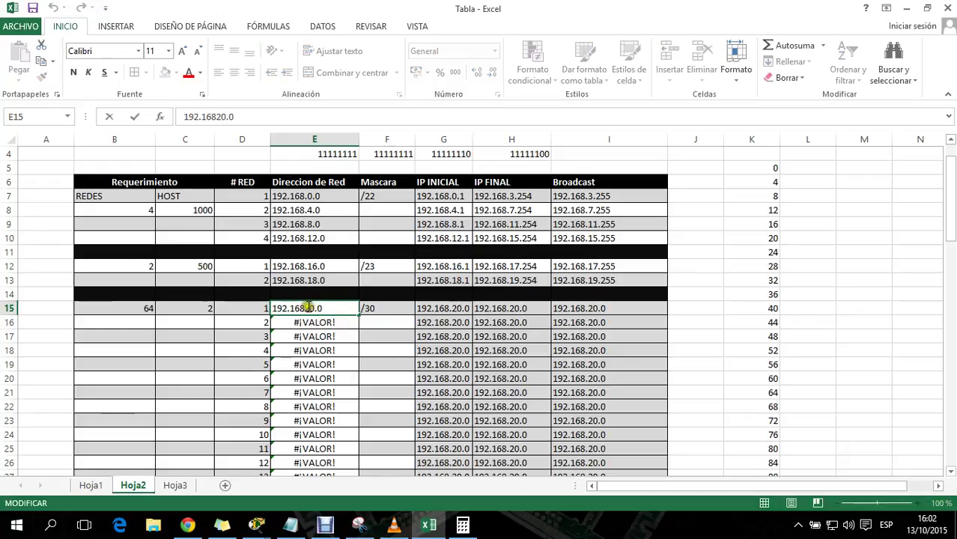
{"action": "left_click", "coordinate": [319, 345]}
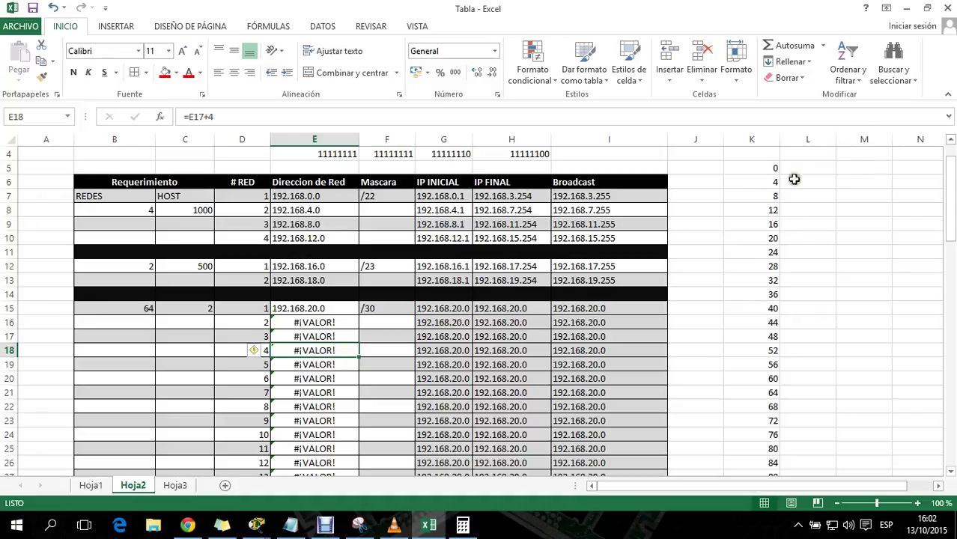
Copy the helper values 4 to 252 in K6:K68 and paste them as values over E16:E78
{"action": "left_click_drag", "start_coordinate": [764, 181], "coordinate": [767, 321]}
{"action": "right_click", "coordinate": [764, 315]}
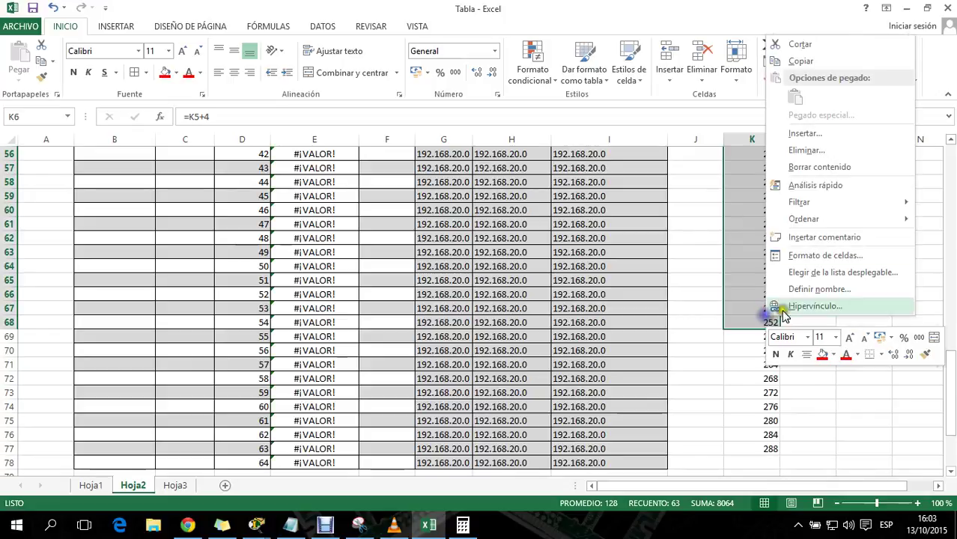
{"action": "left_click", "coordinate": [833, 60]}
{"action": "scroll", "coordinate": [468, 305], "scroll_direction": "up", "scroll_amount": 18}
{"action": "left_click_drag", "start_coordinate": [327, 389], "coordinate": [335, 435]}
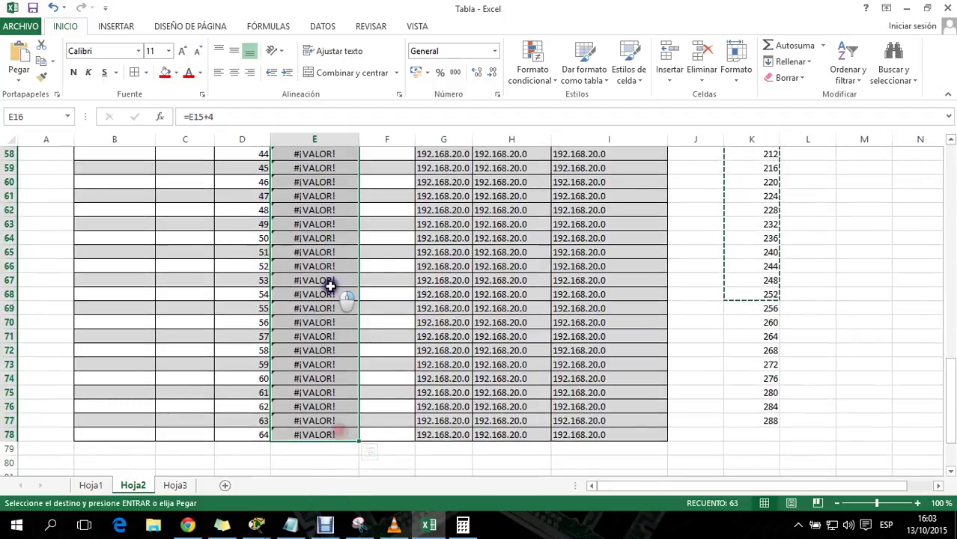
{"action": "right_click", "coordinate": [332, 286]}
{"action": "left_click", "coordinate": [397, 70]}
{"action": "scroll", "coordinate": [384, 71], "scroll_direction": "up", "scroll_amount": 18}
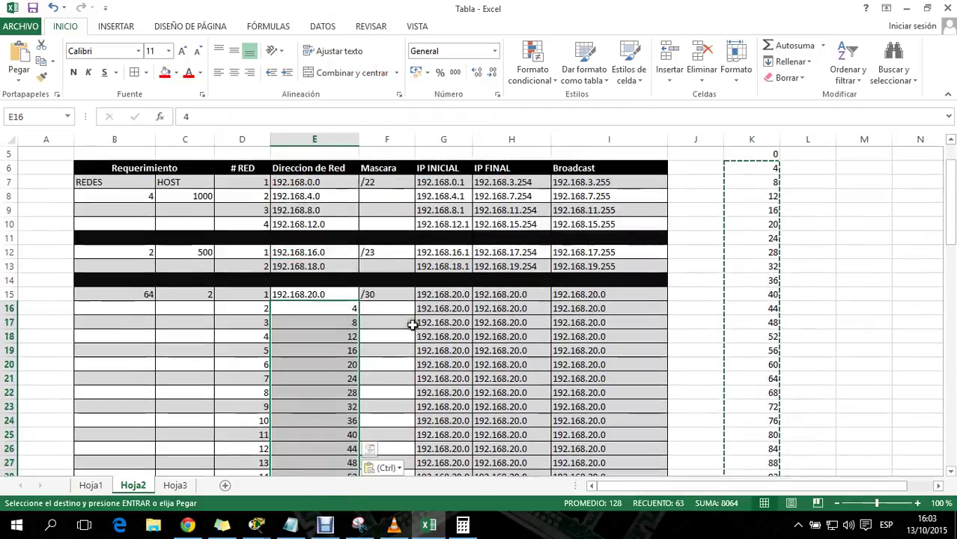
{"action": "left_click", "coordinate": [322, 364]}
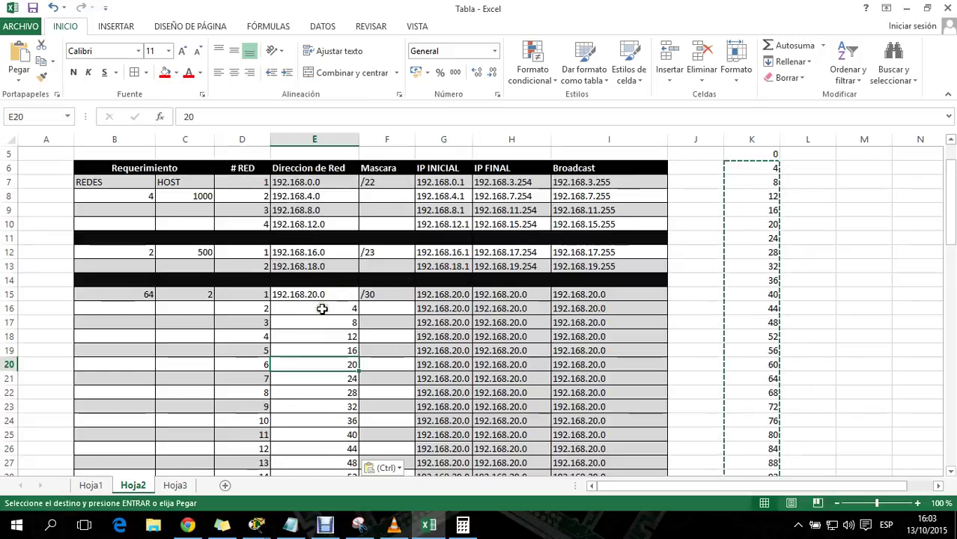
Reuse the prefix from E15 to make E16 192.168.20.4, and copy the prefix "192.168.20." including its final dot
{"action": "double_click", "coordinate": [305, 298]}
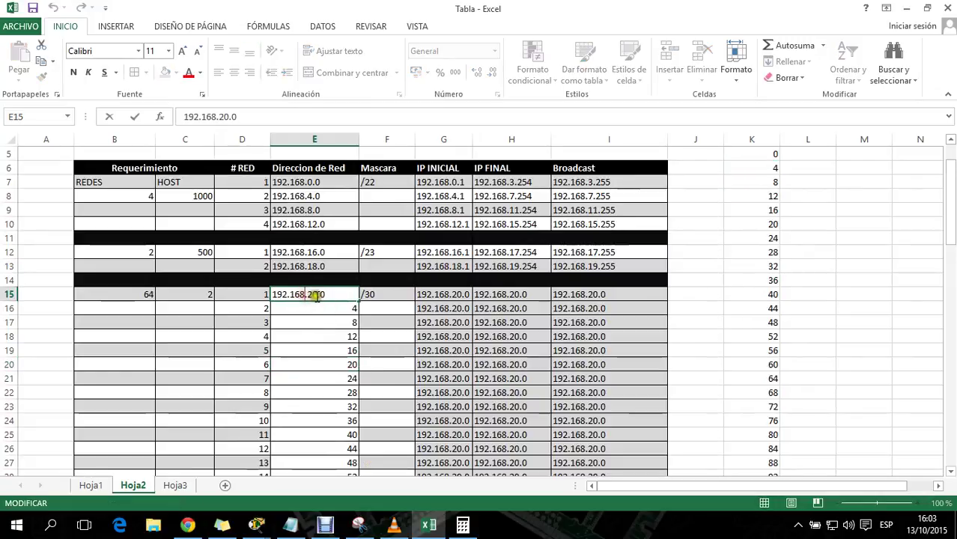
{"action": "left_click_drag", "start_coordinate": [317, 295], "coordinate": [252, 290]}
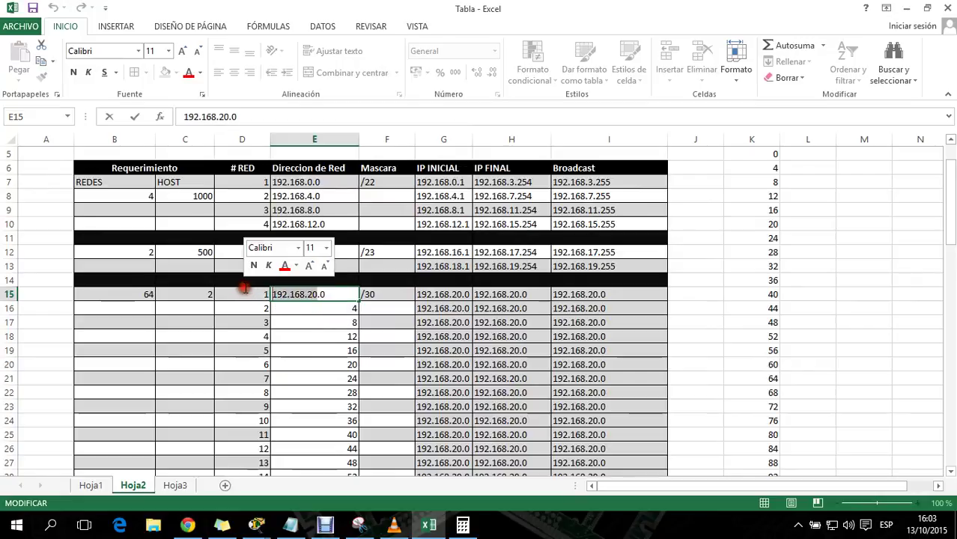
{"action": "double_click", "coordinate": [312, 309]}
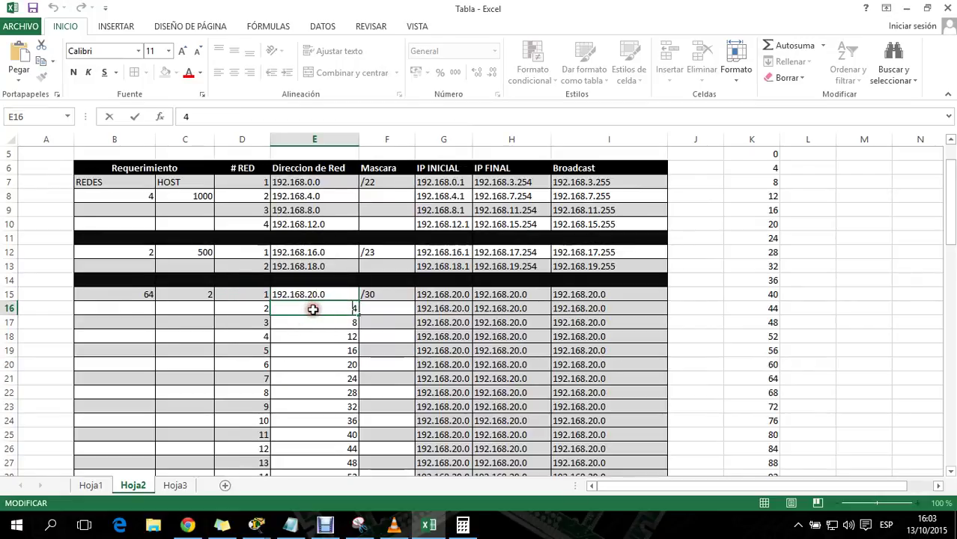
{"action": "key", "text": "ctrl+v"}
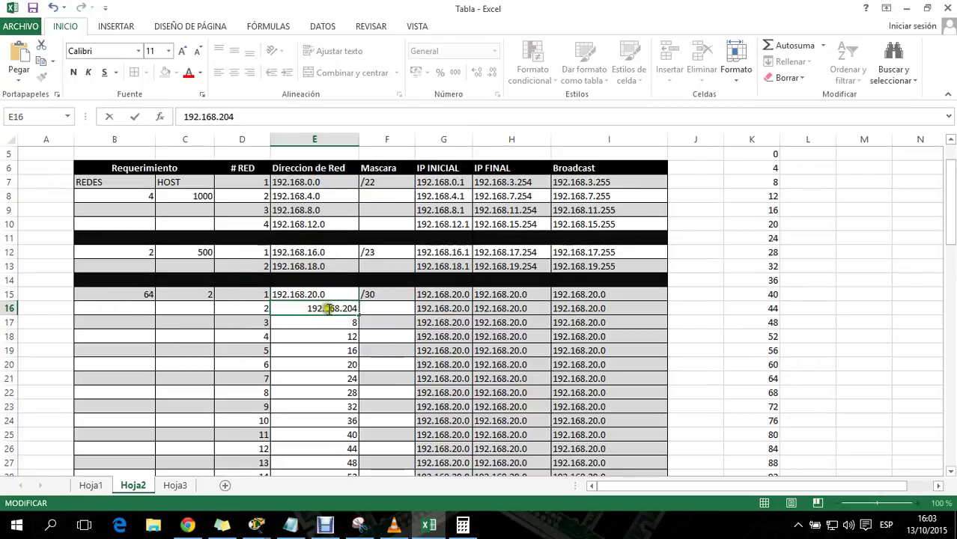
{"action": "type", "text": "."}
{"action": "left_click_drag", "start_coordinate": [358, 309], "coordinate": [235, 299]}
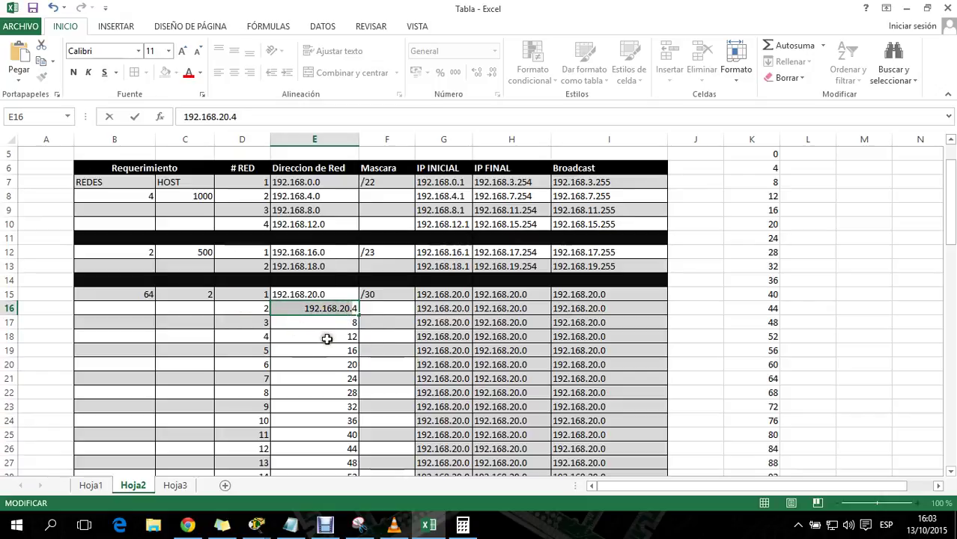
{"action": "key", "text": "End"}
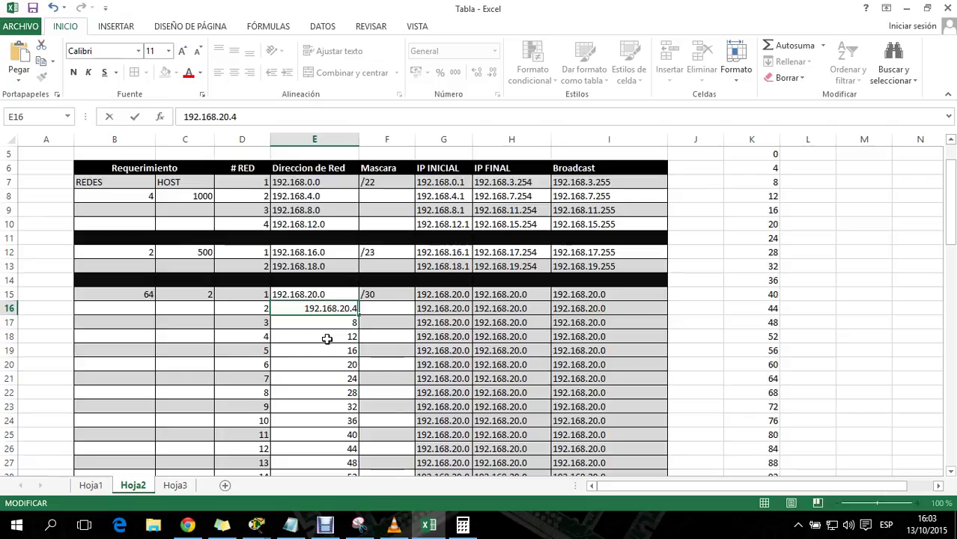
{"action": "key", "text": "Return"}
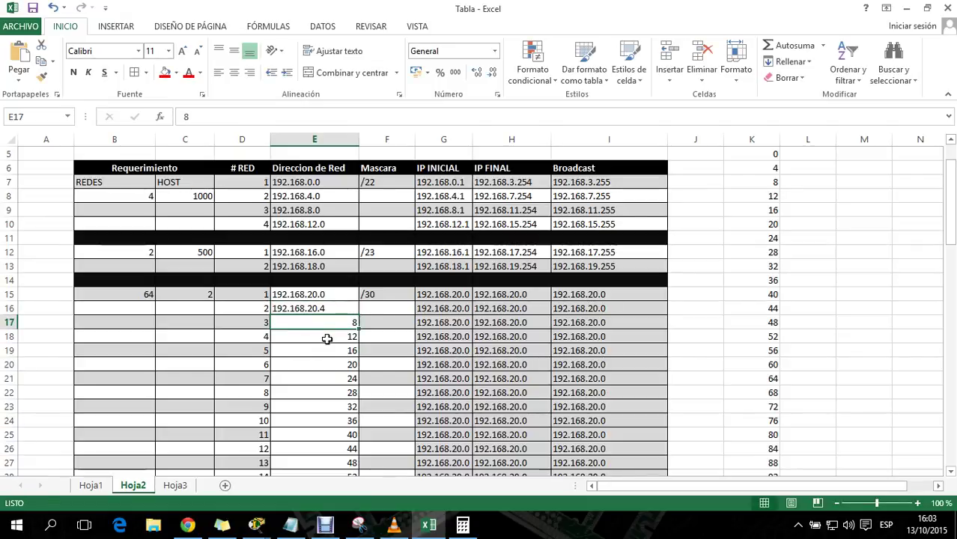
{"action": "key", "text": "XF86MonBrightnessDown"}
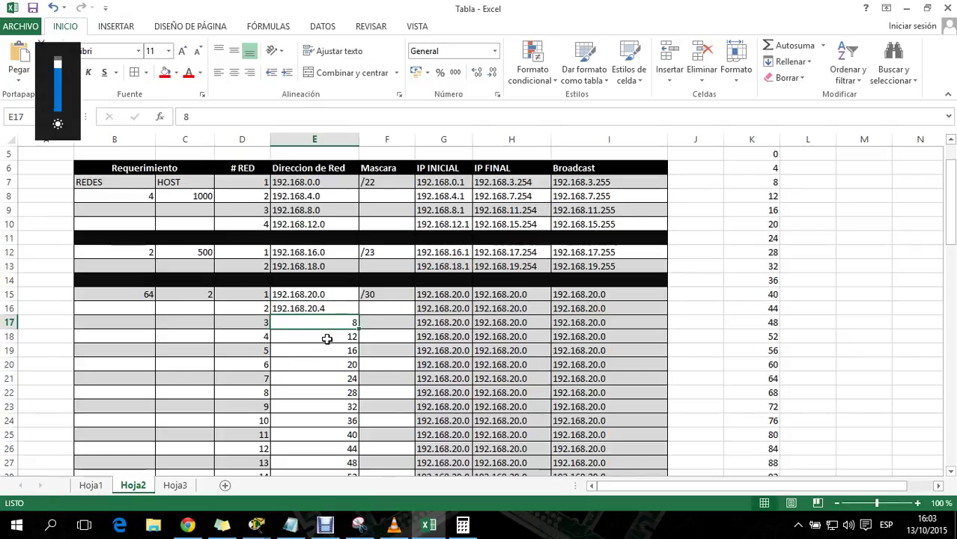
Insert the copied prefix before the numbers in E17:E19 to give 192.168.20.8, 192.168.20.12 and 192.168.20.16
{"action": "double_click", "coordinate": [339, 324]}
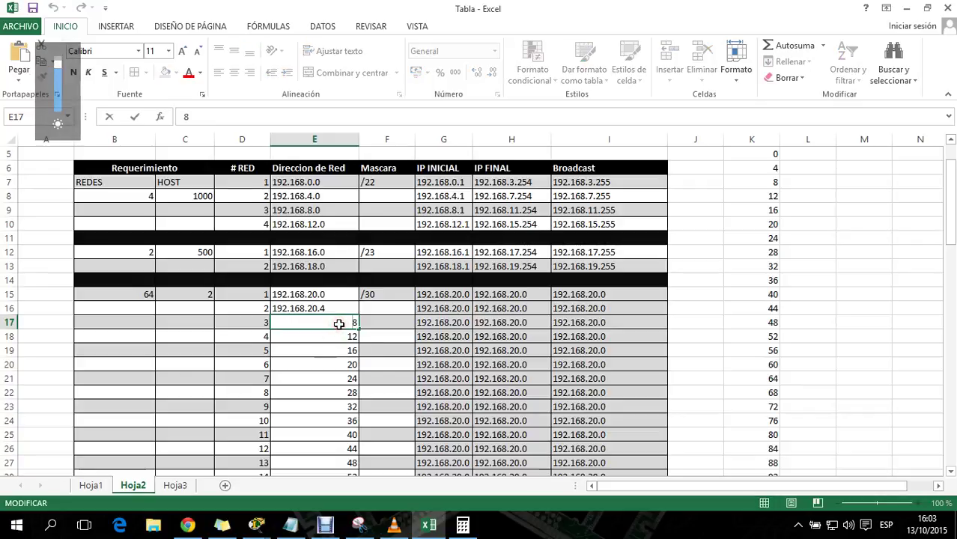
{"action": "key", "text": "ctrl+v"}
{"action": "left_click", "coordinate": [339, 335]}
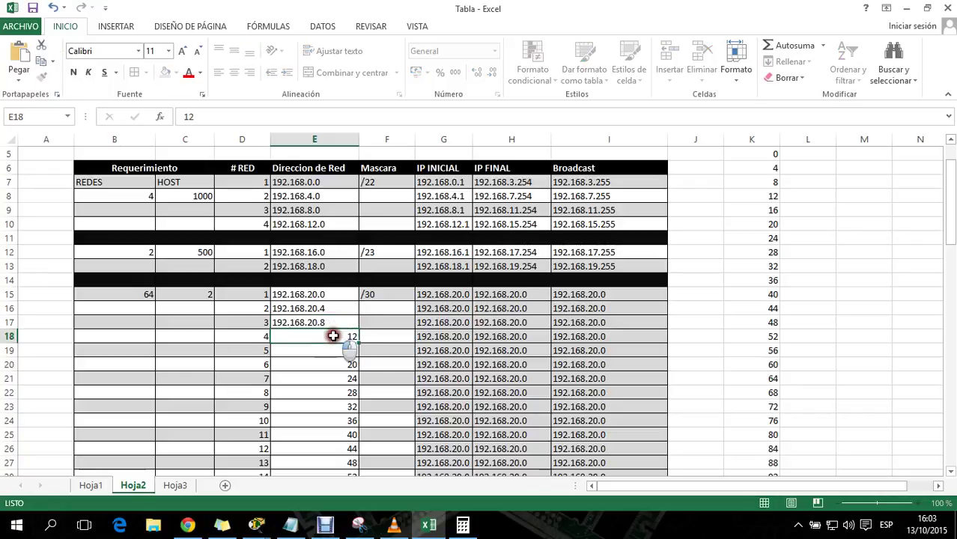
{"action": "double_click", "coordinate": [339, 334]}
{"action": "key", "text": "ctrl+v"}
{"action": "left_click", "coordinate": [326, 354]}
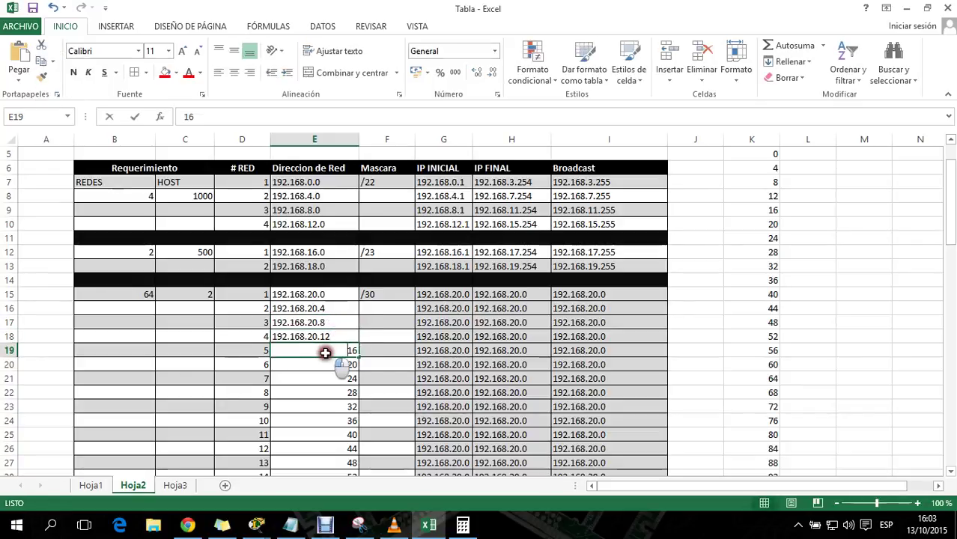
{"action": "double_click", "coordinate": [326, 354]}
{"action": "key", "text": "ctrl+v"}
{"action": "left_click", "coordinate": [324, 364]}
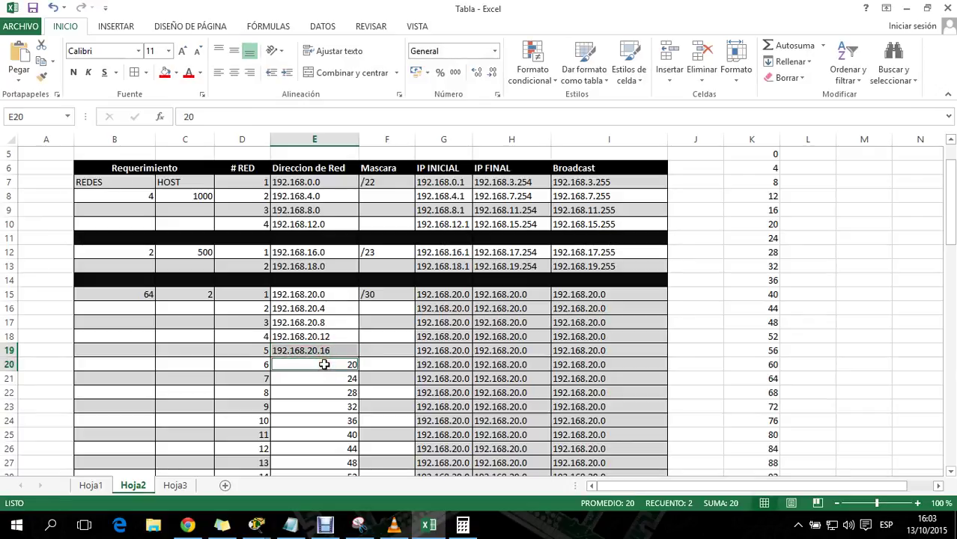
Insert the copied prefix in E20 and E21 to give 192.168.20.20 and 192.168.20.24
{"action": "double_click", "coordinate": [324, 365]}
{"action": "key", "text": "ctrl+v"}
{"action": "left_click", "coordinate": [316, 378]}
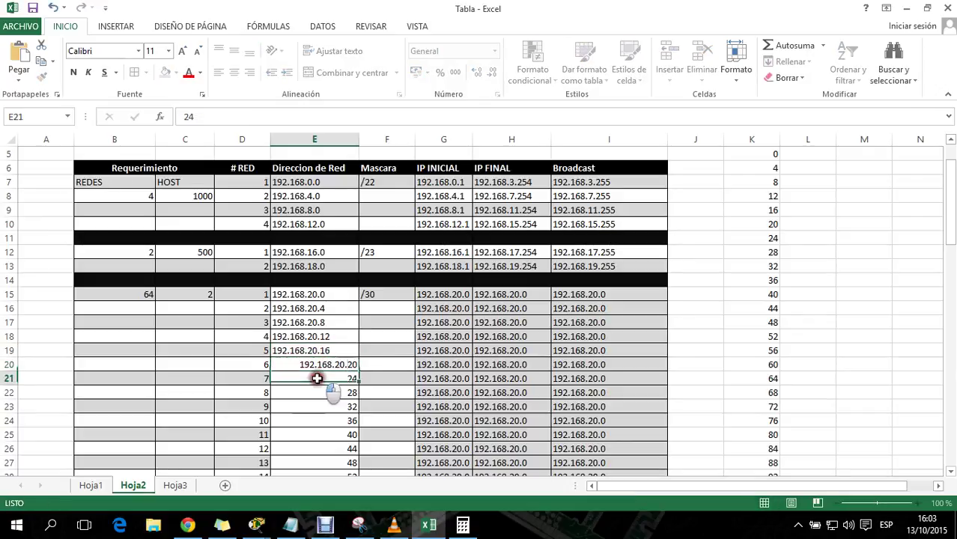
{"action": "double_click", "coordinate": [317, 378]}
{"action": "key", "text": "ctrl+v"}
{"action": "key", "text": "Return"}
{"action": "key", "text": "ctrl+Down"}
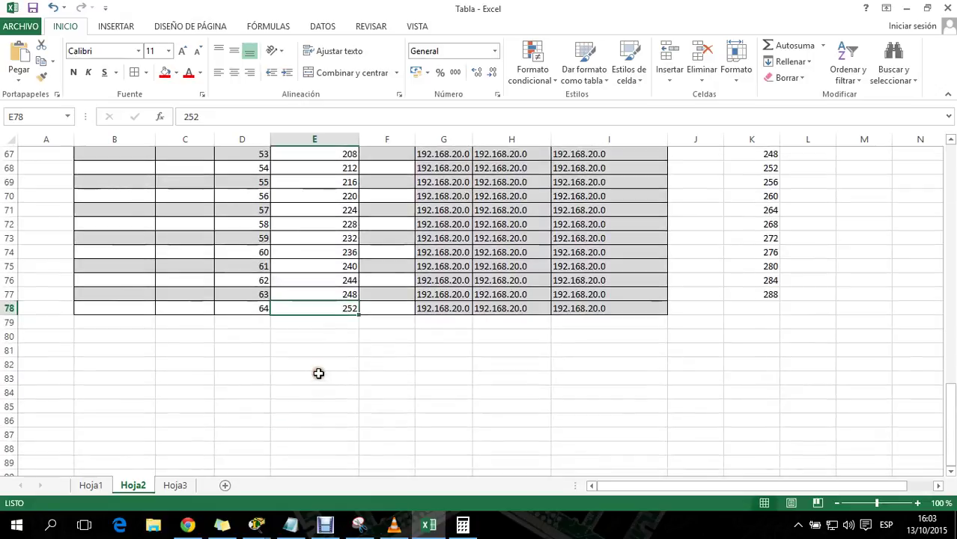
Clear the placeholder addresses in the IP INICIAL, IP FINAL and Broadcast columns of the /30 networks, starting at G15
{"action": "scroll", "coordinate": [318, 373], "scroll_direction": "up", "scroll_amount": 19}
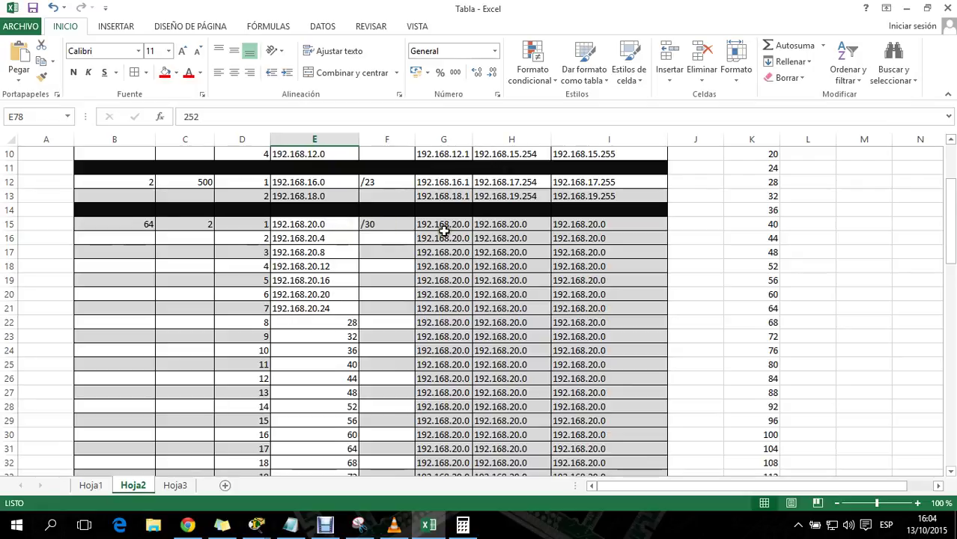
{"action": "left_click_drag", "start_coordinate": [440, 224], "coordinate": [598, 413]}
{"action": "key", "text": "Delete"}
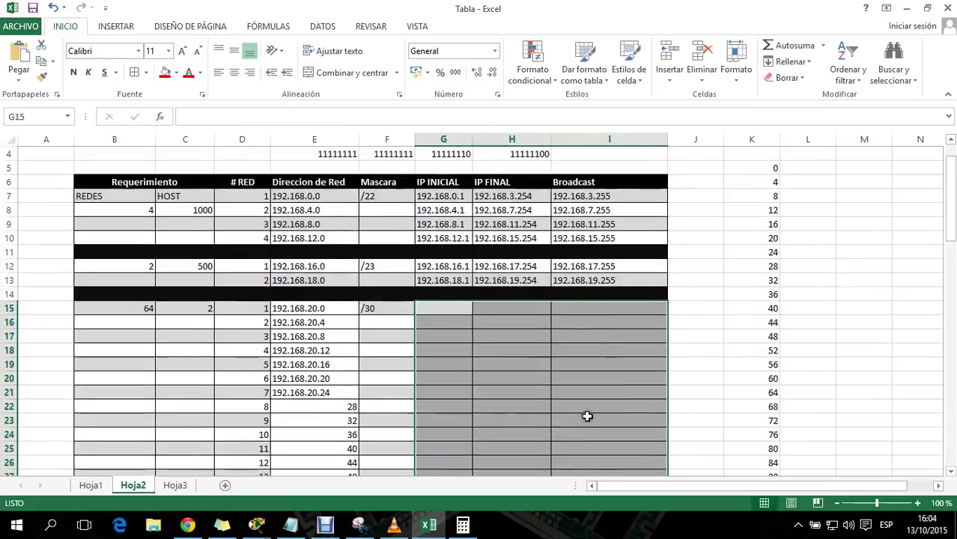
Enter 20.1 as the initial IP in G15 and fill the series across to I15, giving 20.2 and 20.3
{"action": "left_click", "coordinate": [456, 306]}
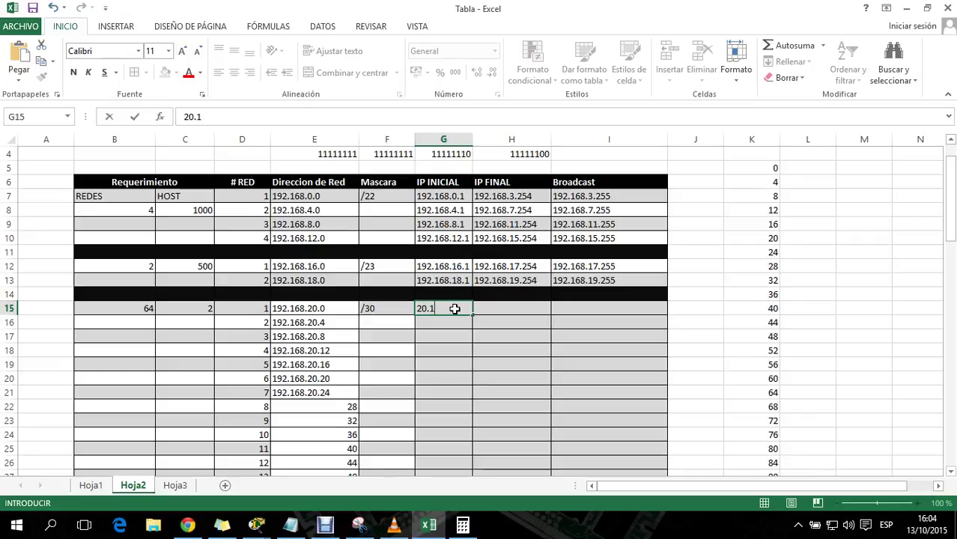
{"action": "type", "text": "0.1"}
{"action": "left_click", "coordinate": [469, 338]}
{"action": "left_click", "coordinate": [457, 312]}
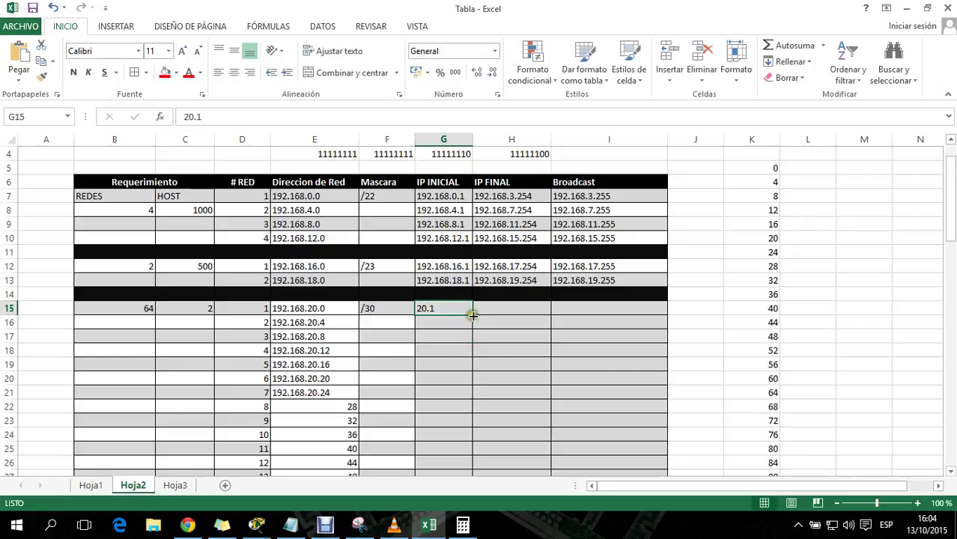
{"action": "left_click_drag", "start_coordinate": [472, 314], "coordinate": [640, 313]}
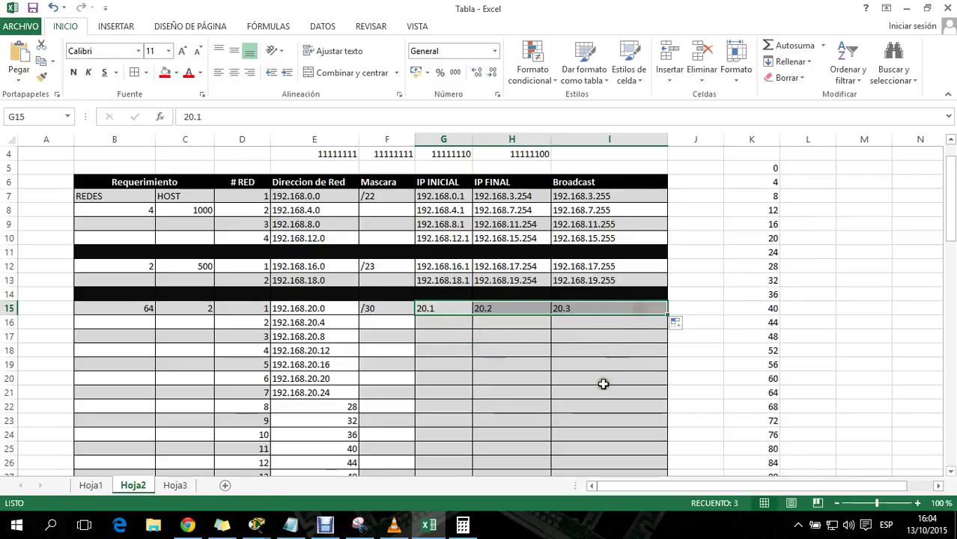
Enter 20.5 as the initial IP in G16 and fill the series across to I16, giving 20.6 and 20.7
{"action": "double_click", "coordinate": [439, 322]}
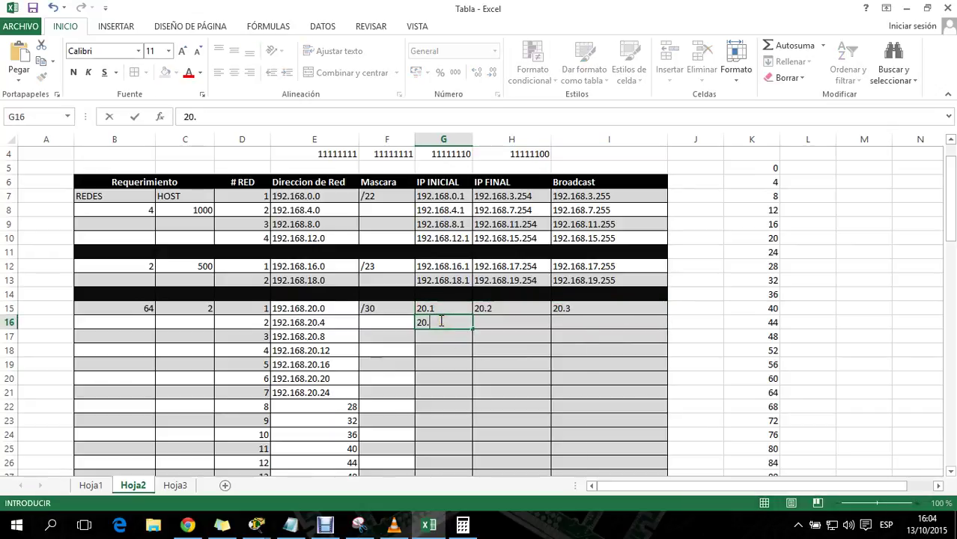
{"action": "key", "text": "Return"}
{"action": "left_click", "coordinate": [449, 322]}
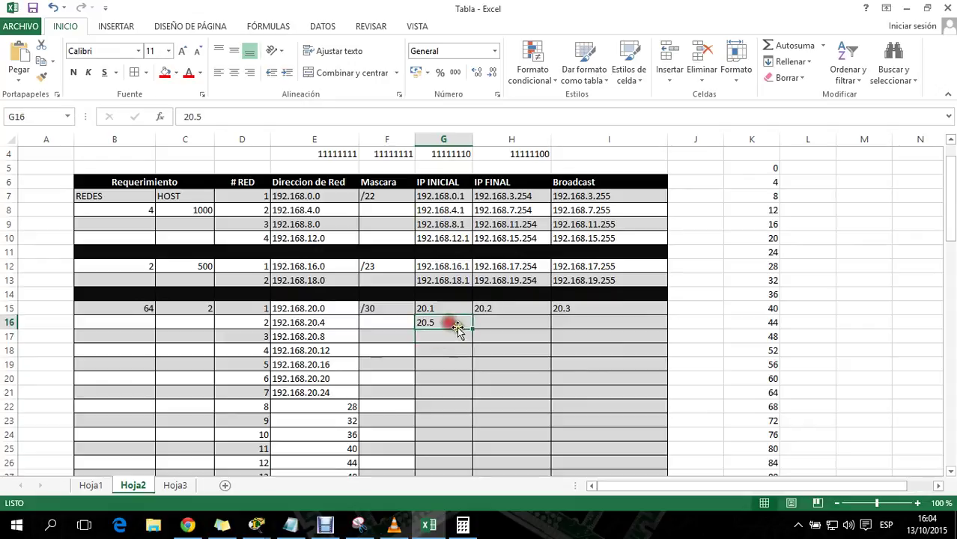
{"action": "left_click_drag", "start_coordinate": [472, 329], "coordinate": [625, 326]}
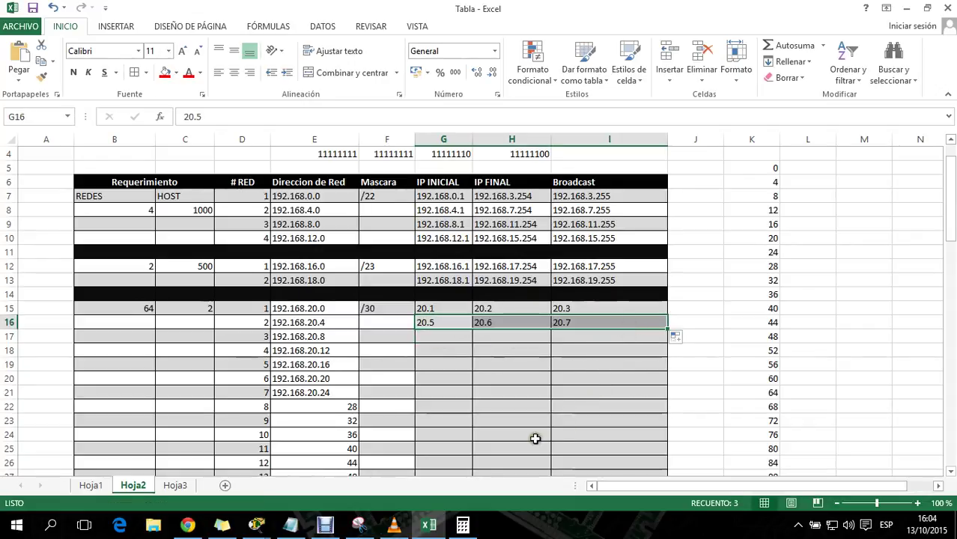
Enter 20.9 as the initial IP in G17 and fill the series across to I17, giving 20.10 and 20.11
{"action": "double_click", "coordinate": [441, 336]}
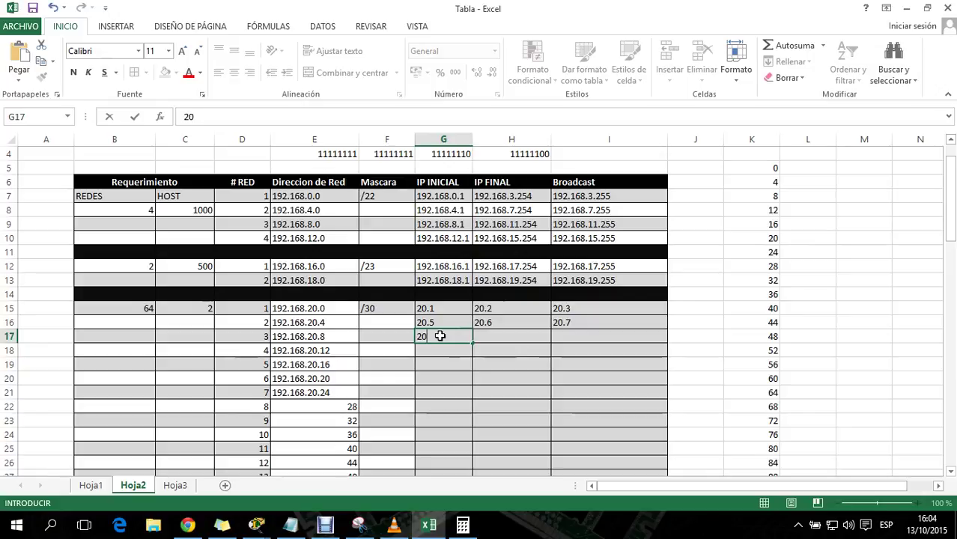
{"action": "type", "text": "20.9"}
{"action": "left_click", "coordinate": [444, 368]}
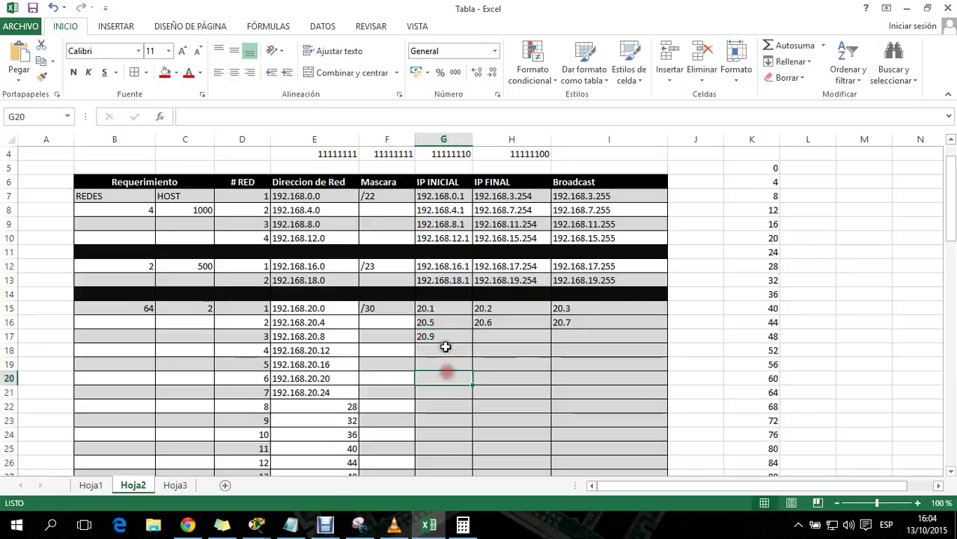
{"action": "left_click", "coordinate": [446, 335]}
{"action": "left_click_drag", "start_coordinate": [473, 343], "coordinate": [615, 333]}
Enter 20.13 as the initial IP in G18 and fill the series across to I18, giving 20.14 and 20.15
{"action": "left_click", "coordinate": [451, 348]}
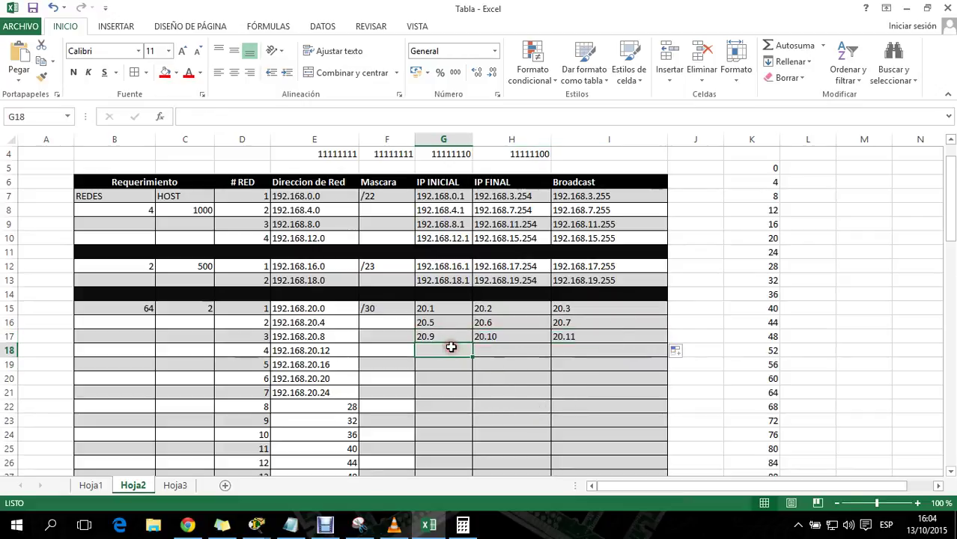
{"action": "double_click", "coordinate": [451, 346]}
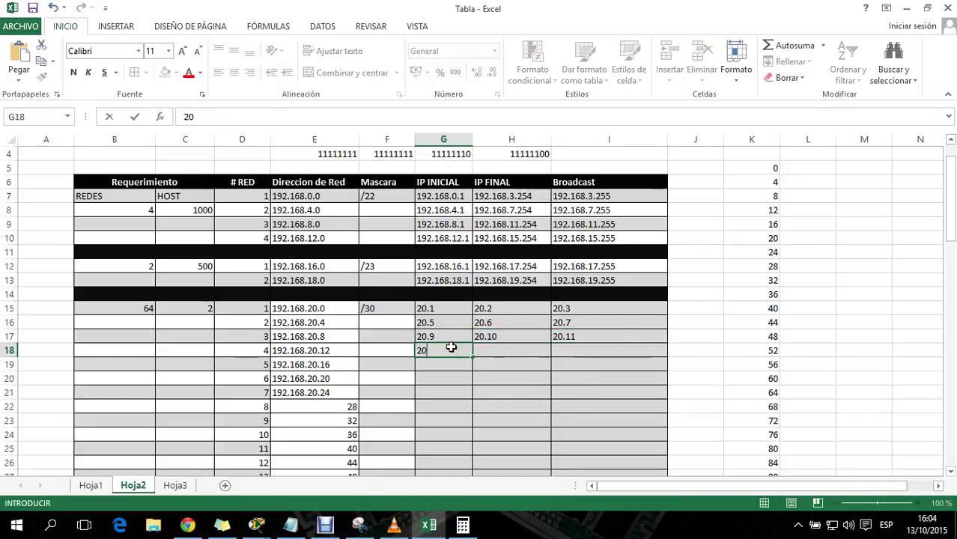
{"action": "type", "text": "20.13"}
{"action": "left_click", "coordinate": [448, 374]}
{"action": "left_click", "coordinate": [453, 352]}
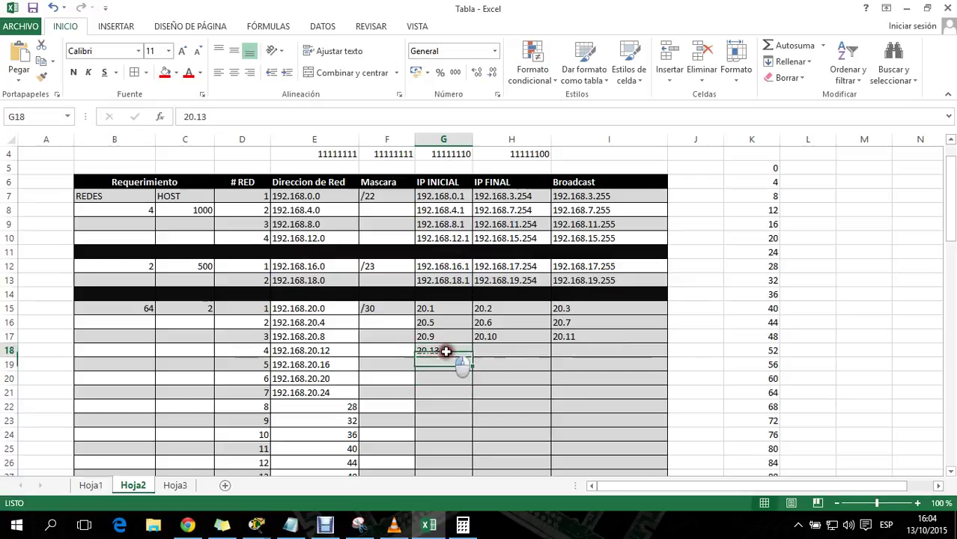
{"action": "left_click_drag", "start_coordinate": [471, 355], "coordinate": [617, 356]}
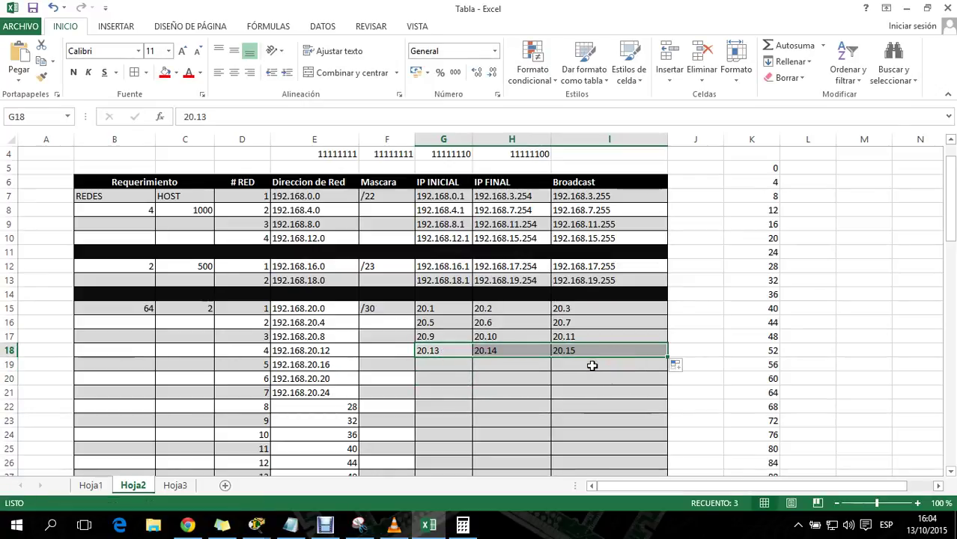
Review the network, initial, final and broadcast addresses of the first /30 network in row 15
{"action": "left_click", "coordinate": [331, 309]}
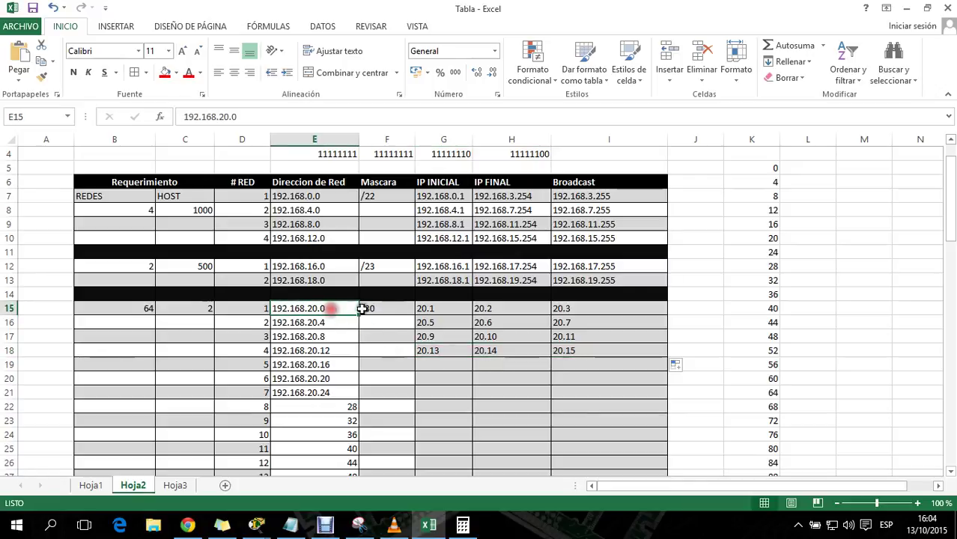
{"action": "left_click", "coordinate": [438, 308]}
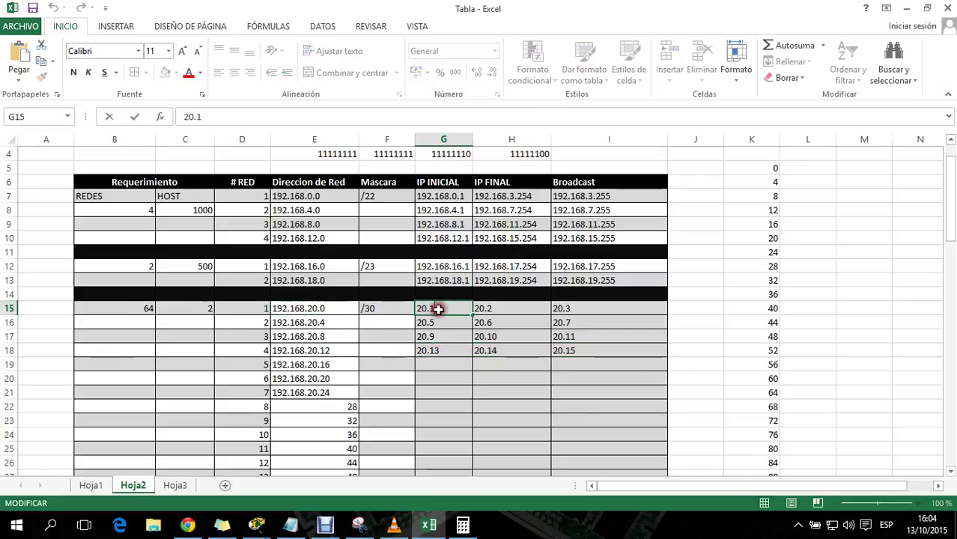
{"action": "double_click", "coordinate": [481, 308]}
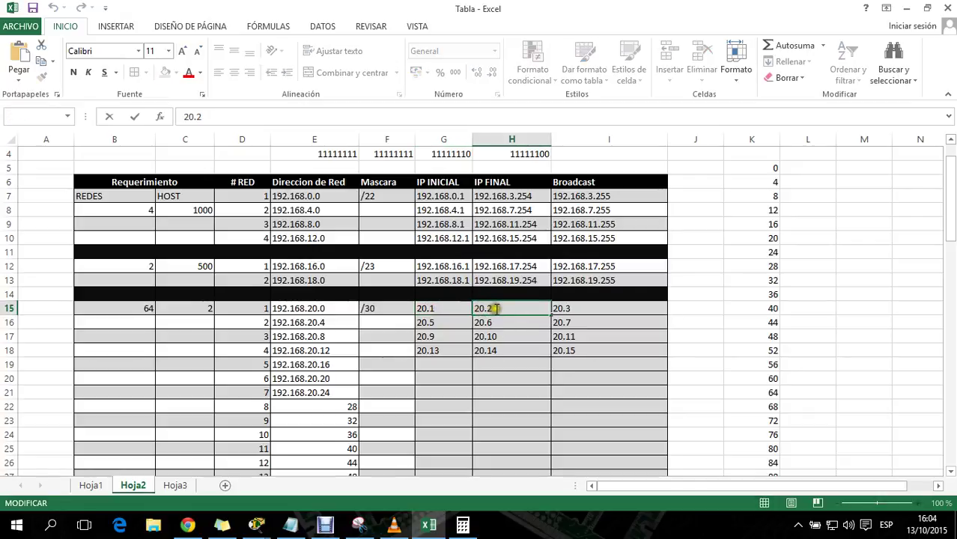
{"action": "left_click_drag", "start_coordinate": [486, 309], "coordinate": [570, 320]}
{"action": "left_click", "coordinate": [565, 309]}
{"action": "double_click", "coordinate": [560, 309]}
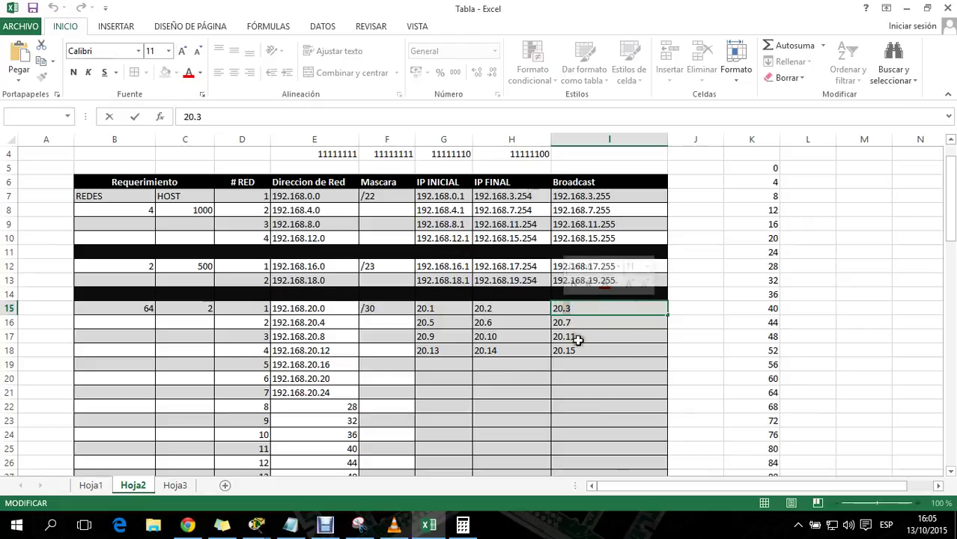
Enter 20.17 as the initial IP in G19 and fill the series across to I19, giving 20.18 and 20.19
{"action": "left_click", "coordinate": [430, 362]}
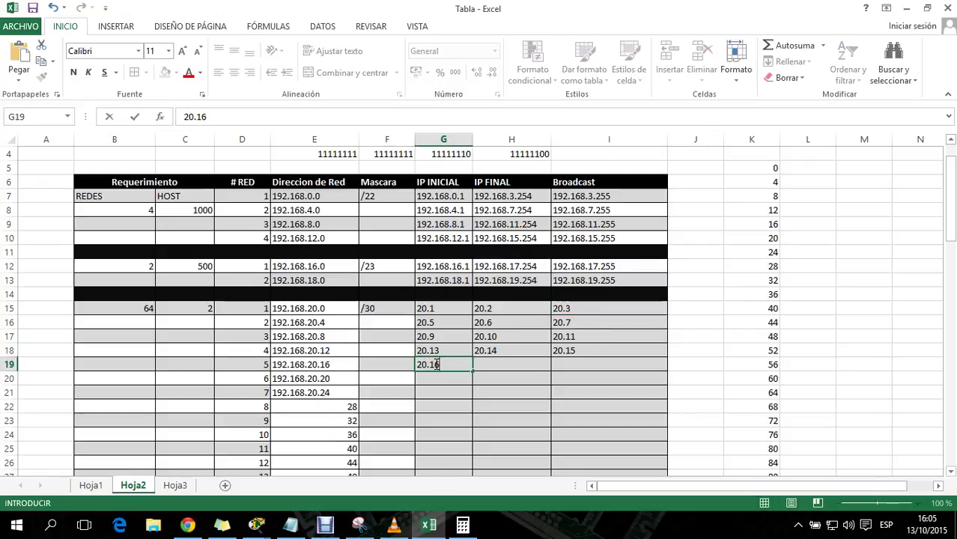
{"action": "left_click", "coordinate": [489, 405]}
{"action": "left_click", "coordinate": [449, 363]}
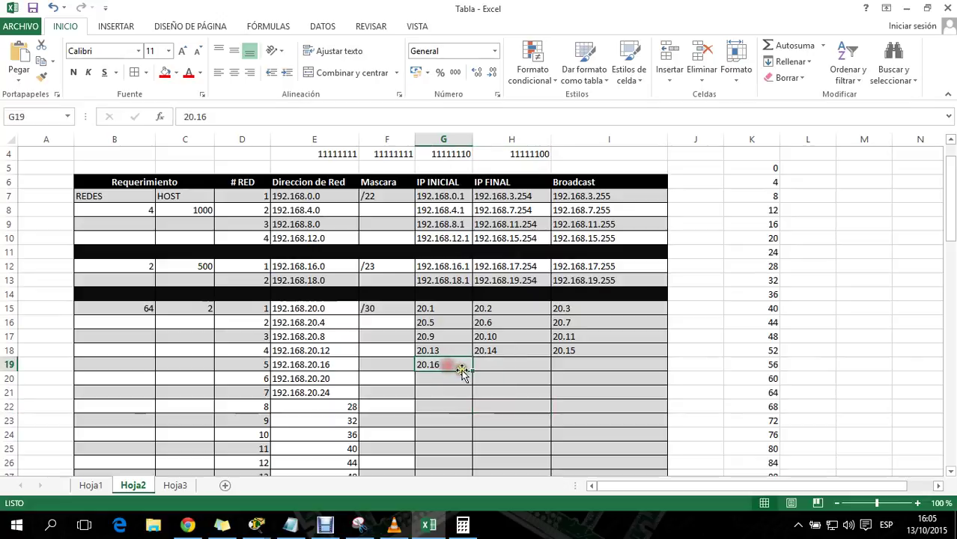
{"action": "double_click", "coordinate": [450, 360]}
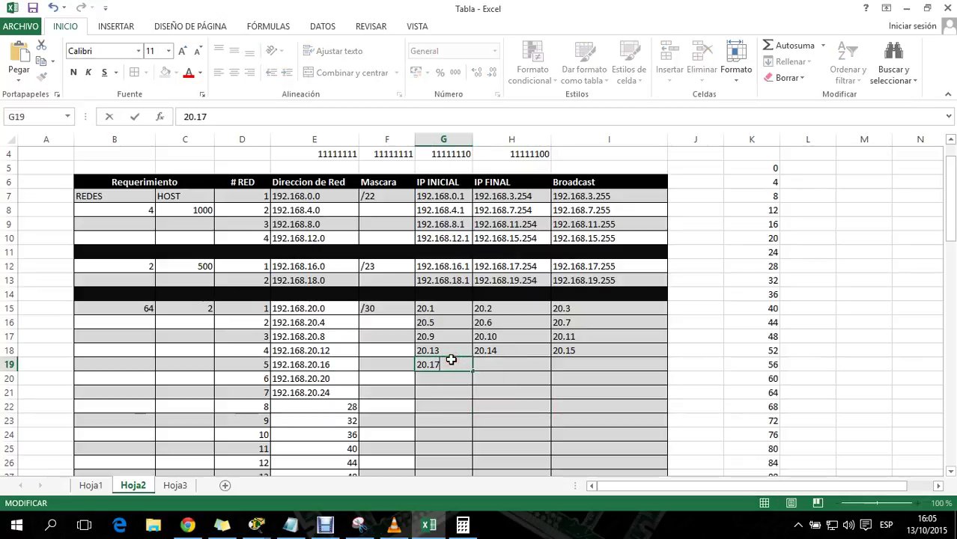
{"action": "left_click", "coordinate": [449, 363]}
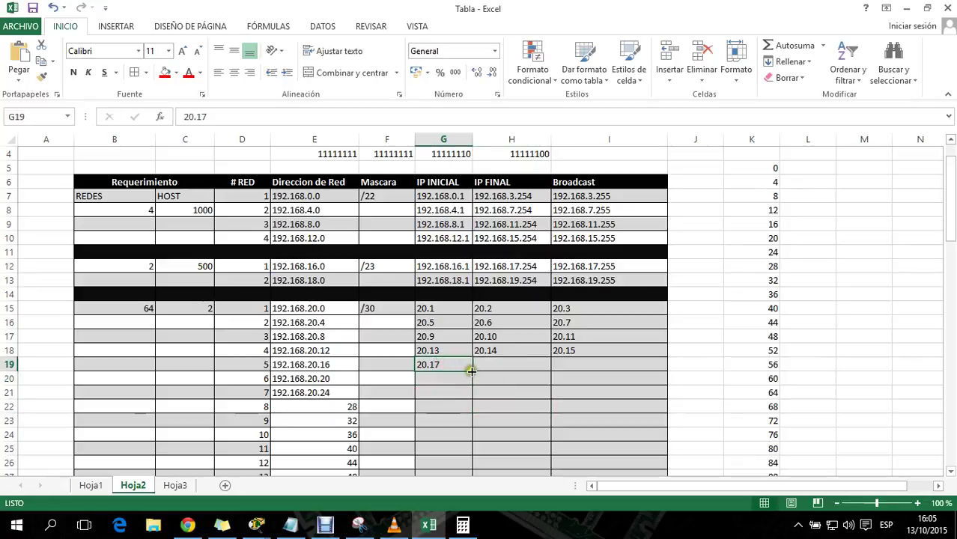
{"action": "left_click_drag", "start_coordinate": [471, 370], "coordinate": [620, 364]}
Enter 20.21 as the initial IP in G20 and fill the series across to I20, giving 20.22 and 20.23
{"action": "left_click", "coordinate": [443, 380]}
{"action": "type", "text": "20"}
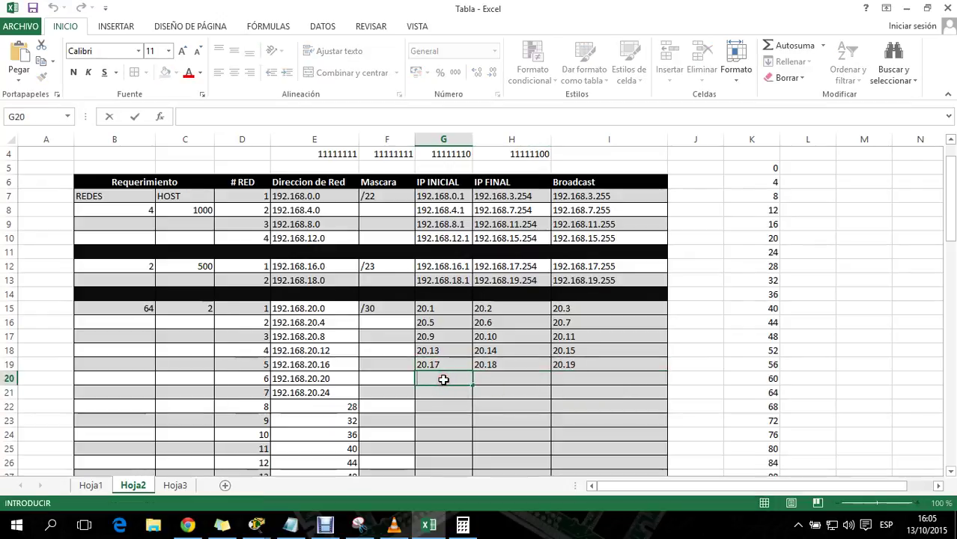
{"action": "type", "text": ".21"}
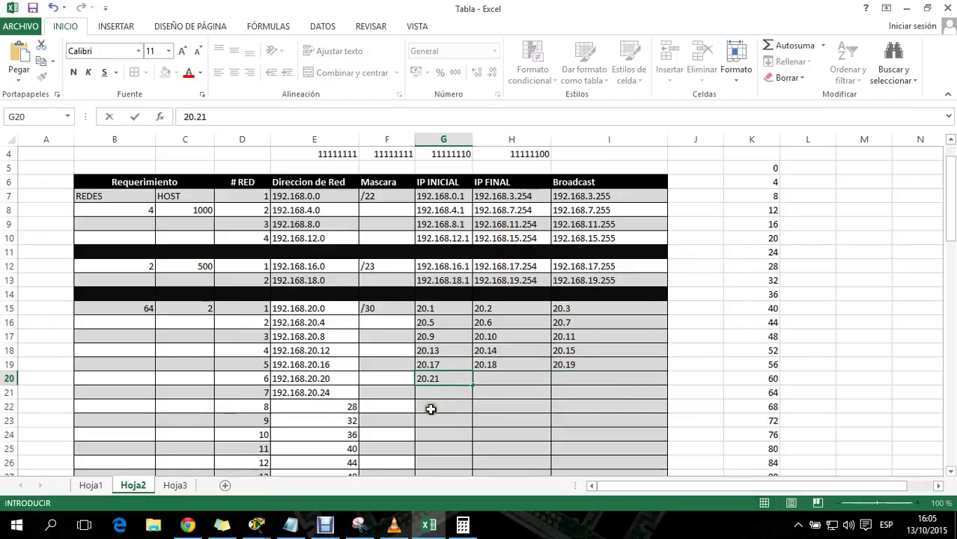
{"action": "left_click", "coordinate": [431, 407]}
{"action": "left_click", "coordinate": [452, 380]}
{"action": "left_click_drag", "start_coordinate": [473, 385], "coordinate": [617, 382]}
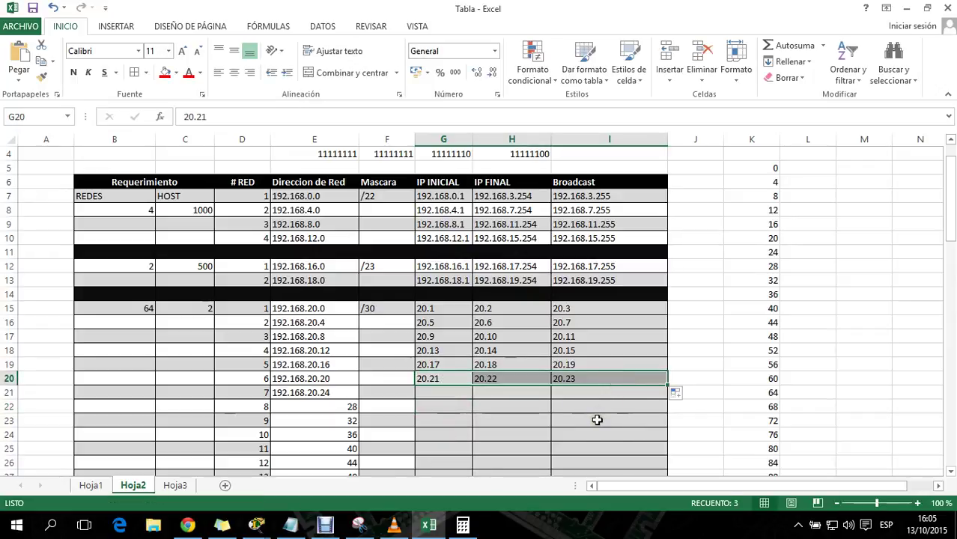
Enter 20.25 as the initial IP in G21 and fill the series across to I21, giving 20.26 and 20.27
{"action": "left_click", "coordinate": [445, 392]}
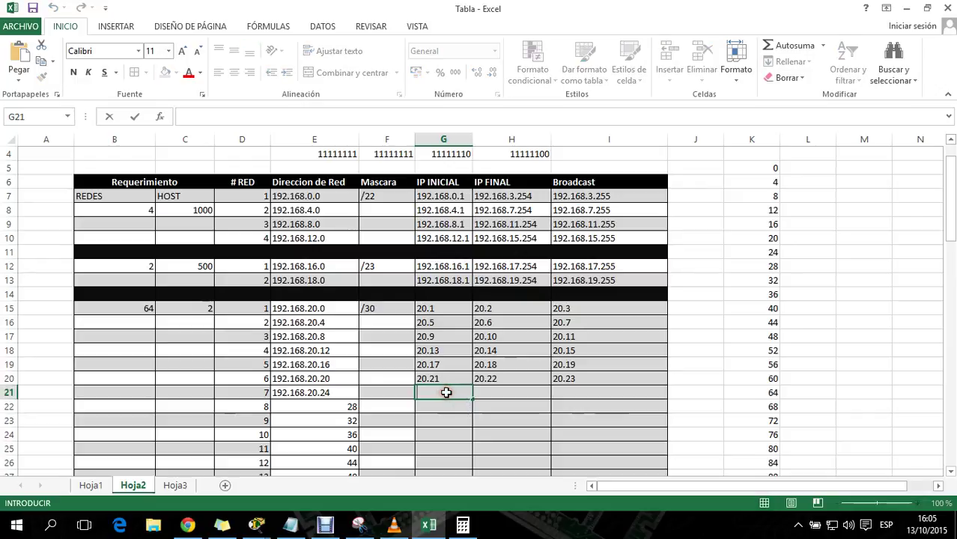
{"action": "type", "text": "20.25"}
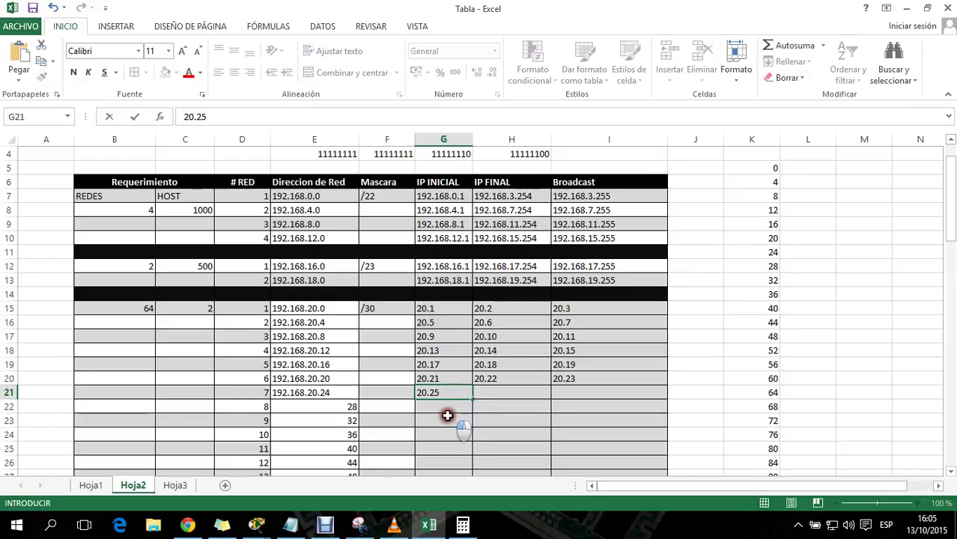
{"action": "key", "text": "Return"}
{"action": "left_click", "coordinate": [453, 392]}
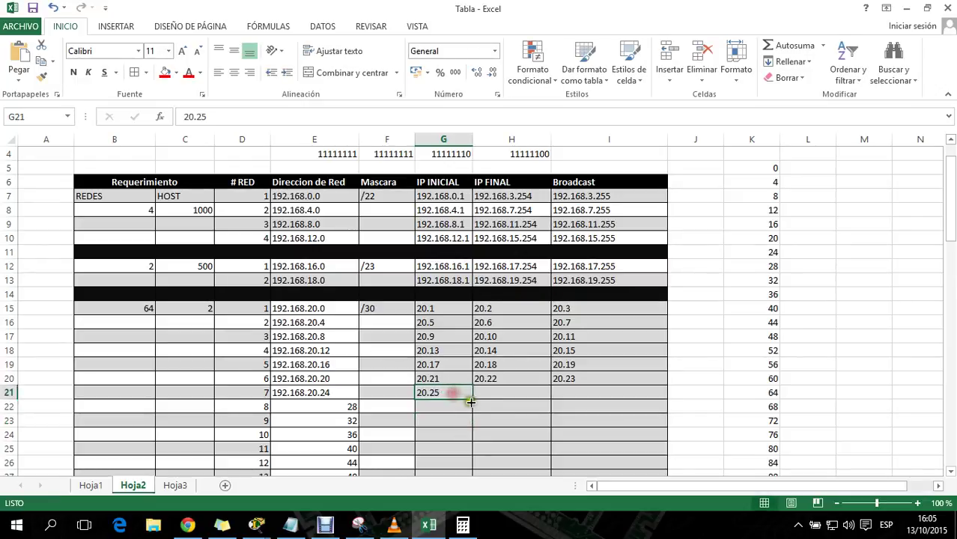
{"action": "left_click_drag", "start_coordinate": [475, 399], "coordinate": [611, 399]}
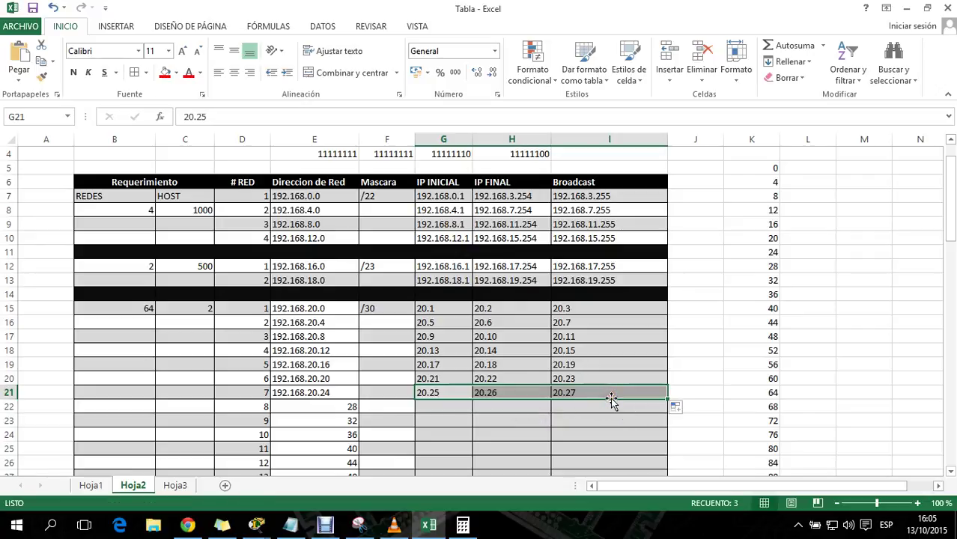